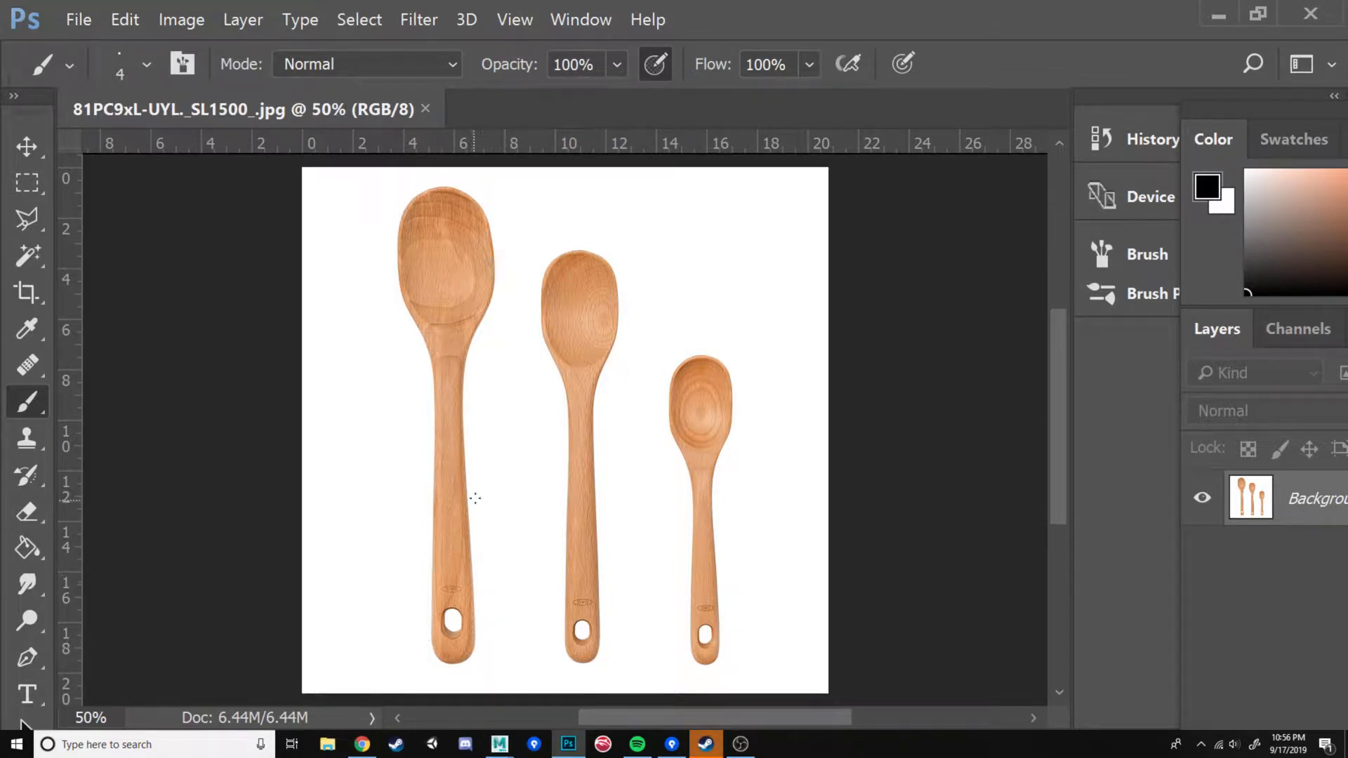
- Outline the large spoon's handle in black with the Brush and divide its upper part with crosswise lines
mouse_move(467, 353)
mouse_down()
mouse_move(424, 351)
mouse_move(447, 352)
mouse_up()
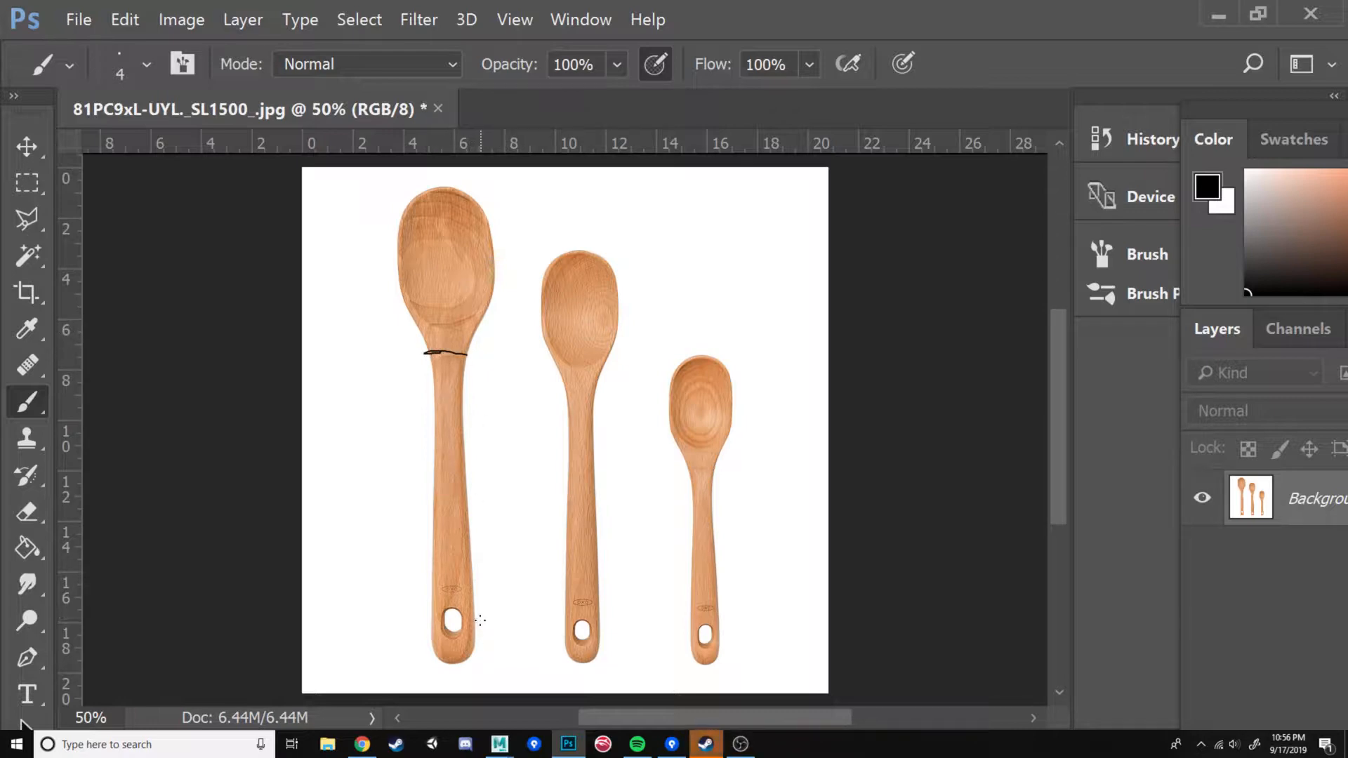
mouse_move(475, 589)
mouse_down()
mouse_move(433, 590)
mouse_move(471, 587)
mouse_up()
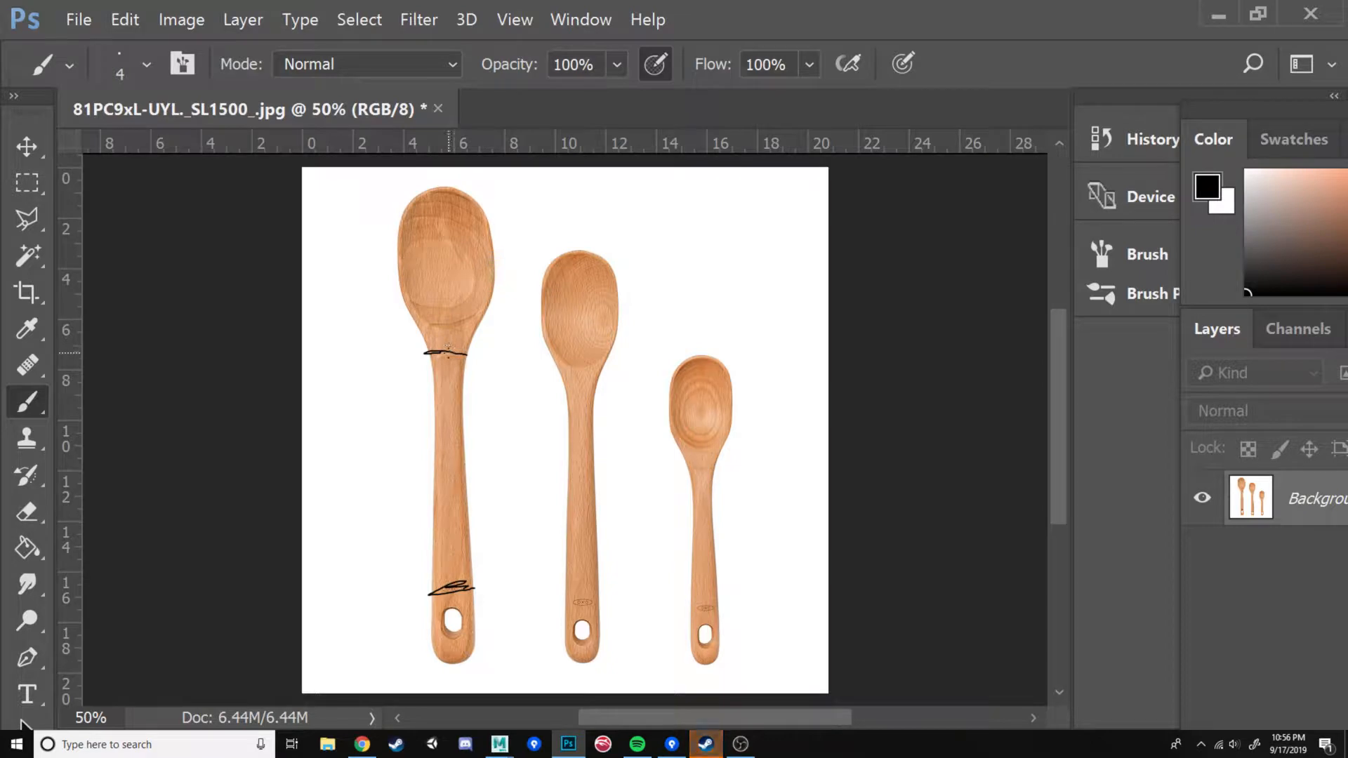
drag(430, 354, 431, 593)
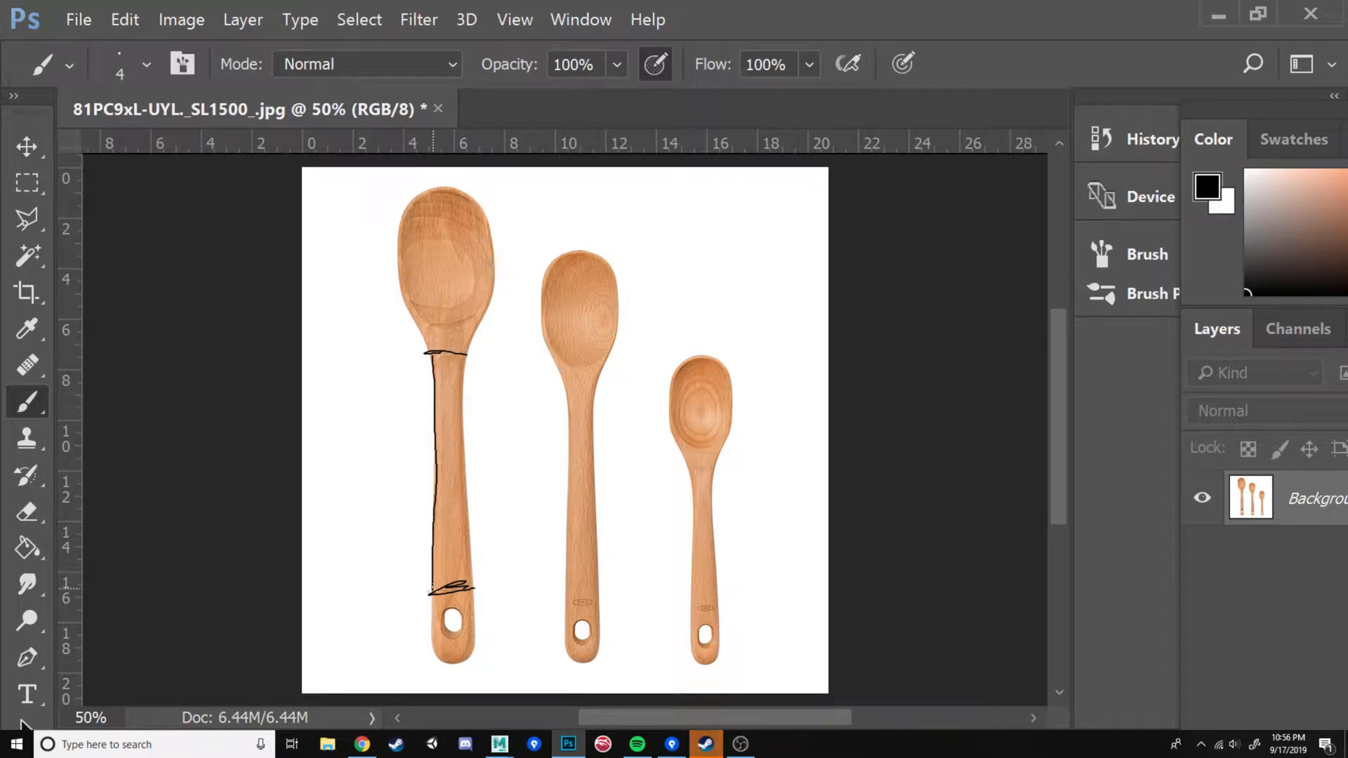
drag(464, 354, 472, 589)
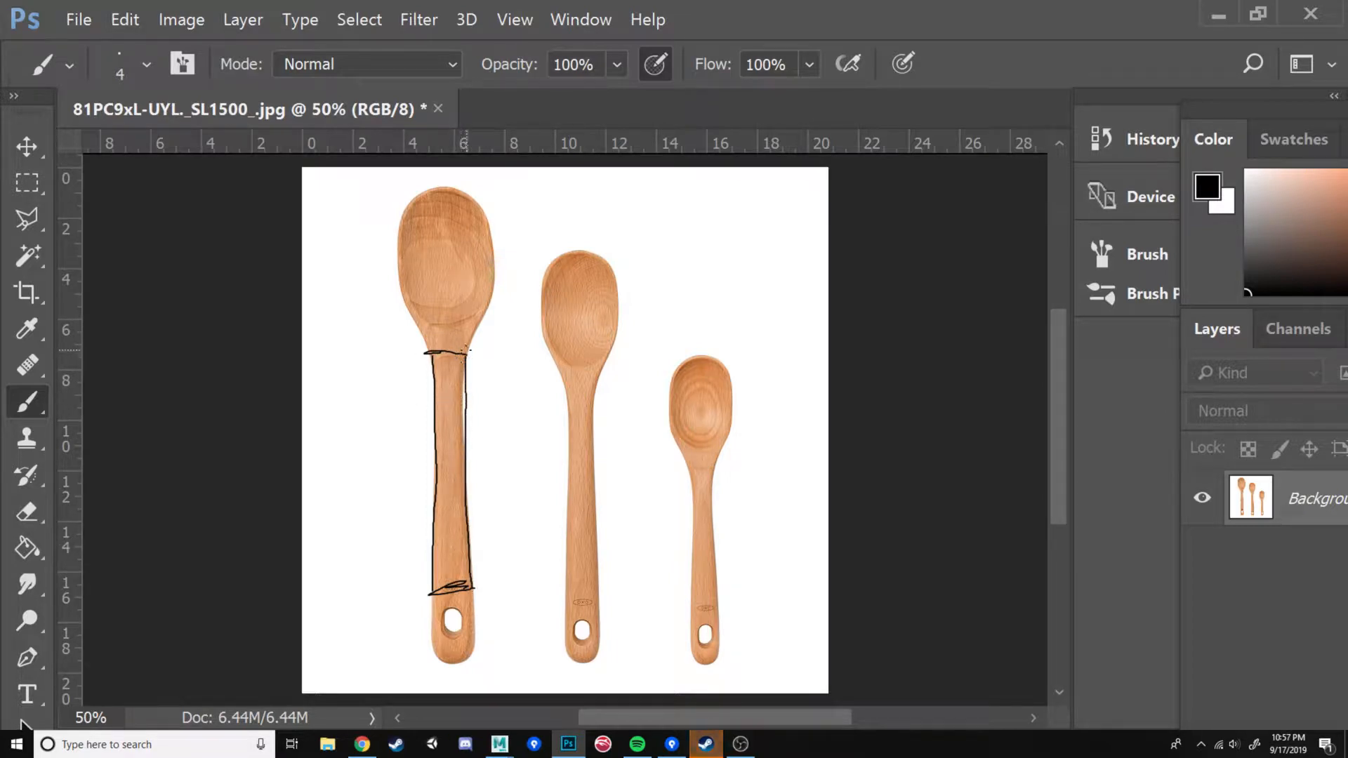
mouse_move(463, 354)
mouse_down()
mouse_move(464, 439)
mouse_move(435, 384)
mouse_up()
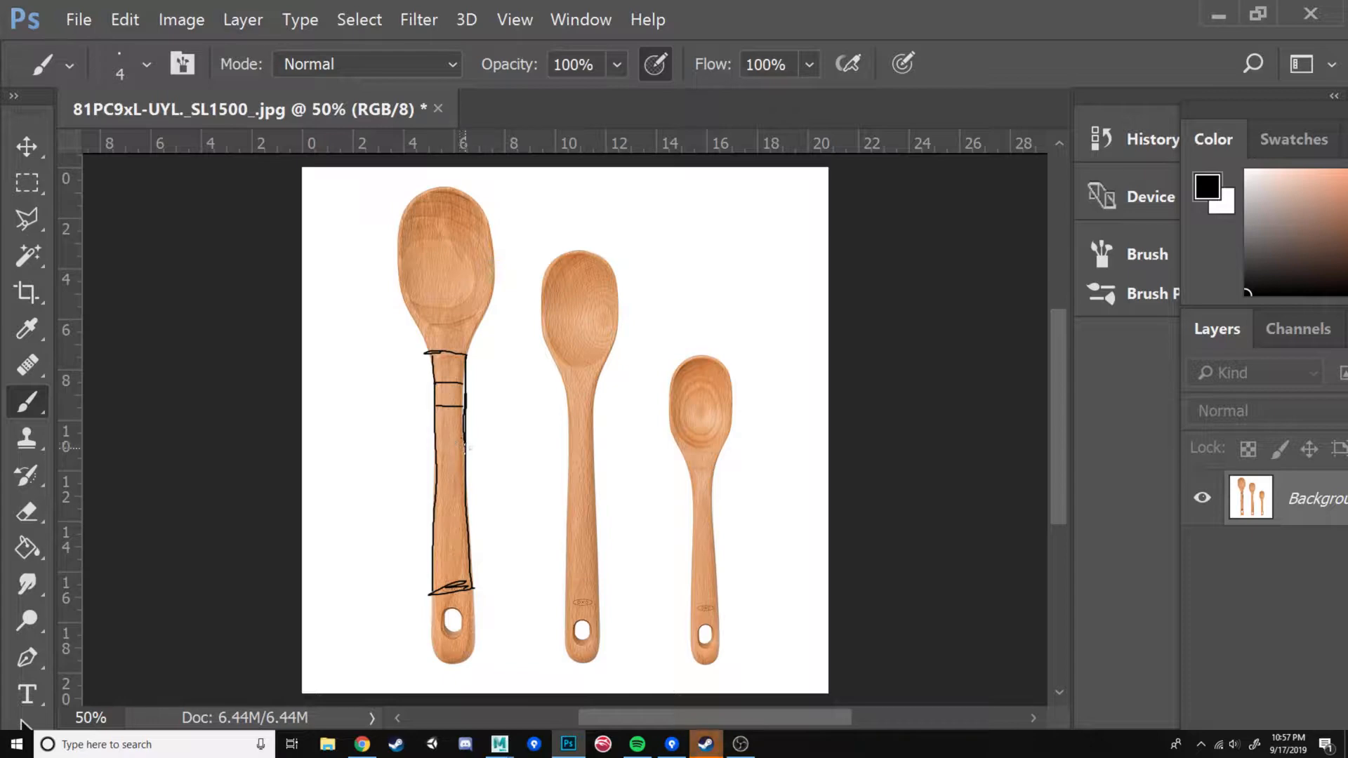
drag(446, 448, 435, 448)
- Outline the end of the large spoon's handle and draw lines radiating from its hole to the outline
drag(473, 585, 476, 658)
mouse_move(427, 616)
mouse_down()
mouse_move(438, 664)
mouse_move(477, 653)
mouse_up()
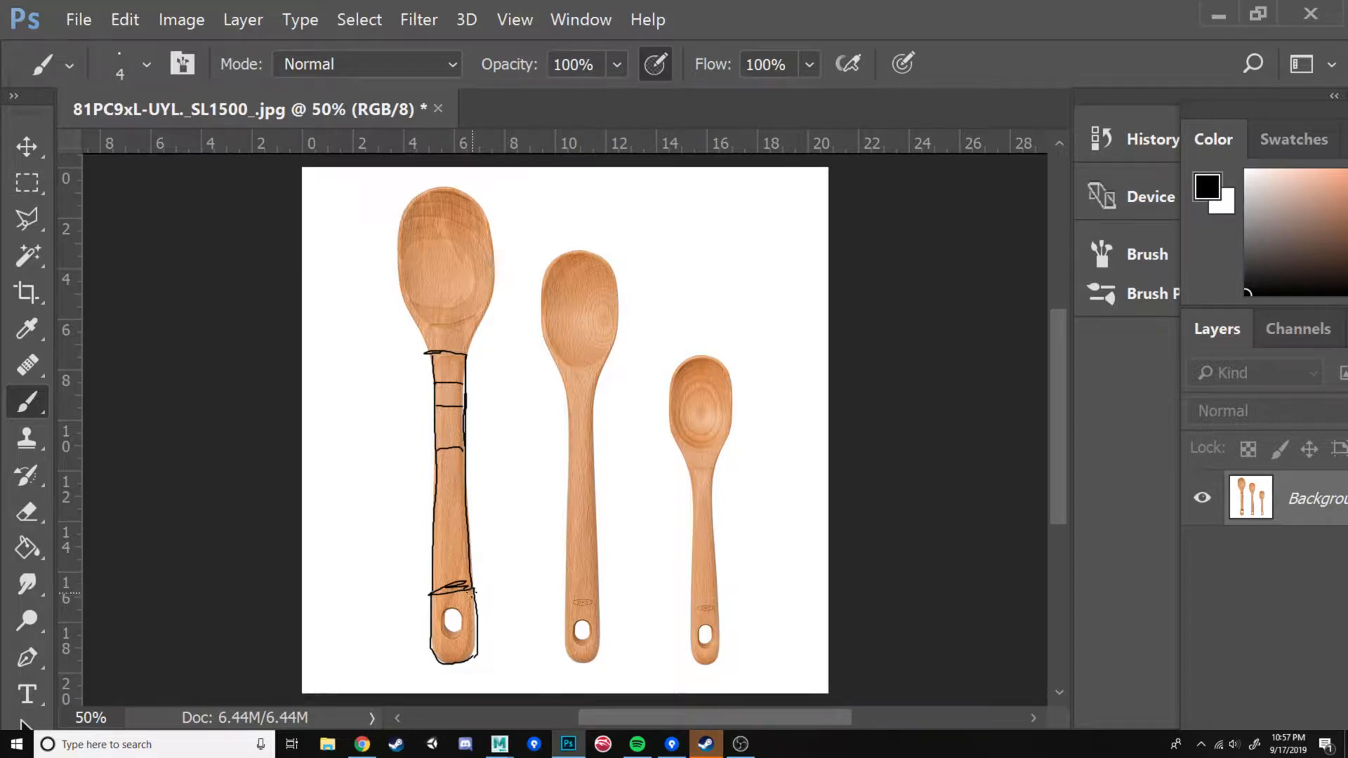
drag(472, 593, 462, 612)
drag(470, 590, 461, 607)
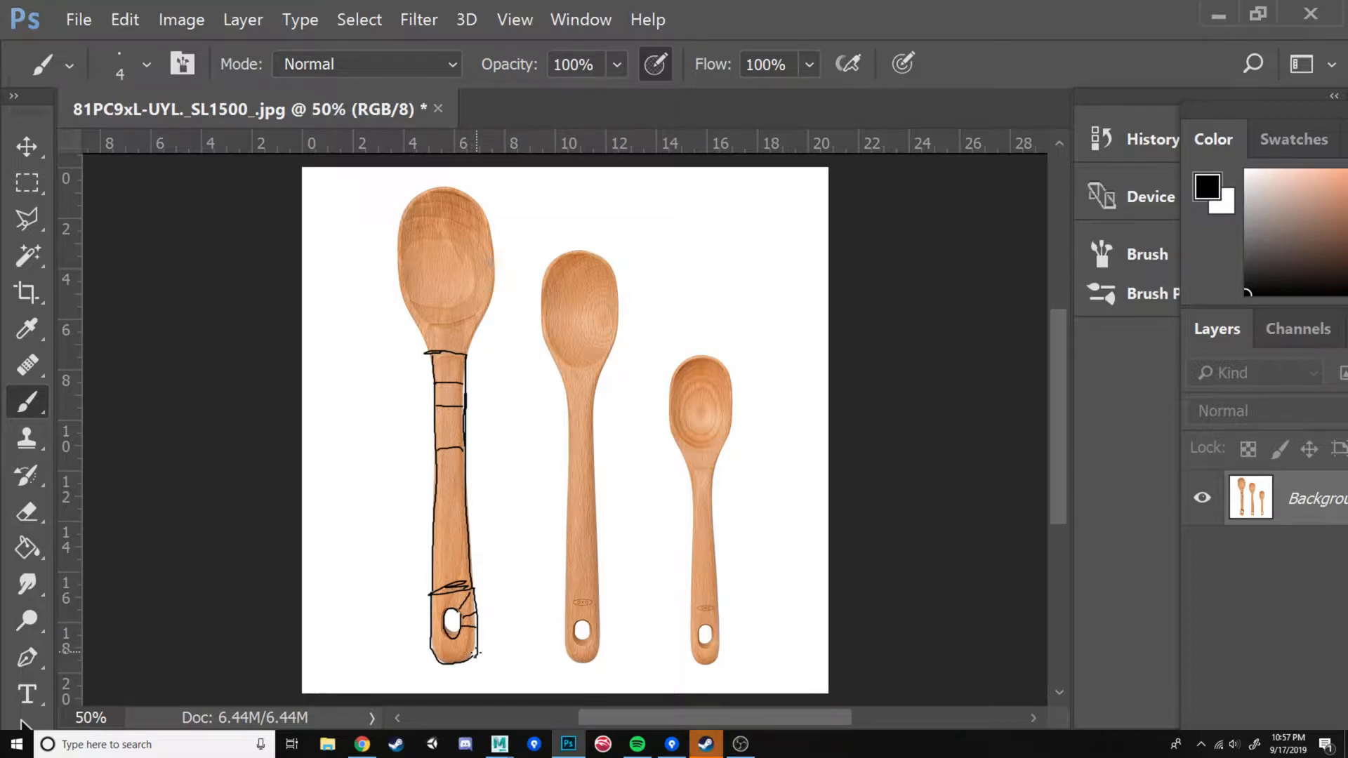
drag(476, 655, 463, 638)
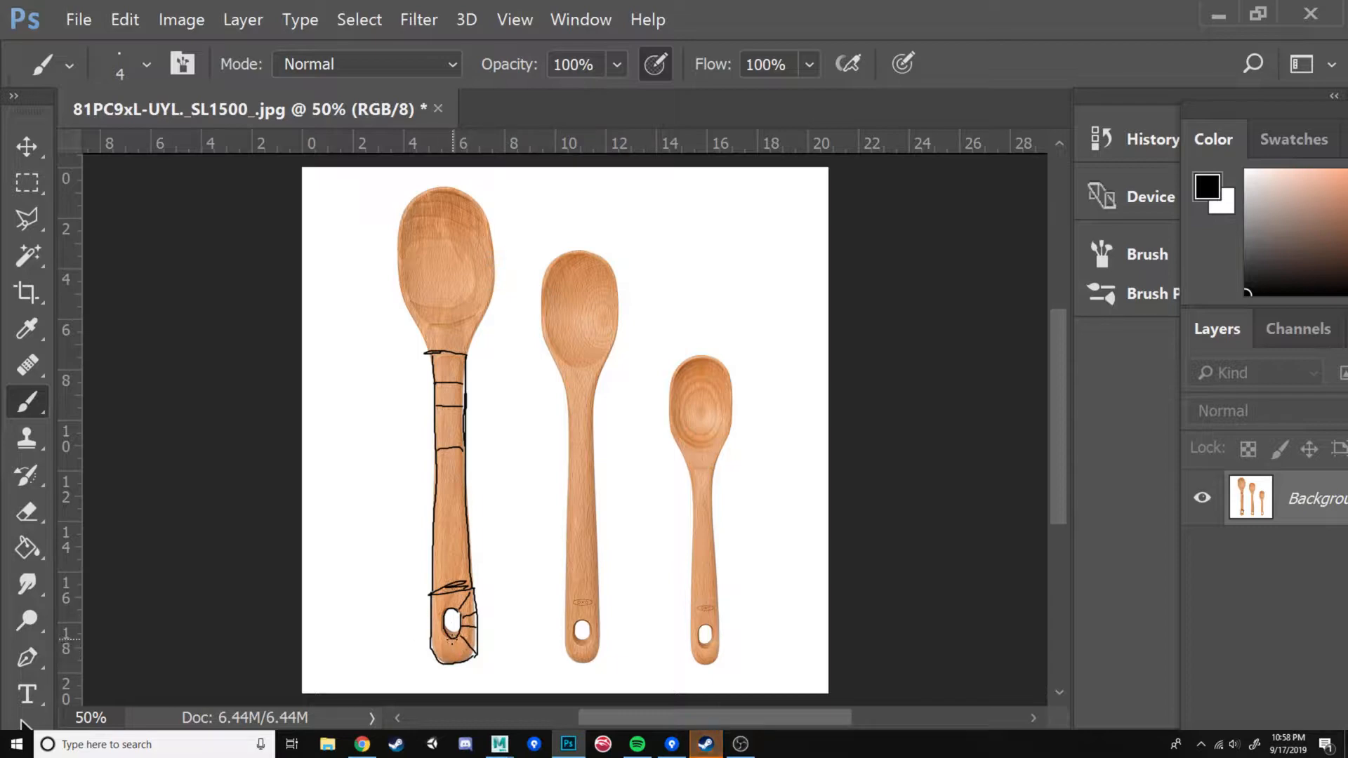
mouse_move(452, 639)
mouse_down()
mouse_move(453, 660)
mouse_move(432, 649)
mouse_move(435, 599)
mouse_up()
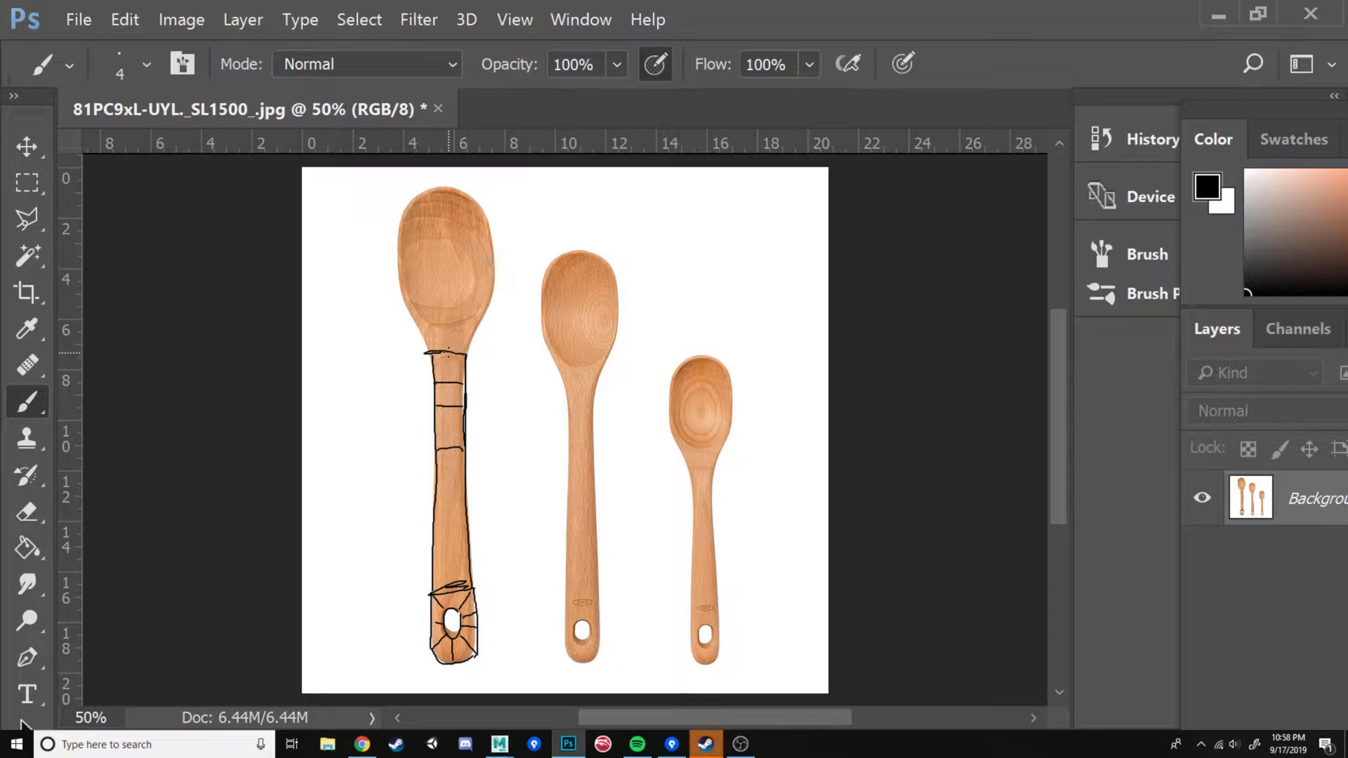
- Draw a centre line down the handle, and trace the bowl's inner and outer rims joined by short cross lines
drag(448, 353, 451, 613)
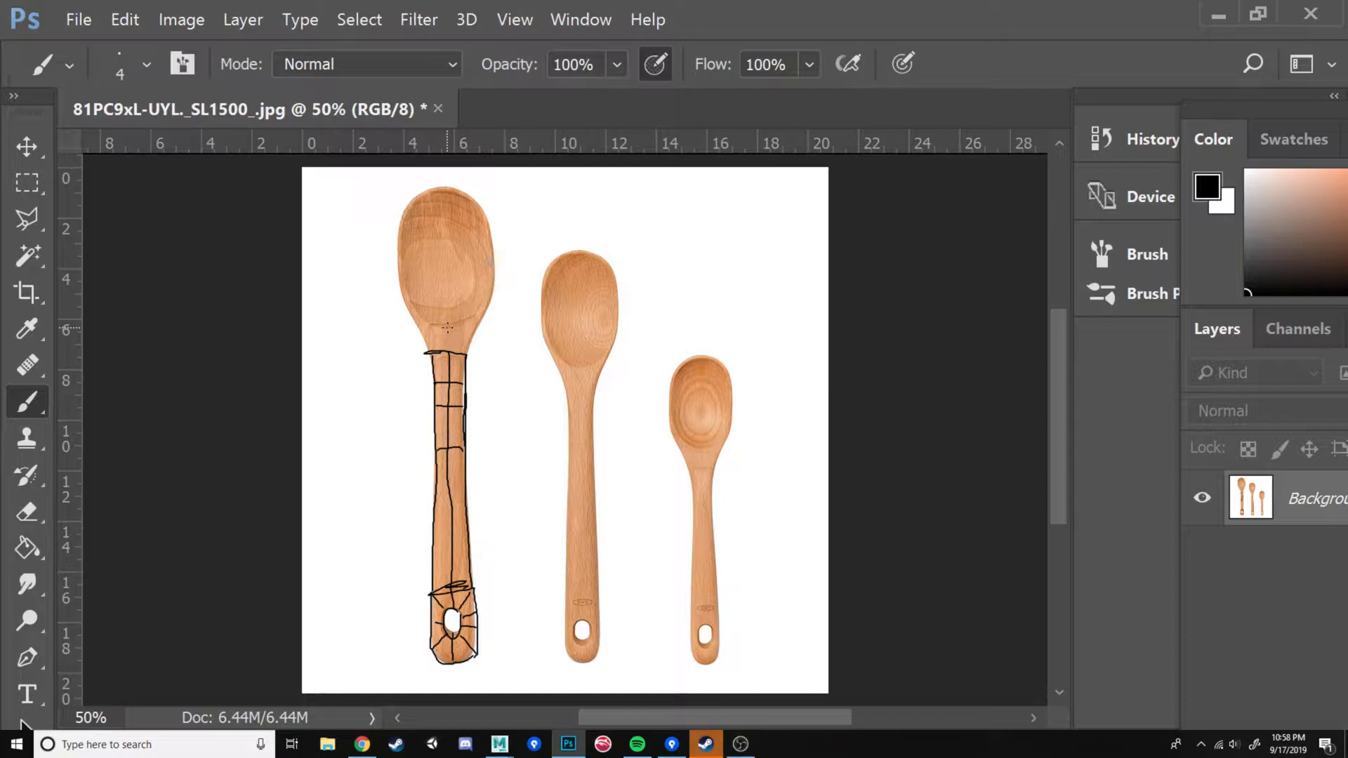
mouse_move(448, 327)
mouse_down()
mouse_move(490, 279)
mouse_move(477, 208)
mouse_move(445, 191)
mouse_move(414, 203)
mouse_move(404, 275)
mouse_up()
mouse_move(404, 295)
mouse_down()
mouse_move(421, 323)
mouse_move(447, 327)
mouse_up()
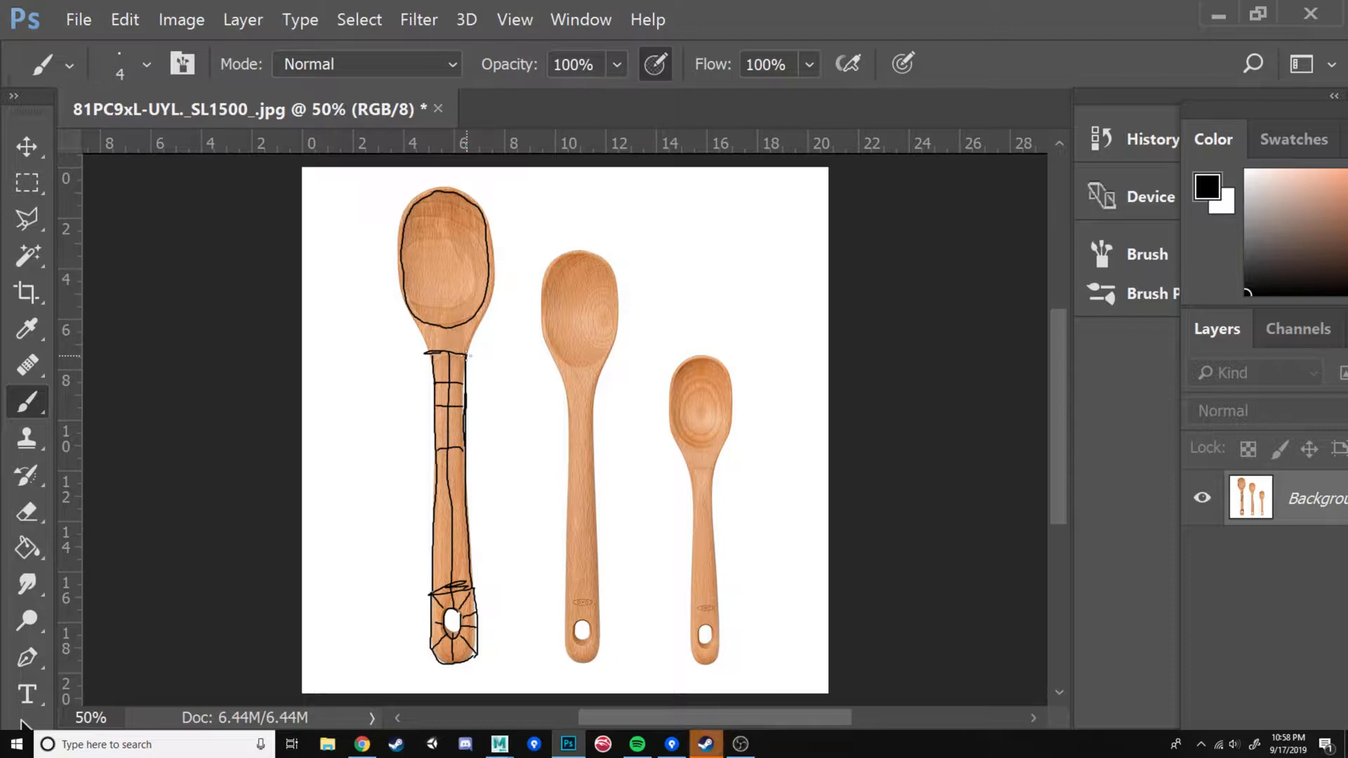
mouse_move(466, 354)
mouse_down()
mouse_move(500, 246)
mouse_move(488, 204)
mouse_move(420, 184)
mouse_move(391, 285)
mouse_move(427, 354)
mouse_up()
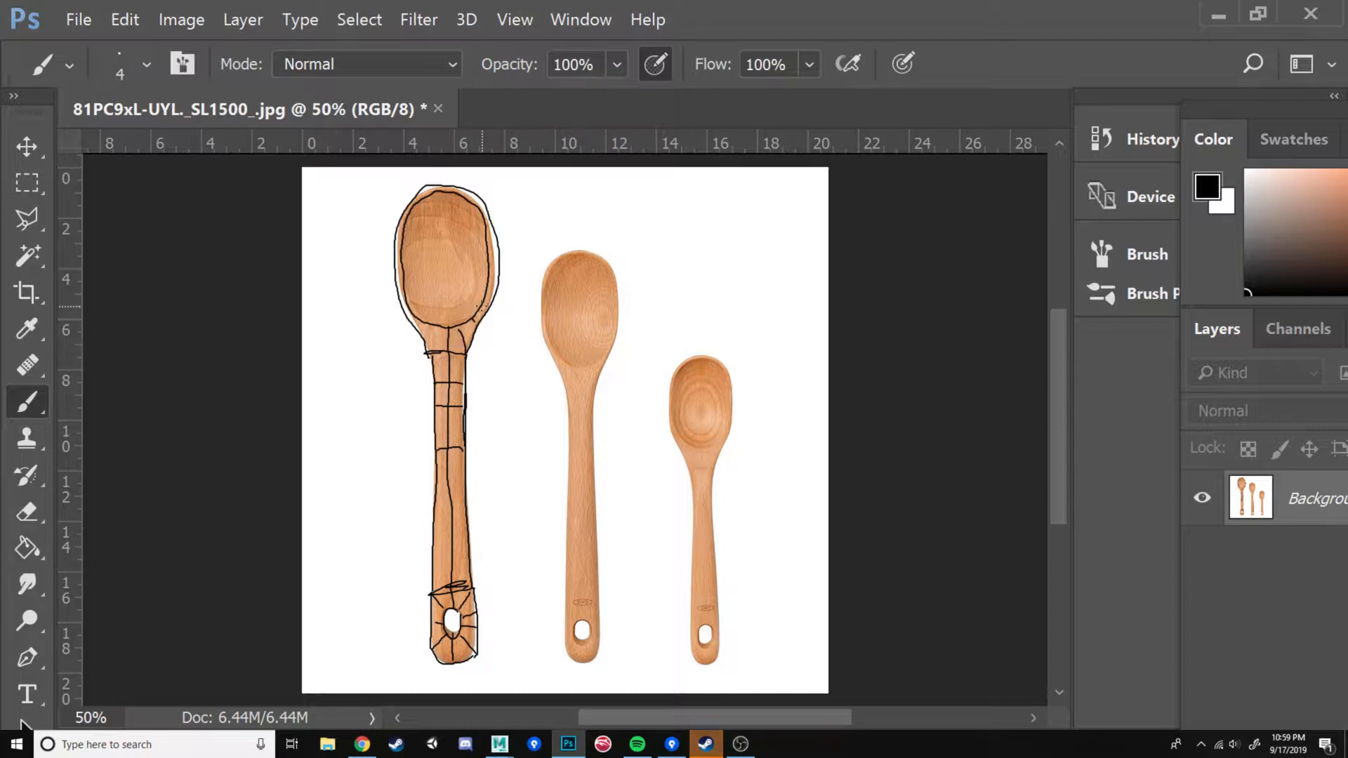
drag(489, 265, 494, 235)
- Draw a small oval in the middle of the bowl, split lengthwise and joined to the rim by radial lines
drag(489, 264, 462, 263)
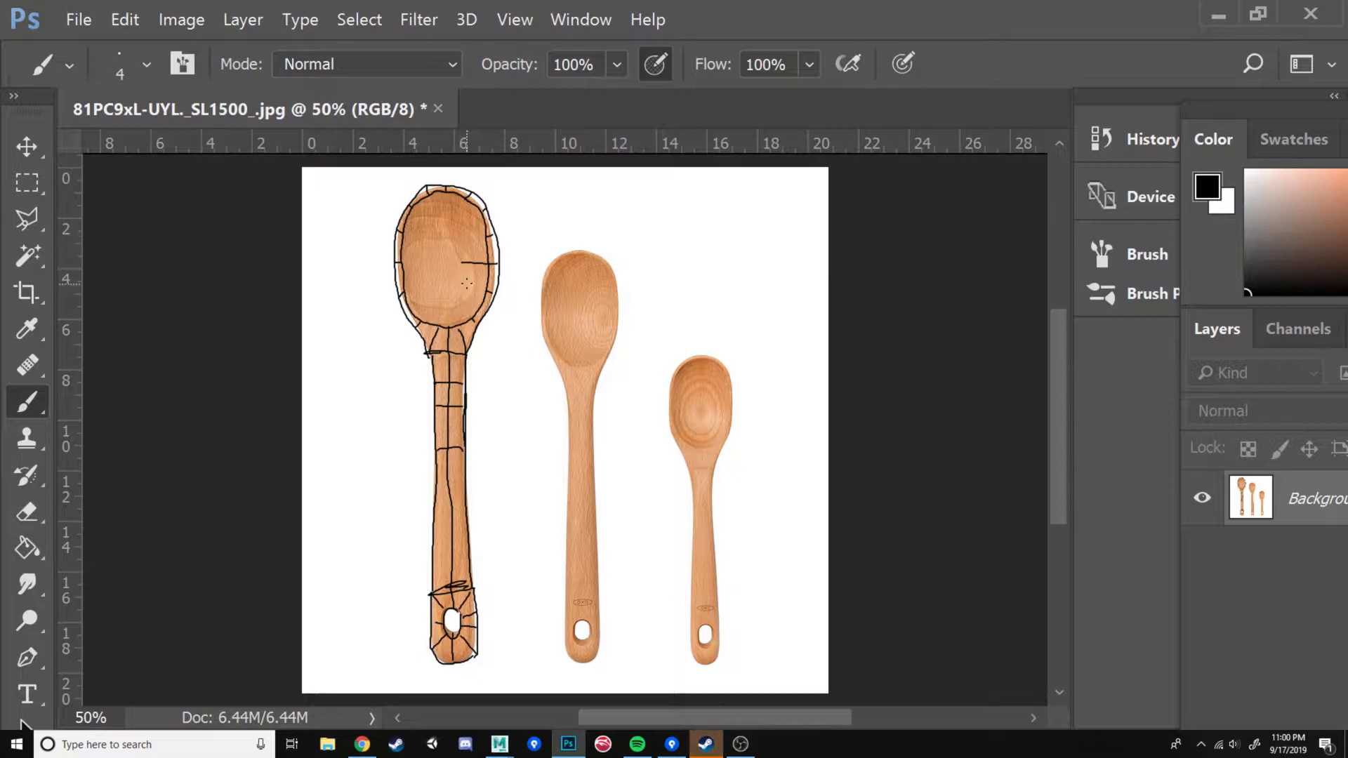
mouse_move(464, 278)
mouse_down()
mouse_move(439, 219)
mouse_move(433, 290)
mouse_move(449, 291)
mouse_move(460, 266)
mouse_up()
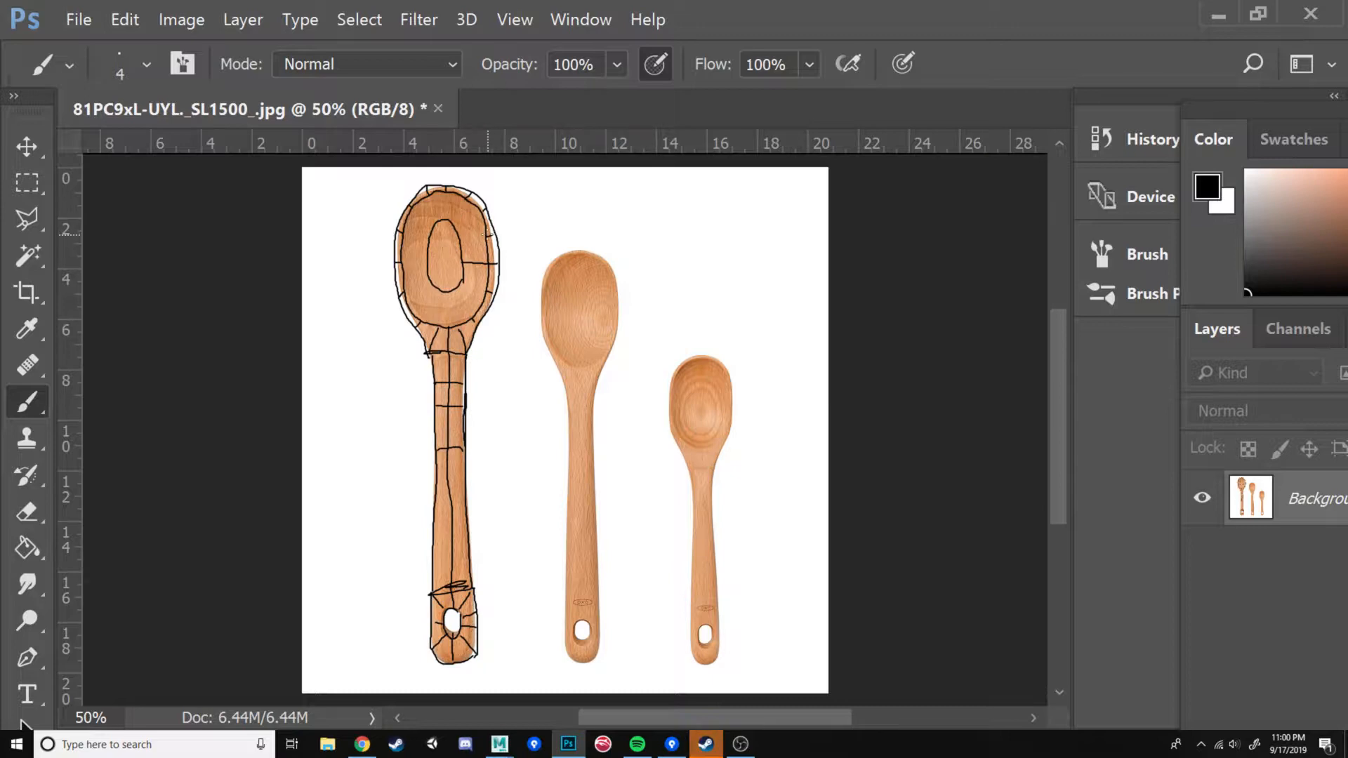
mouse_move(490, 233)
mouse_down()
mouse_move(461, 247)
mouse_move(469, 219)
mouse_move(457, 232)
mouse_move(446, 219)
mouse_up()
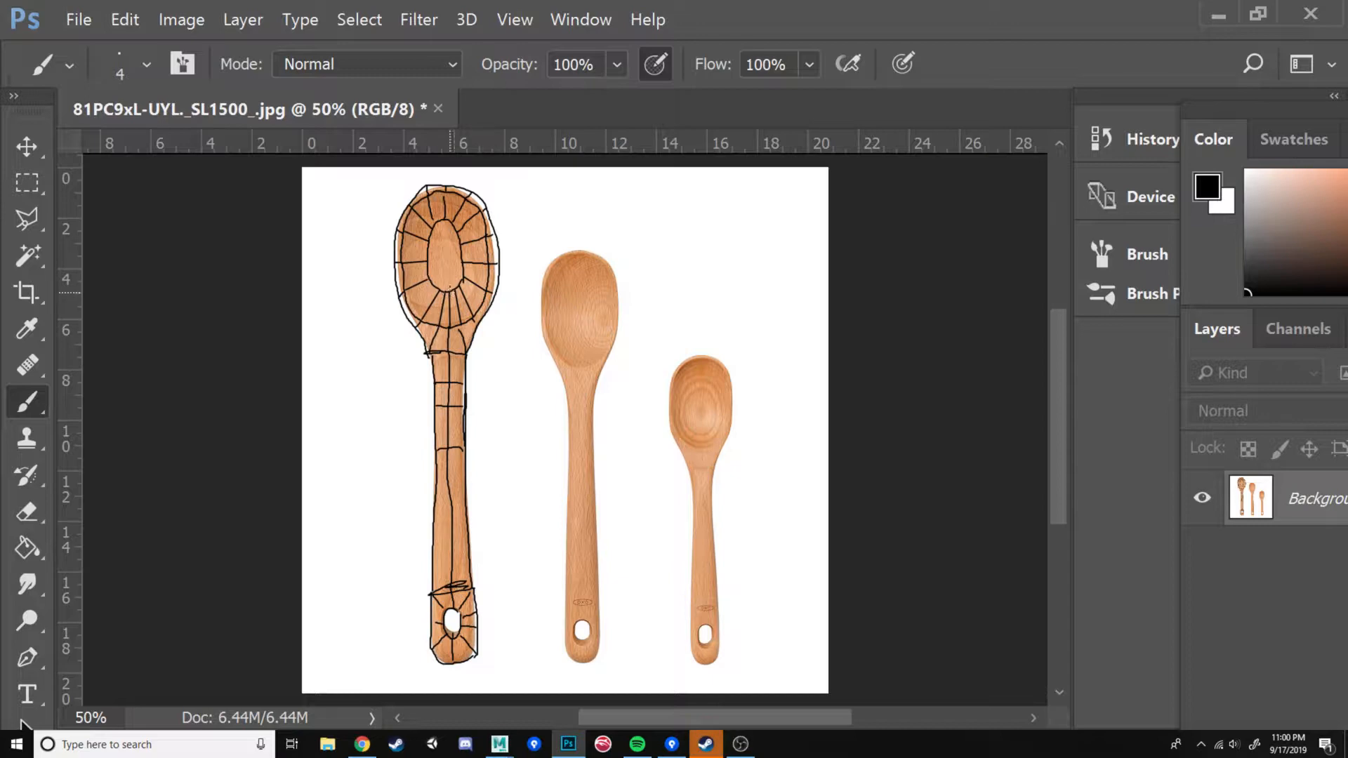
drag(448, 275, 445, 224)
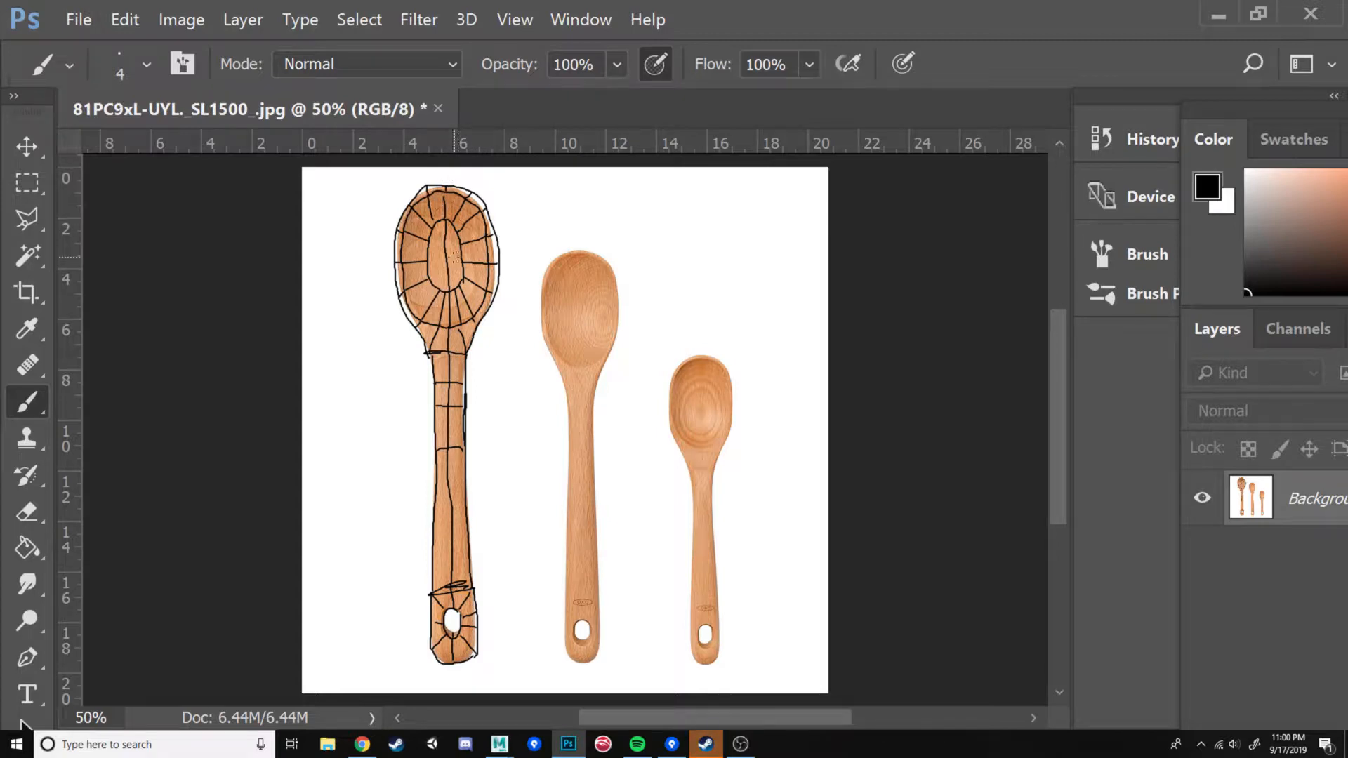
- Redraw the bowl's upper-left radial line so that it meets the inner oval
alt+scroll(457, 237, up, 6)
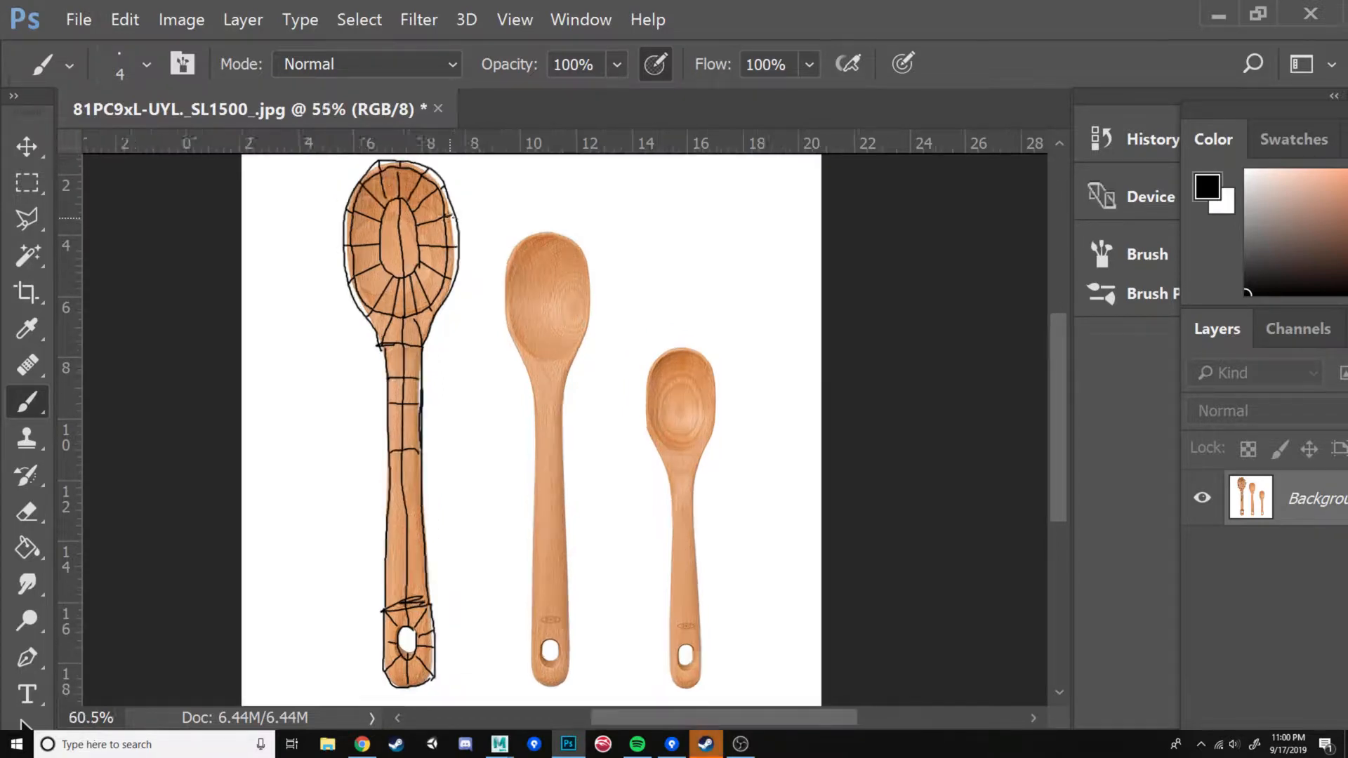
drag(381, 239, 752, 572)
alt+scroll(541, 421, up, 2)
alt+scroll(512, 413, up, 2)
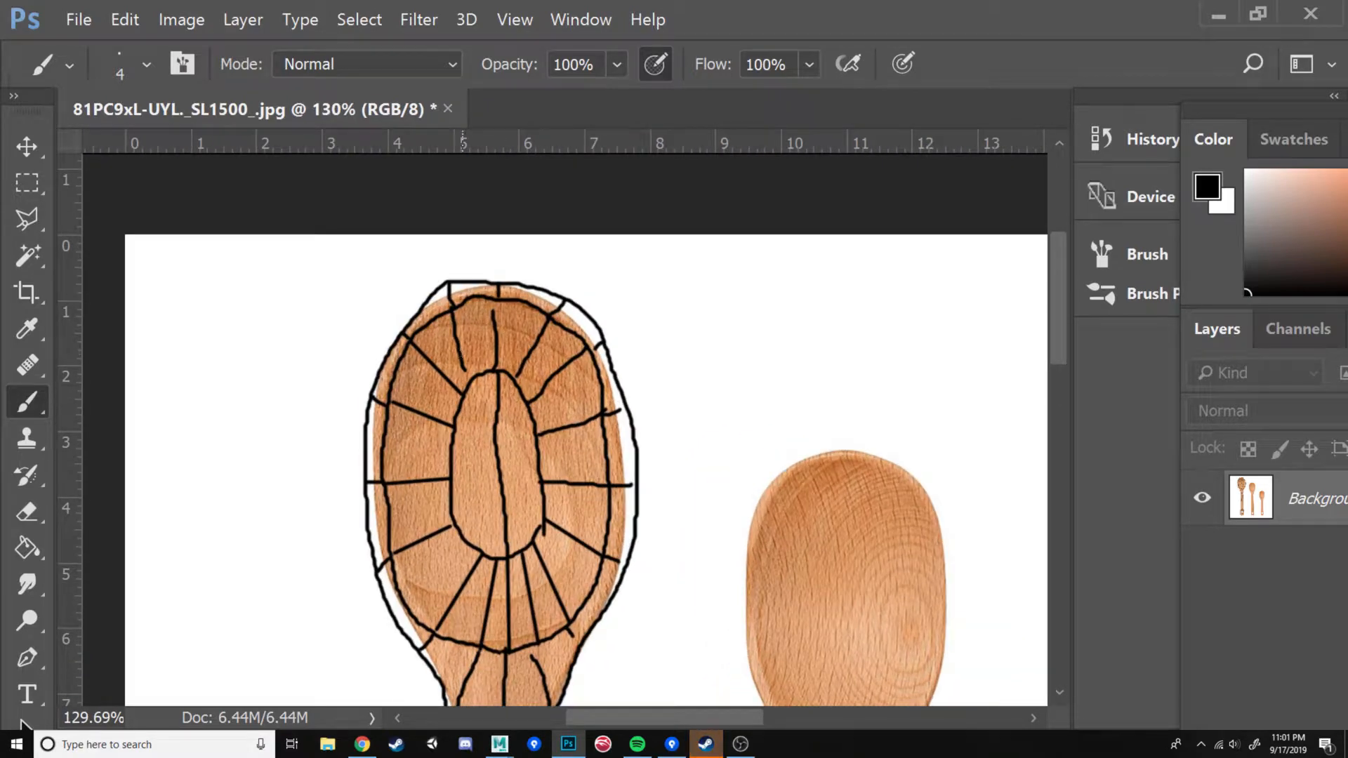
drag(453, 309, 476, 375)
click(27, 511)
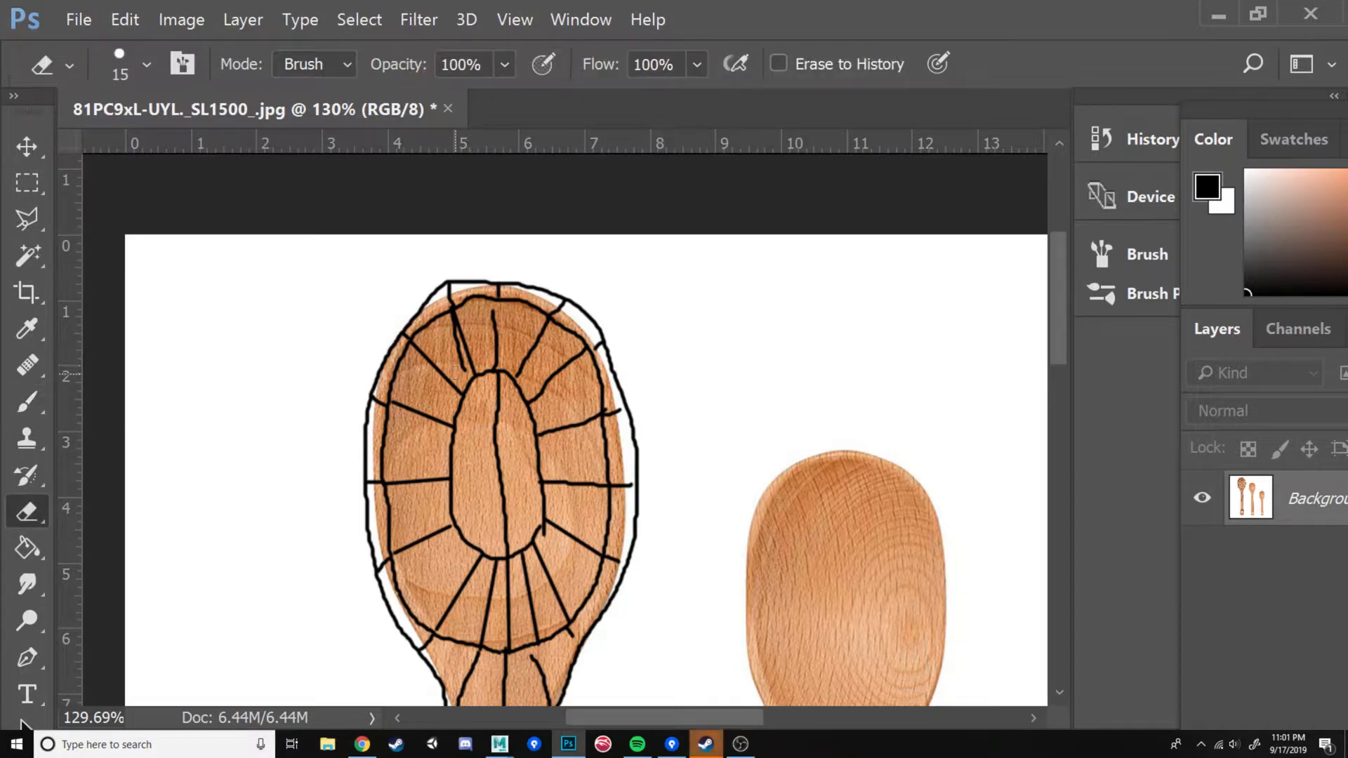
drag(461, 370, 446, 320)
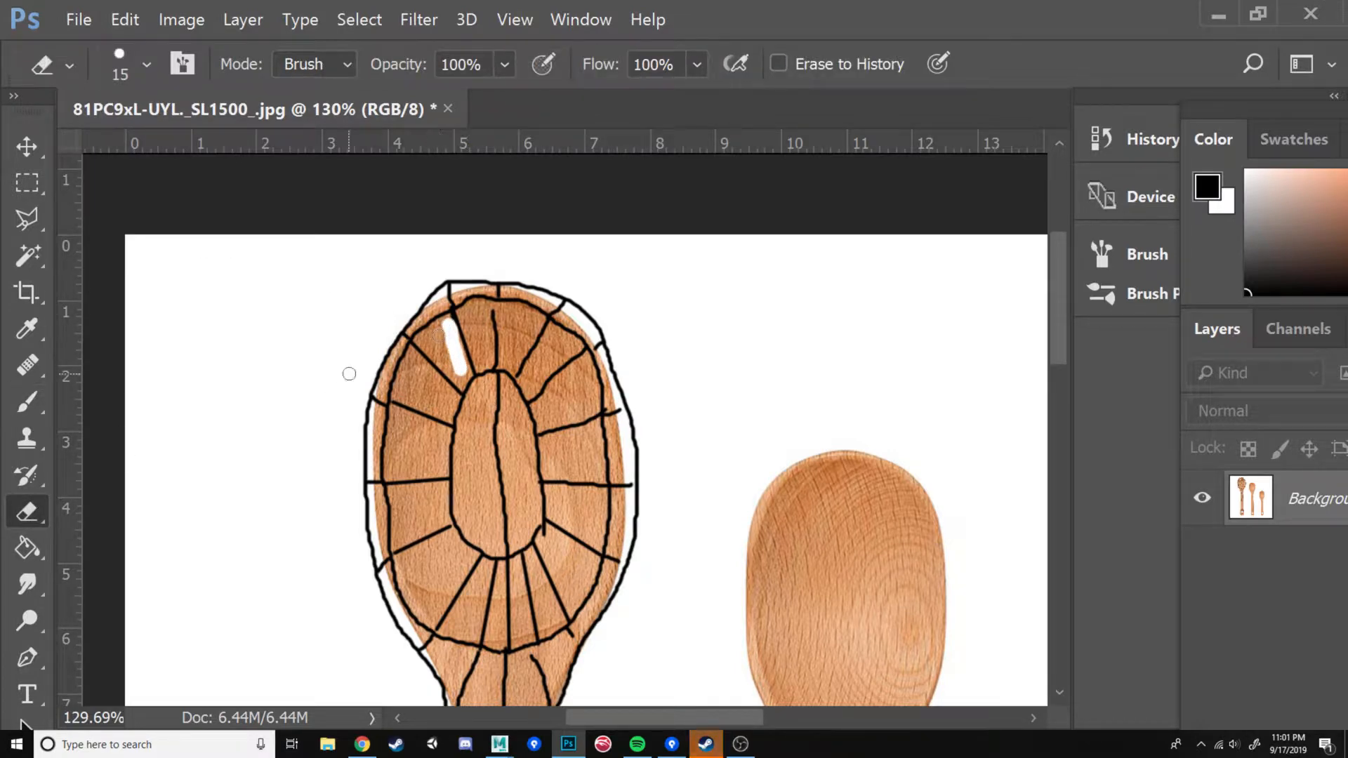
key(ctrl+z)
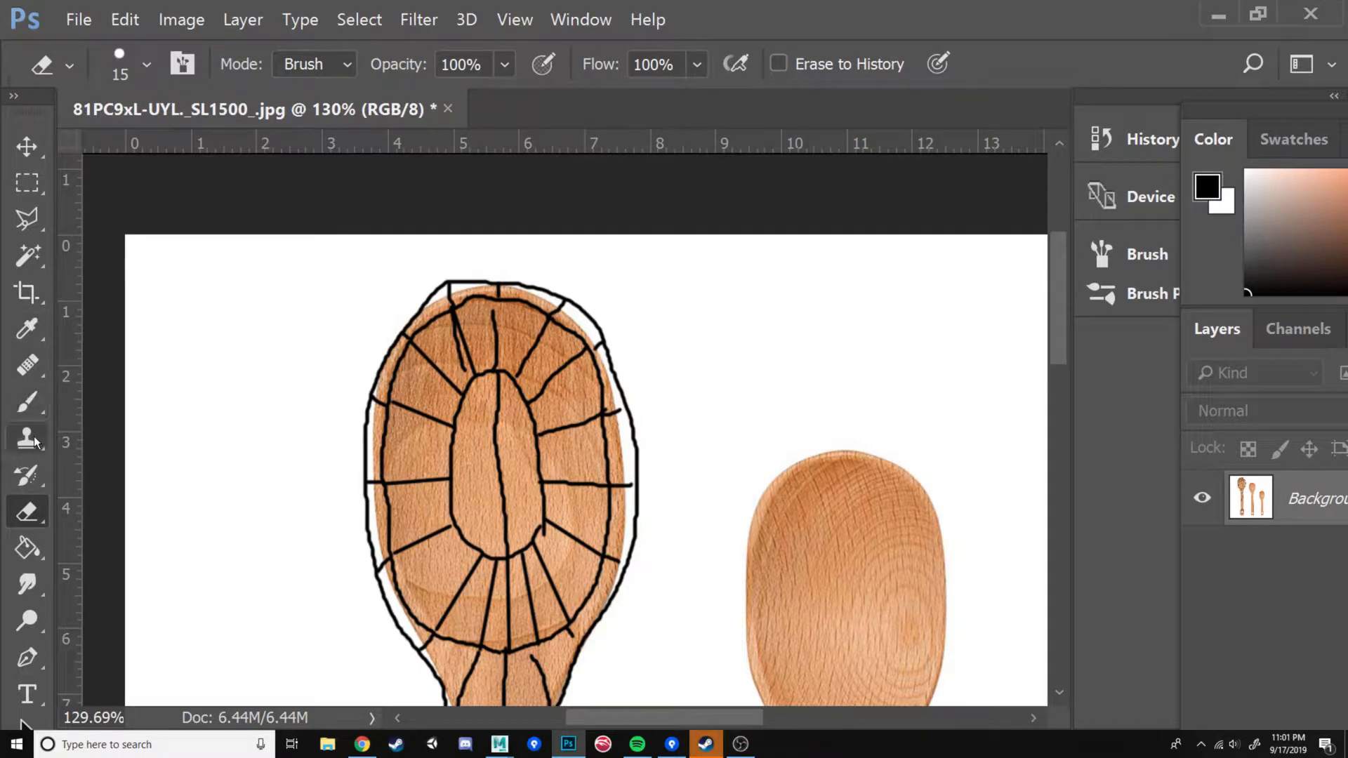
click(27, 402)
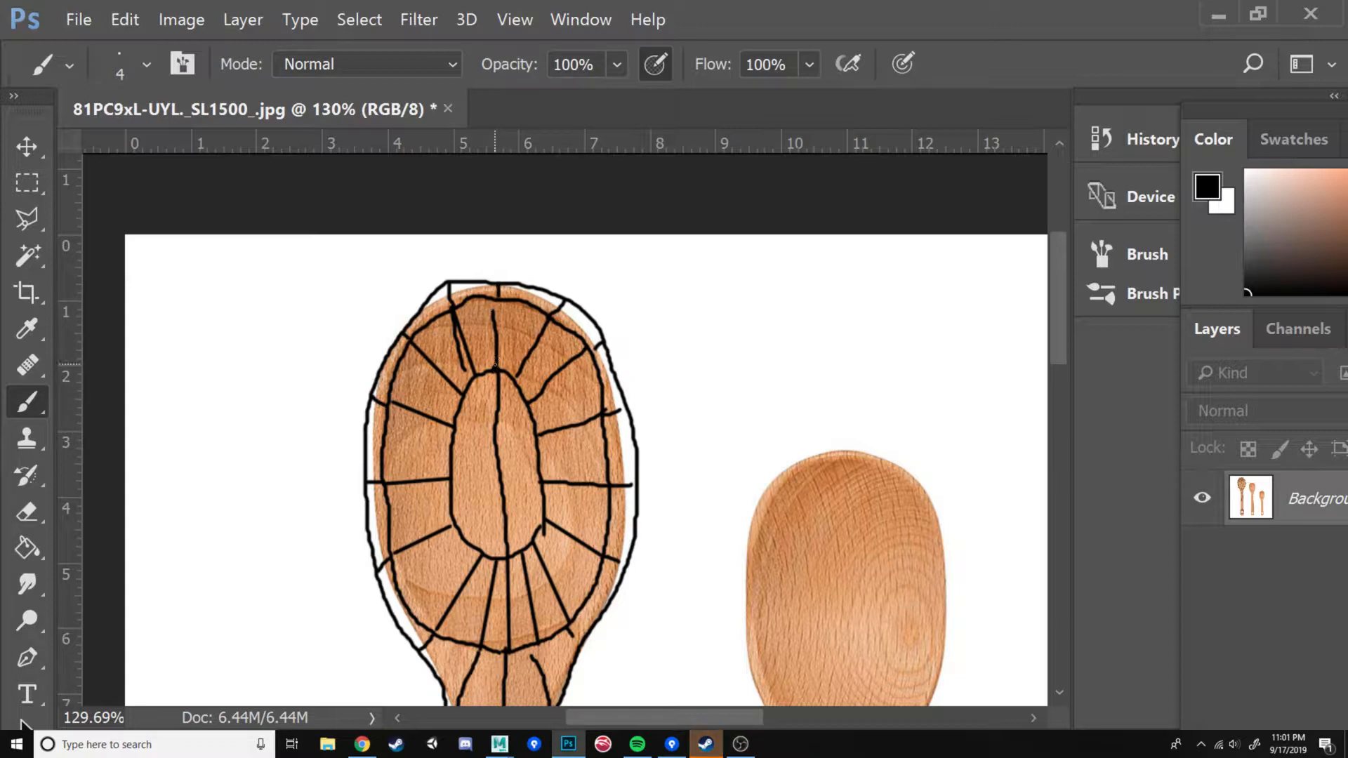
- Extend the bowl's upper centre line to the inner oval and draw crosswise lines through the oval connecting opposite radial lines
shift+click(498, 369)
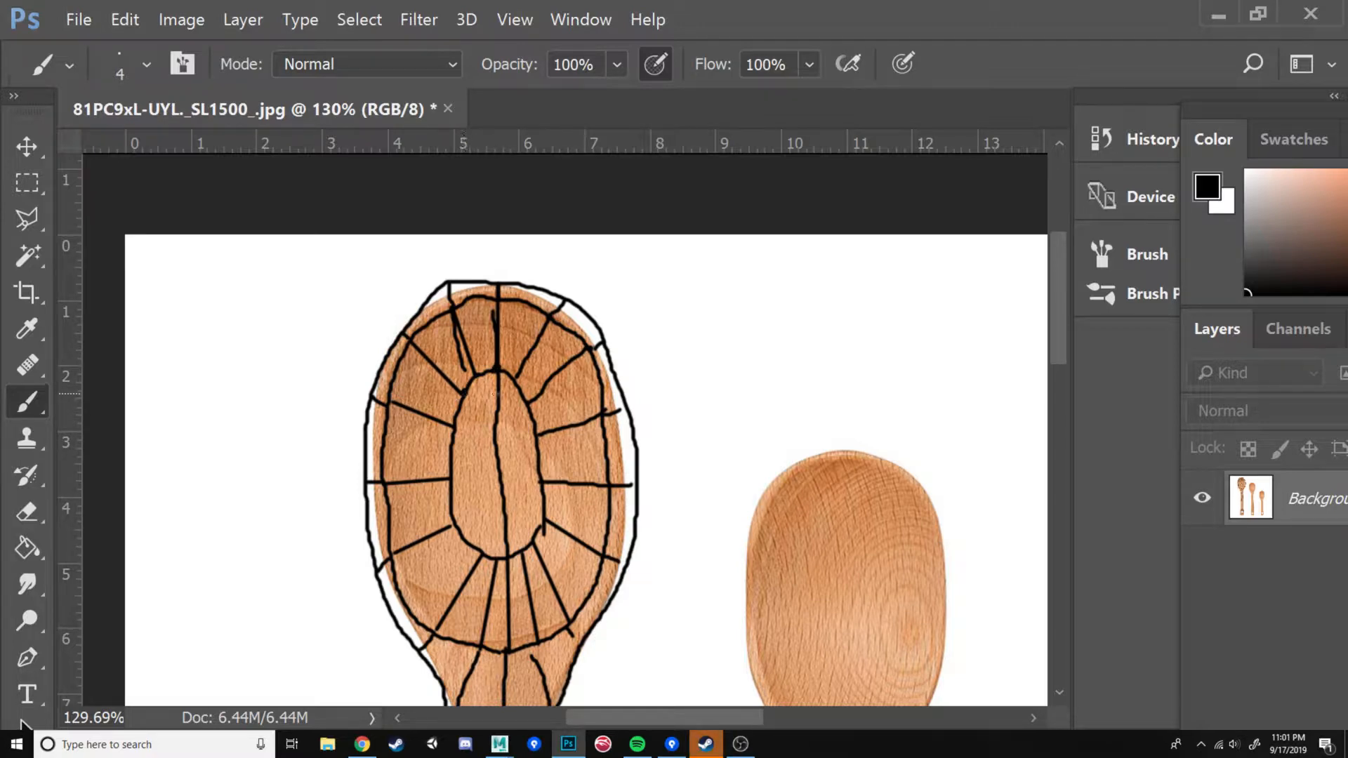
shift+click(497, 396)
shift+click(528, 404)
drag(454, 427, 494, 427)
drag(536, 429, 494, 426)
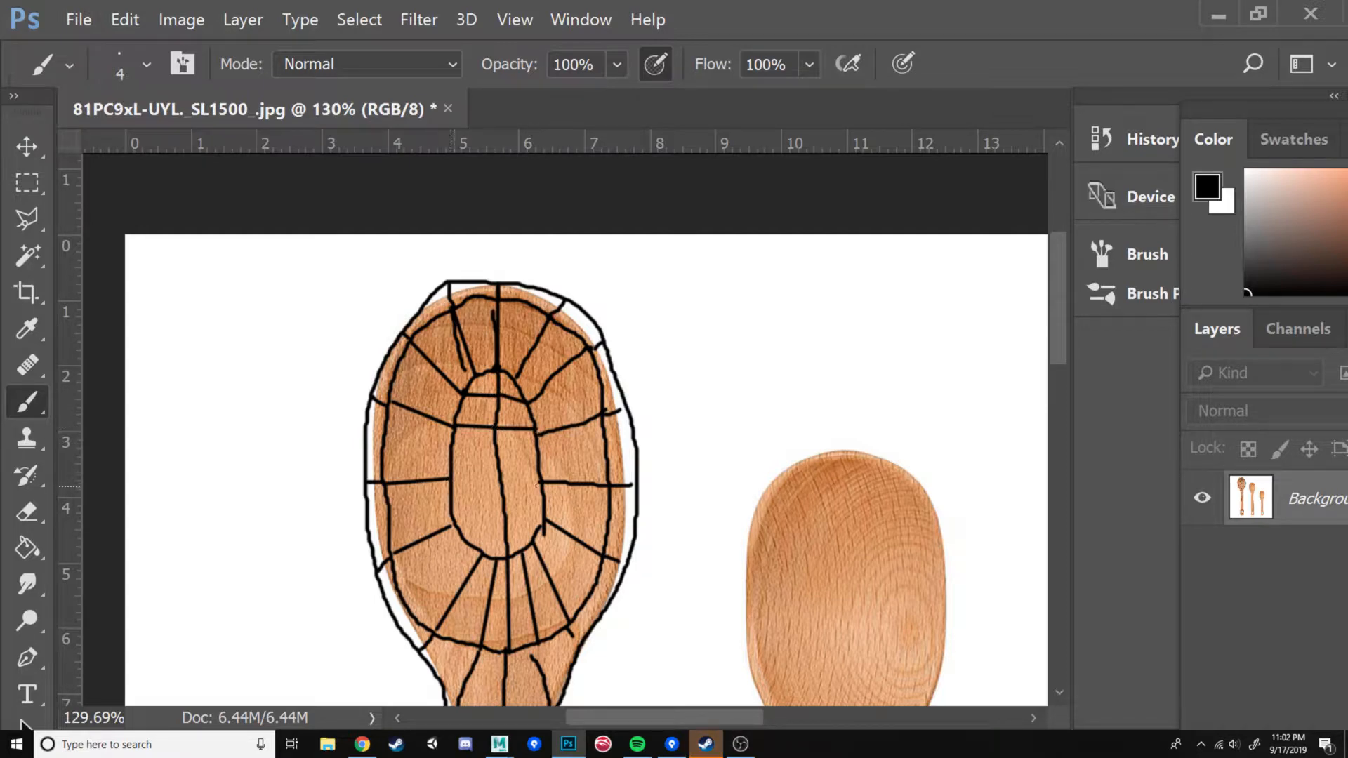
drag(540, 482, 452, 479)
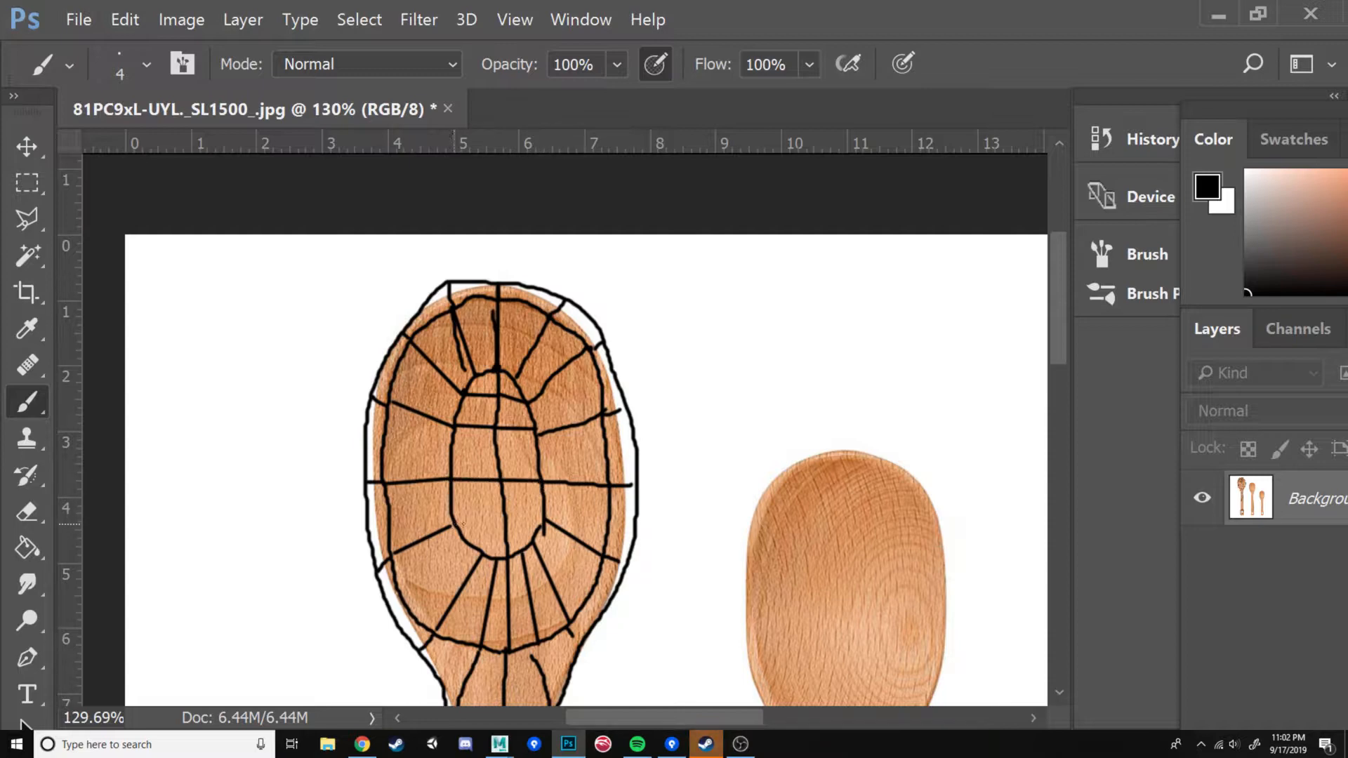
drag(505, 516, 455, 523)
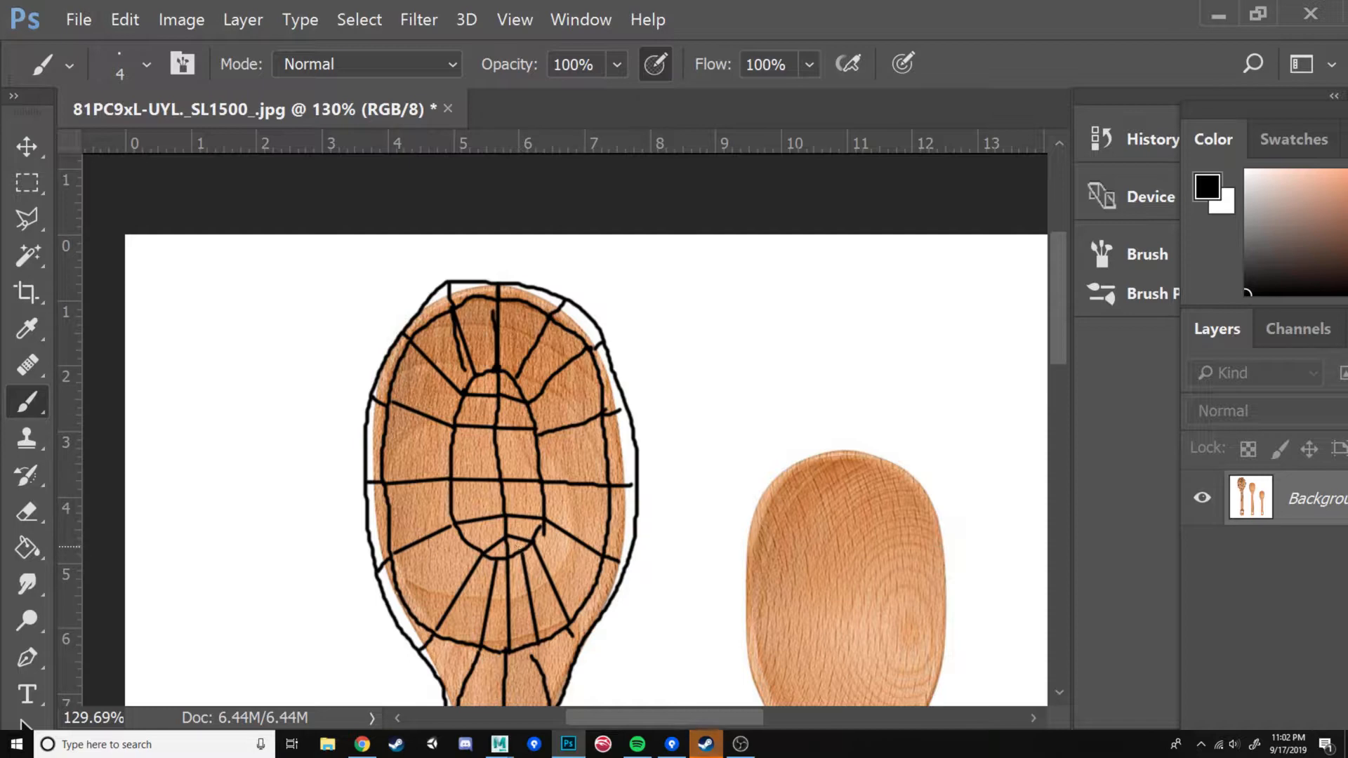
alt+scroll(502, 556, down, 6)
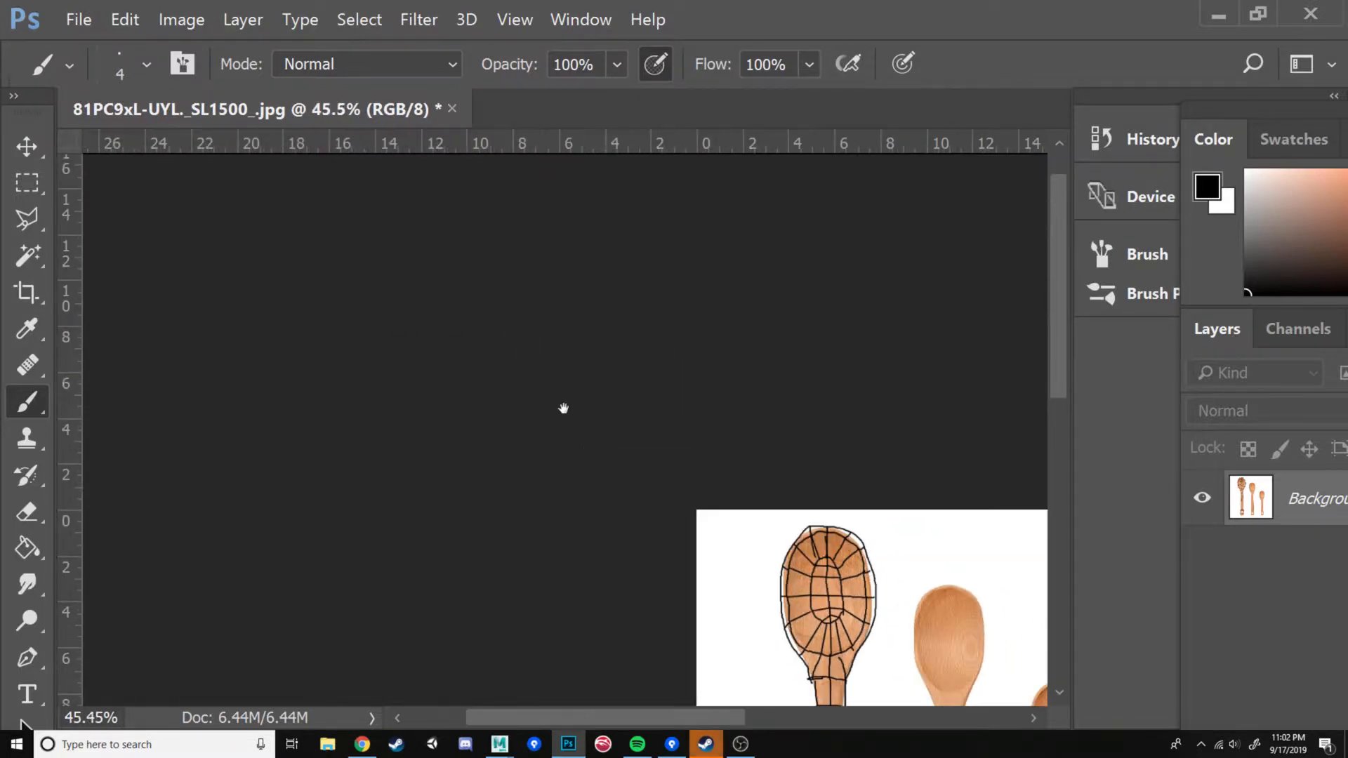
drag(563, 406, 401, 307)
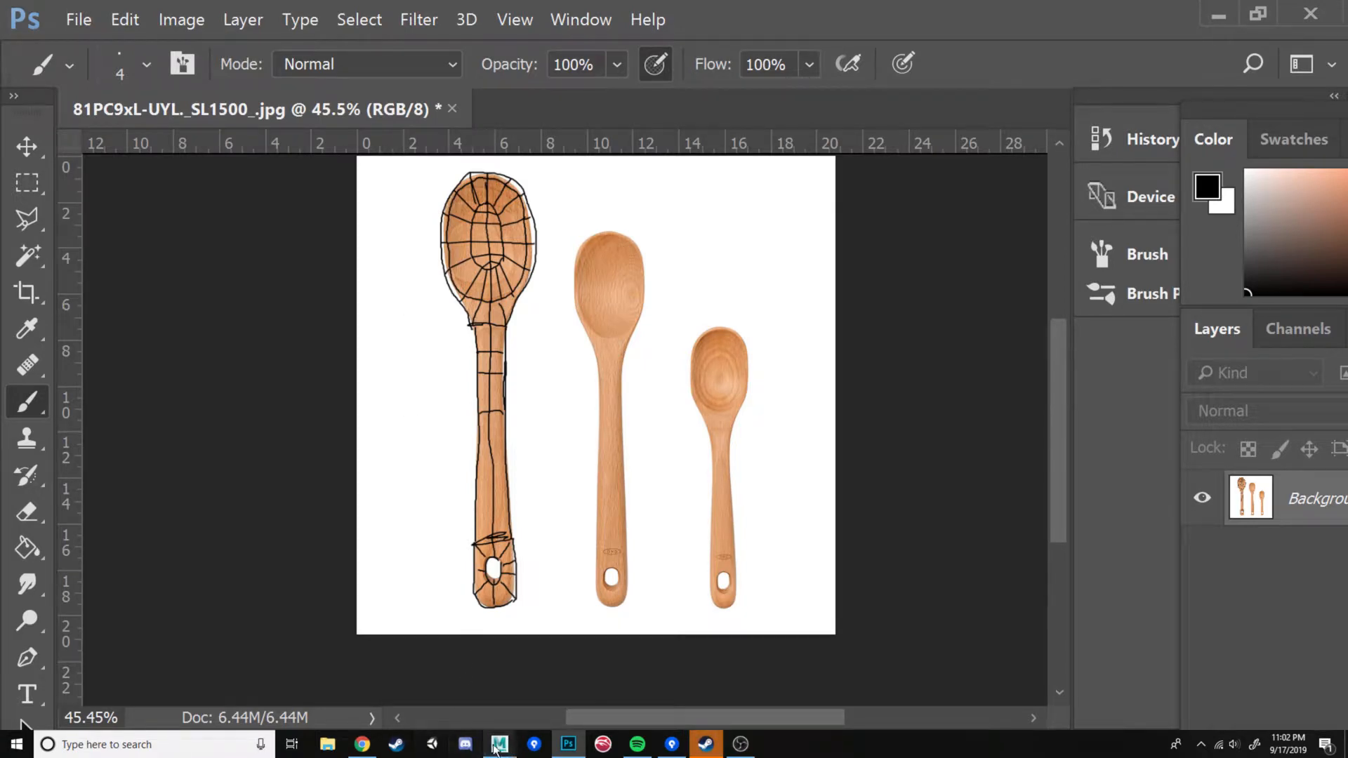
- Switch to Autodesk Maya and close the Reference Editor, Outliner, Tool Settings, Component Editor and Freeze Transformations Options windows
mouse_move(495, 749)
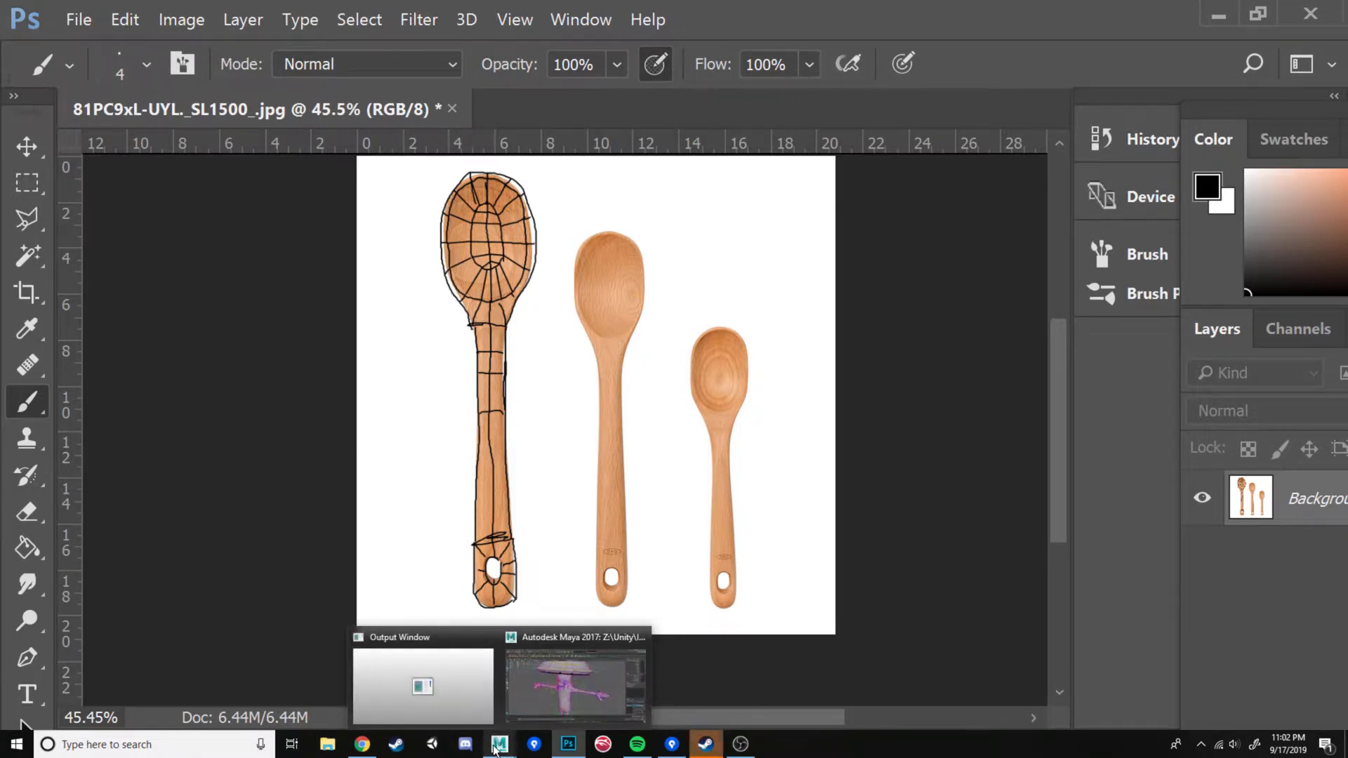
click(537, 715)
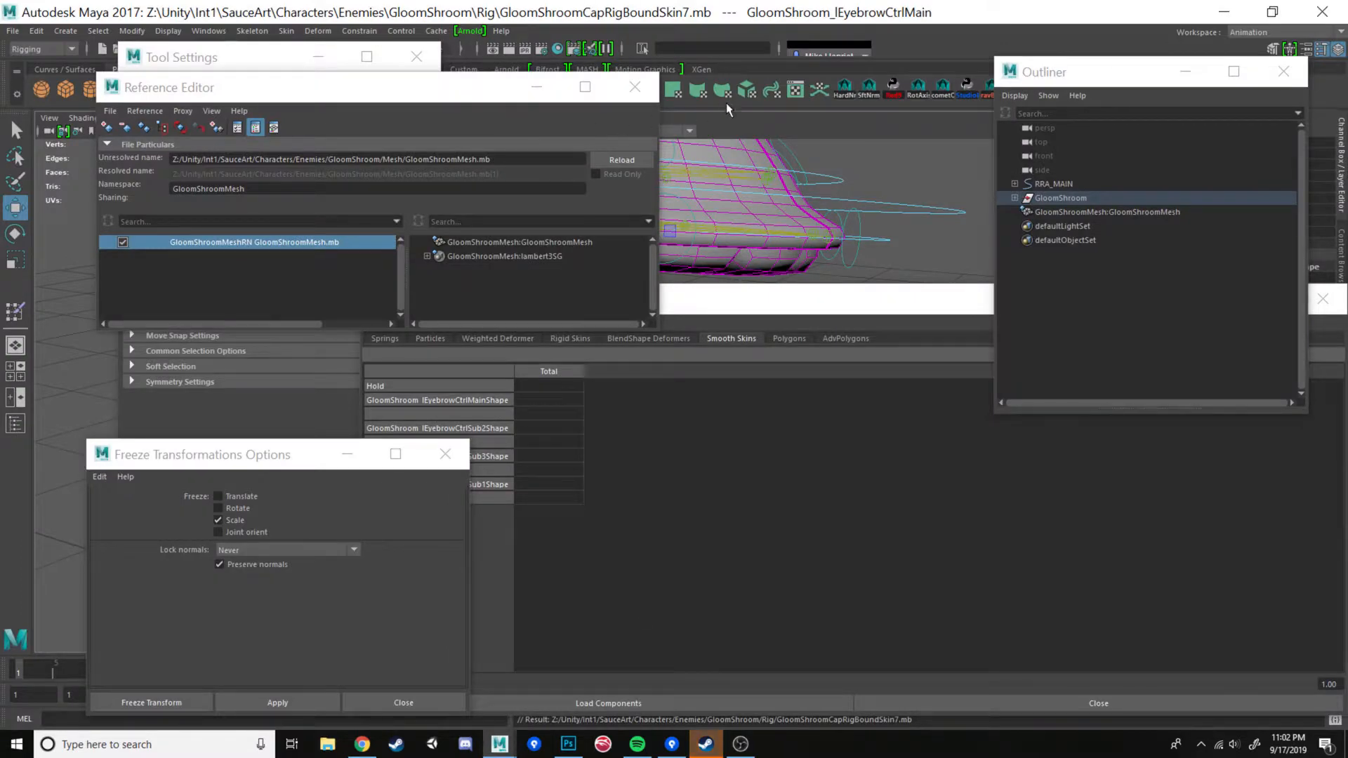
click(634, 87)
click(1283, 72)
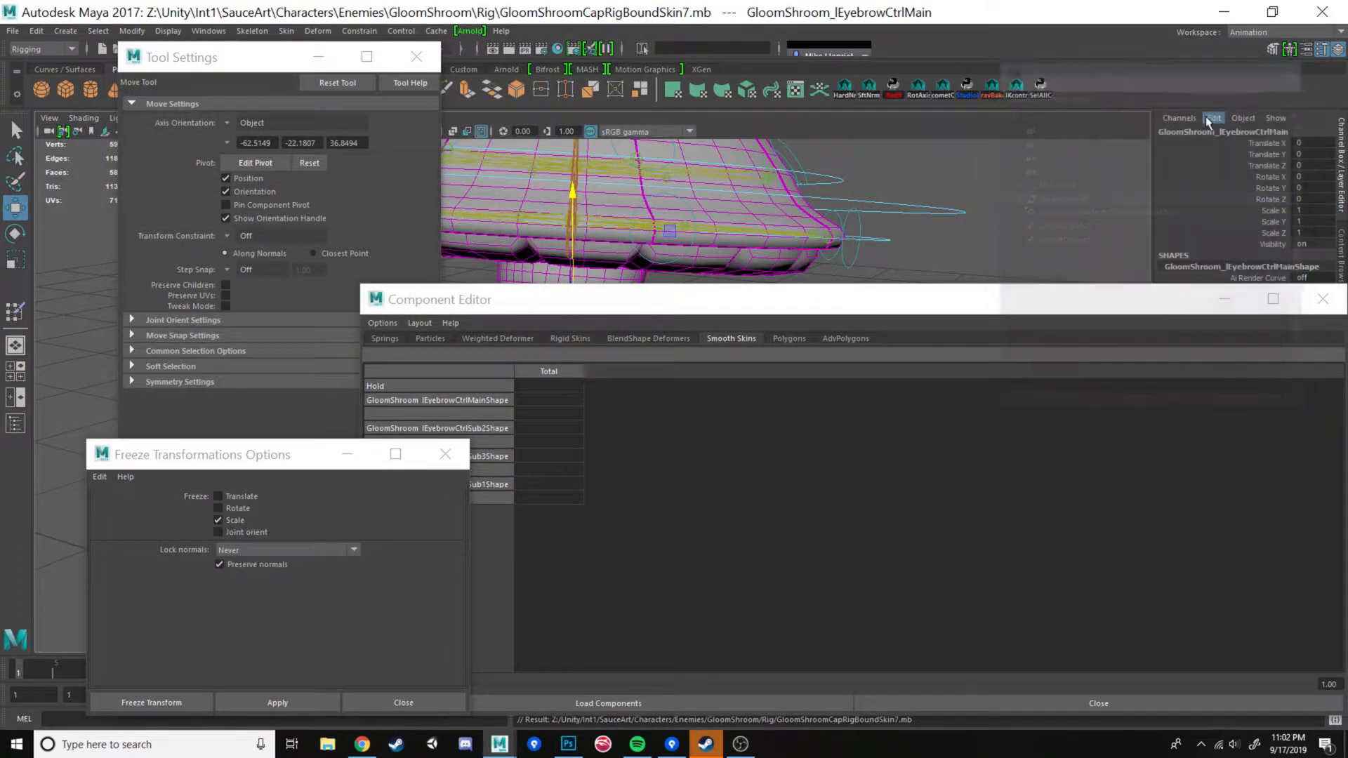
click(417, 56)
drag(1141, 304, 1007, 284)
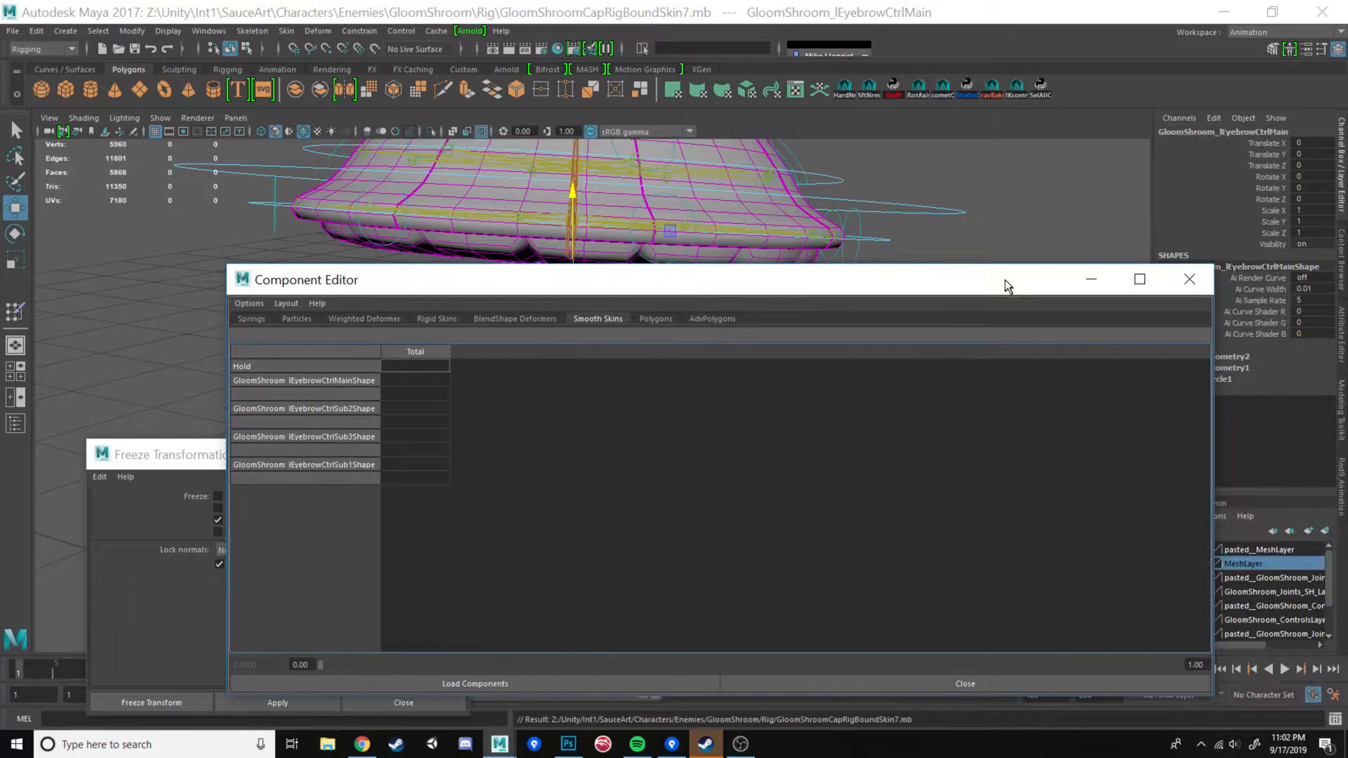
click(1189, 278)
click(453, 453)
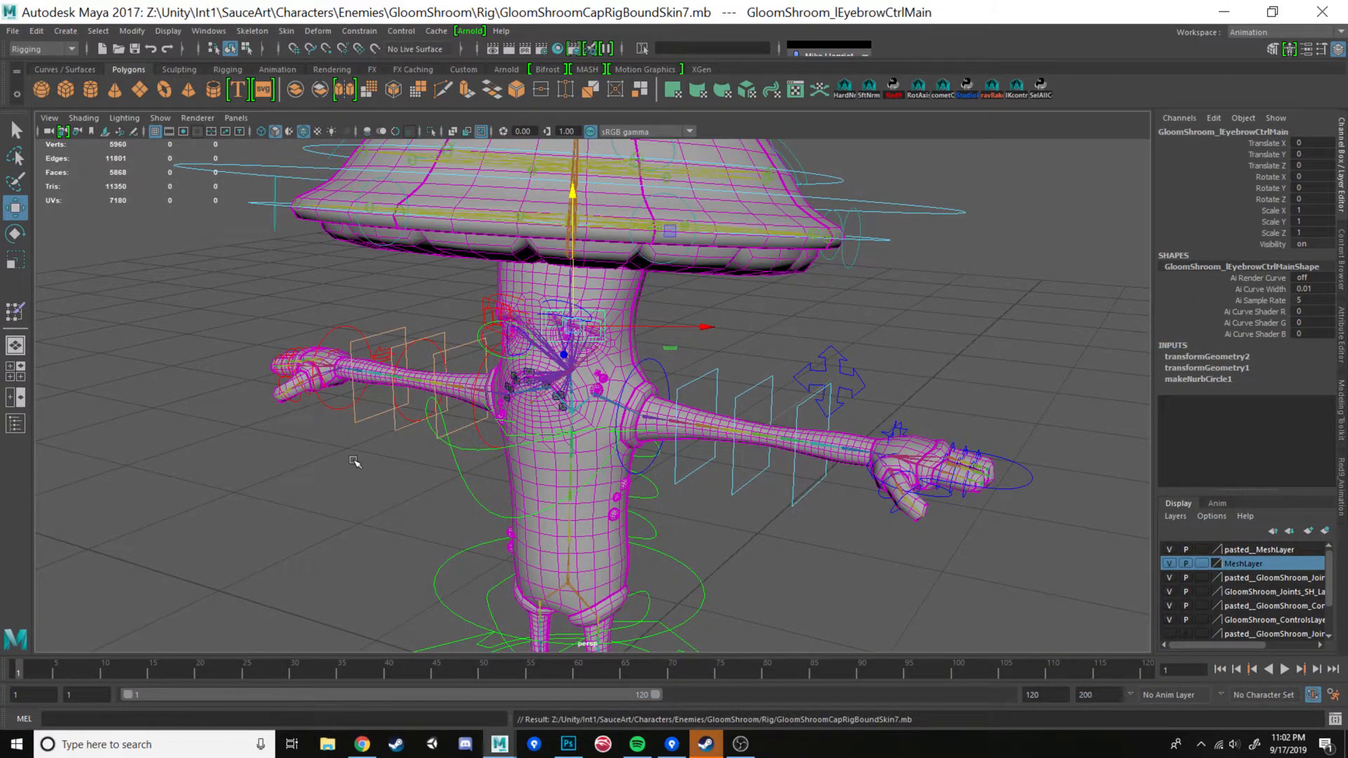
- Start a new empty scene in place of the mushroom character rig
alt+drag(355, 462, 342, 465)
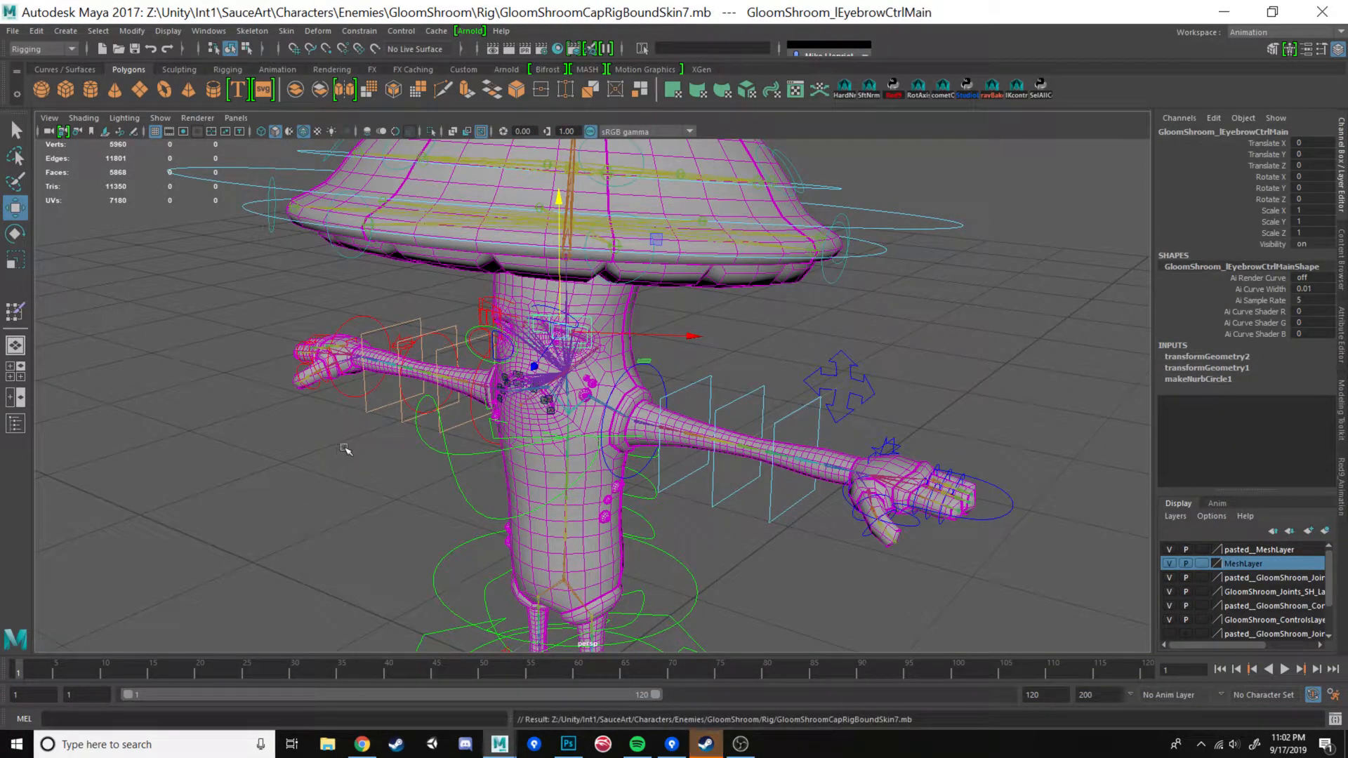
click(12, 31)
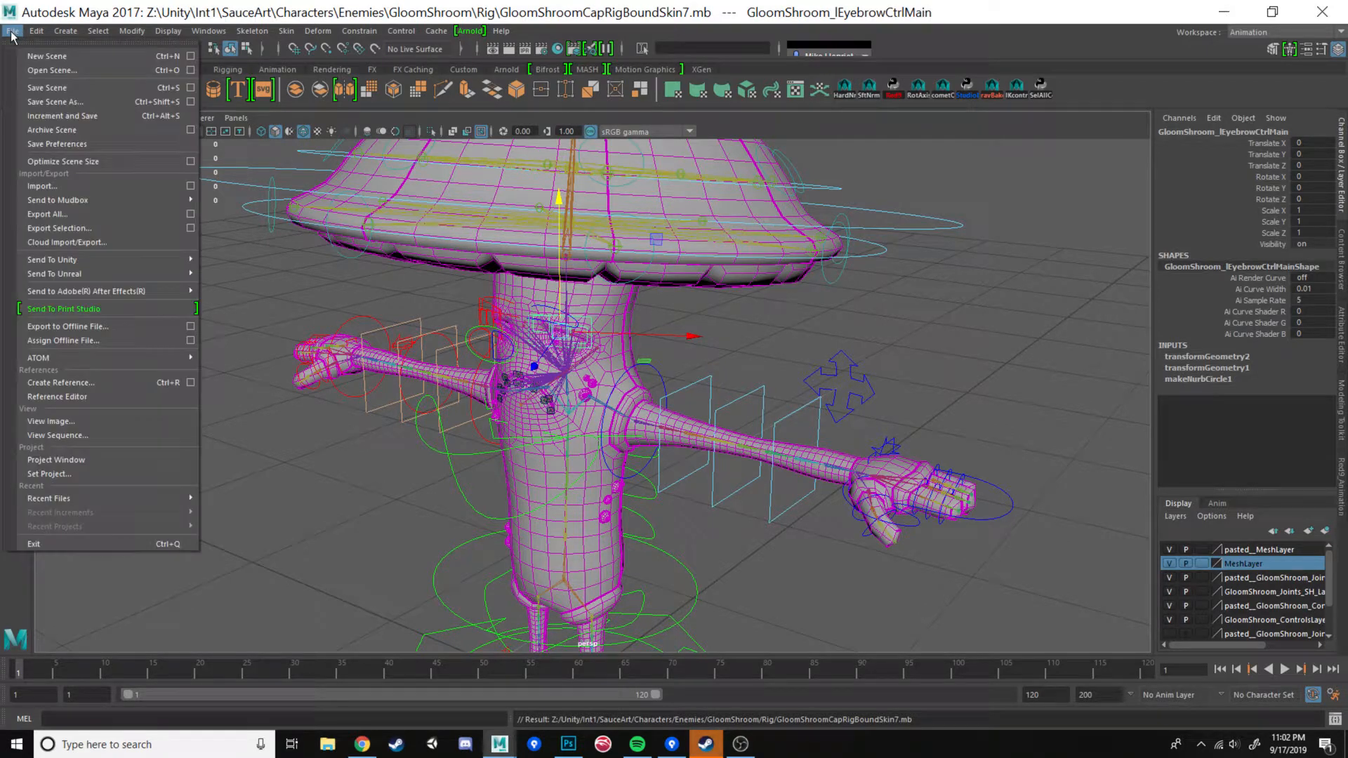
click(58, 58)
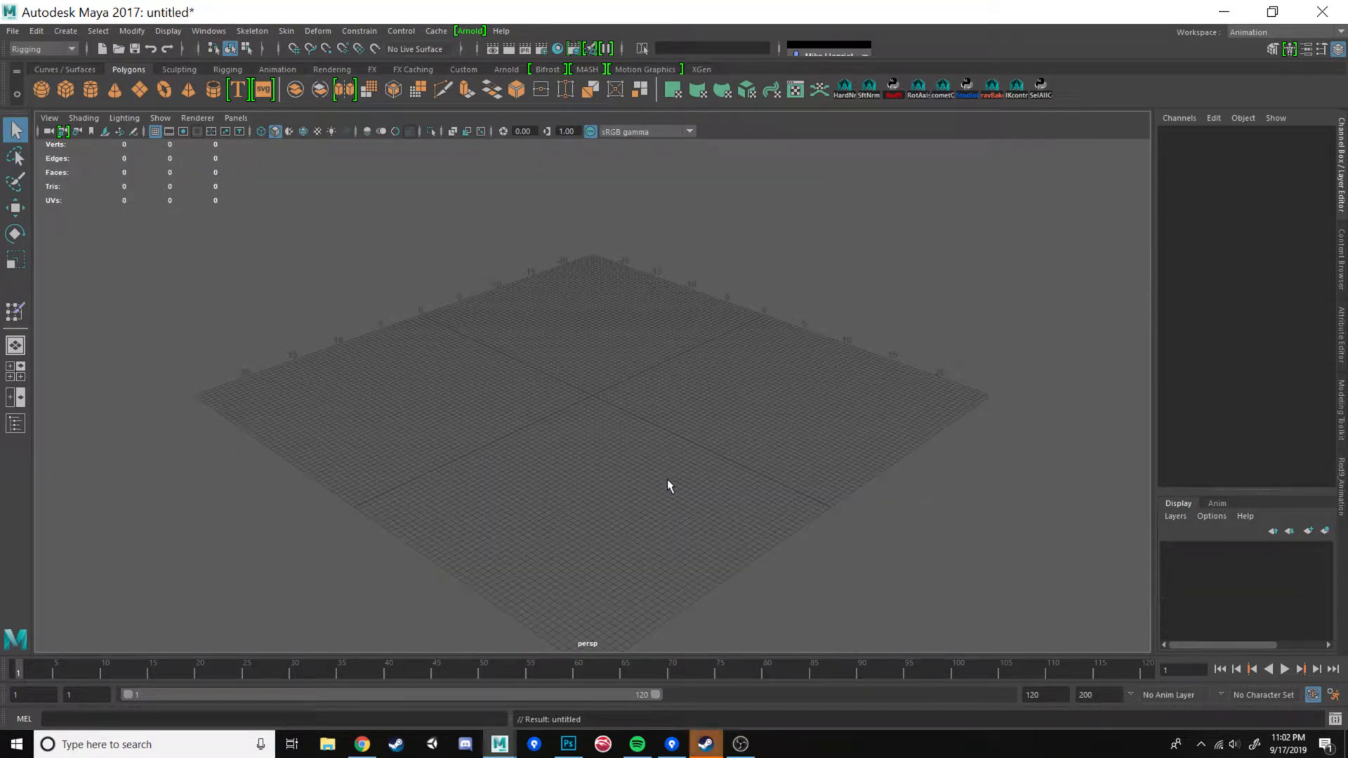
scroll(676, 347, up, 5)
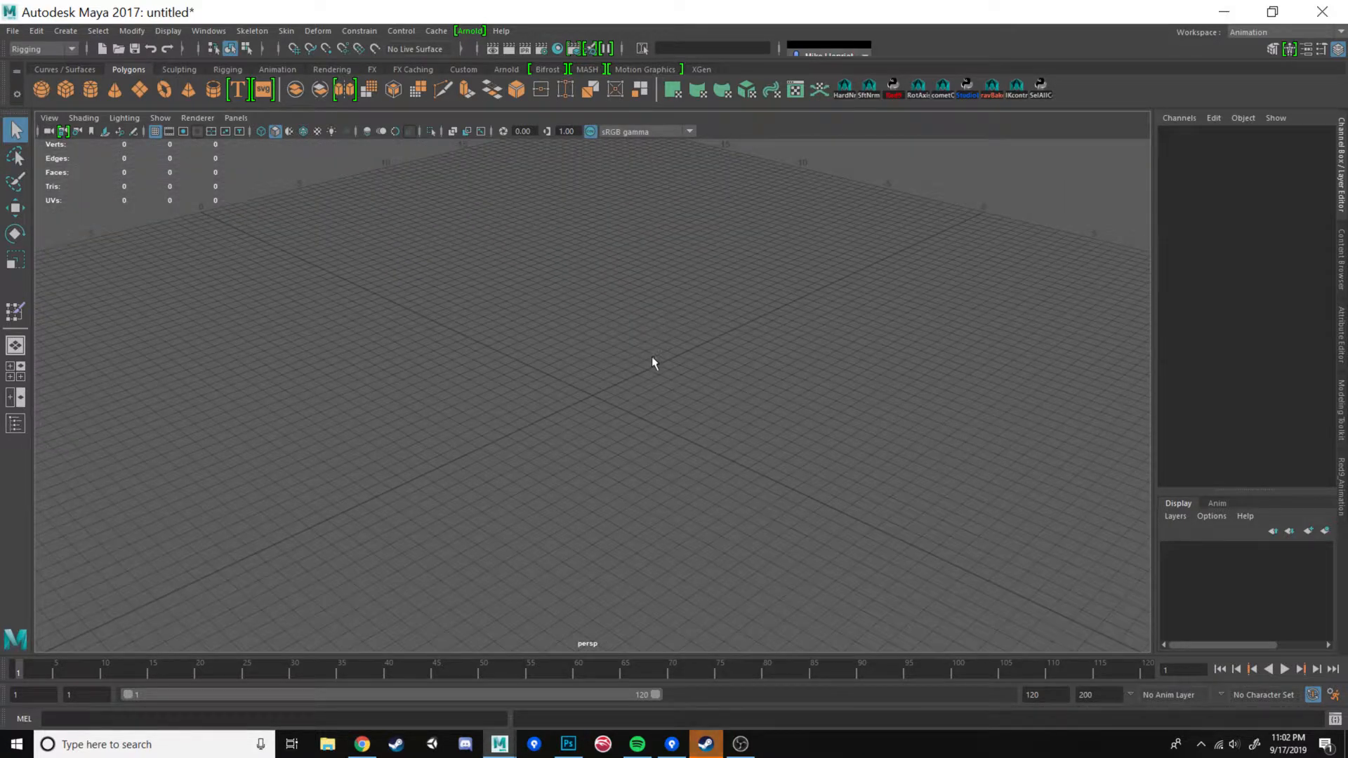
- Check the spoon sketch in Photoshop, and back in Maya create a polygon cube scaled uniformly to about 0.203
click(568, 744)
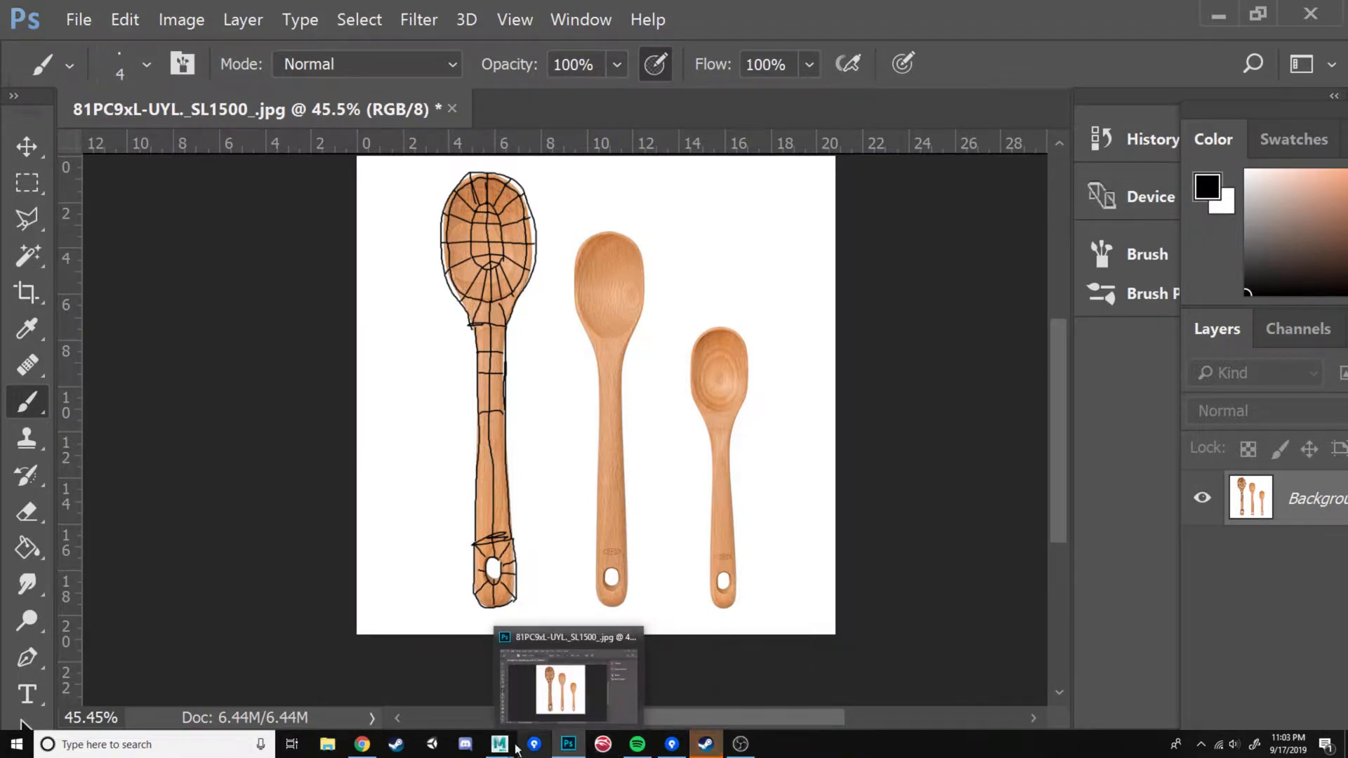
click(569, 652)
alt+drag(608, 346, 581, 580)
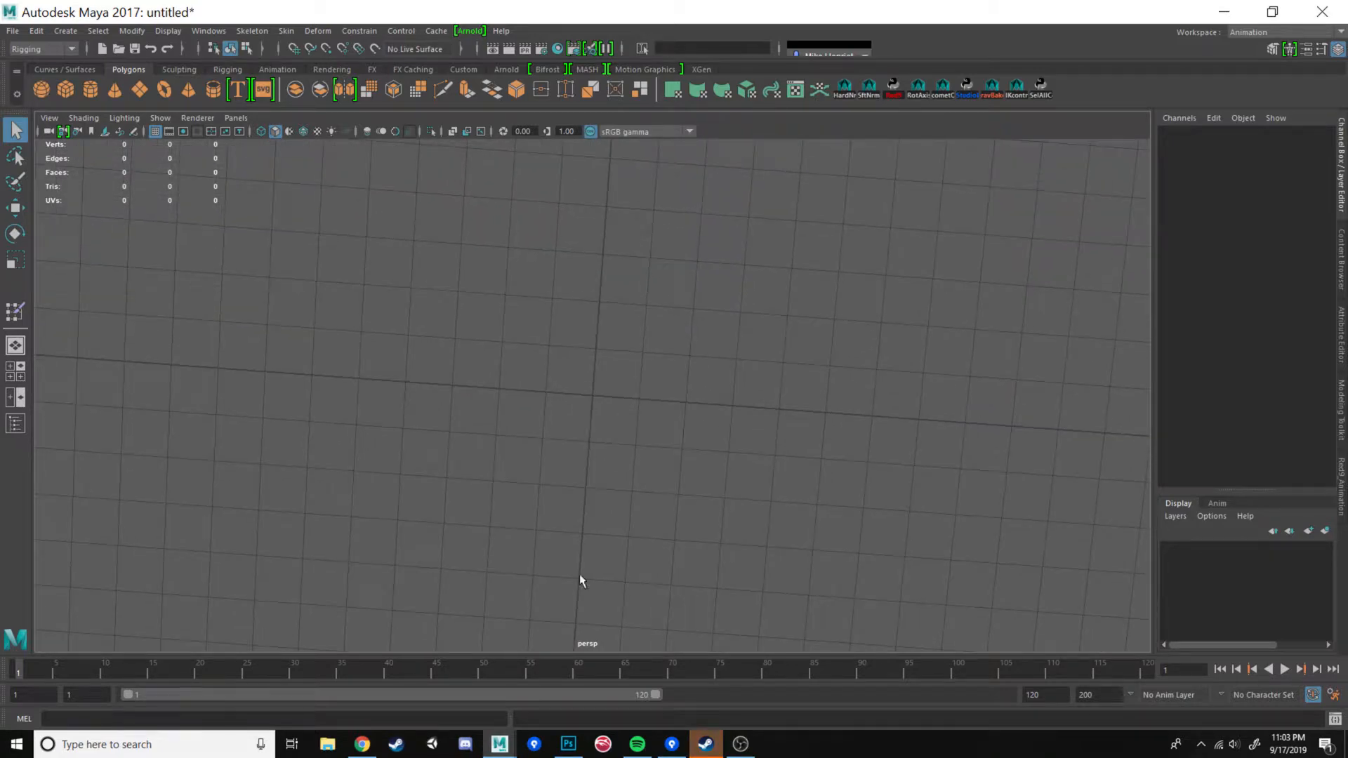
alt+drag(536, 358, 531, 309)
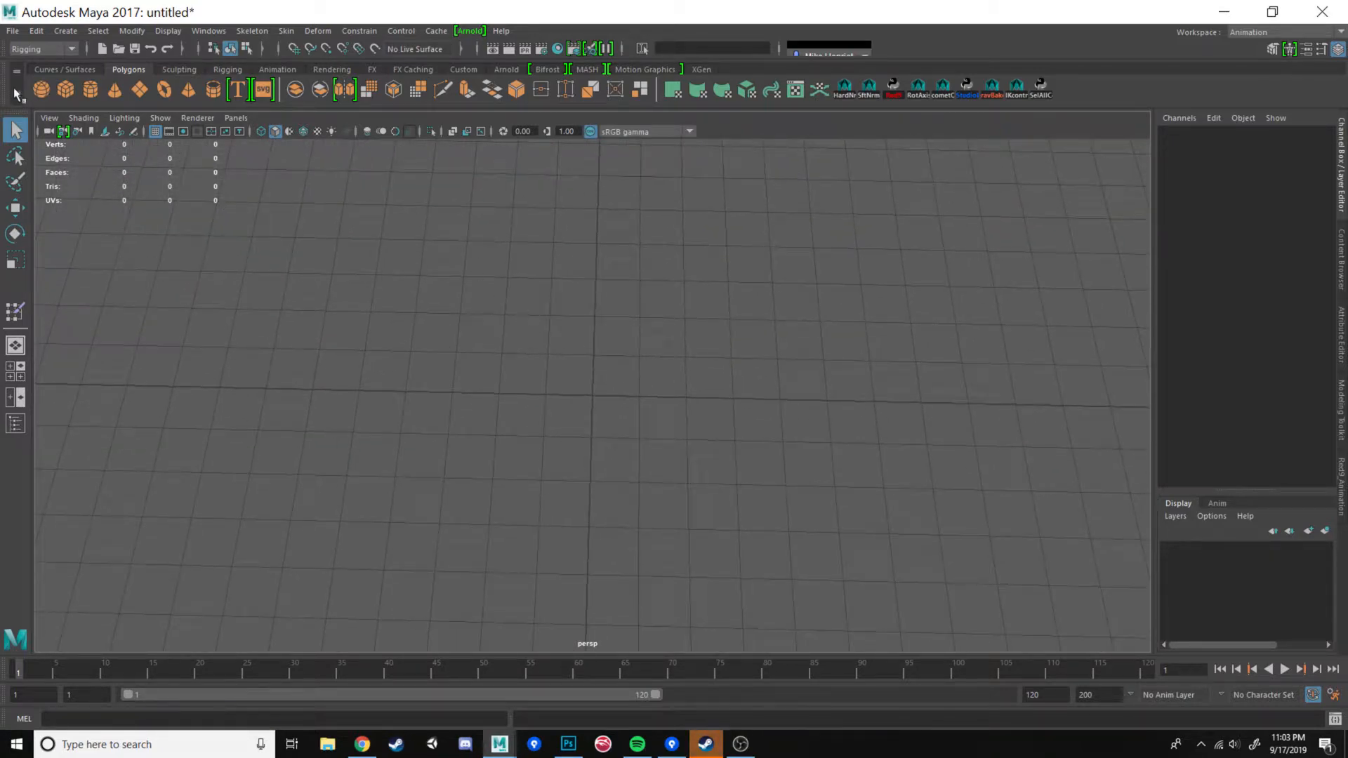
click(68, 92)
alt+drag(735, 473, 598, 401)
key(r)
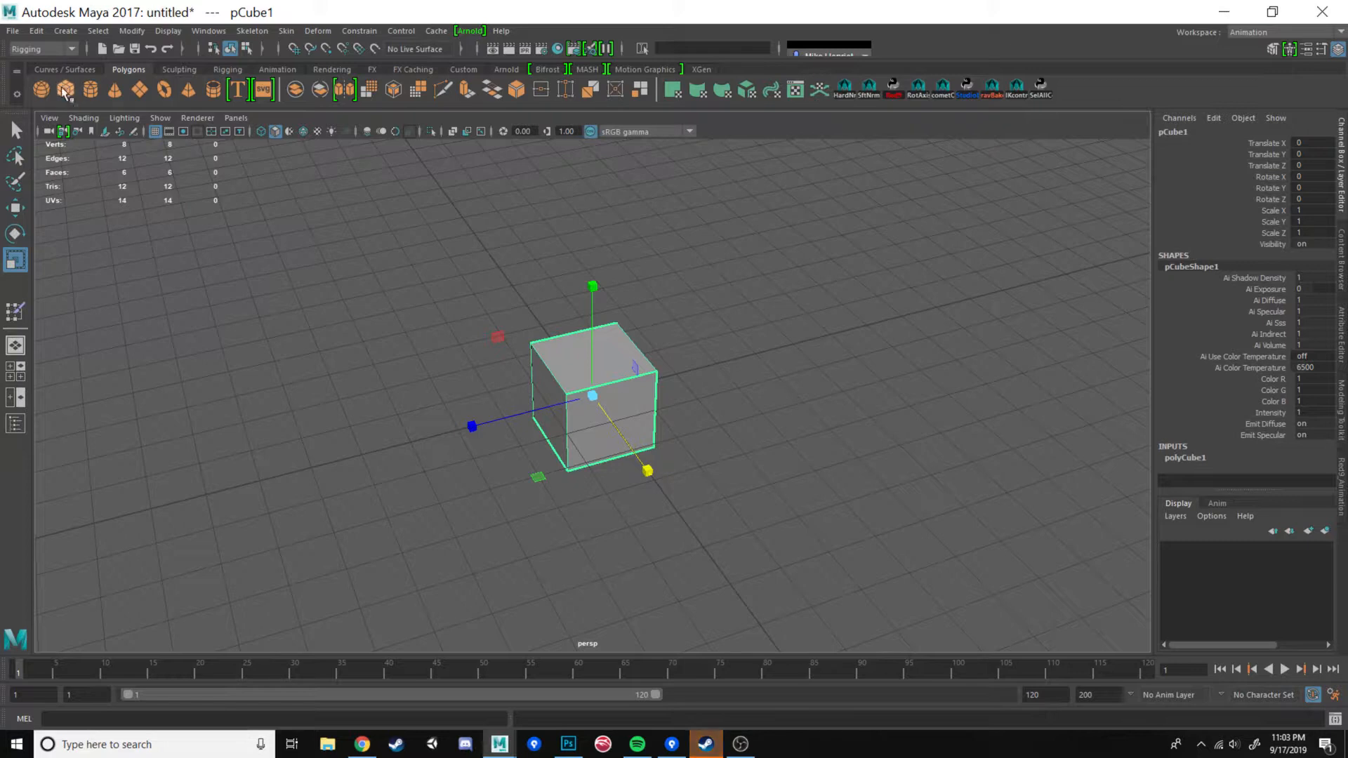
alt+drag(547, 414, 523, 401)
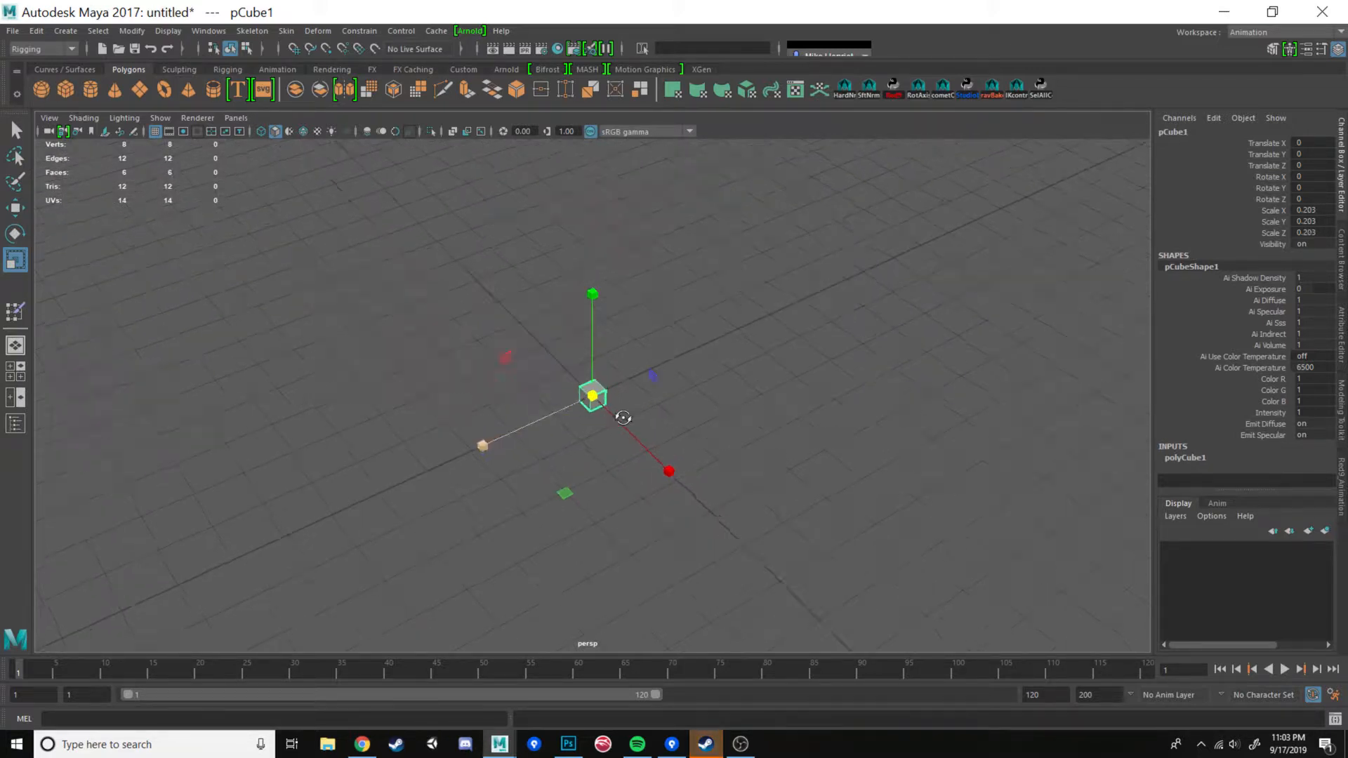
alt+drag(674, 398, 614, 395)
- Move one end face of the cube outward along Z to about 2.06, stretching the cube into a long bar
right_drag(614, 395, 562, 362)
drag(554, 362, 588, 464)
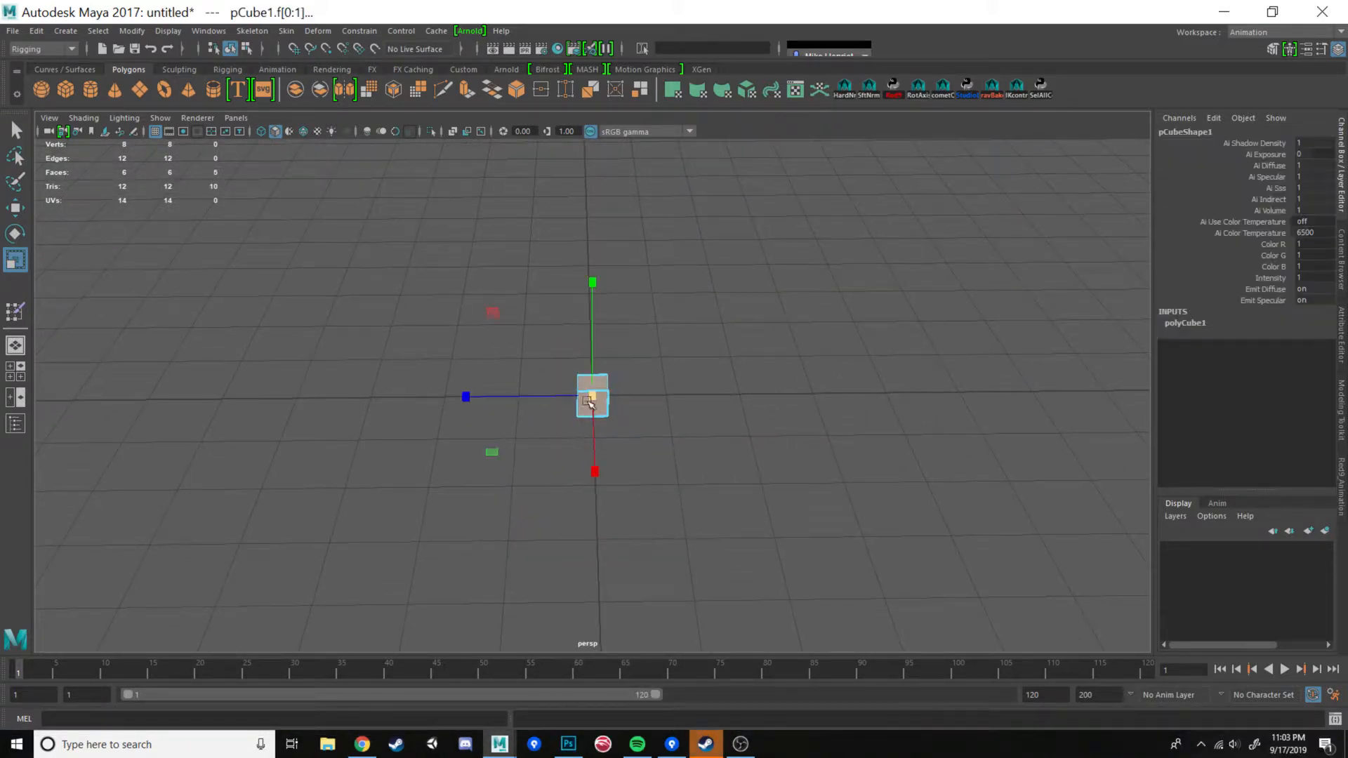
right_drag(592, 339, 594, 379)
ctrl+drag(588, 463, 587, 462)
alt+drag(660, 445, 723, 440)
key(w)
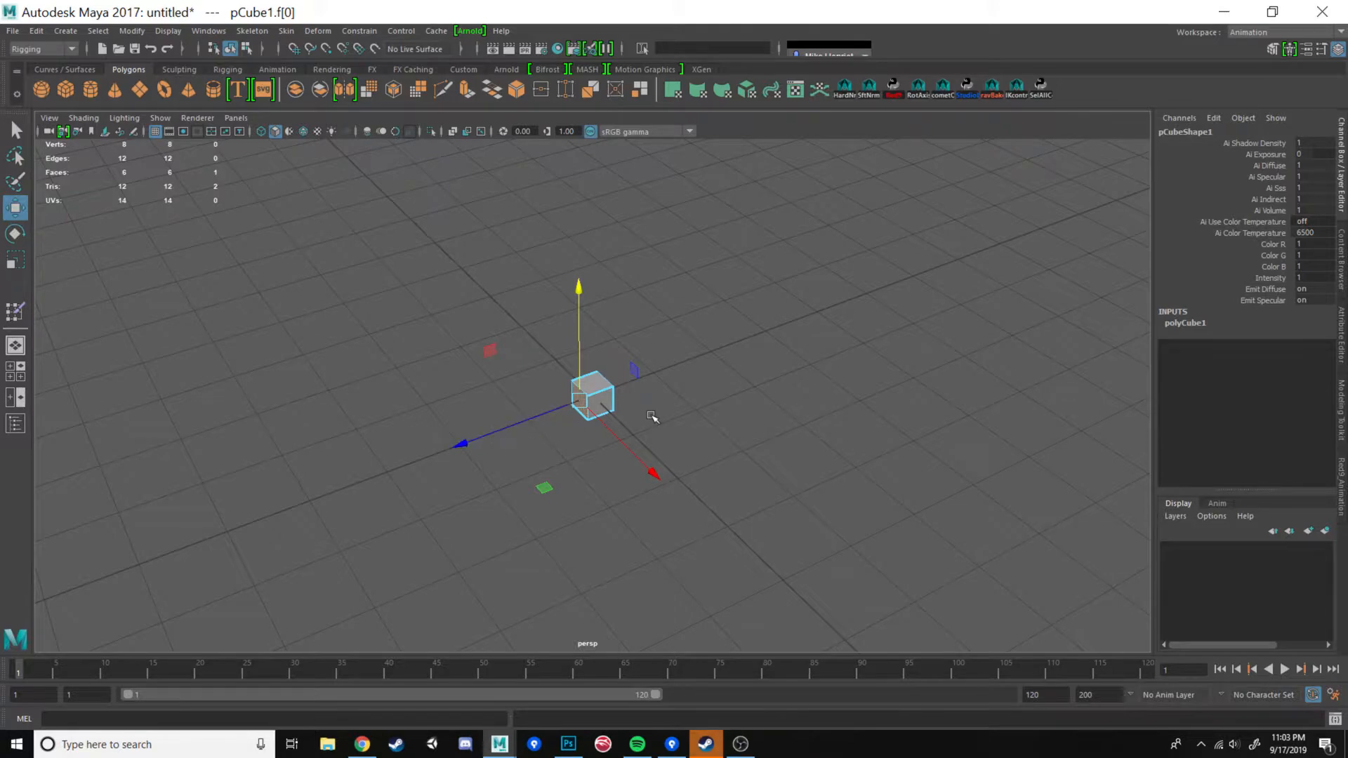
alt+drag(652, 417, 383, 453)
scroll(617, 422, up, 4)
scroll(573, 411, down, 3)
alt+drag(558, 445, 520, 470)
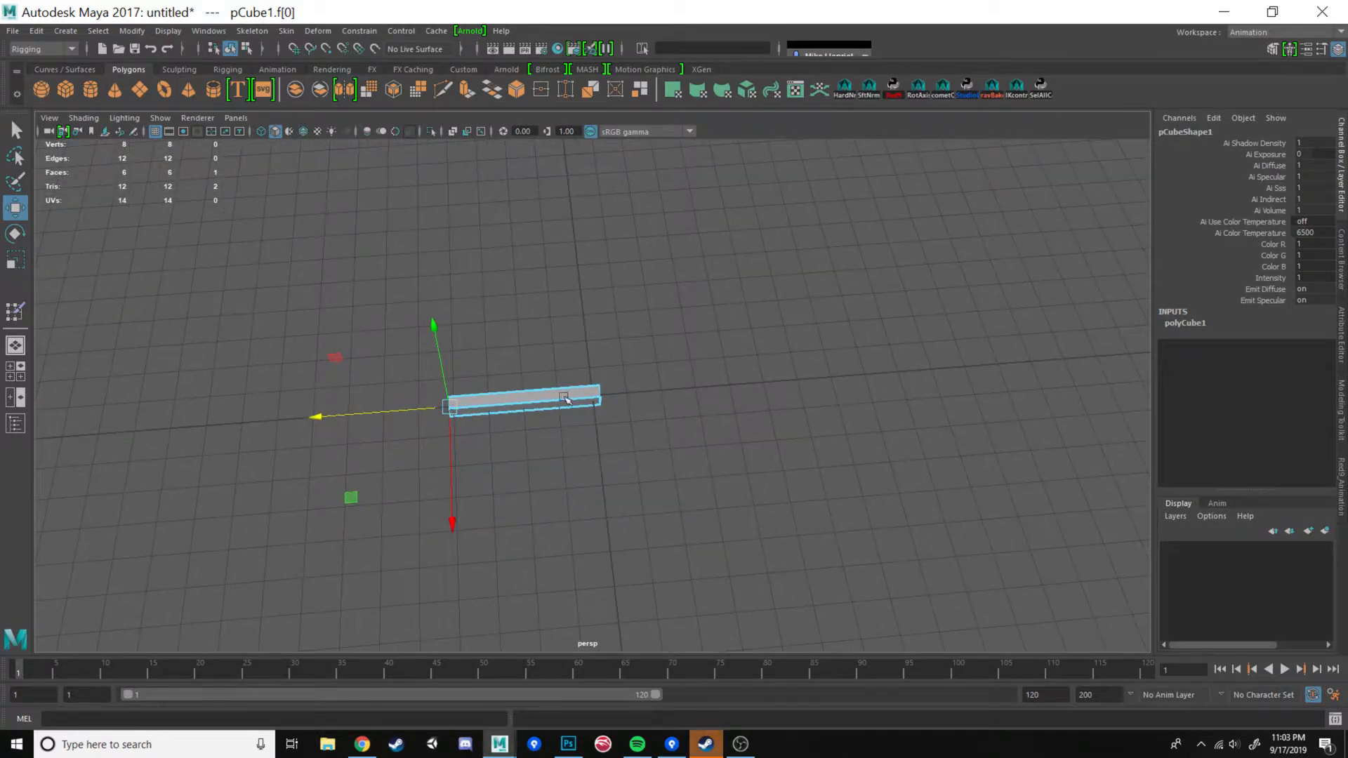
- Pull the bar's opposite end face outward along Z to about -0.43
alt+drag(623, 401, 554, 368)
scroll(590, 391, up, 3)
click(603, 397)
alt+drag(615, 416, 635, 422)
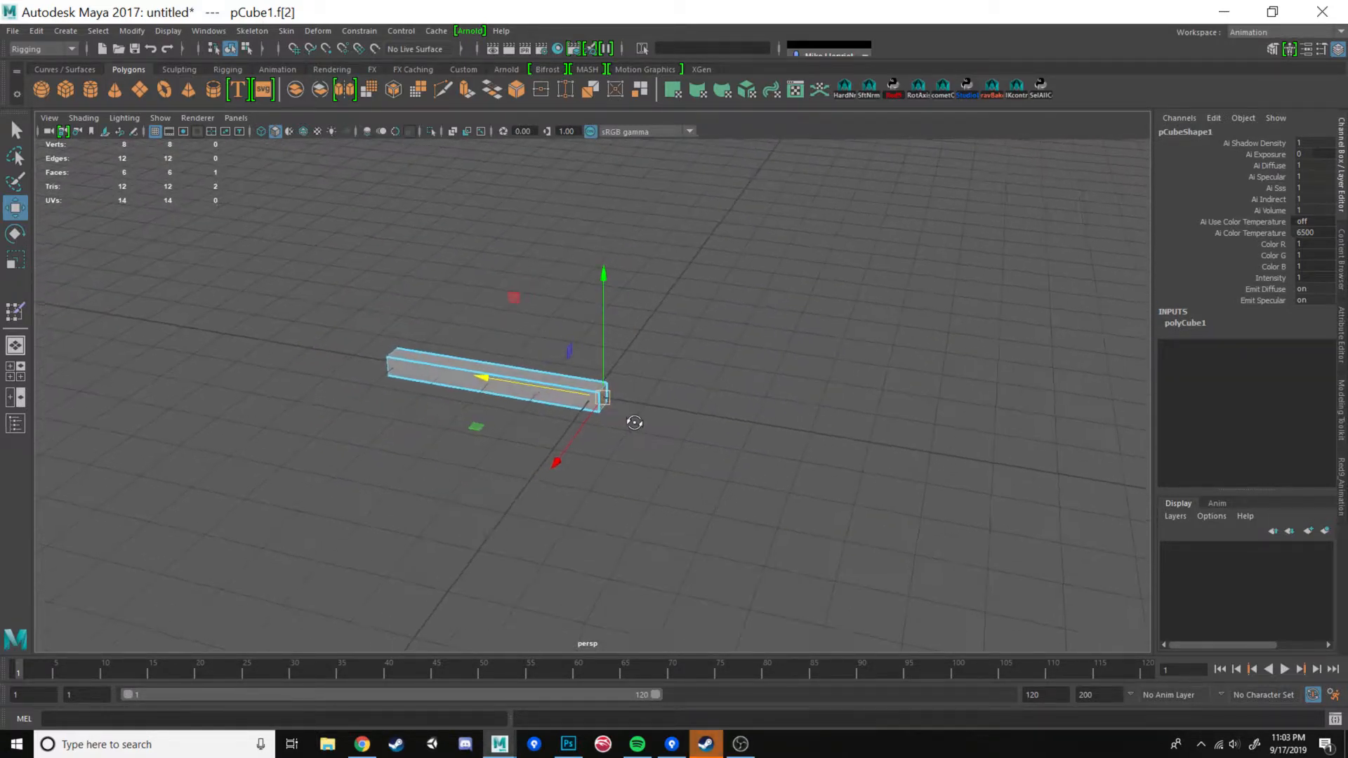
drag(565, 391, 601, 397)
- Extrude the face at the bar's positive Z end and pull it out into a short segment for the handle tip
alt+drag(596, 410, 411, 356)
scroll(629, 440, up, 2)
click(537, 358)
key(ctrl+e)
alt+drag(512, 352, 467, 385)
- Check the spoon sketch in Photoshop, and back in Maya cut a centred lengthwise edge loop around the bar with Multi-Cut
click(568, 744)
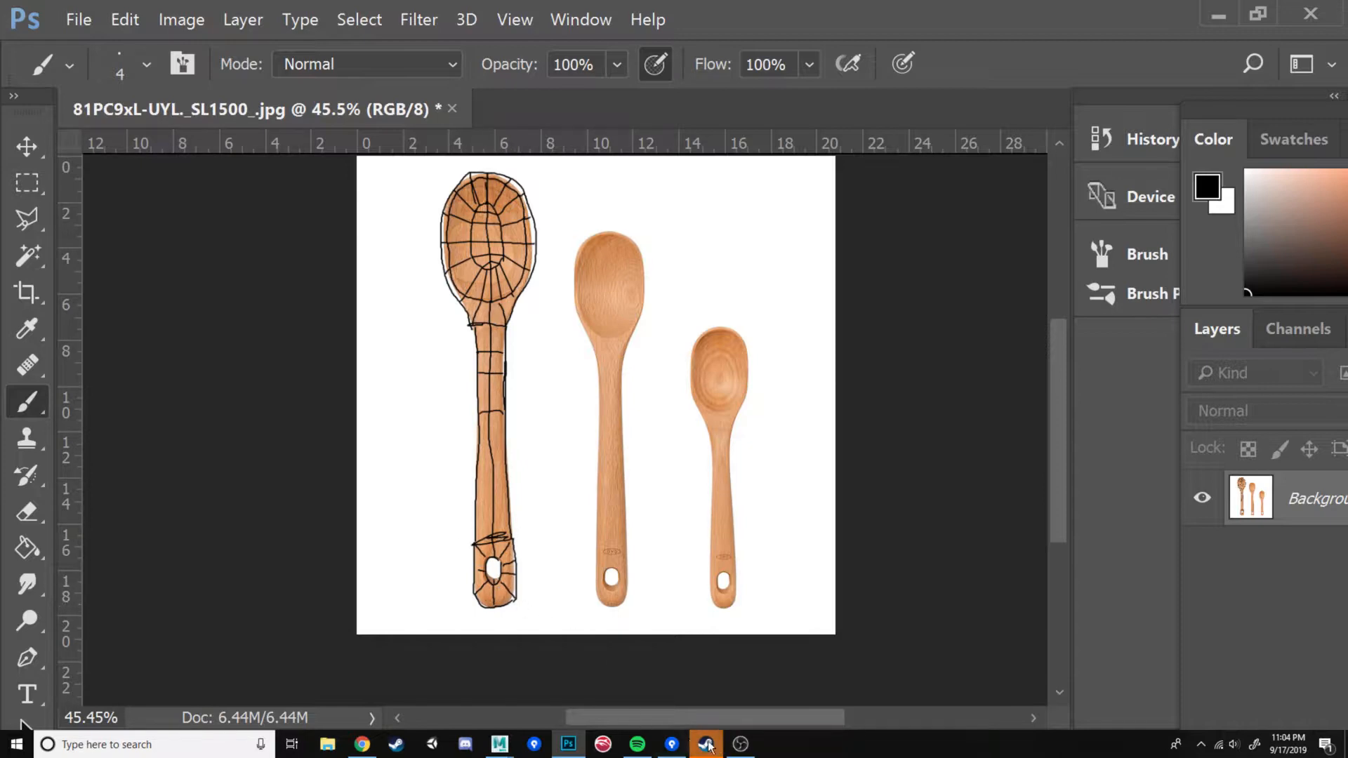
mouse_move(499, 744)
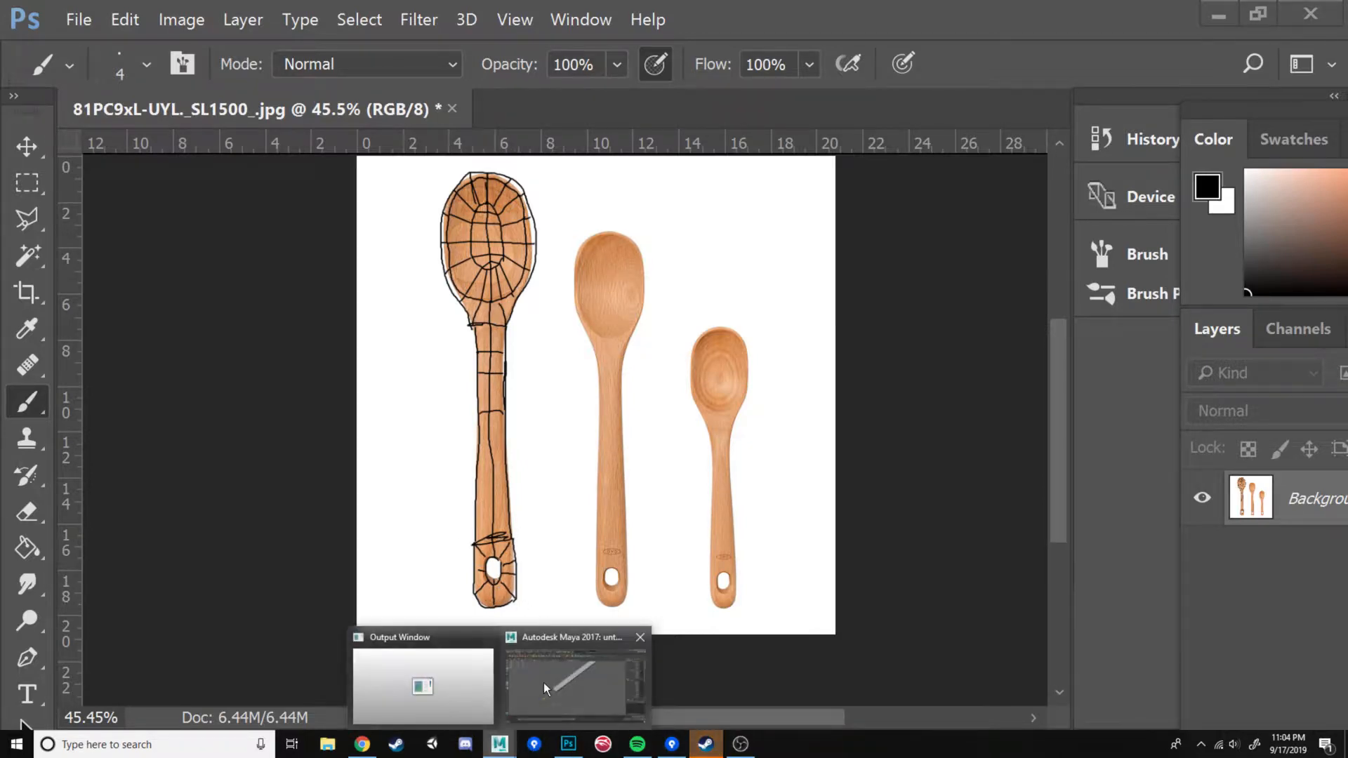
click(545, 688)
alt+drag(714, 556, 787, 369)
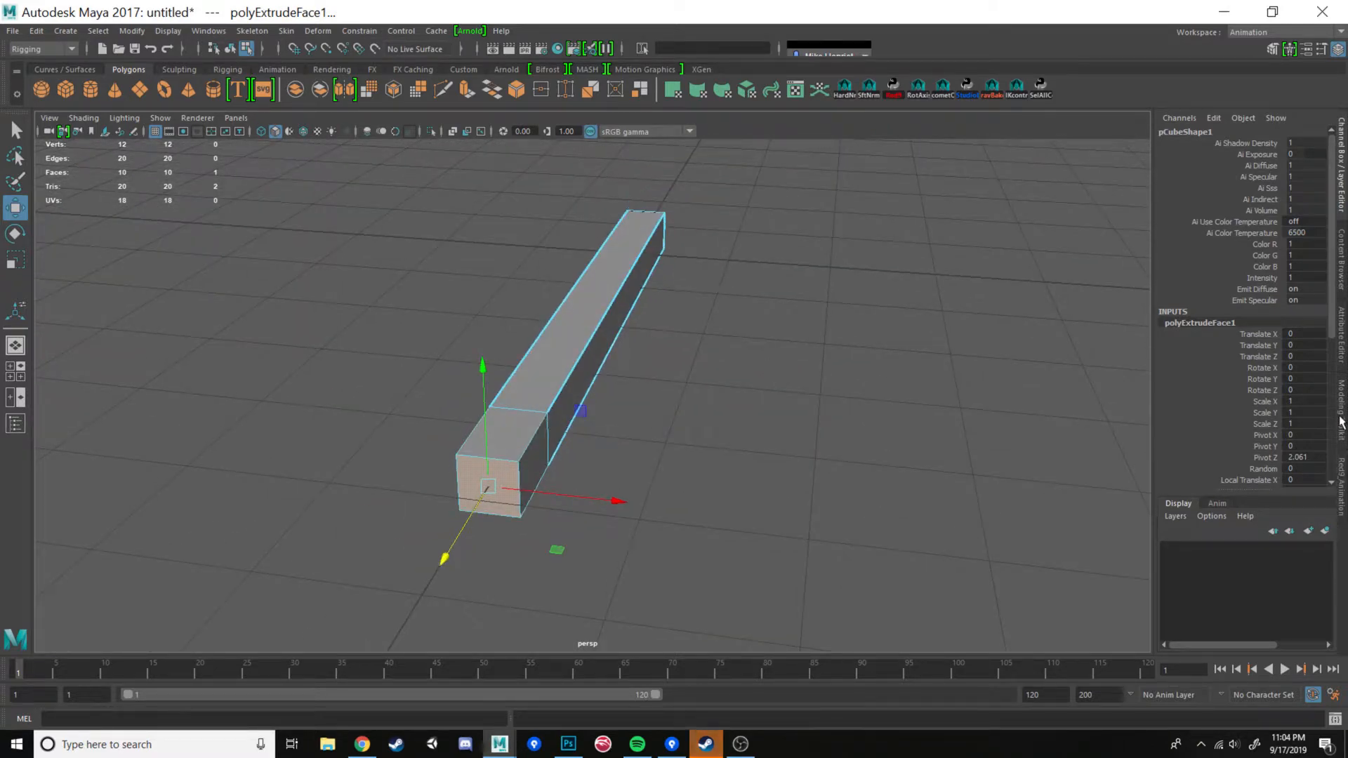
click(1341, 421)
click(1200, 529)
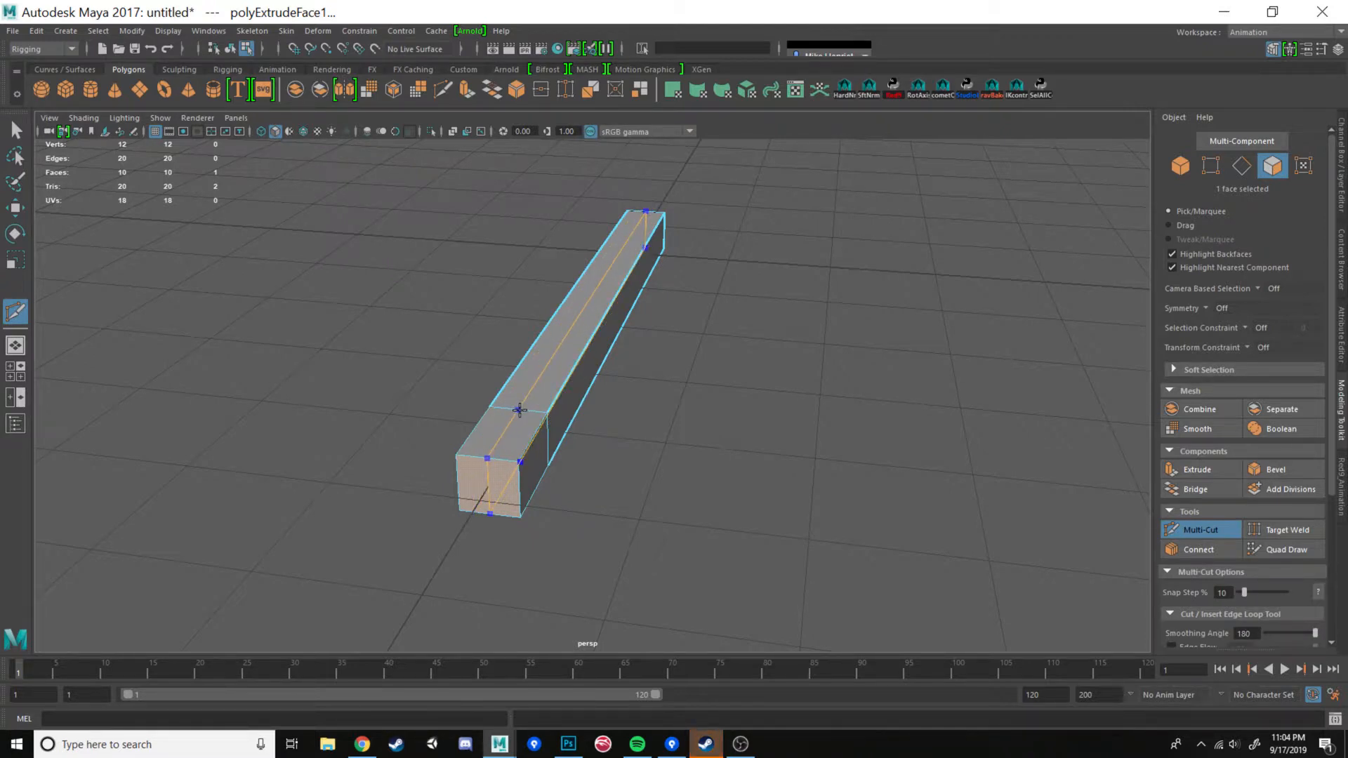
ctrl+click(520, 410)
alt+drag(762, 434, 641, 485)
- Move the four outer corner vertices of the handle tip back along Z to about 2.36, comparing the shape with the sketch in Photoshop
key(w)
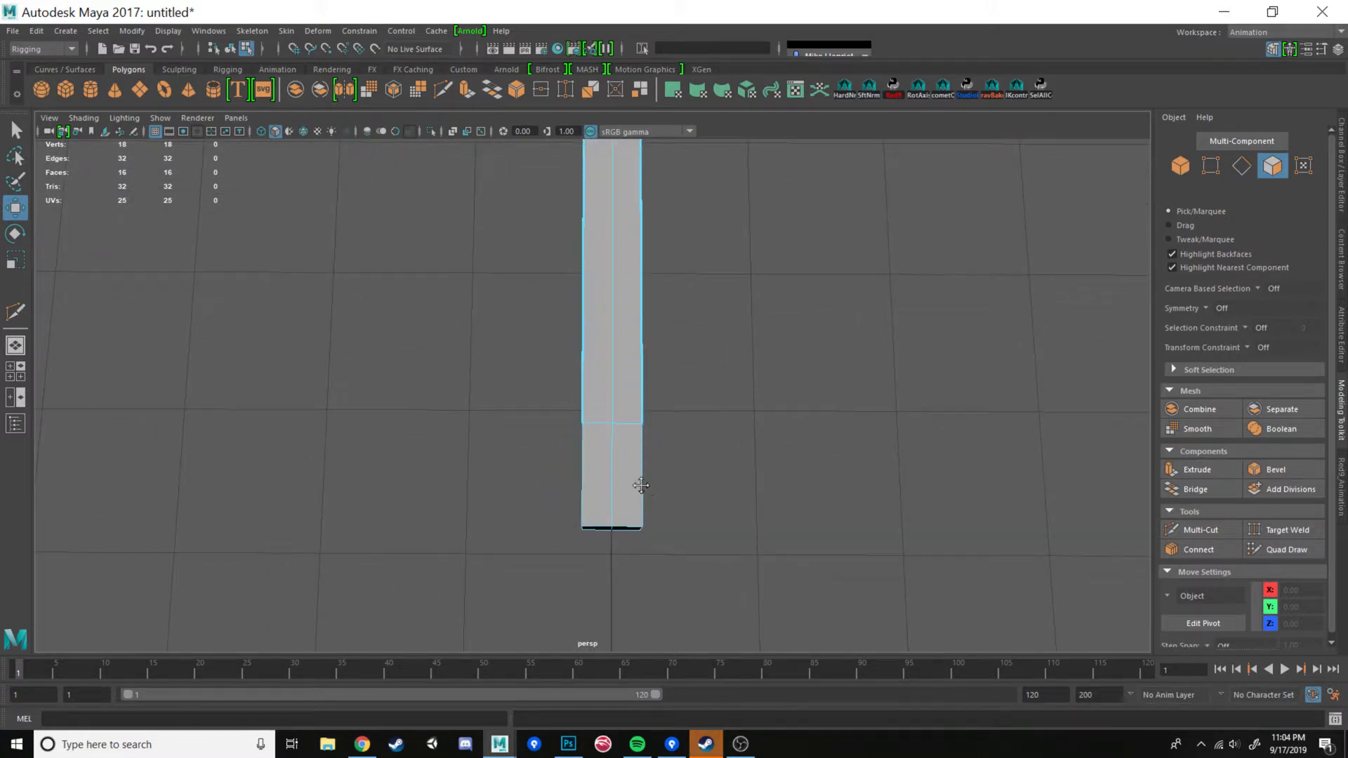
alt+middle_drag(641, 485, 626, 425)
click(608, 459)
right_drag(606, 459, 537, 344)
drag(671, 426, 612, 521)
shift+drag(547, 443, 580, 524)
alt+drag(662, 535, 461, 480)
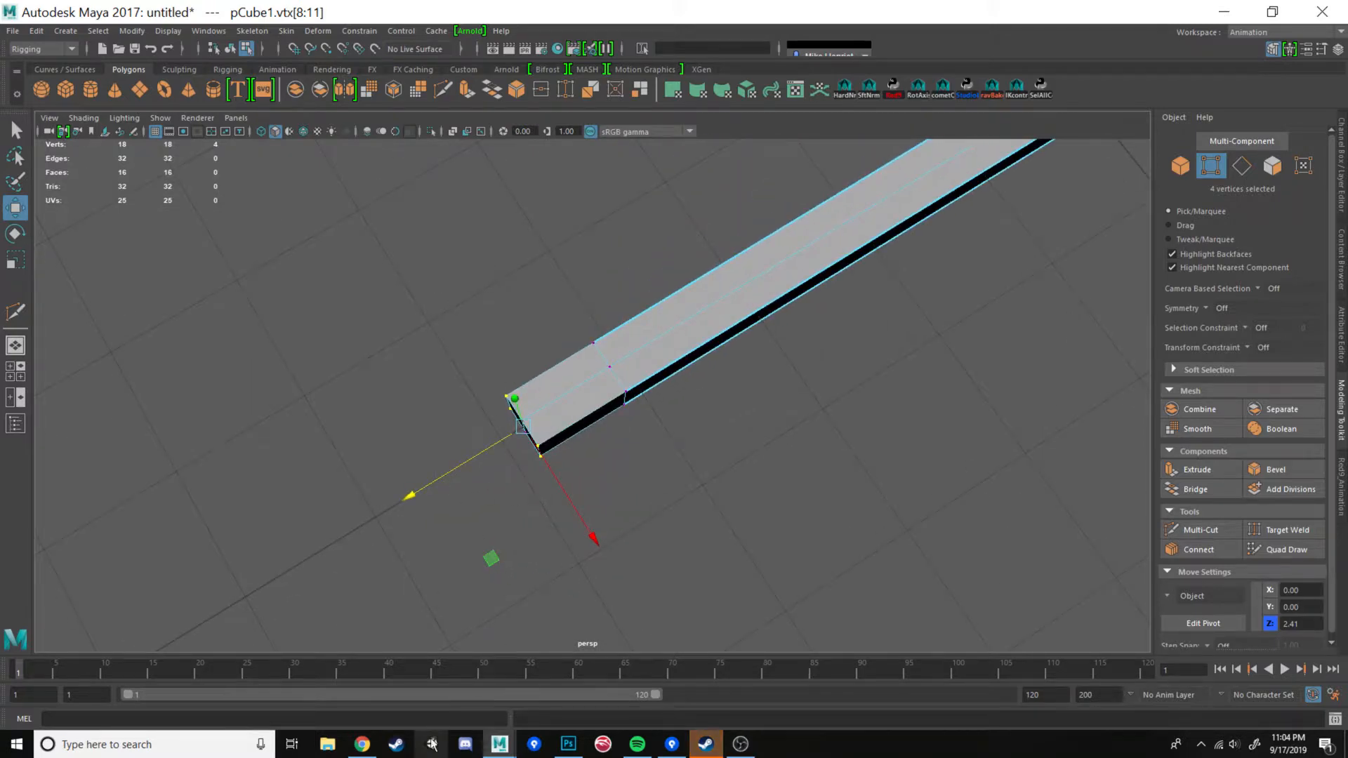
click(569, 744)
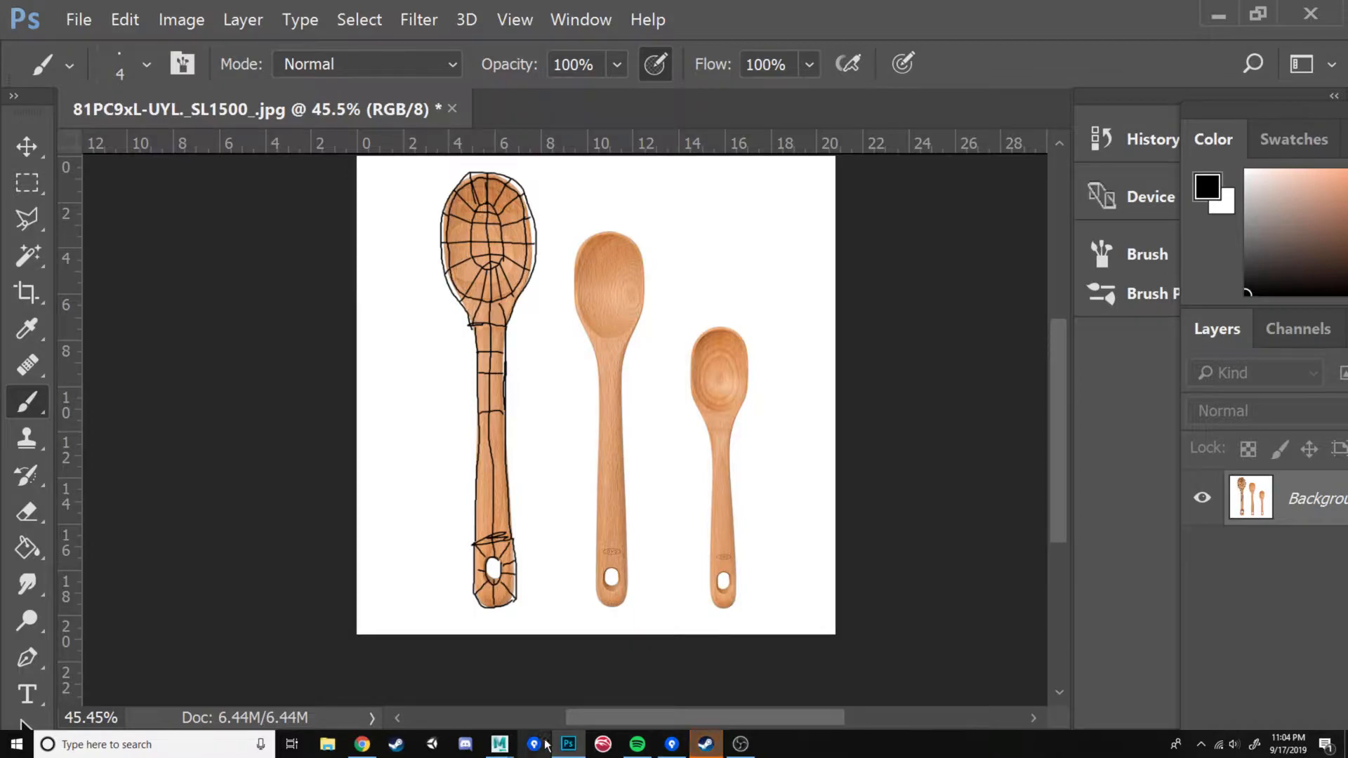
mouse_move(499, 744)
click(583, 677)
alt+drag(560, 521, 723, 623)
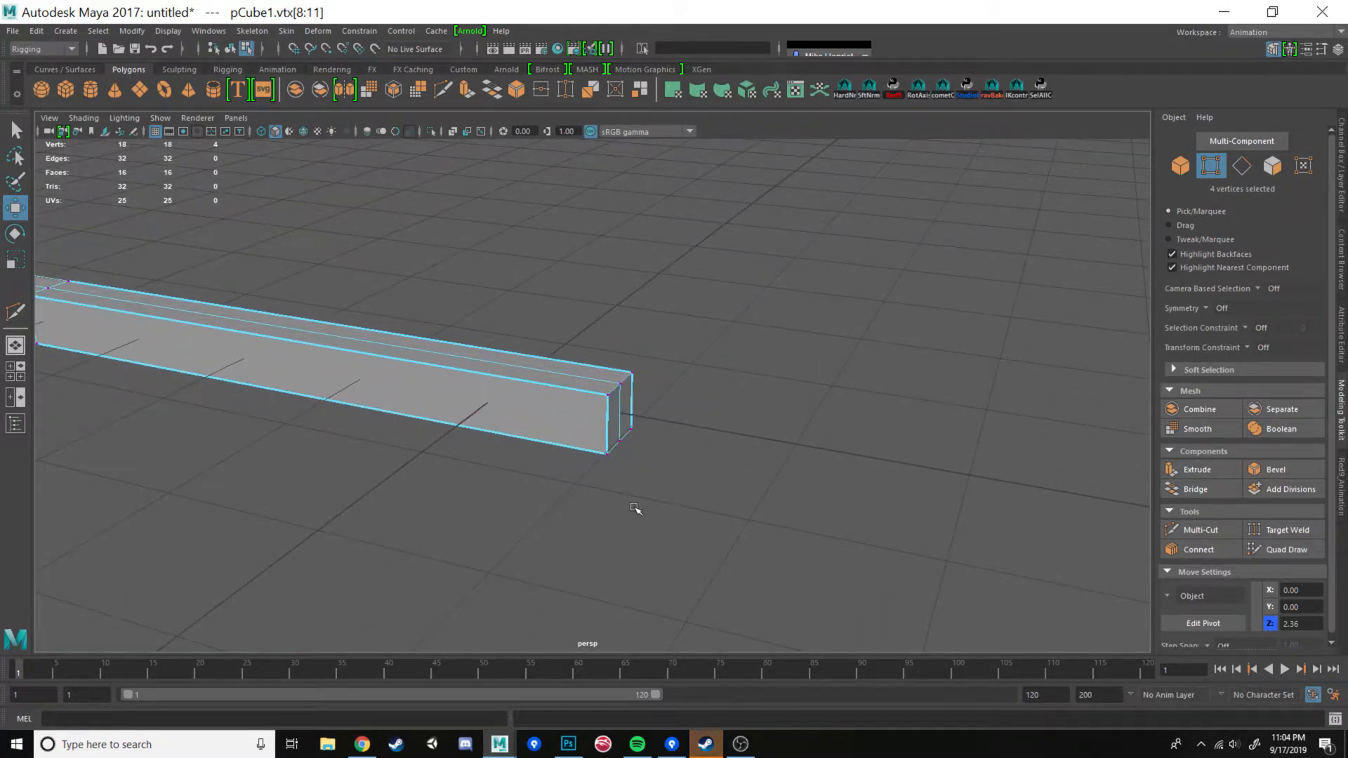
- Extrude the two faces at the bar's opposite end and pull them out along Z to about -1.70
alt+drag(635, 509, 611, 418)
right_drag(611, 418, 627, 417)
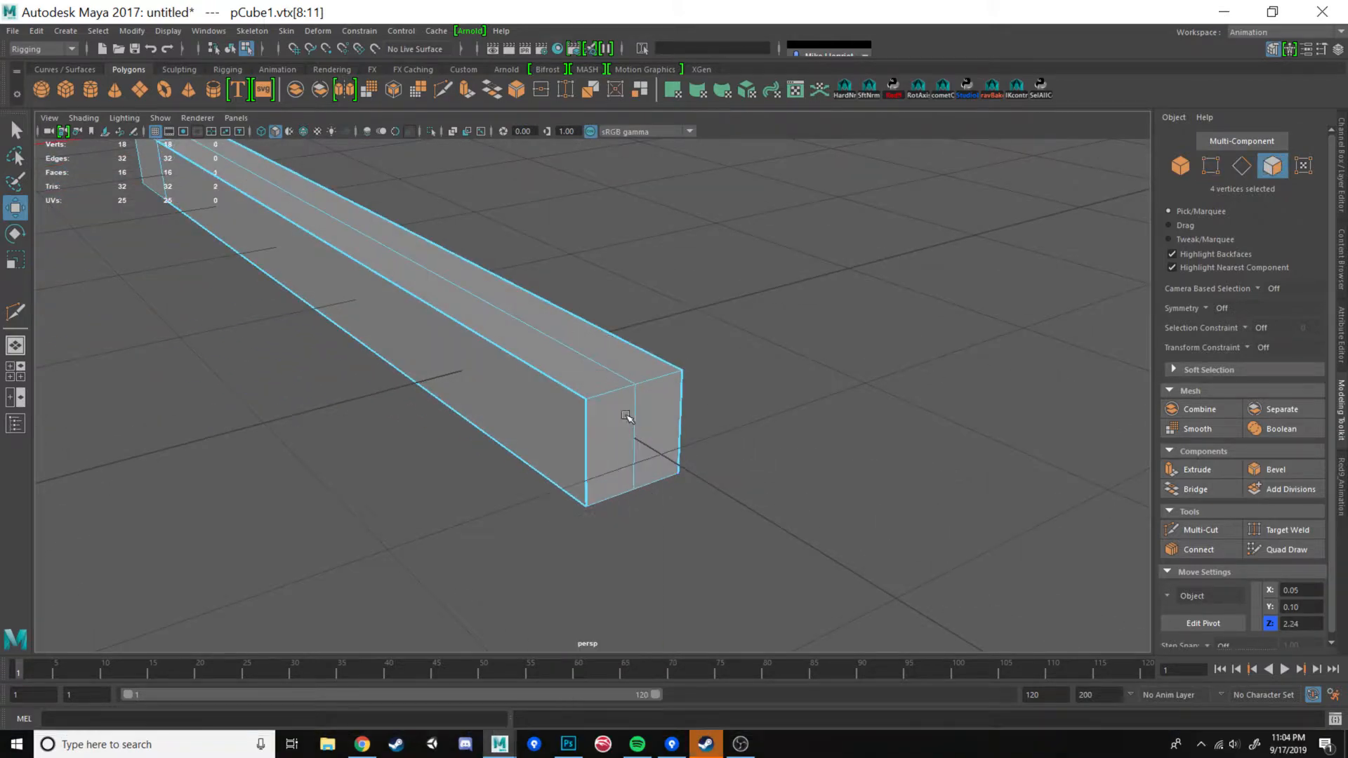
click(626, 415)
shift+click(669, 407)
scroll(670, 490, down, 5)
alt+drag(668, 491, 534, 397)
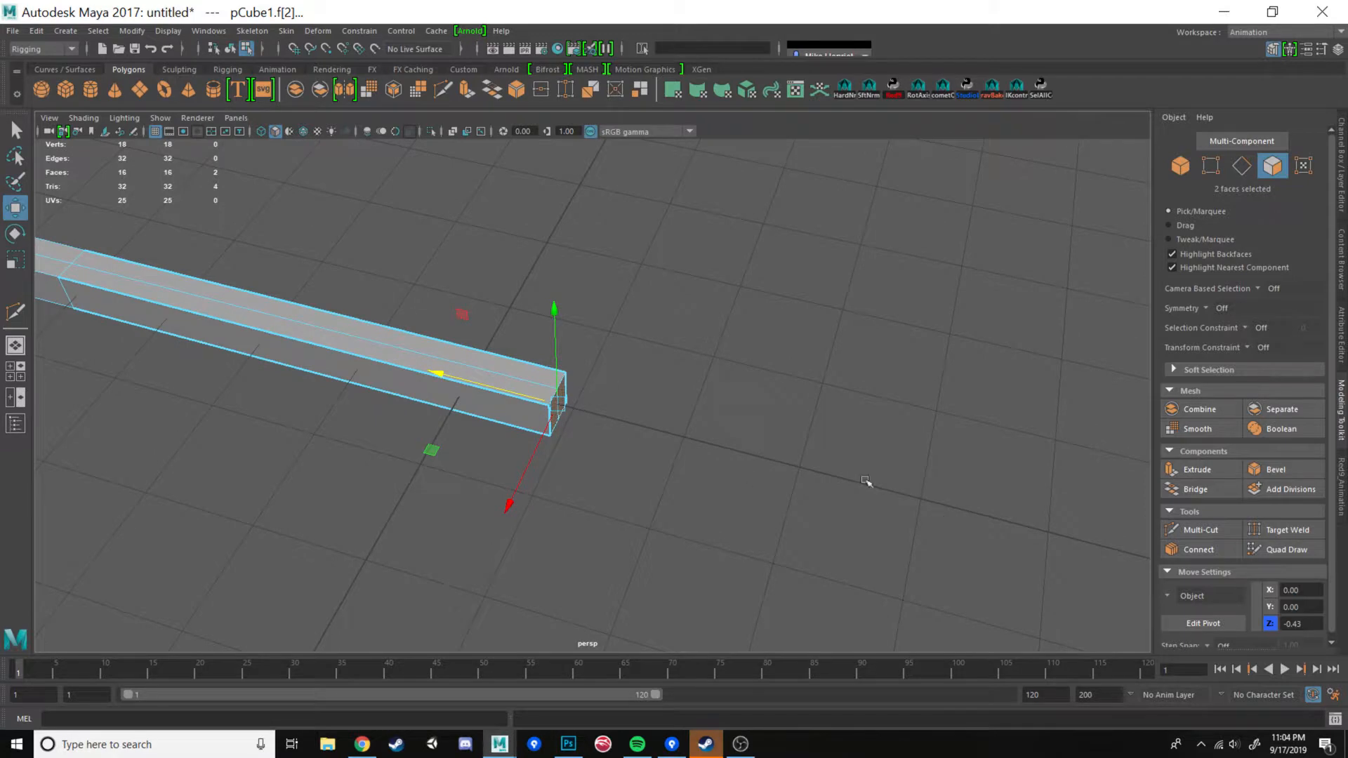
click(1202, 471)
alt+drag(734, 461, 701, 454)
key(w)
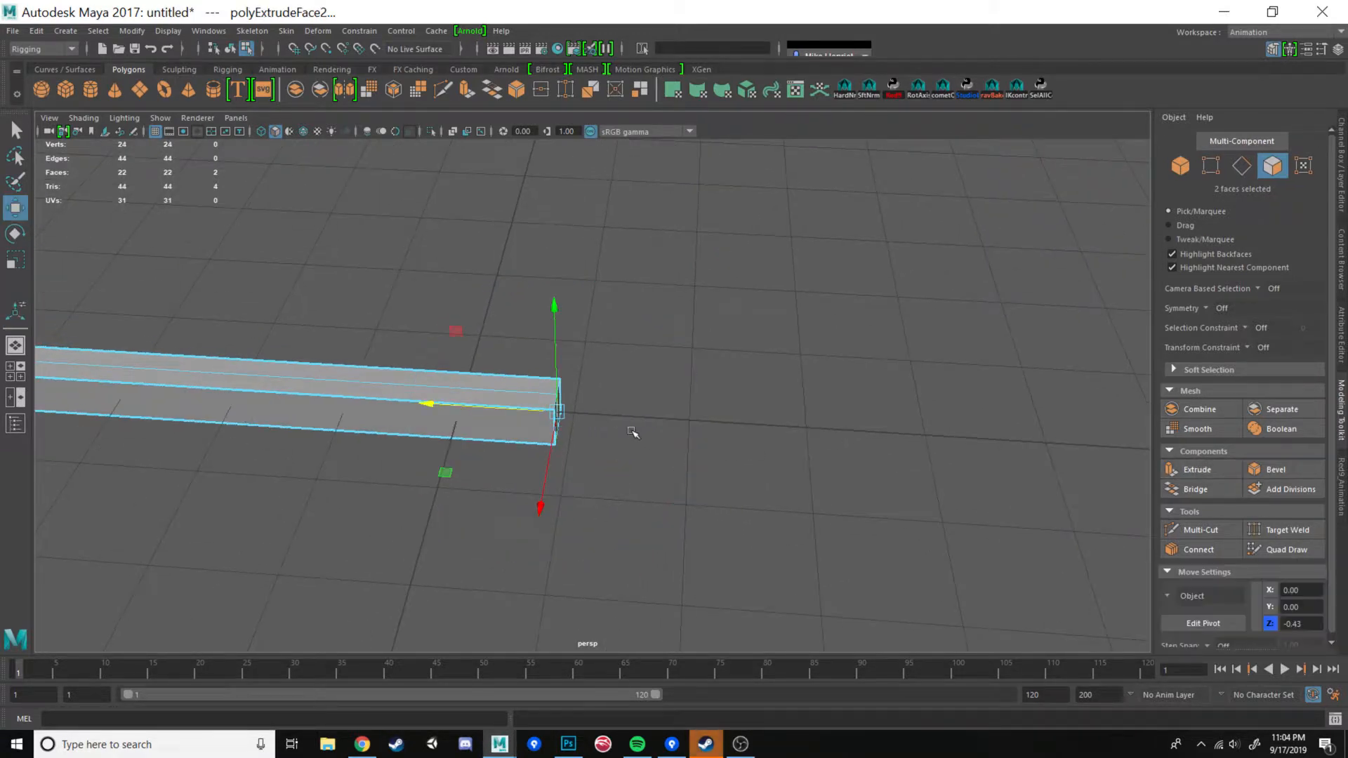
drag(485, 406, 797, 402)
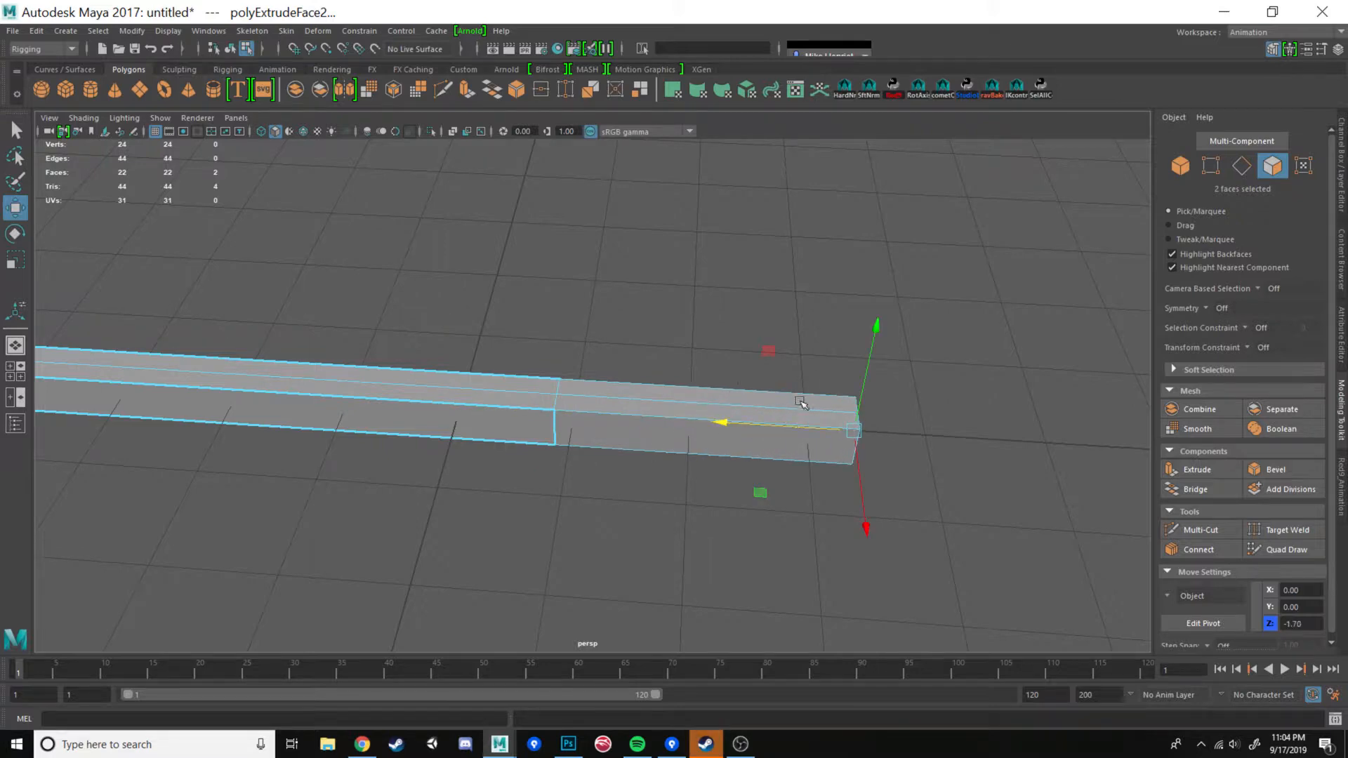
- Compare the bar's proportions from above with the spoon sketch in Photoshop and return to Maya
alt+right_drag(797, 401, 616, 471)
alt+drag(617, 470, 752, 505)
alt+middle_drag(752, 506, 707, 418)
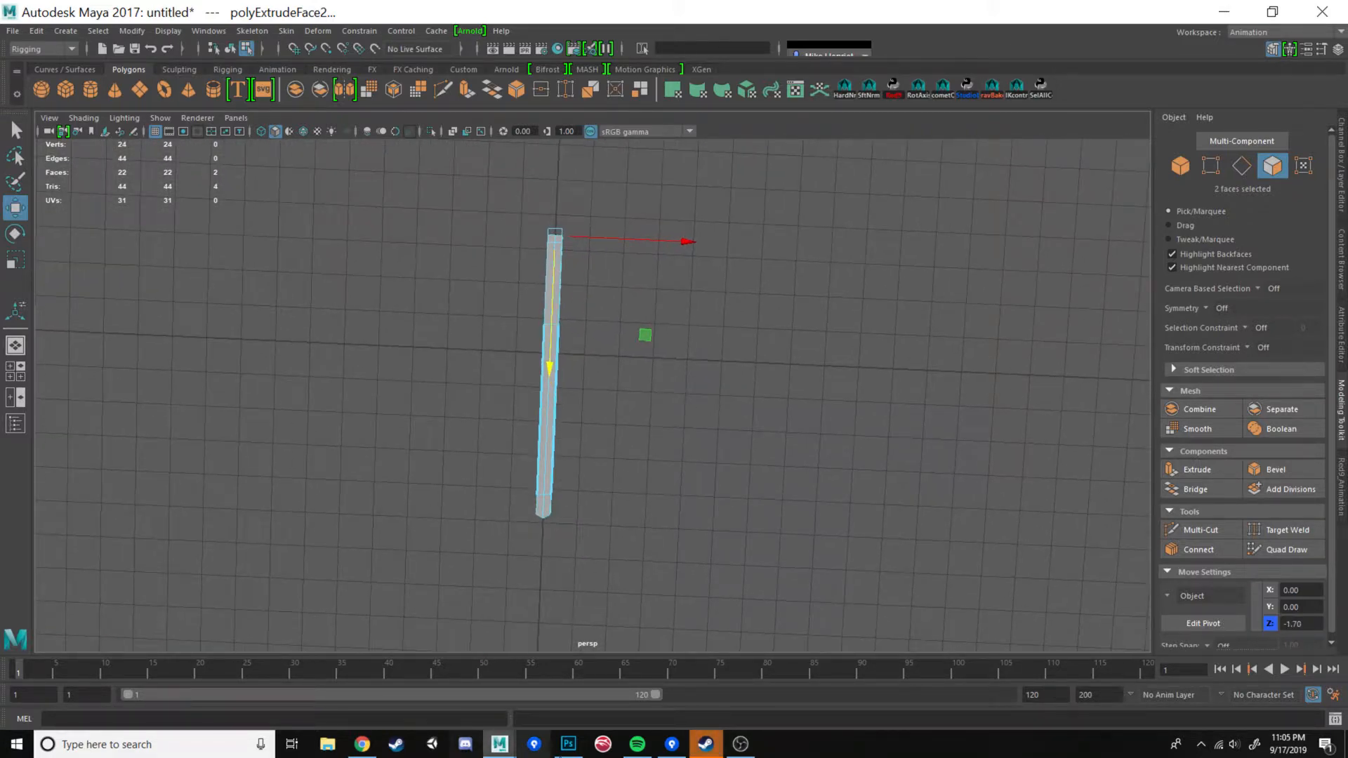
click(568, 745)
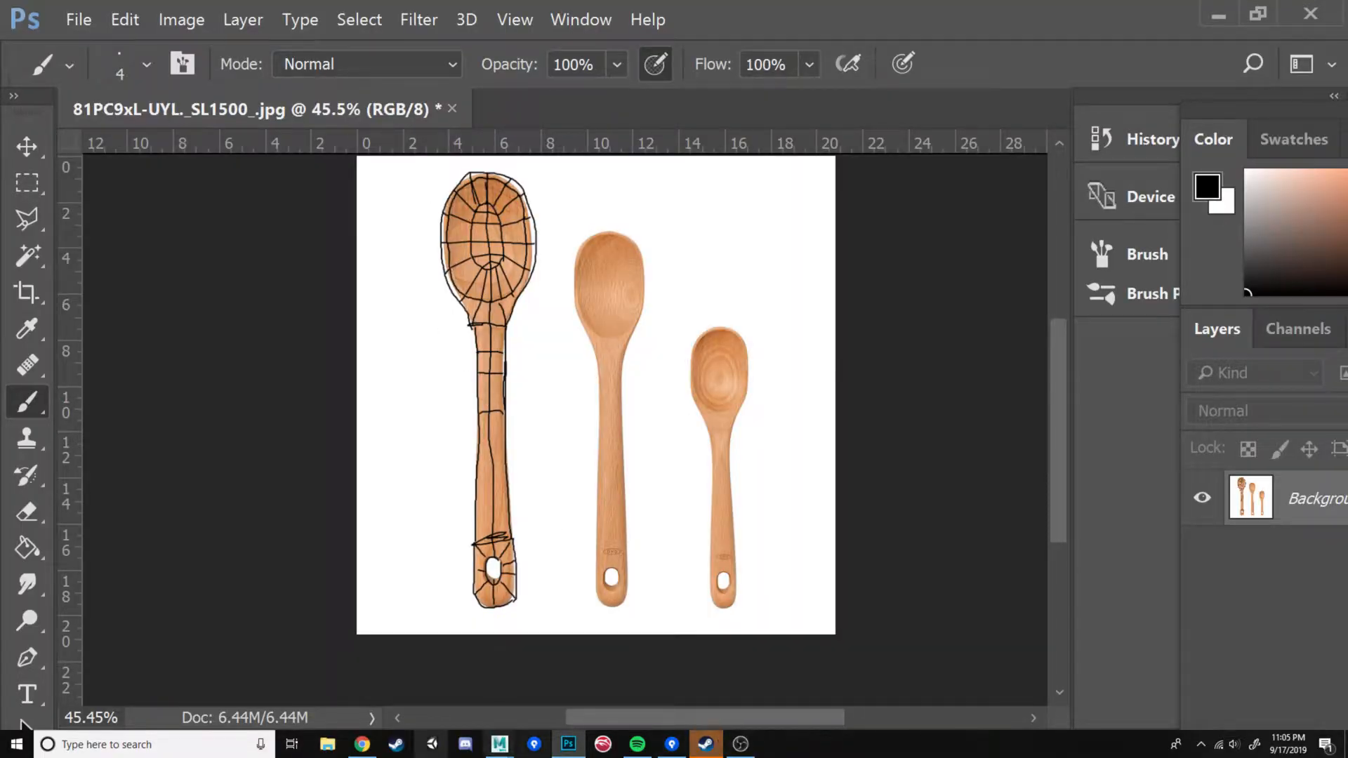
click(500, 745)
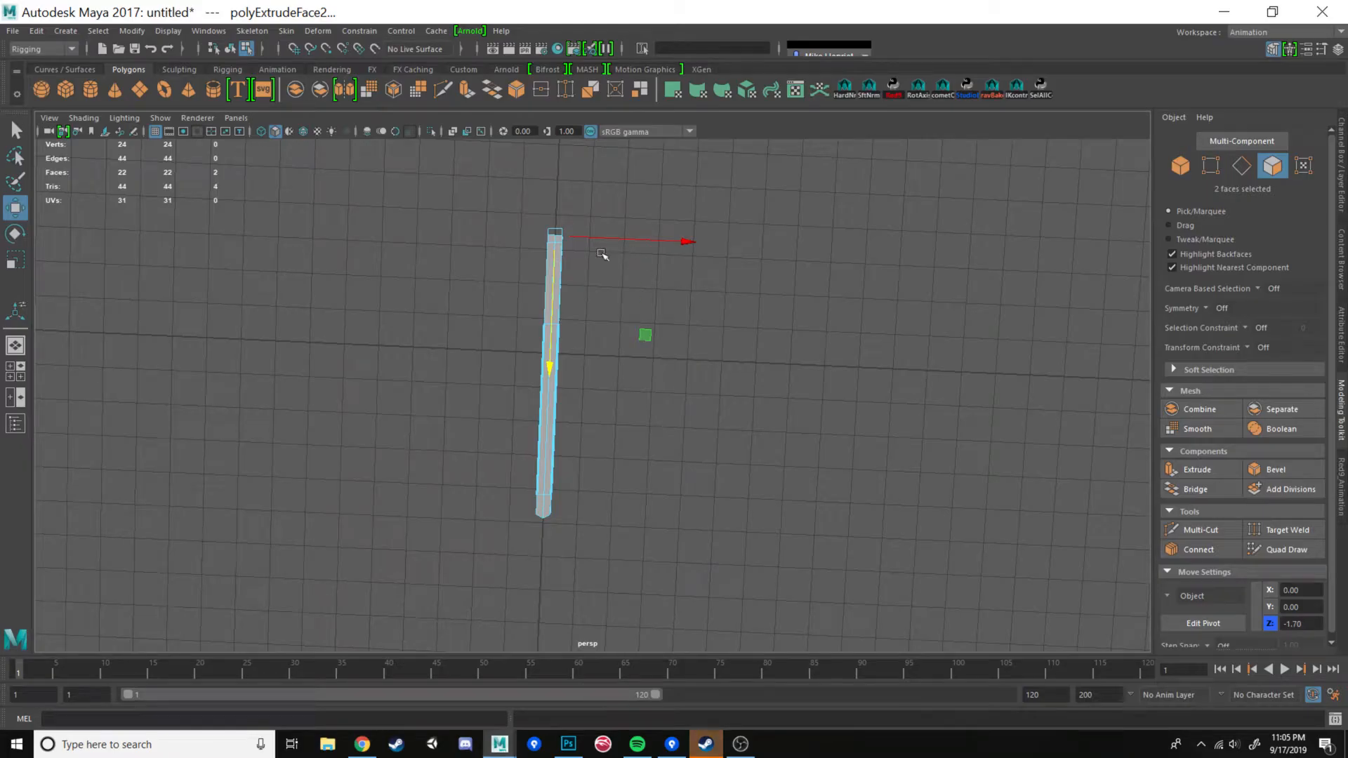
alt+drag(583, 287, 672, 254)
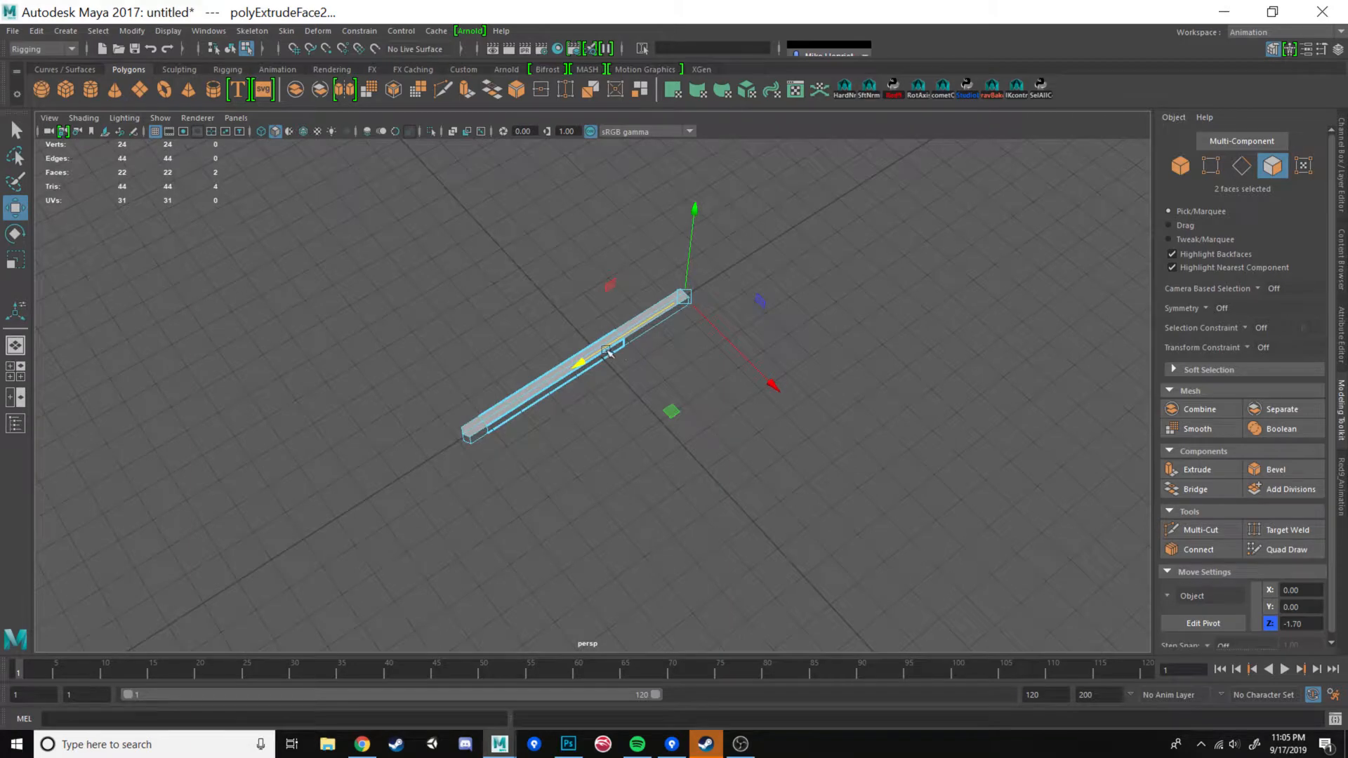
right_drag(625, 347, 571, 335)
drag(590, 314, 526, 400)
scroll(522, 363, up, 5)
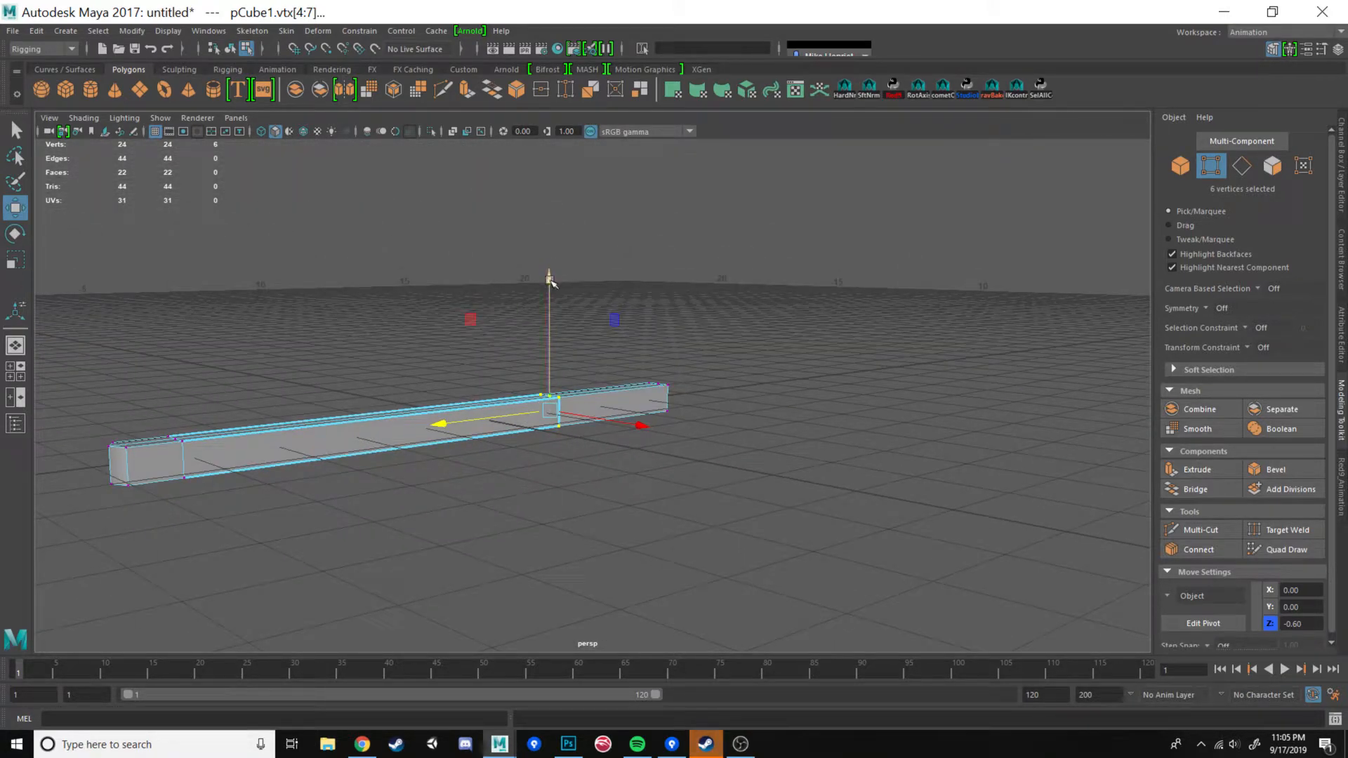
mouse_move(550, 281)
mouse_down()
mouse_move(551, 244)
mouse_move(551, 272)
mouse_up()
key(ctrl+z)
drag(716, 344, 520, 423)
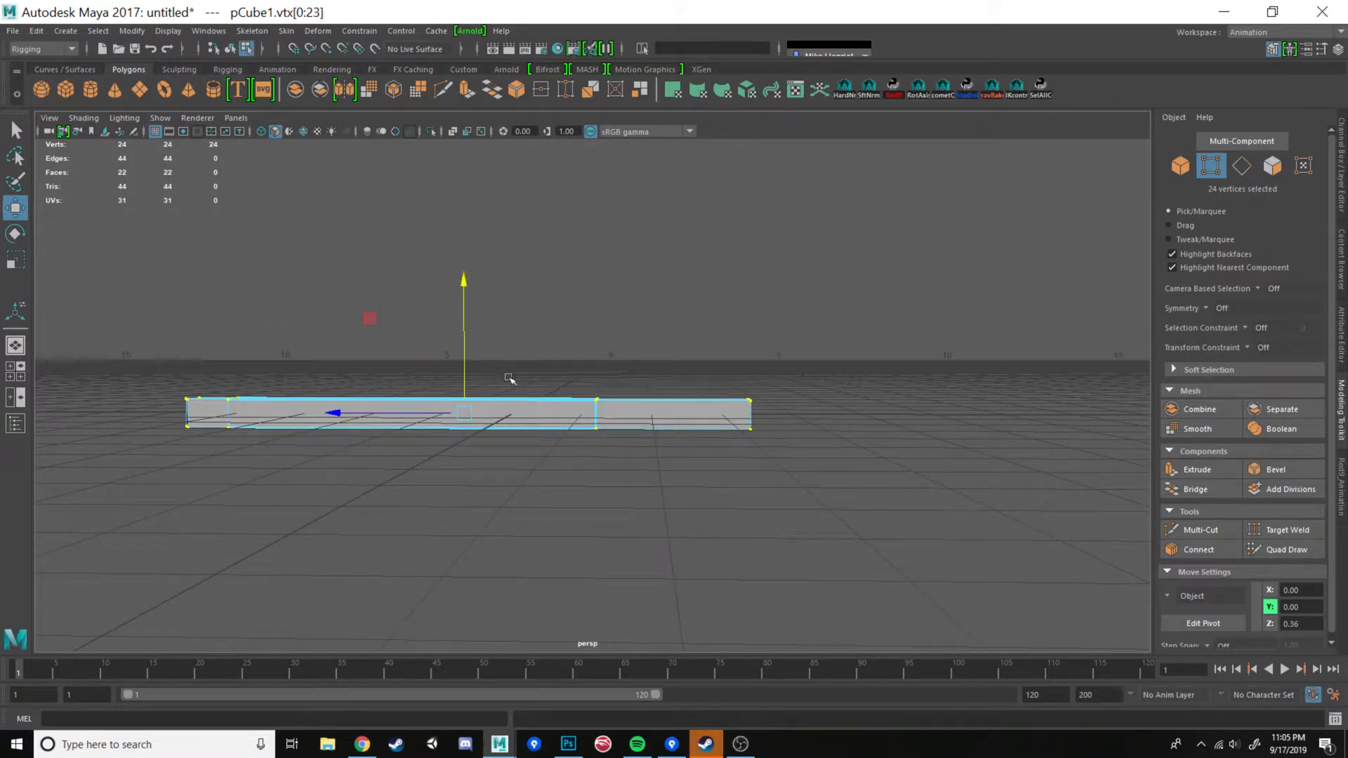
- Select the whole handle mesh as an object and flatten it by scaling it down along Y
right_drag(570, 372, 618, 323)
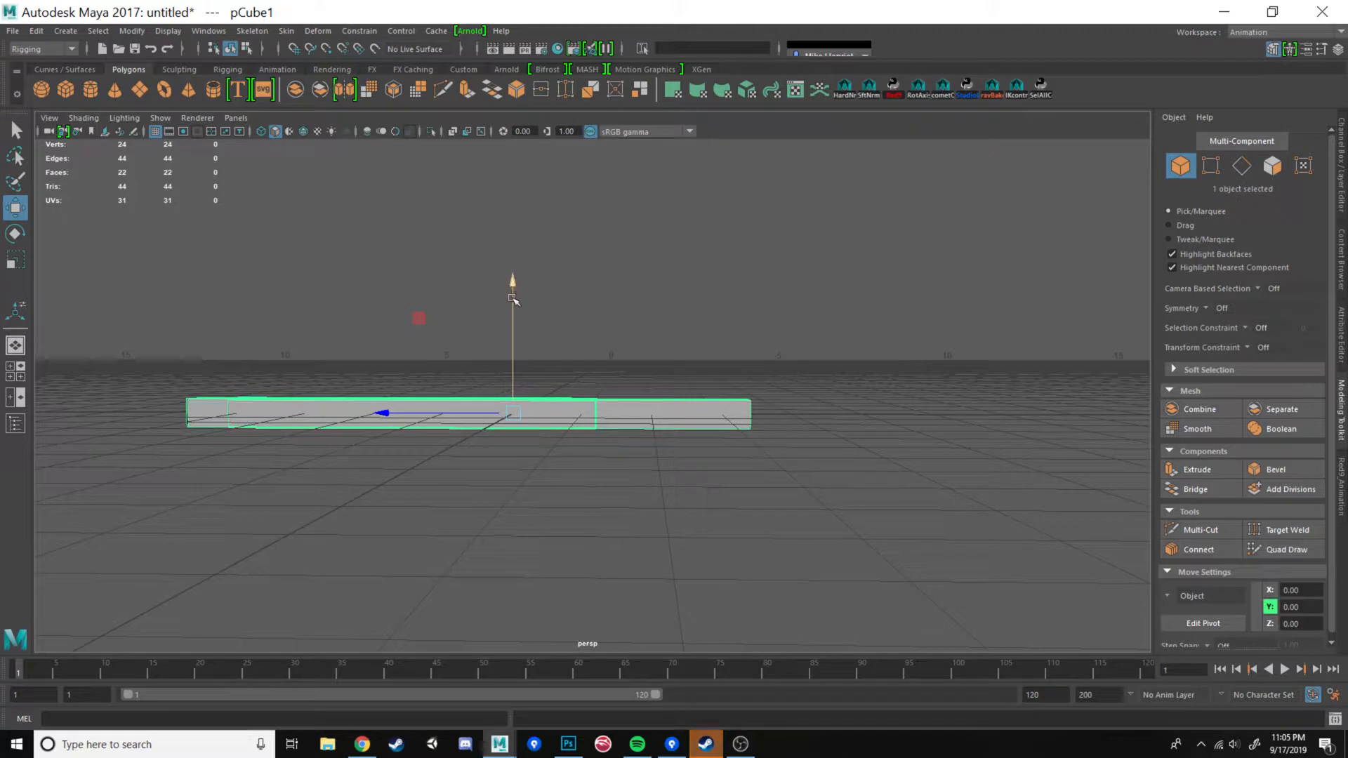
key(r)
alt+drag(540, 297, 690, 392)
alt+drag(645, 428, 539, 388)
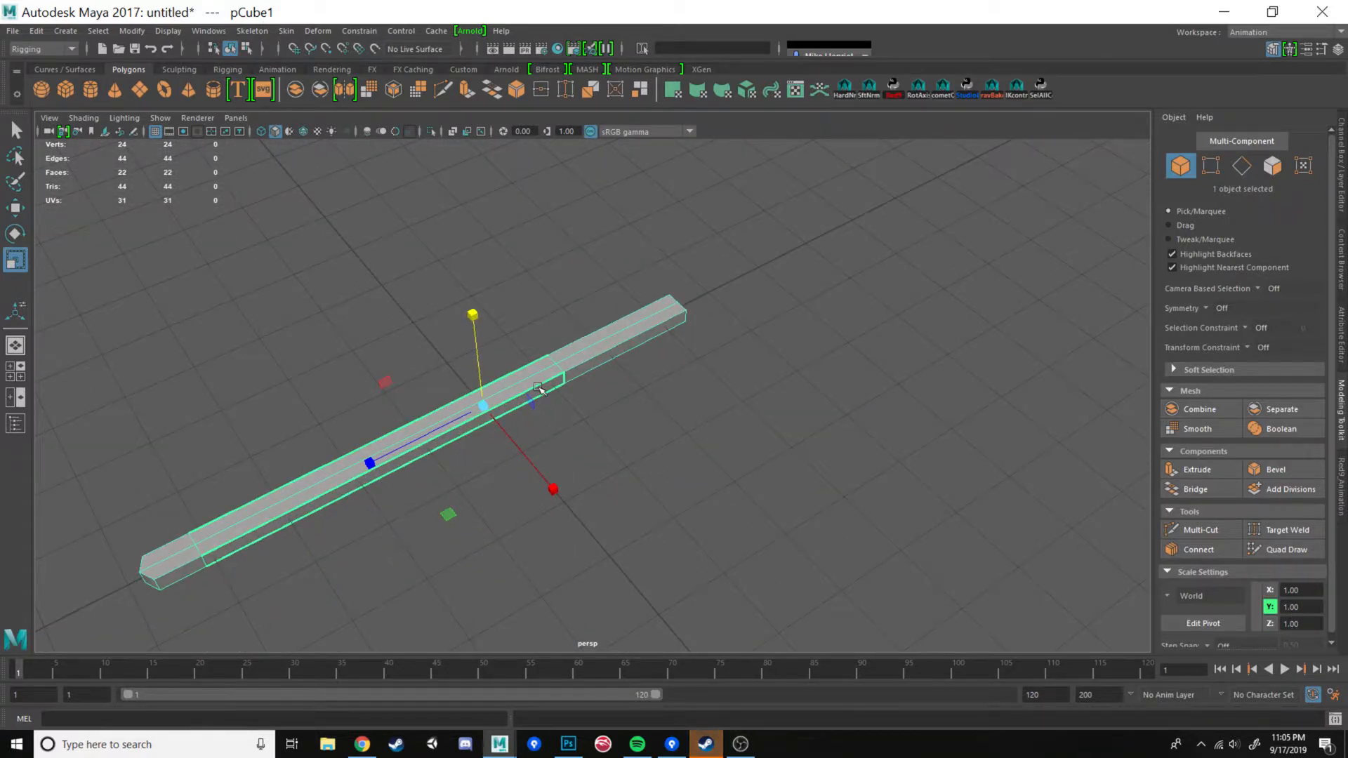
- Select the two end faces of the bar's bowl-end segment and move them outward along Z
alt+drag(694, 125, 651, 379)
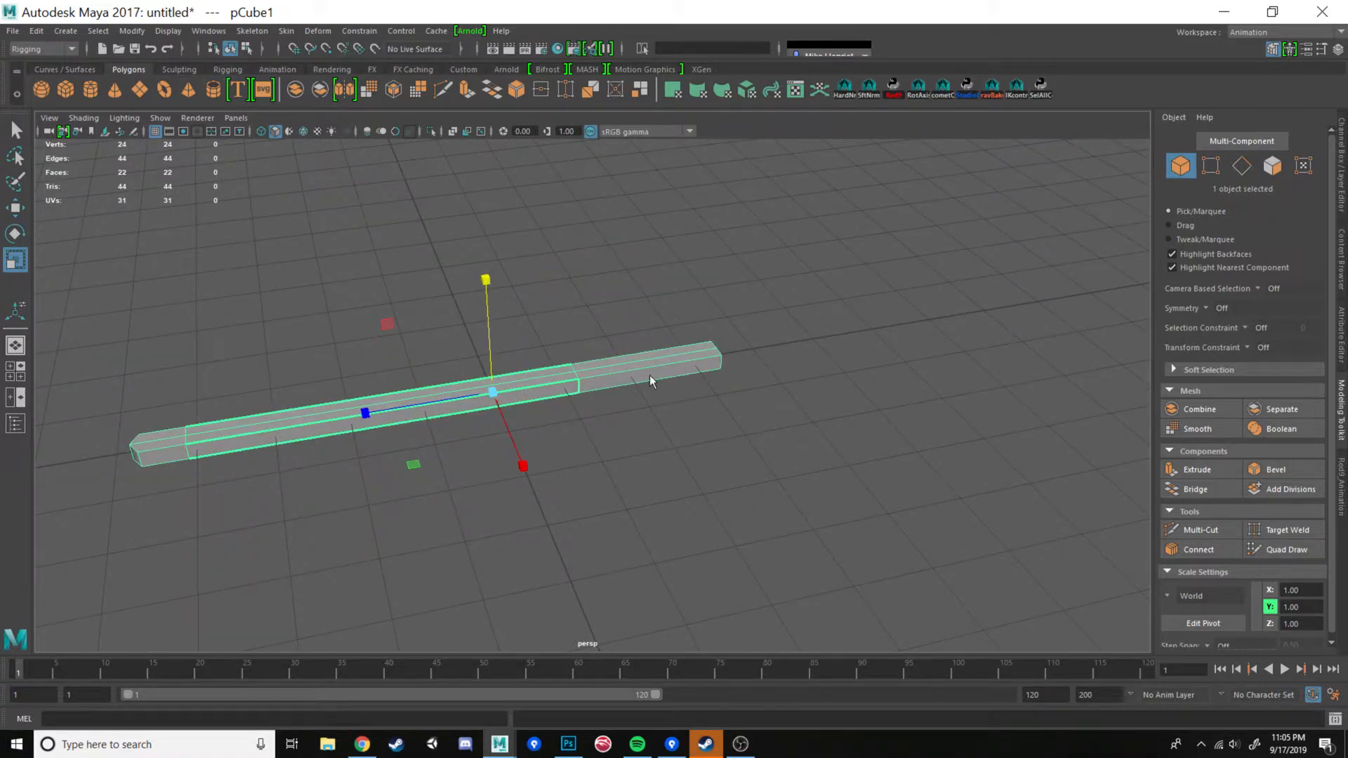
right_drag(650, 379, 702, 389)
alt+drag(702, 388, 674, 375)
alt+middle_drag(674, 376, 577, 342)
scroll(577, 342, up, 5)
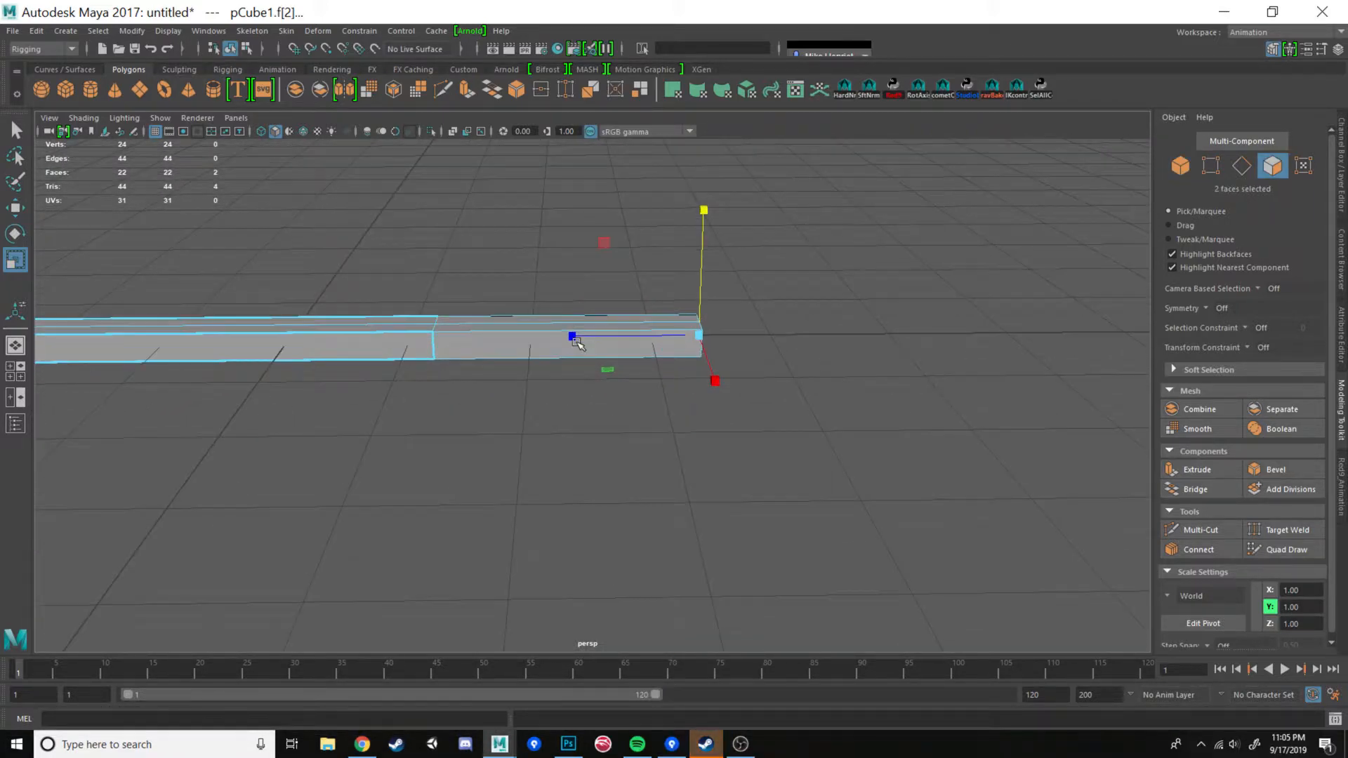
alt+drag(749, 344, 684, 333)
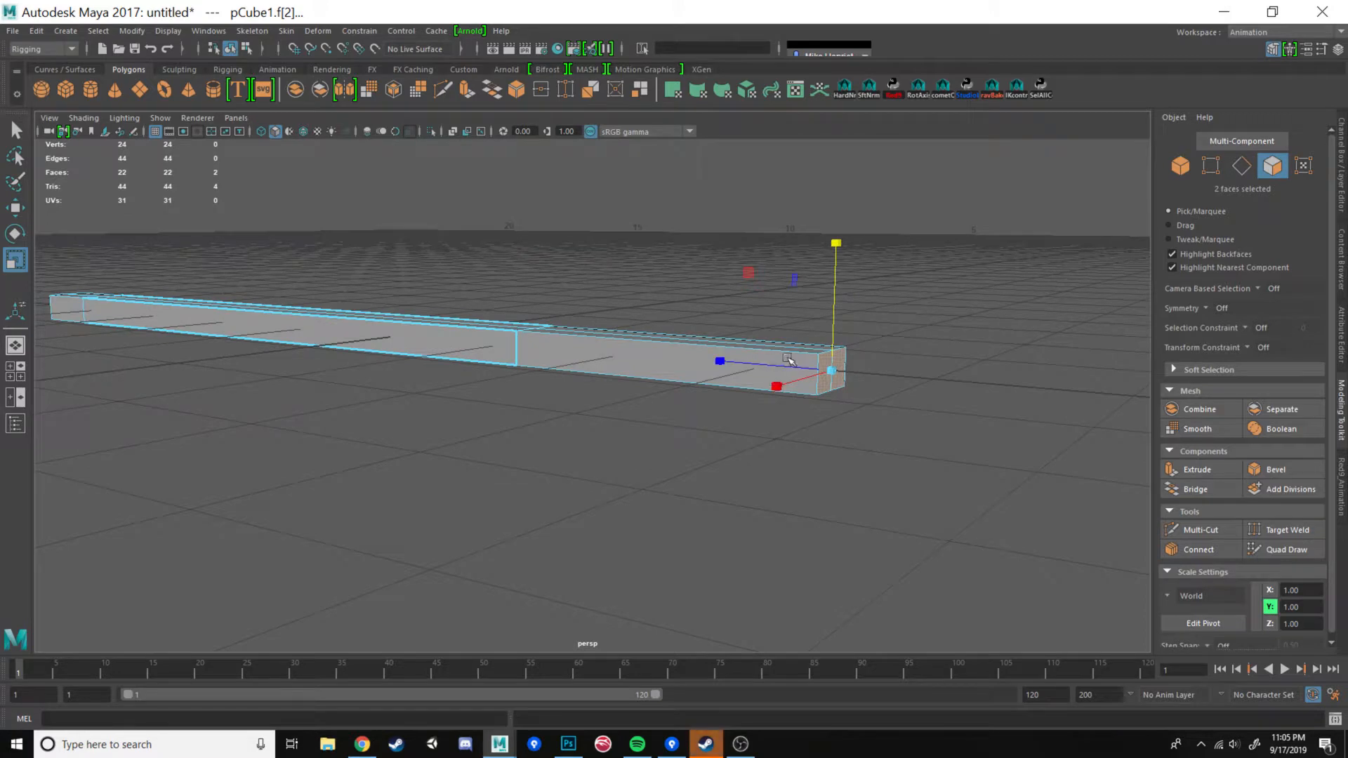
alt+drag(787, 359, 803, 361)
key(w)
drag(686, 349, 740, 402)
- Select the two opposite side faces of the bowl-end segment and compare the bar with the spoon sketch in Photoshop, returning to Maya
scroll(527, 349, down, 8)
alt+drag(492, 352, 619, 406)
scroll(512, 344, up, 6)
click(552, 350)
shift+click(480, 405)
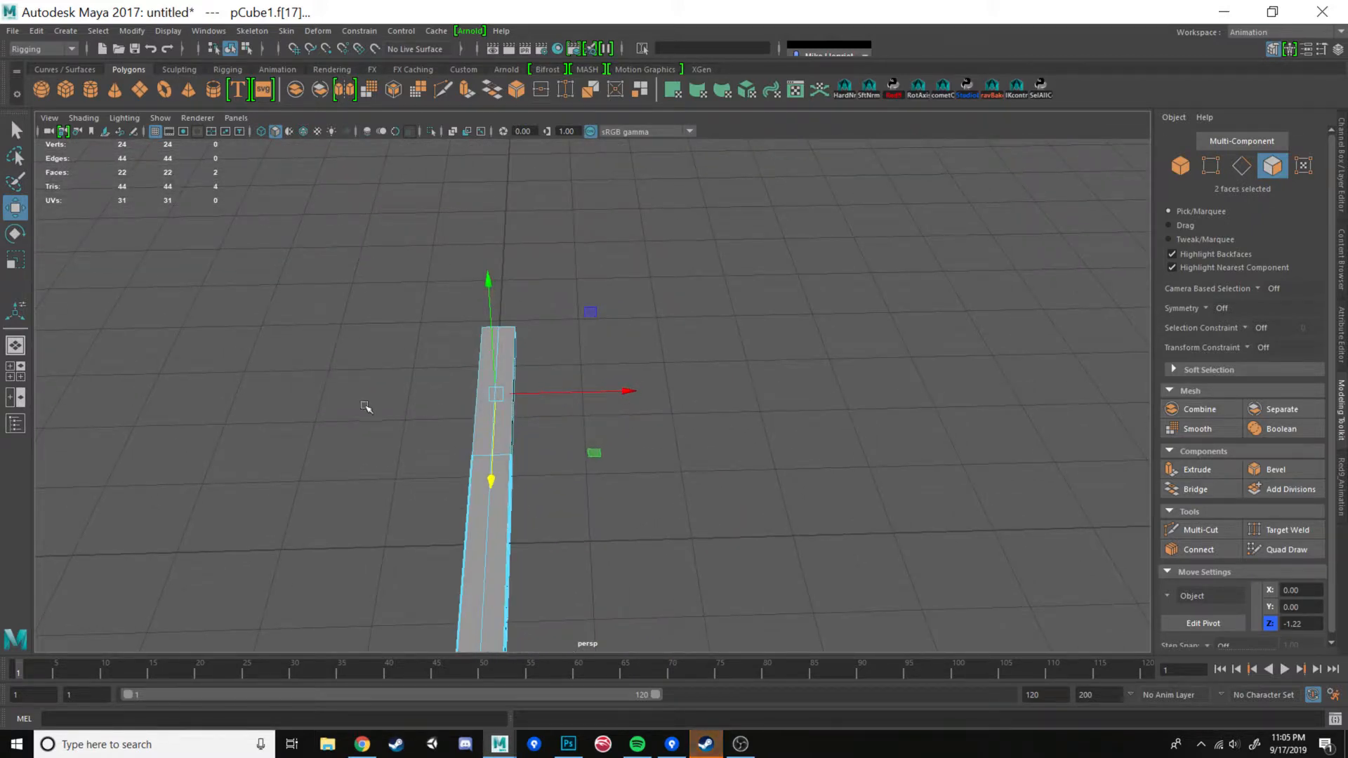
scroll(570, 442, down, 2)
alt+middle_drag(592, 397, 639, 359)
scroll(640, 580, down, 4)
alt+drag(640, 566, 631, 572)
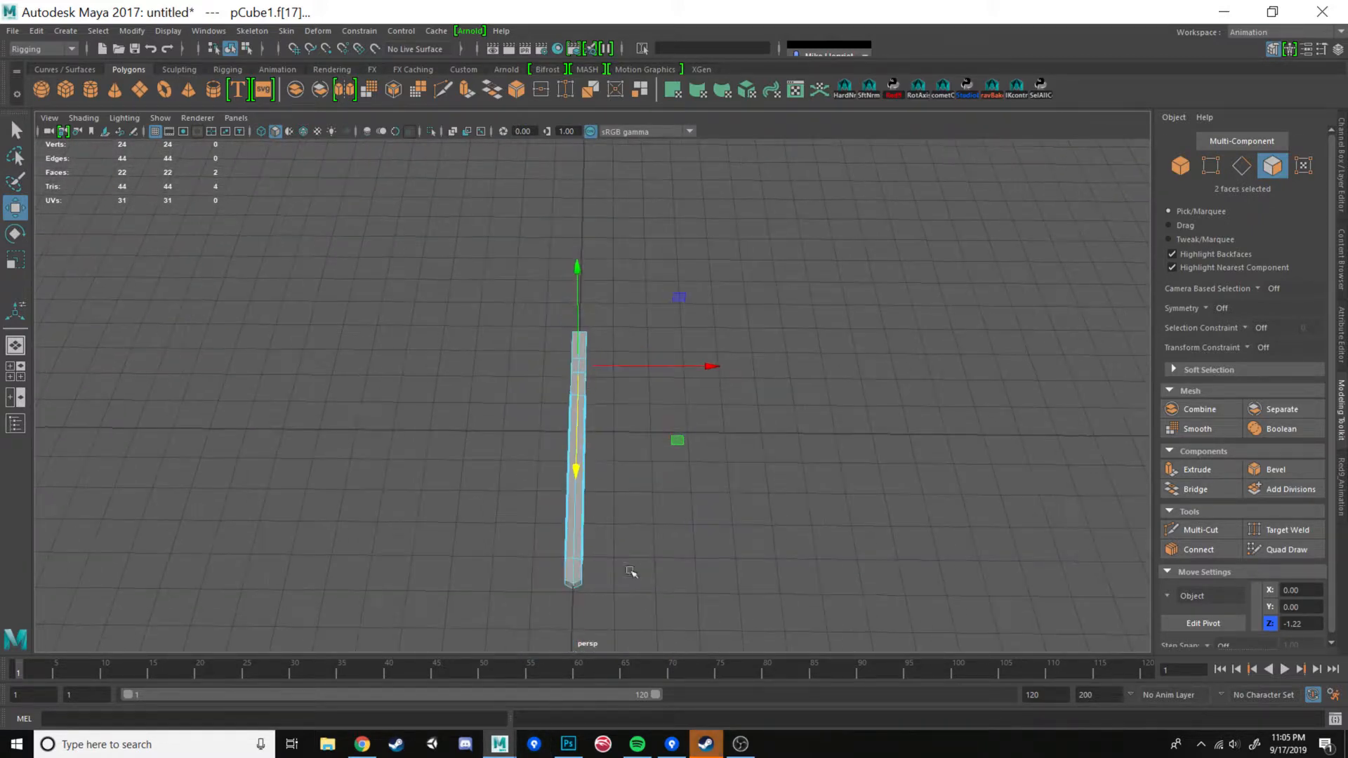
click(569, 744)
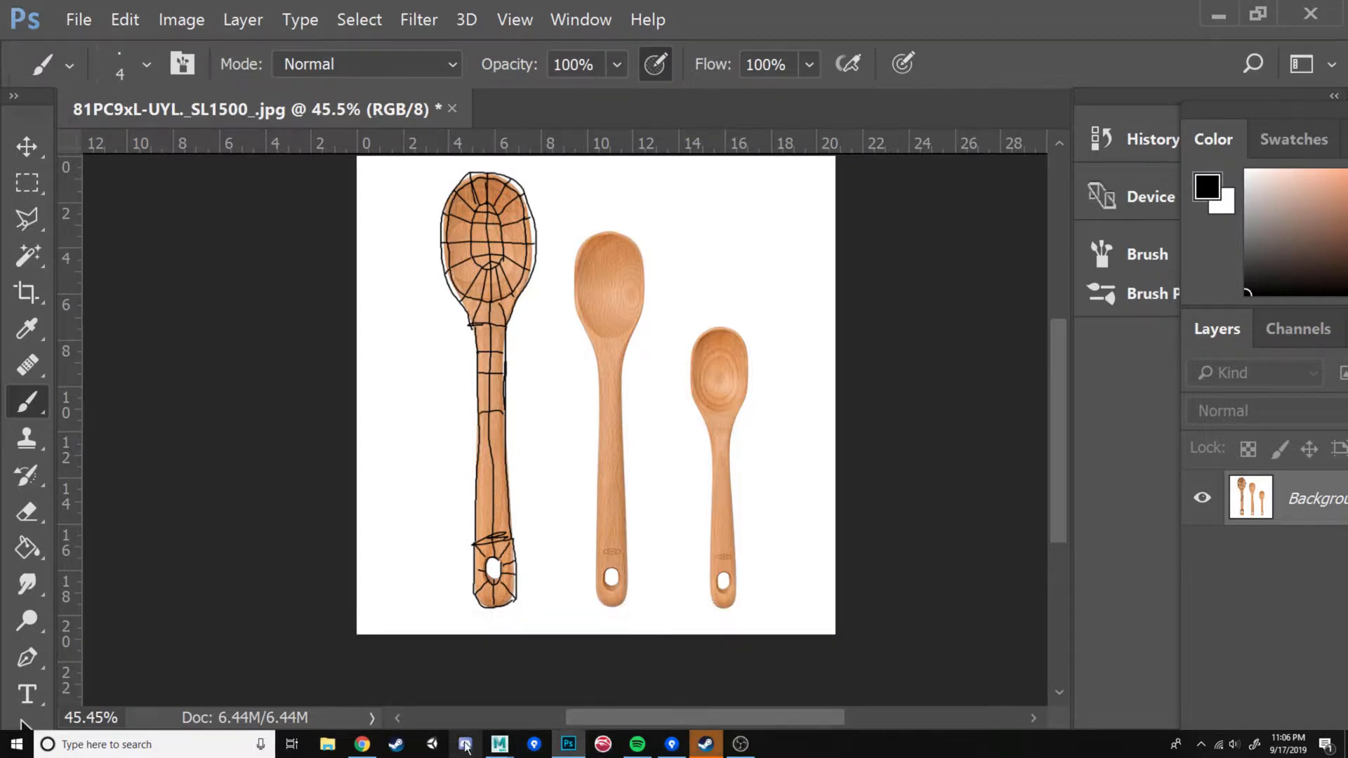
mouse_move(499, 744)
click(536, 681)
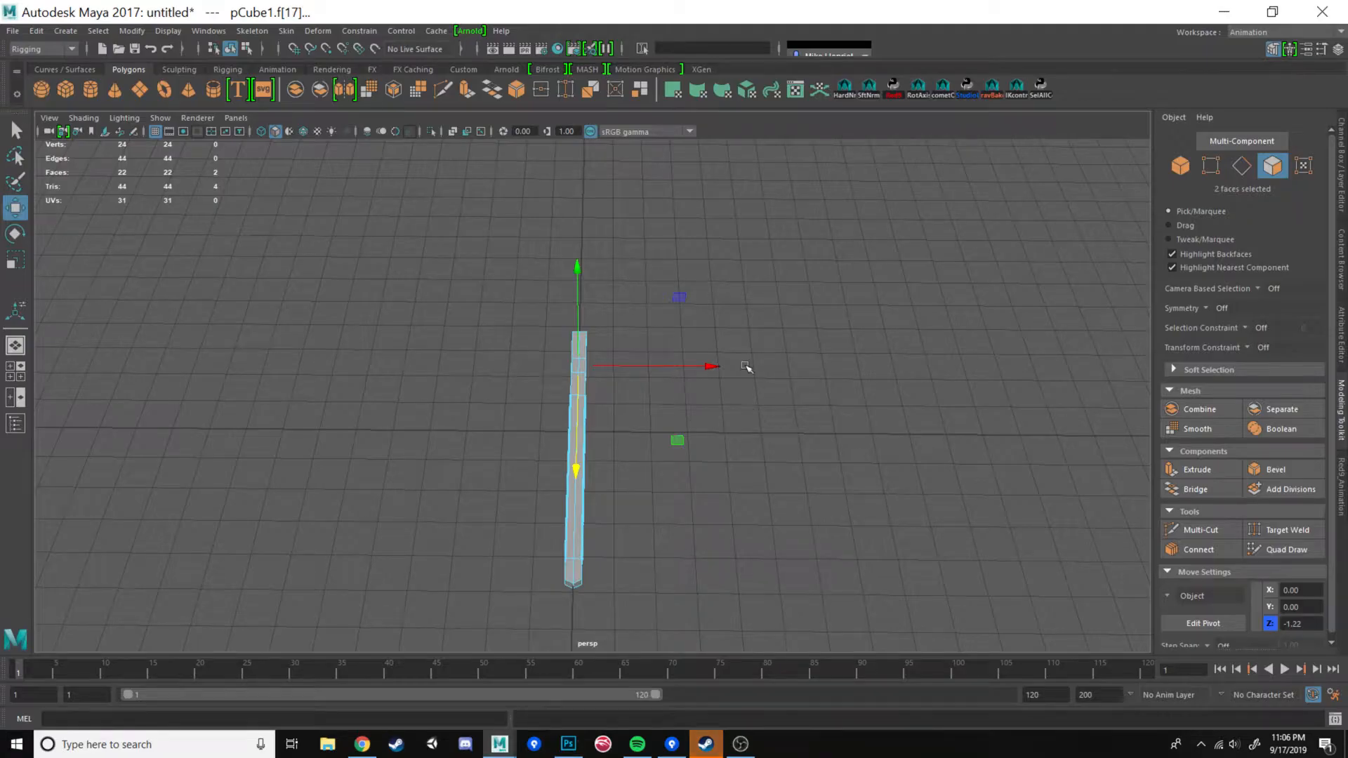
- Try extruding the bowl-end segment's two side faces, widening them along X and shortening them along Z, and undo the attempt
alt+drag(745, 367, 600, 370)
alt+drag(639, 322, 747, 358)
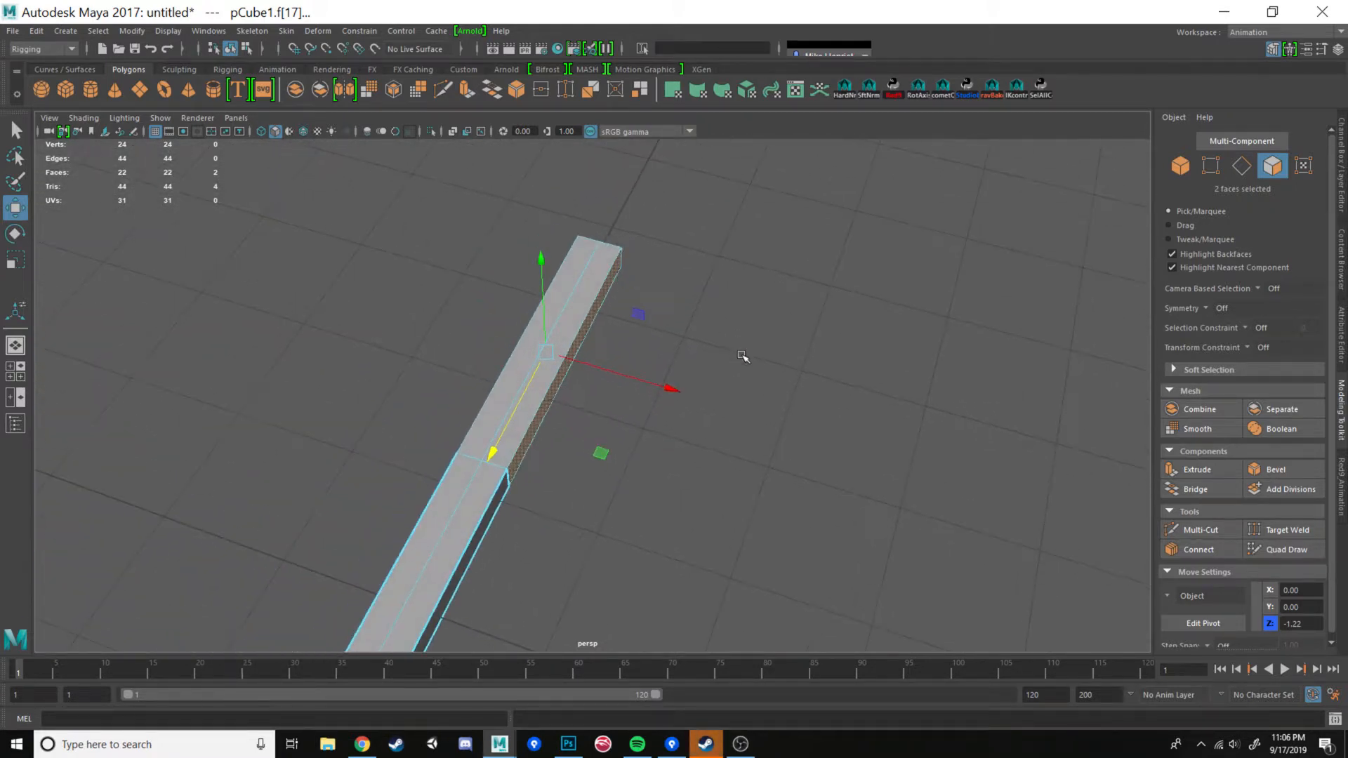
key(ctrl+e)
key(r)
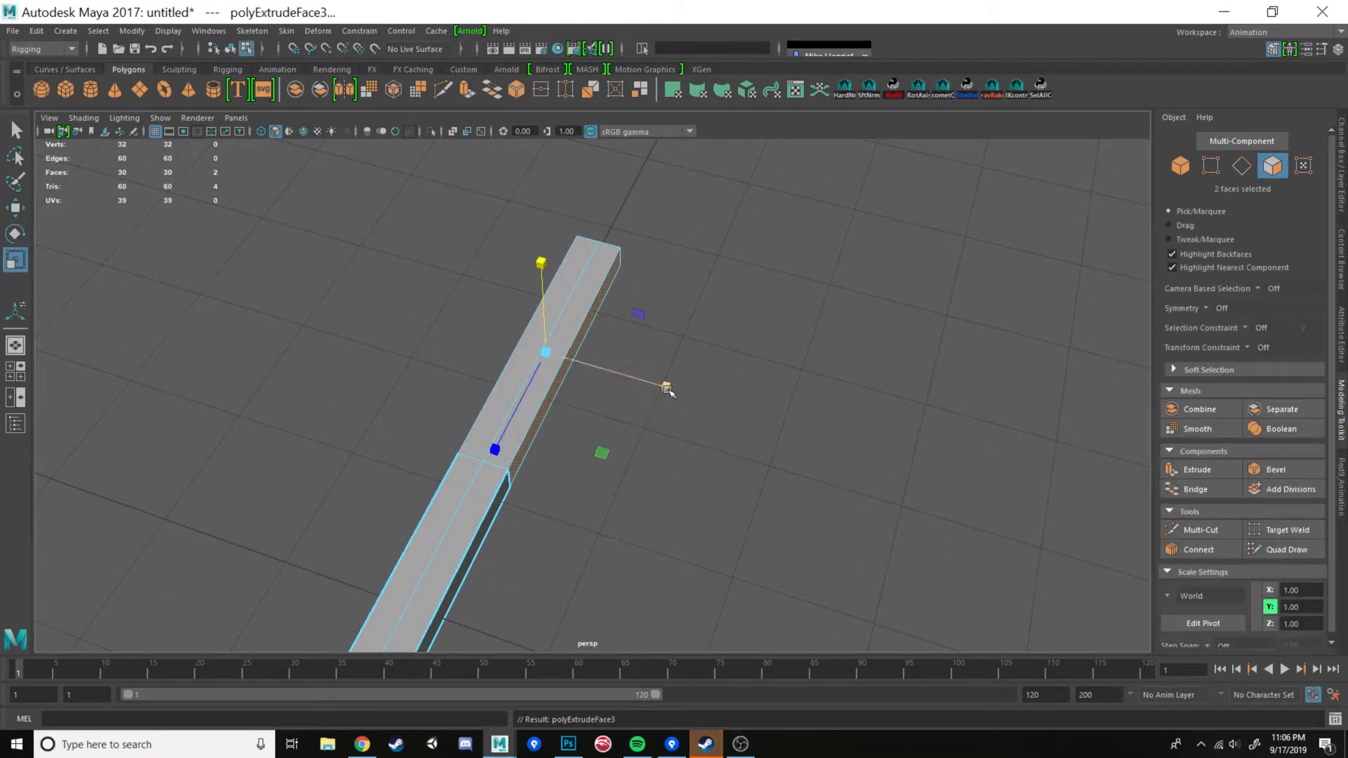
drag(665, 387, 1105, 517)
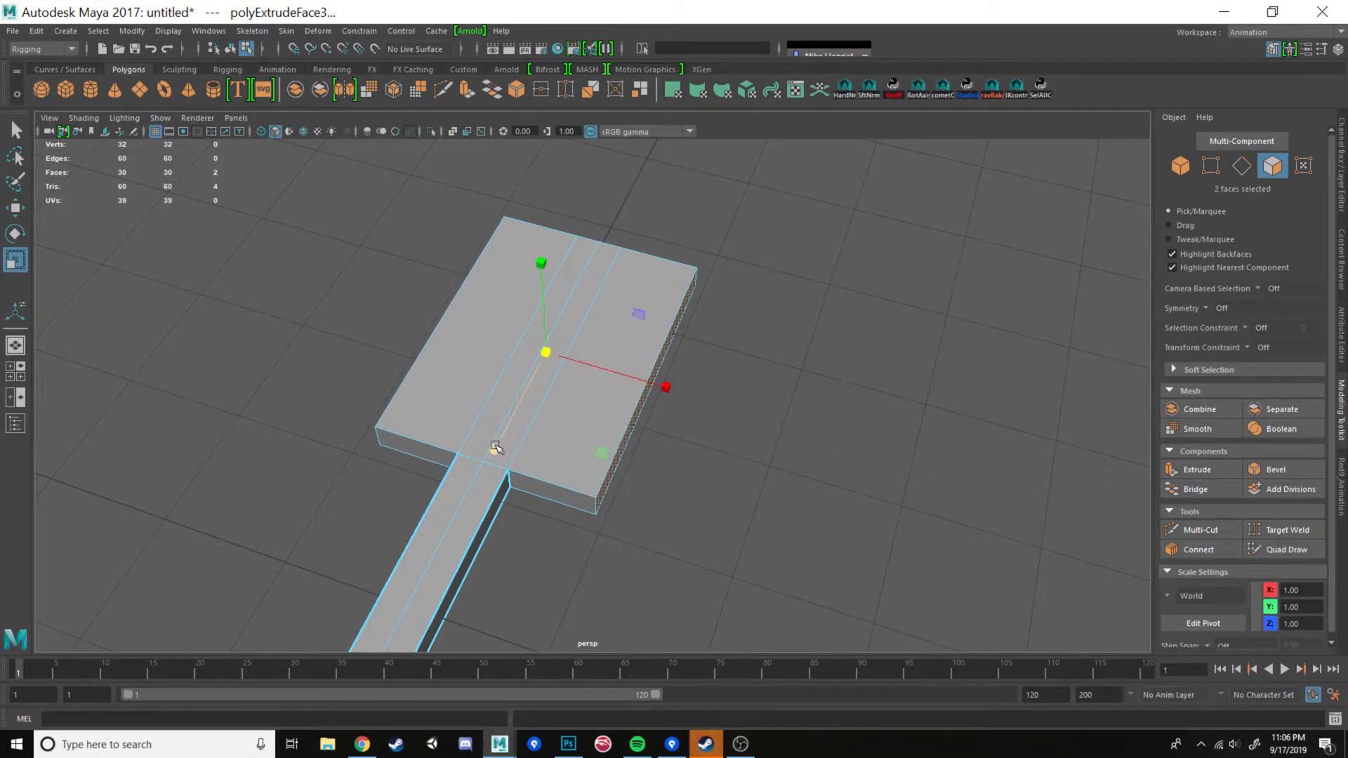
drag(496, 451, 533, 402)
key(ctrl+z)
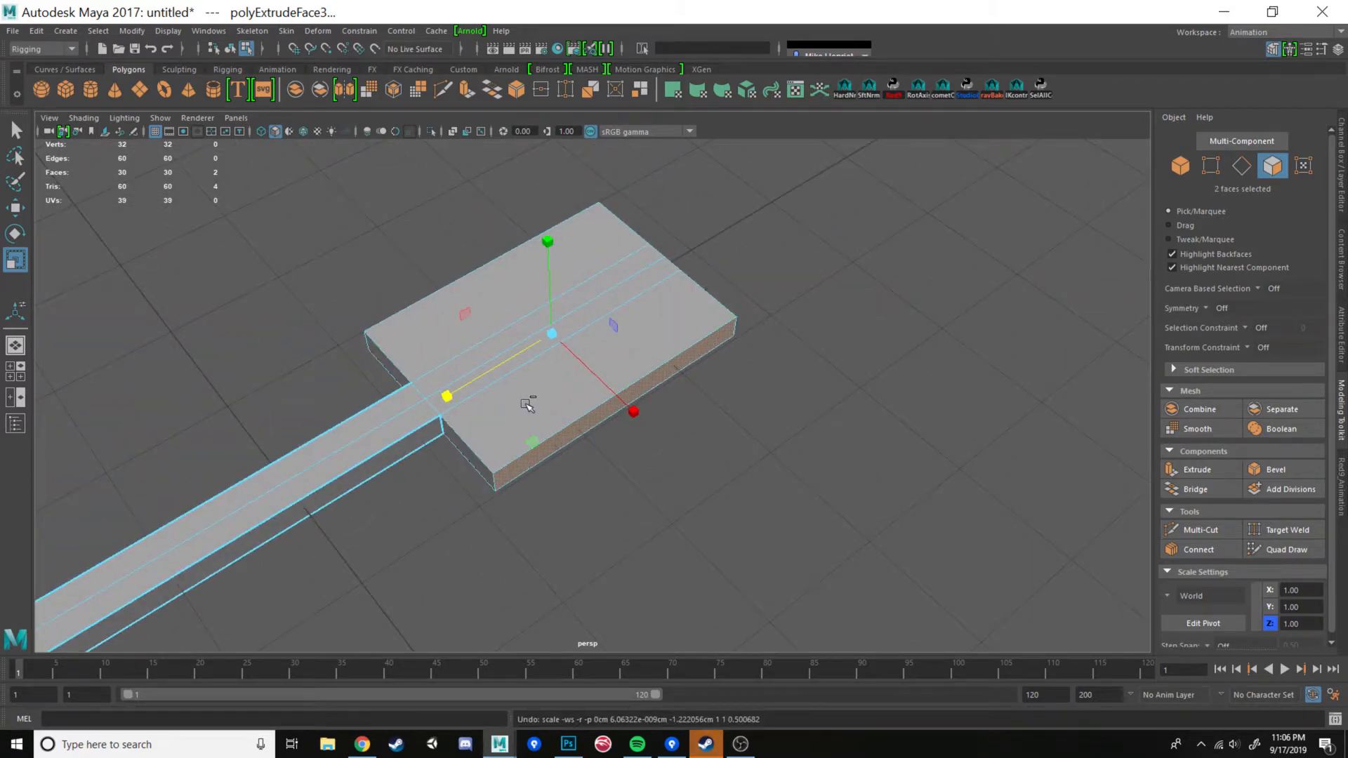
key(ctrl+z)
key(ctrl+z)
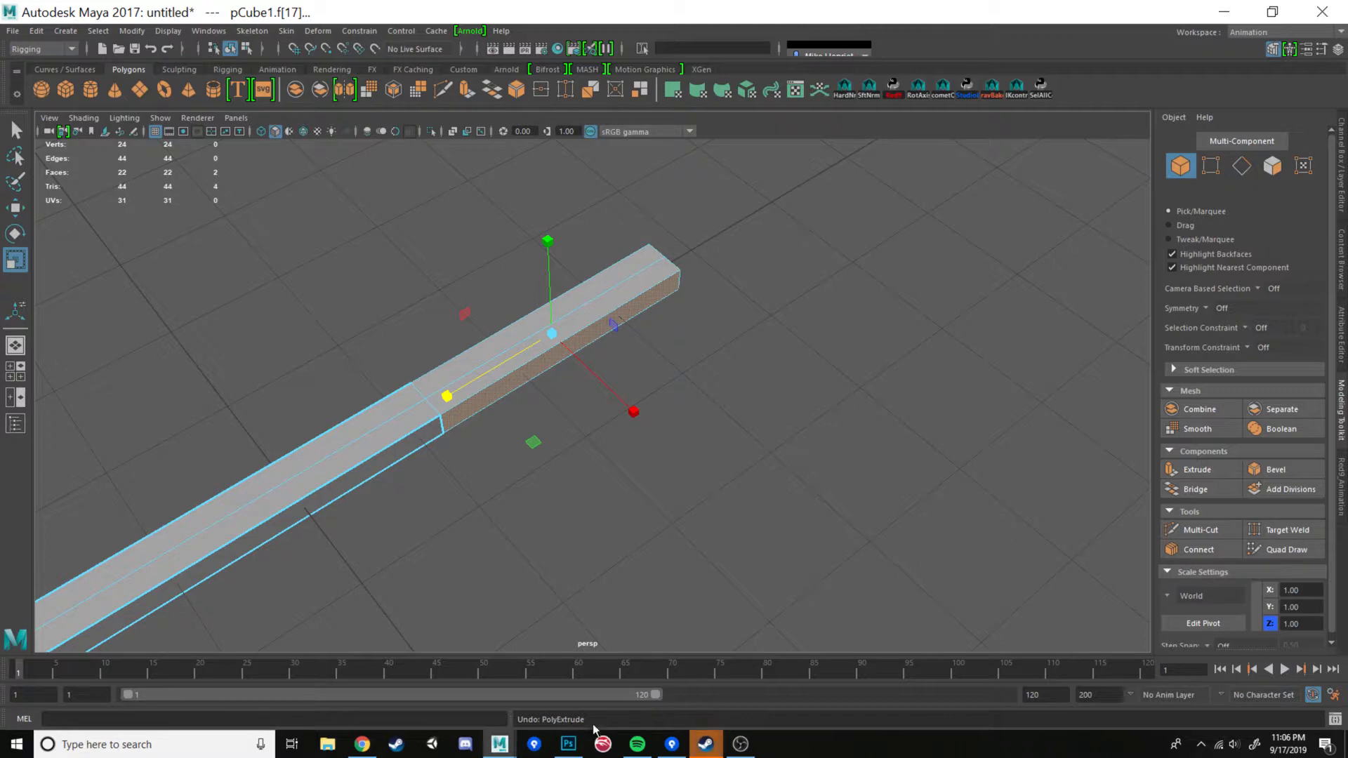
- Insert two edge loops across the bowl-end segment with Multi-Cut, one near each end of the segment
alt+drag(778, 488, 665, 410)
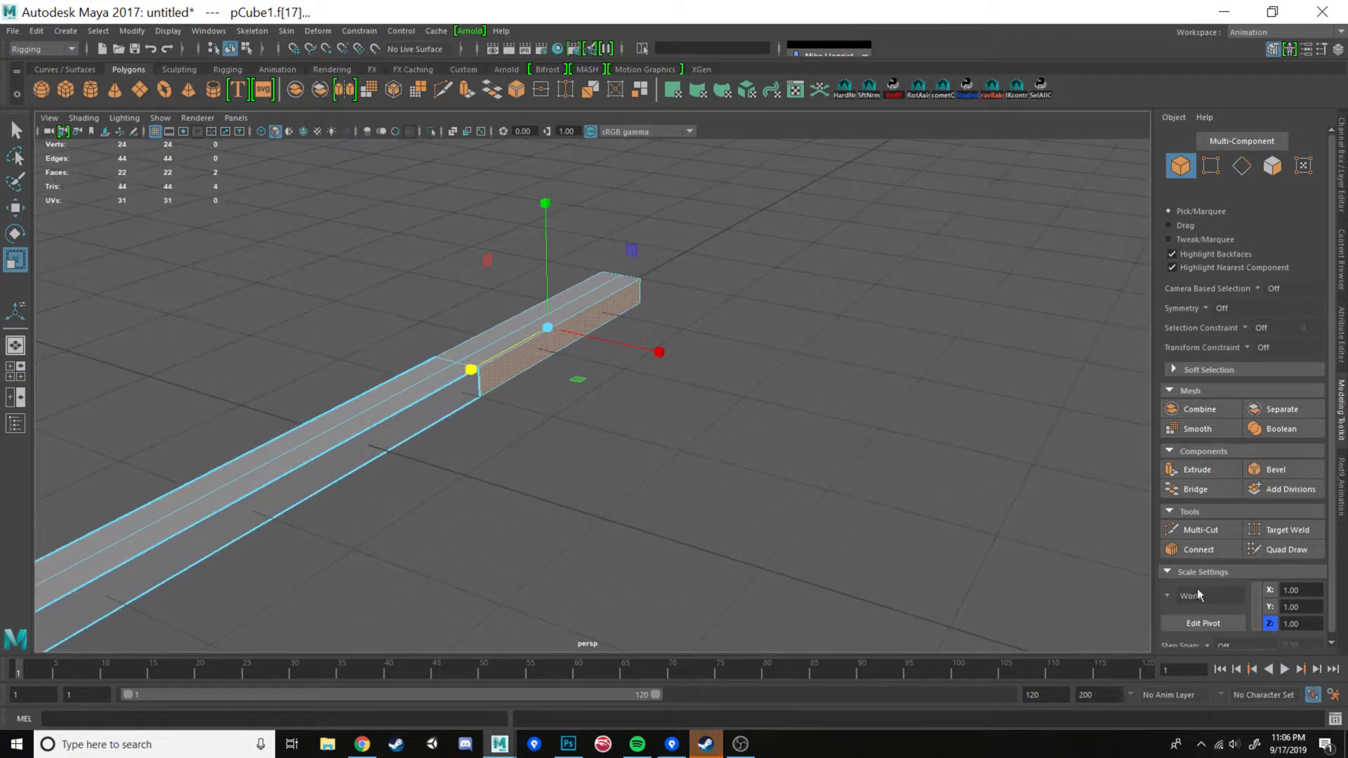
click(1202, 532)
alt+drag(726, 452, 485, 394)
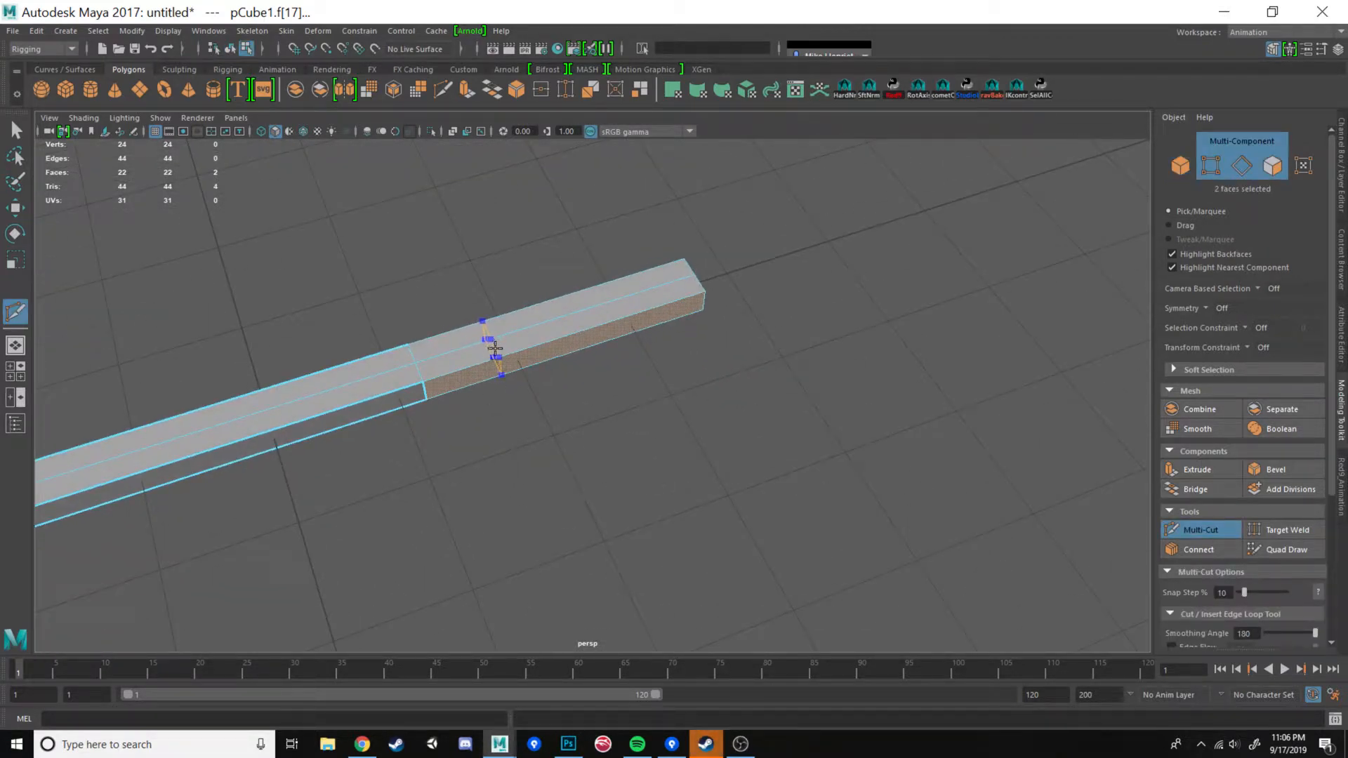
ctrl+click(490, 351)
ctrl+click(624, 315)
key(w)
- Select both new edge loops and scale them outward along X to form a wide octagonal bowl shape
double_click(629, 328)
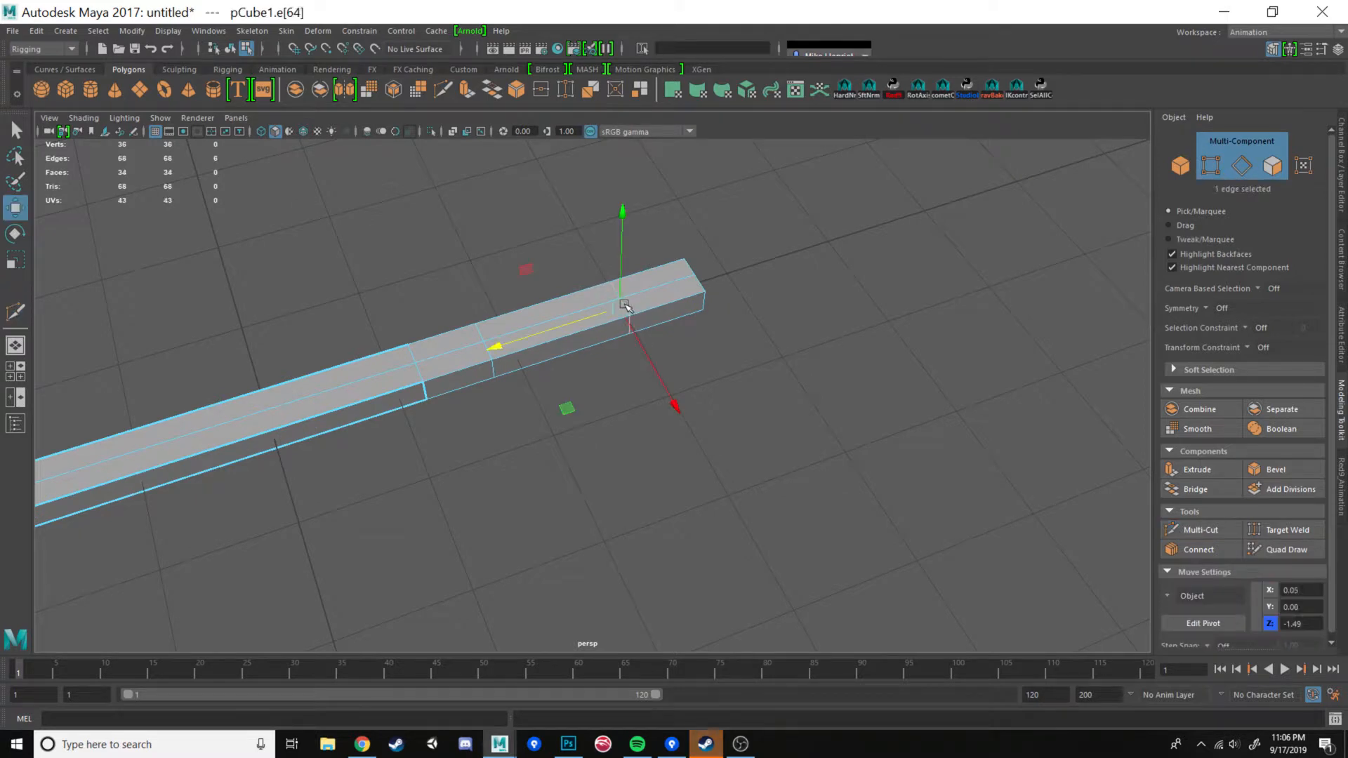
shift+double_click(492, 367)
key(r)
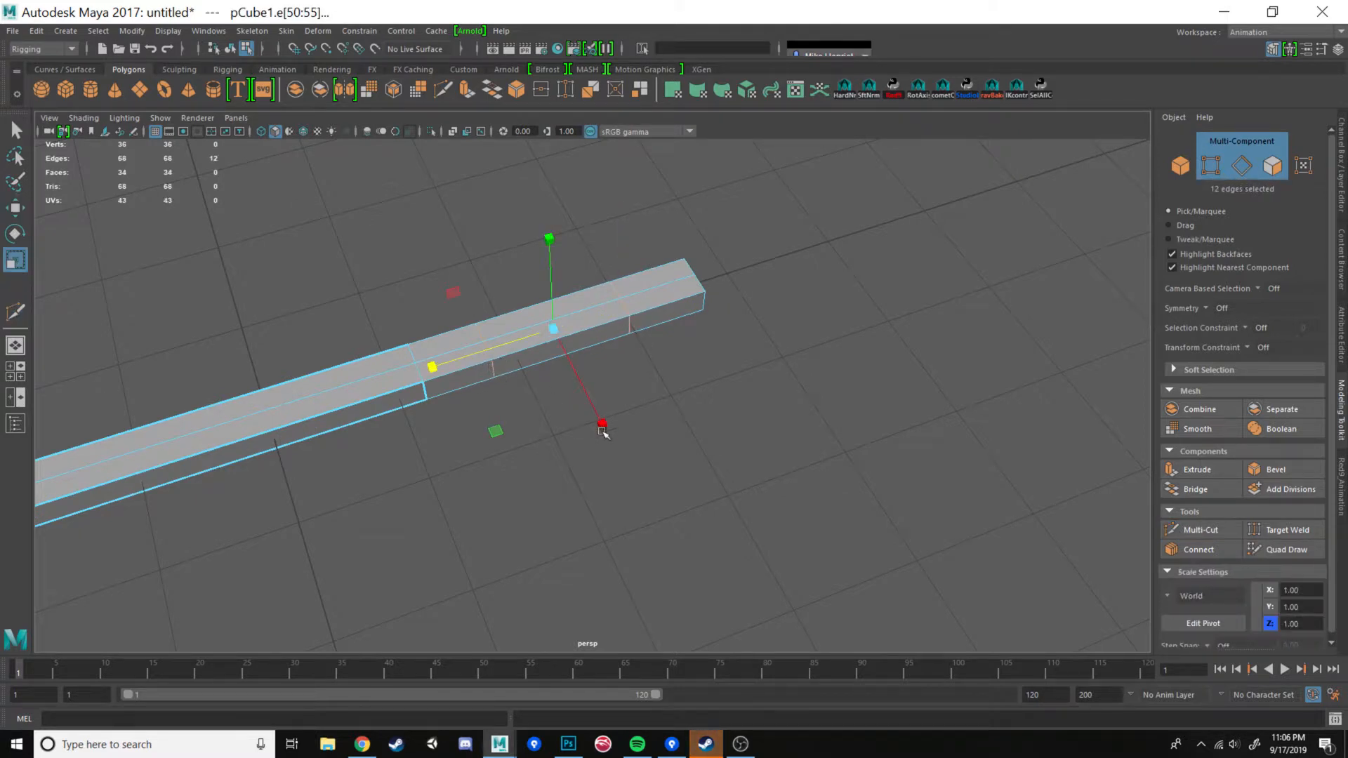
drag(603, 424, 753, 555)
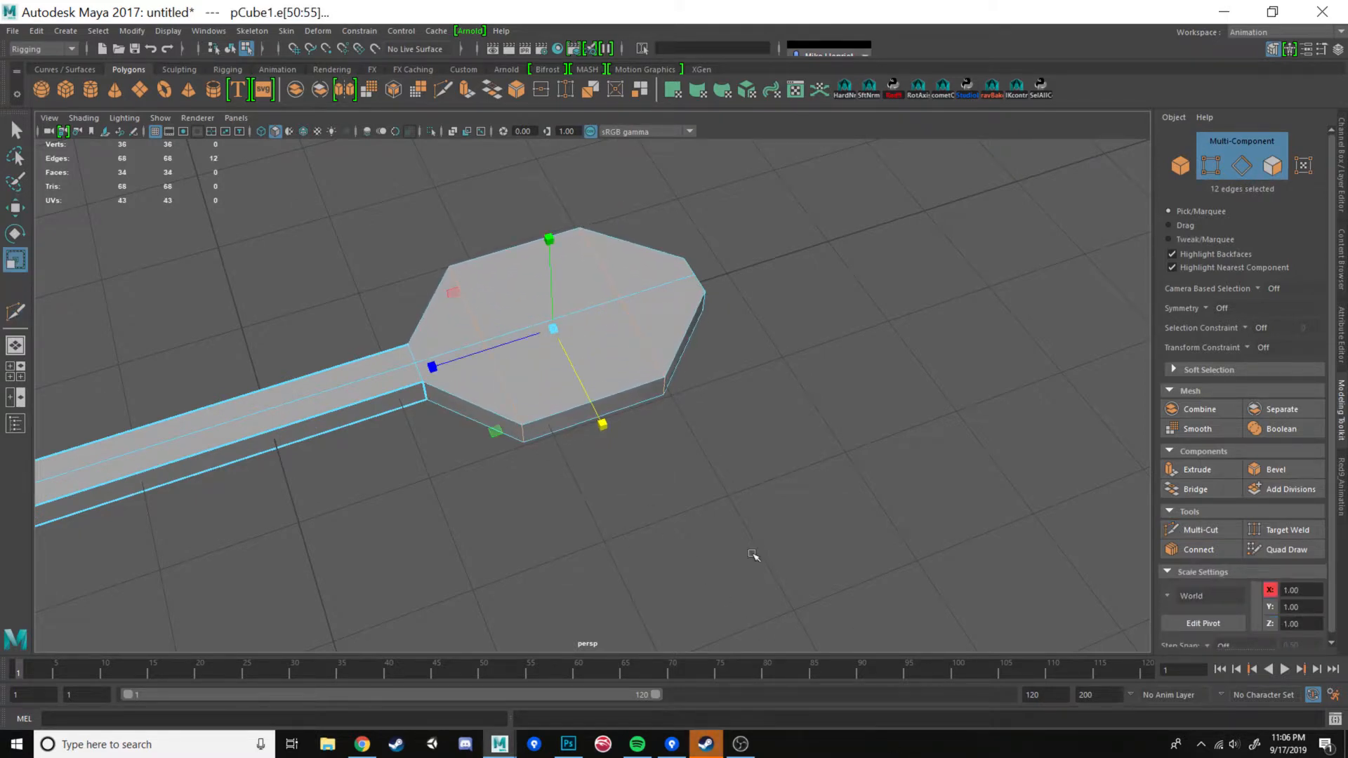
drag(601, 424, 620, 442)
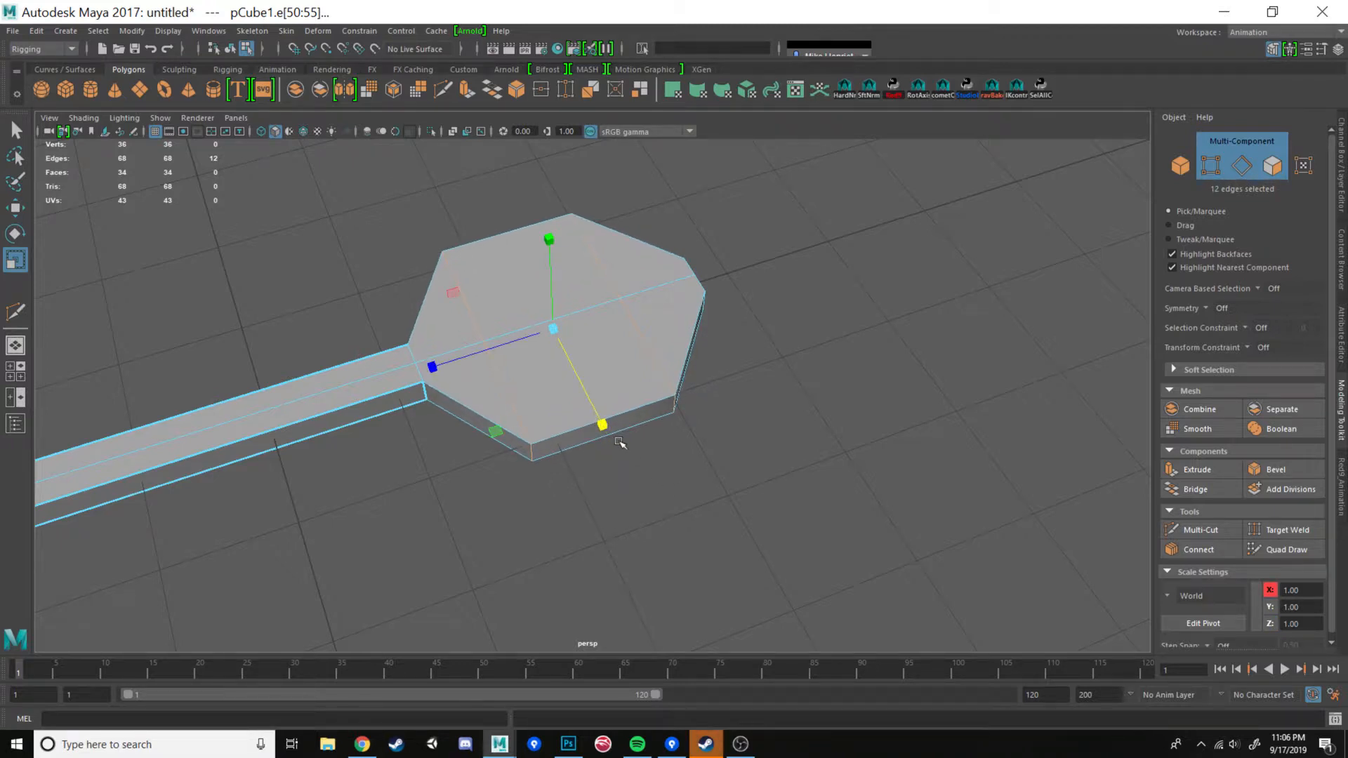
mouse_move(720, 392)
alt+mouse_down()
mouse_move(692, 415)
mouse_move(665, 391)
mouse_move(667, 365)
mouse_move(605, 385)
mouse_move(569, 372)
mouse_move(712, 381)
alt+mouse_up()
- Duplicate the whole spoon mesh and move the copy along X to about -1.81
right_drag(681, 316, 668, 304)
scroll(668, 306, down, 3)
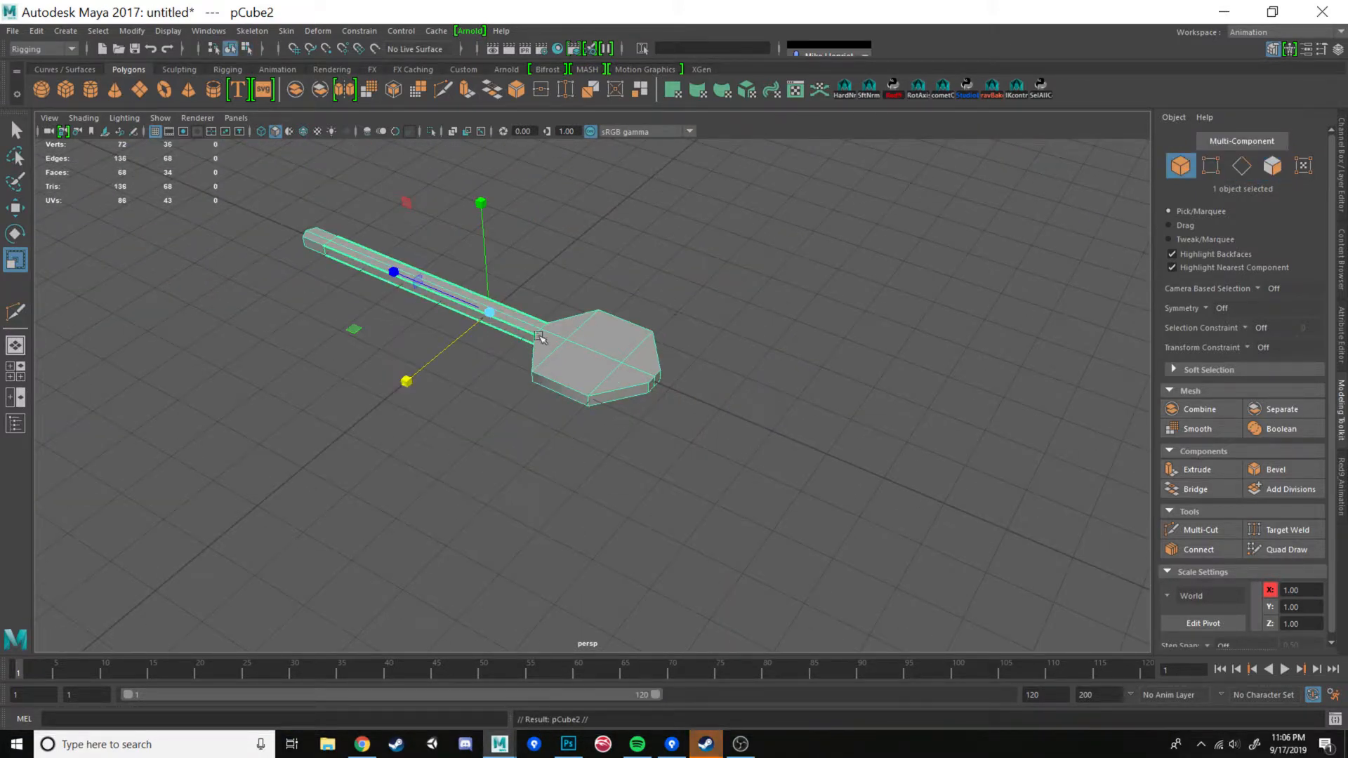
key(w)
drag(409, 379, 543, 300)
alt+middle_drag(659, 301, 621, 331)
scroll(621, 331, up, 5)
alt+drag(621, 332, 558, 329)
alt+middle_drag(558, 329, 503, 367)
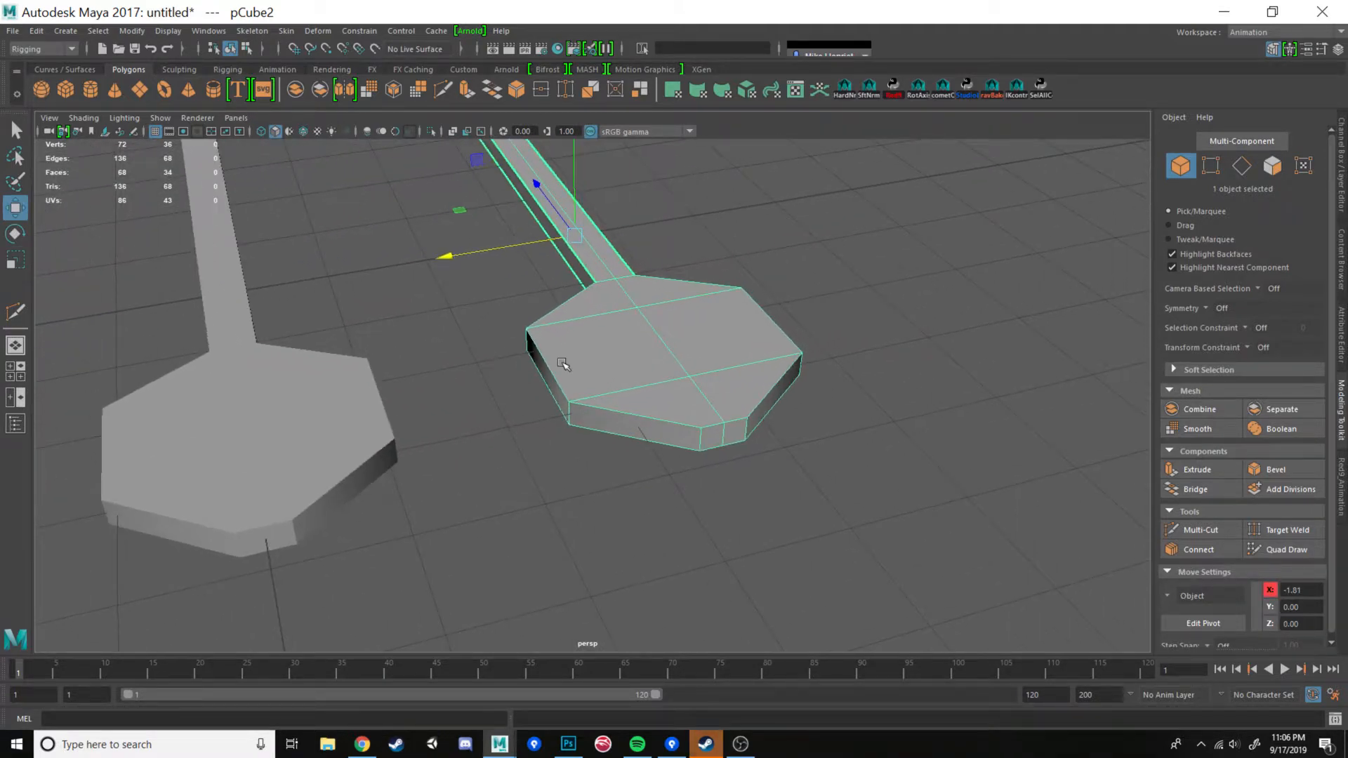
- Snap the duplicate bowl's two side faces inward along X, in line with the handle's sides
right_drag(562, 339, 545, 378)
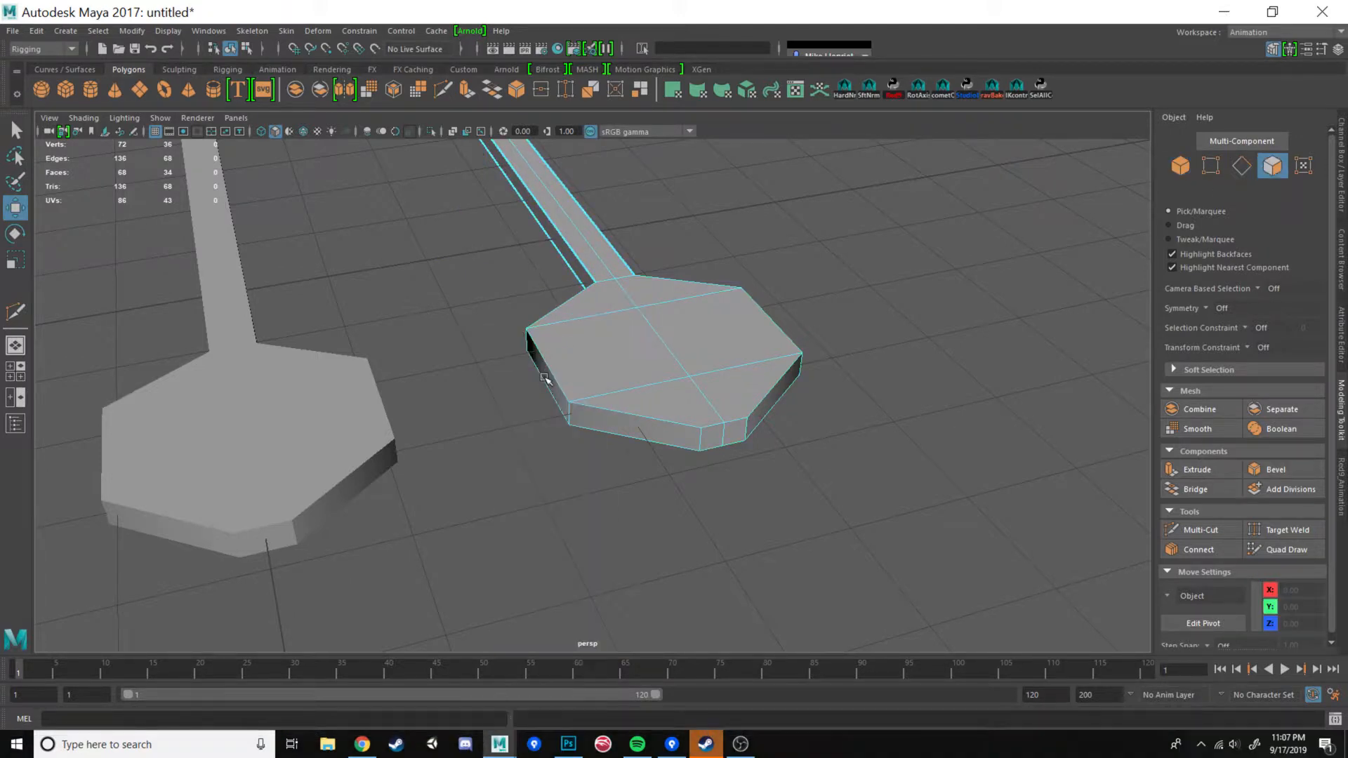
click(544, 378)
alt+drag(632, 377, 509, 355)
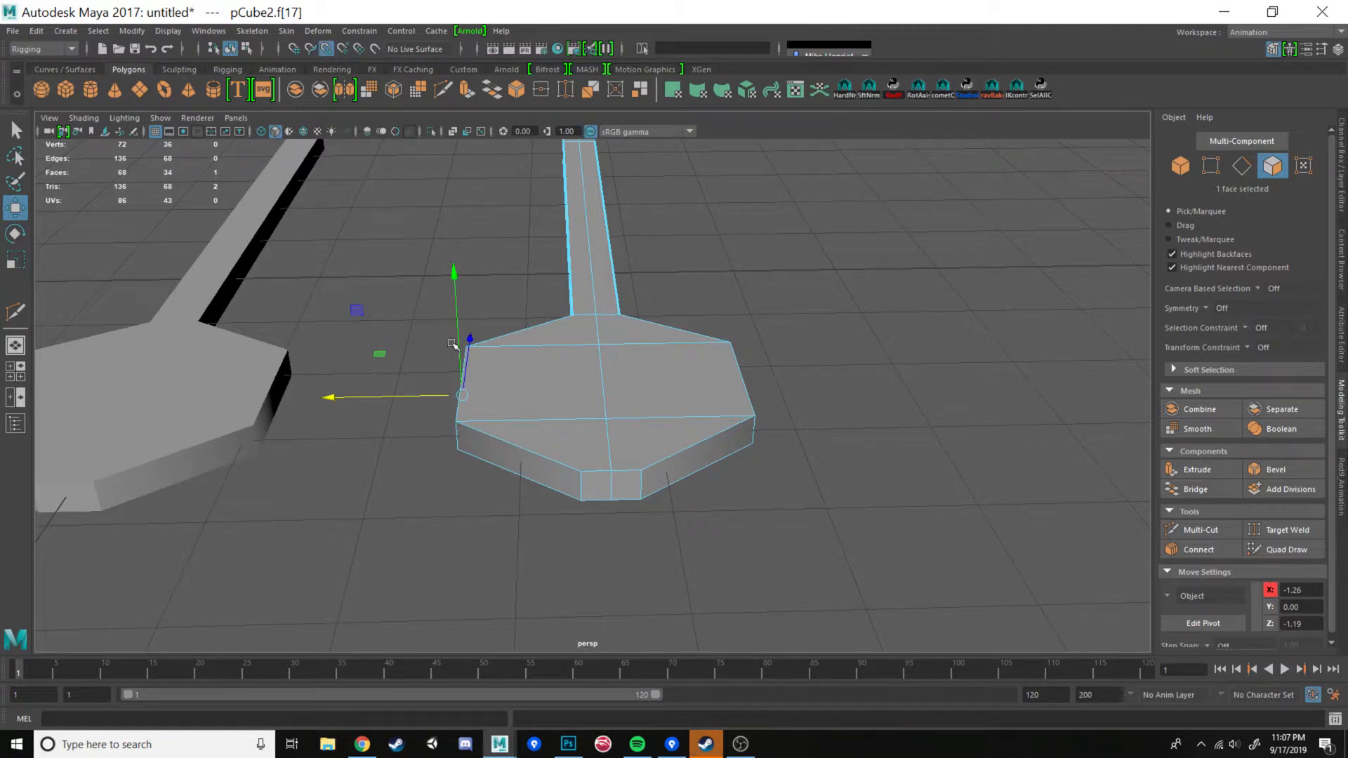
drag(375, 402, 495, 398)
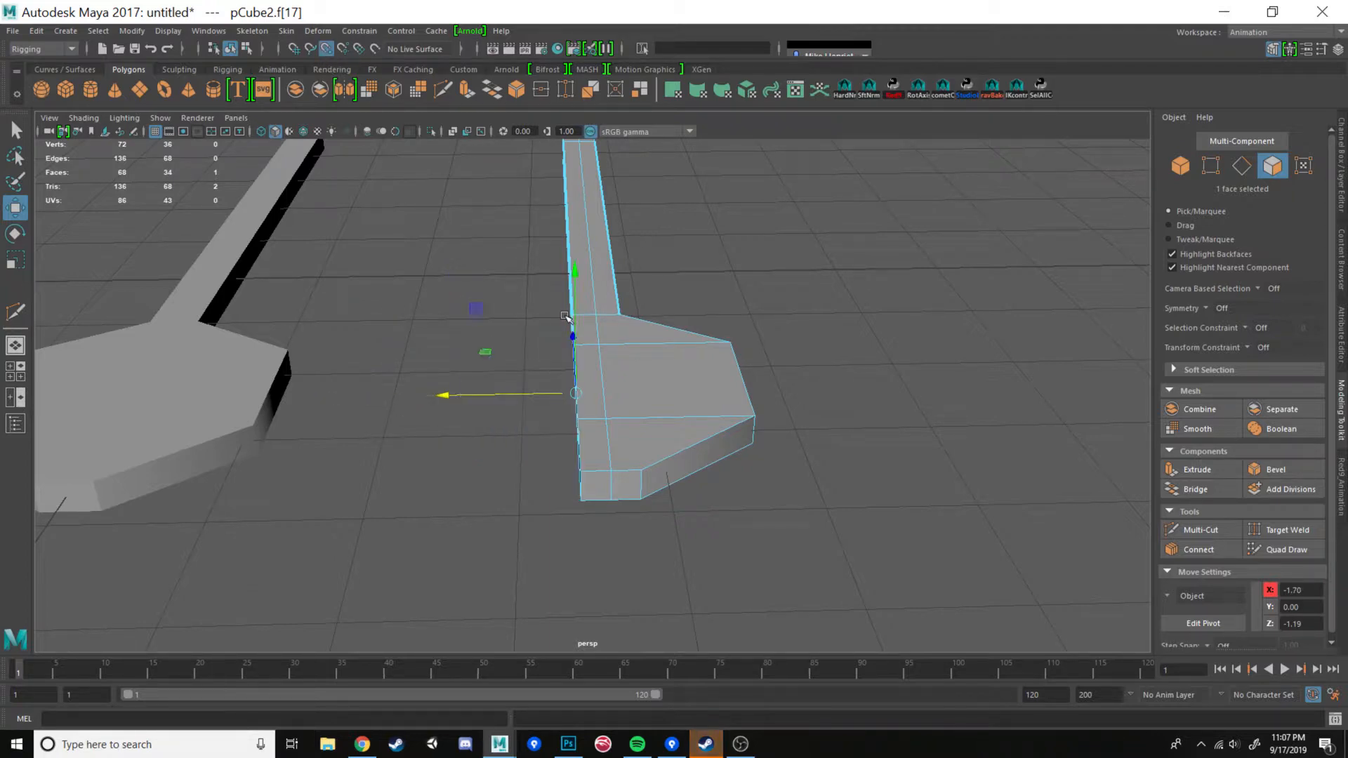
alt+drag(764, 379, 763, 420)
click(823, 484)
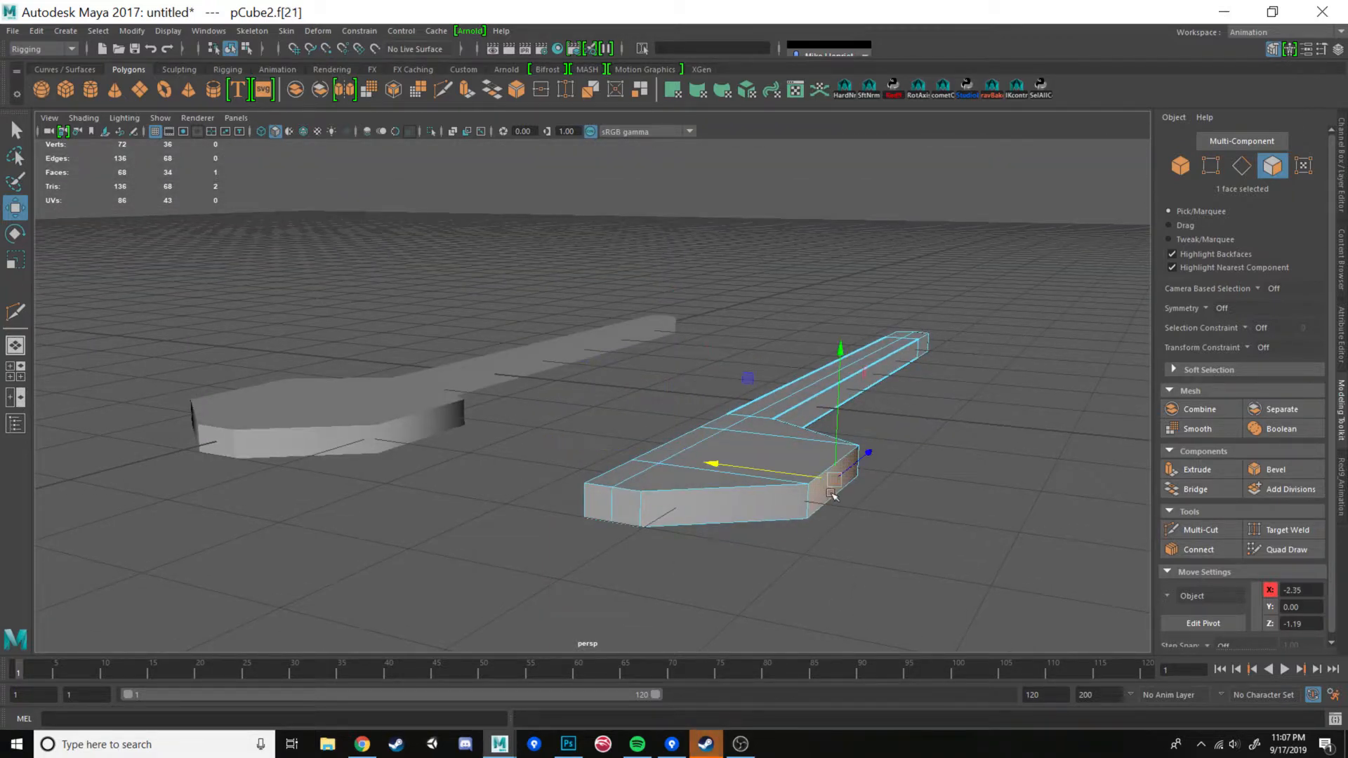
alt+drag(834, 495, 860, 521)
drag(705, 398, 589, 351)
- Delete the two edge loops across the duplicate's bowl-end segment together with their leftover vertices
right_drag(704, 465, 698, 302)
alt+drag(629, 355, 609, 431)
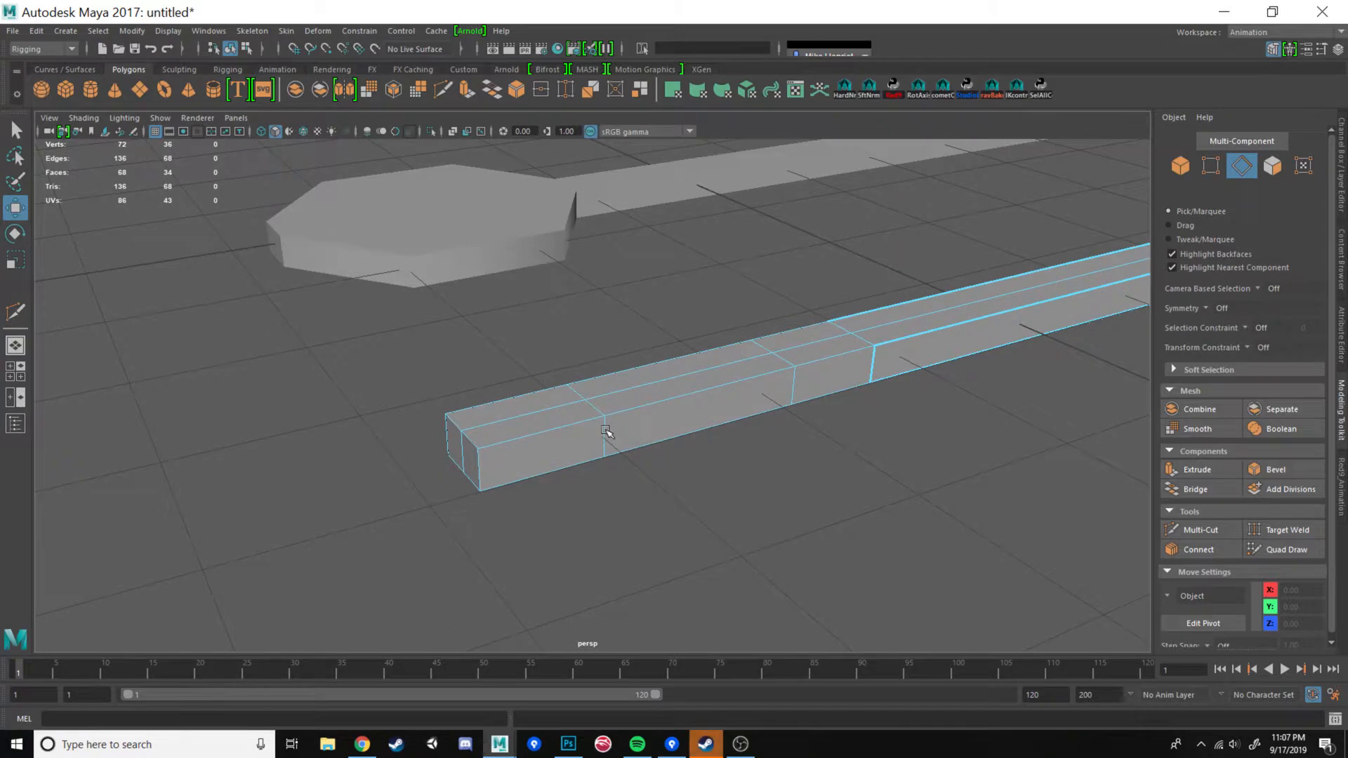
double_click(605, 430)
shift+double_click(793, 390)
shift+right_drag(730, 376, 686, 397)
alt+drag(686, 397, 469, 355)
drag(406, 326, 724, 495)
key(Delete)
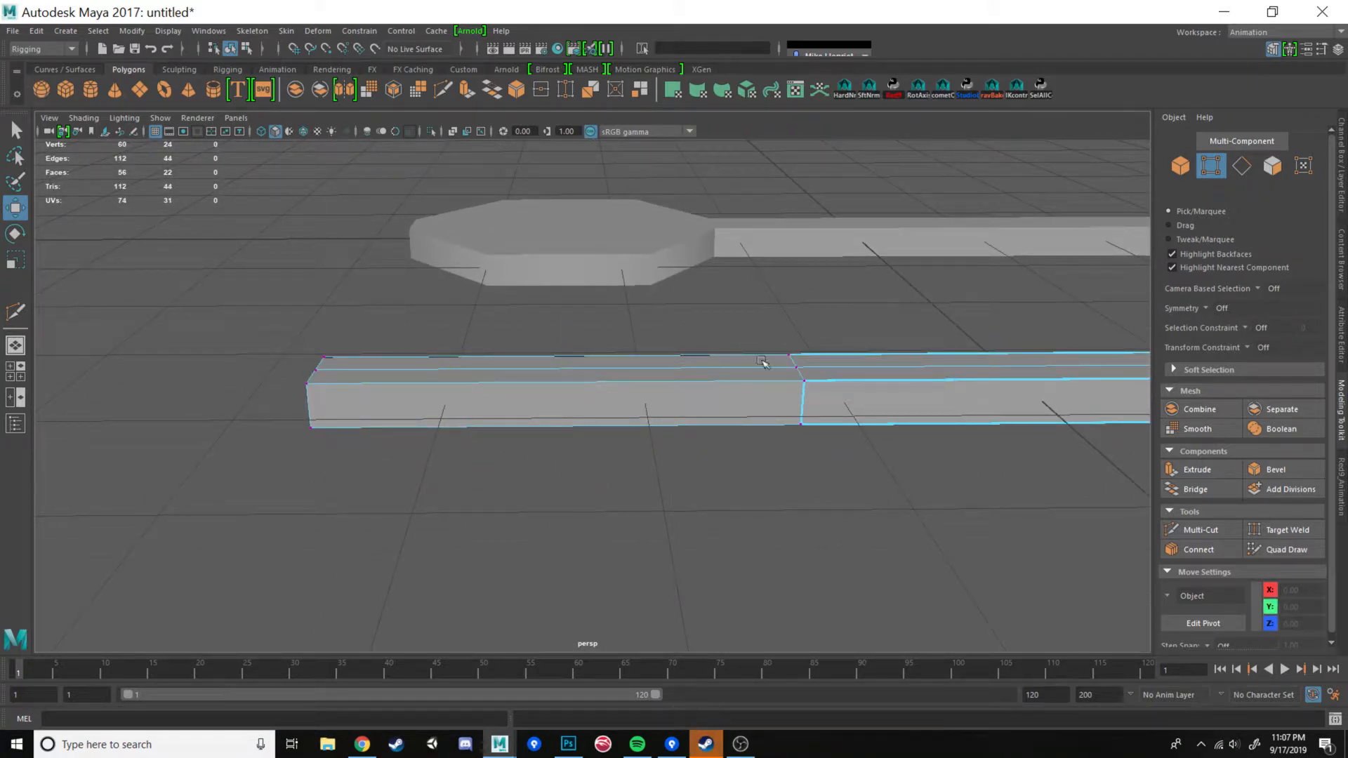
- Extrude the two side faces of the duplicate's bowl-end segment outward and scale them shorter along Z to form a tapered bowl
alt+drag(634, 386, 725, 394)
right_drag(548, 344, 548, 391)
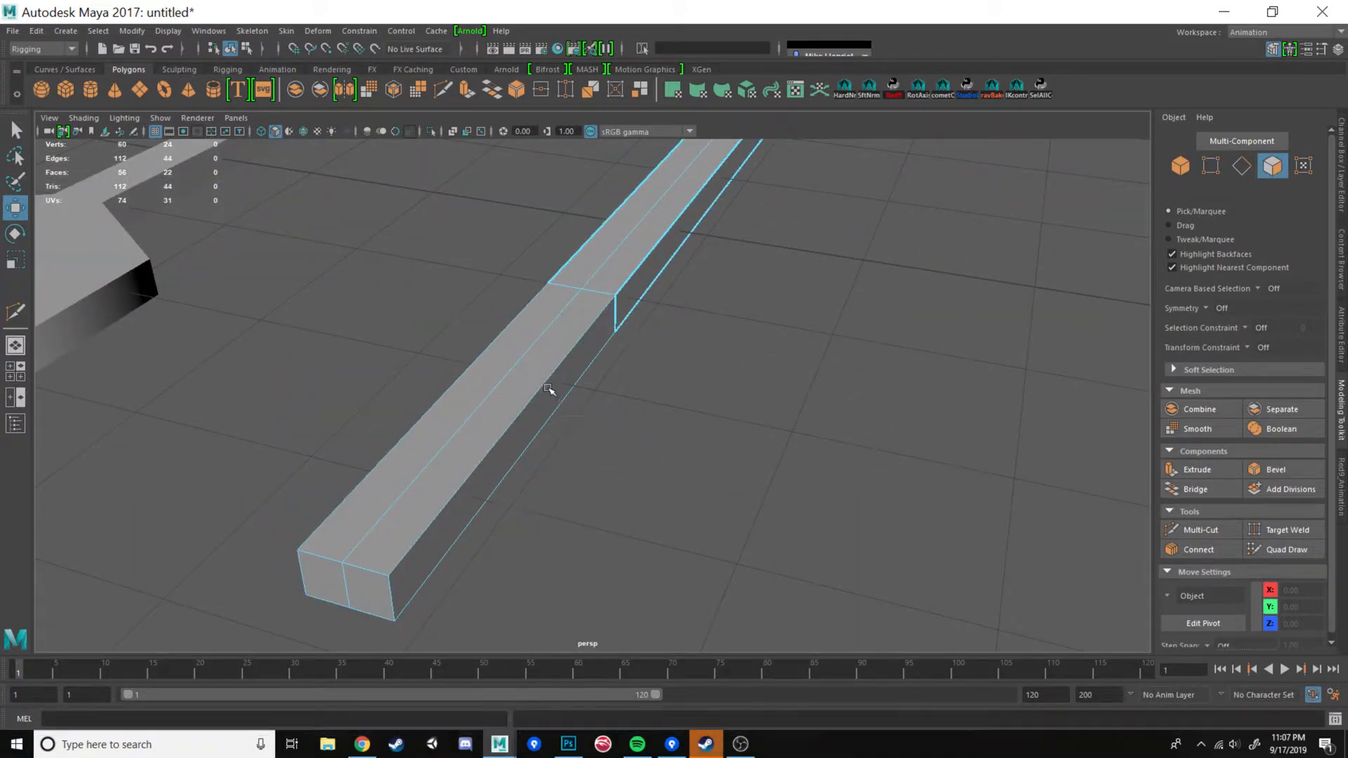
click(501, 417)
alt+drag(502, 417, 601, 511)
shift+click(556, 535)
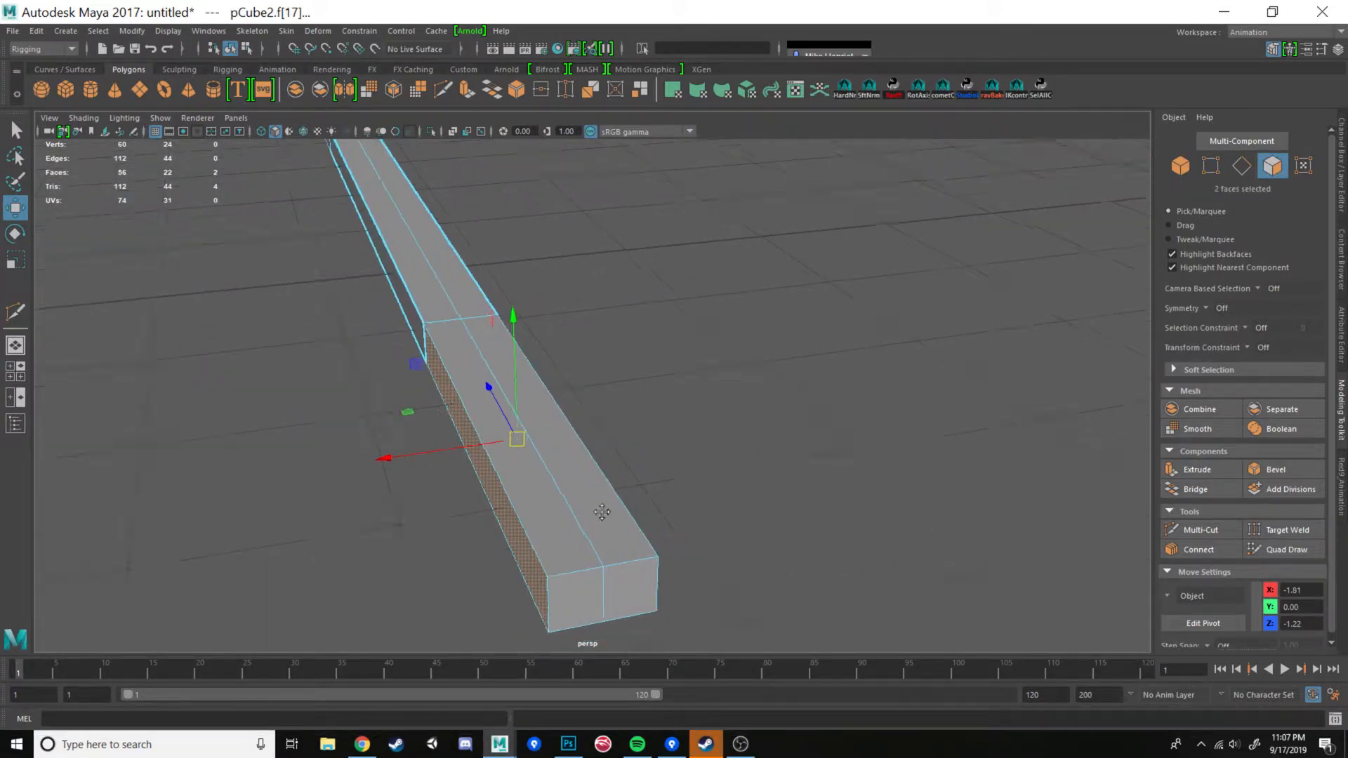
alt+middle_drag(602, 512, 656, 388)
alt+drag(656, 388, 632, 388)
key(ctrl+e)
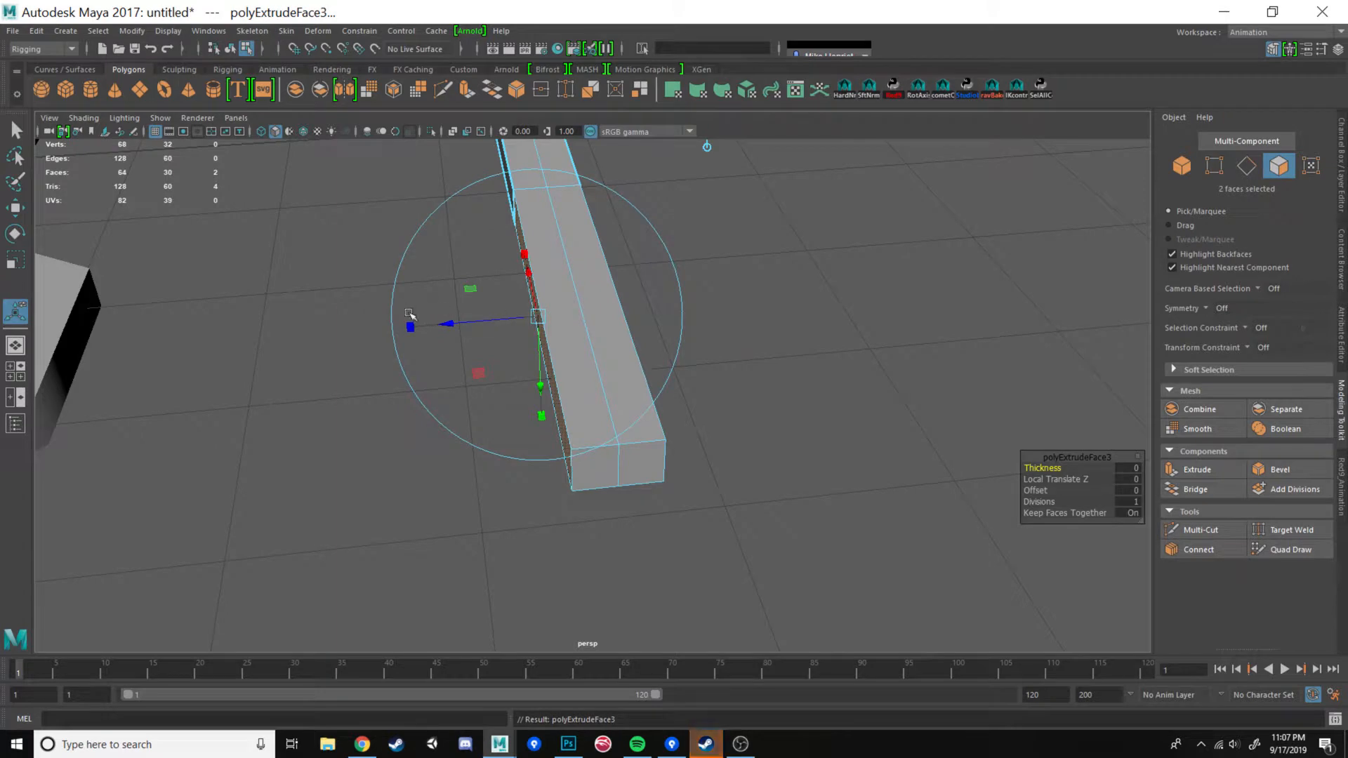
drag(410, 315, 622, 355)
key(r)
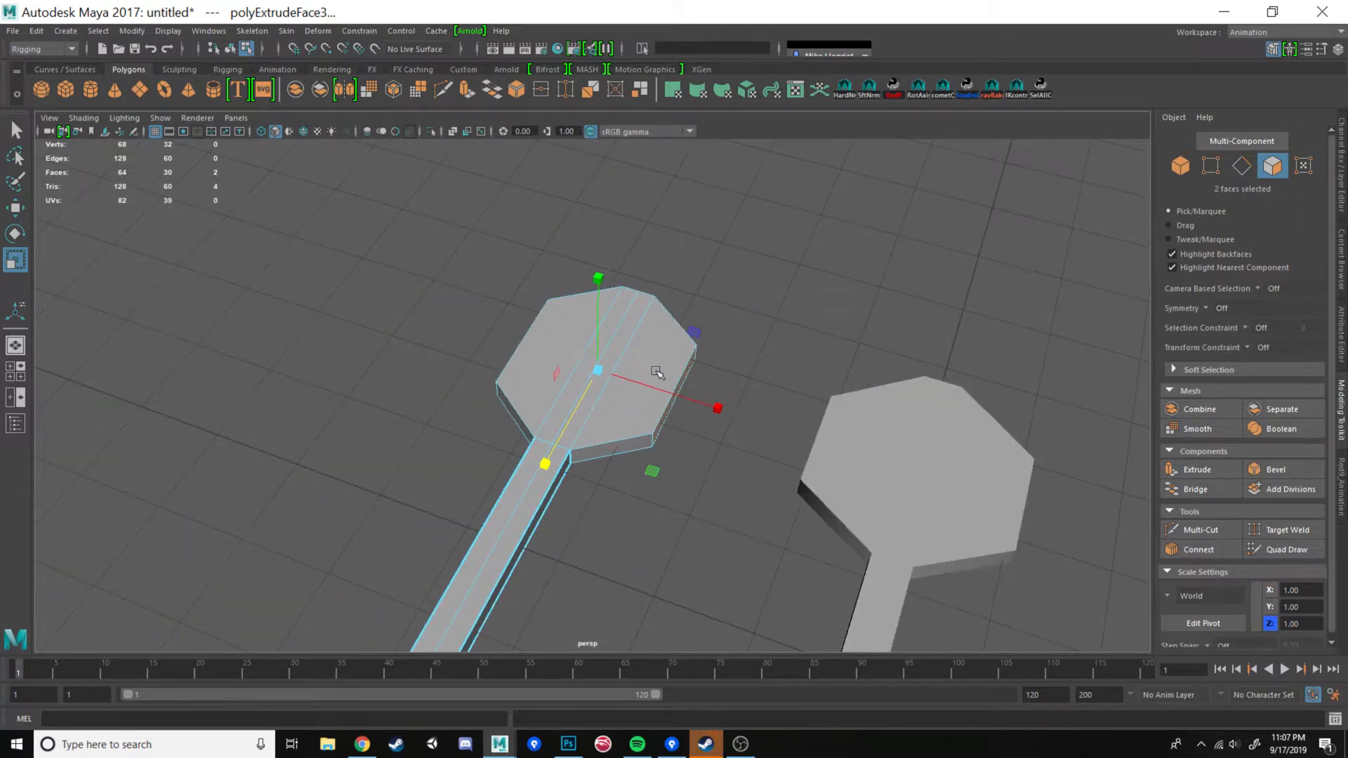
- Select both spoon meshes as objects and compare the edge flow of their bowls from several angles
alt+middle_drag(656, 372, 590, 346)
scroll(590, 346, down, 5)
alt+drag(589, 346, 620, 352)
scroll(620, 351, up, 2)
alt+middle_drag(620, 351, 604, 298)
right_drag(677, 334, 722, 318)
drag(771, 347, 692, 343)
shift+drag(346, 346, 453, 410)
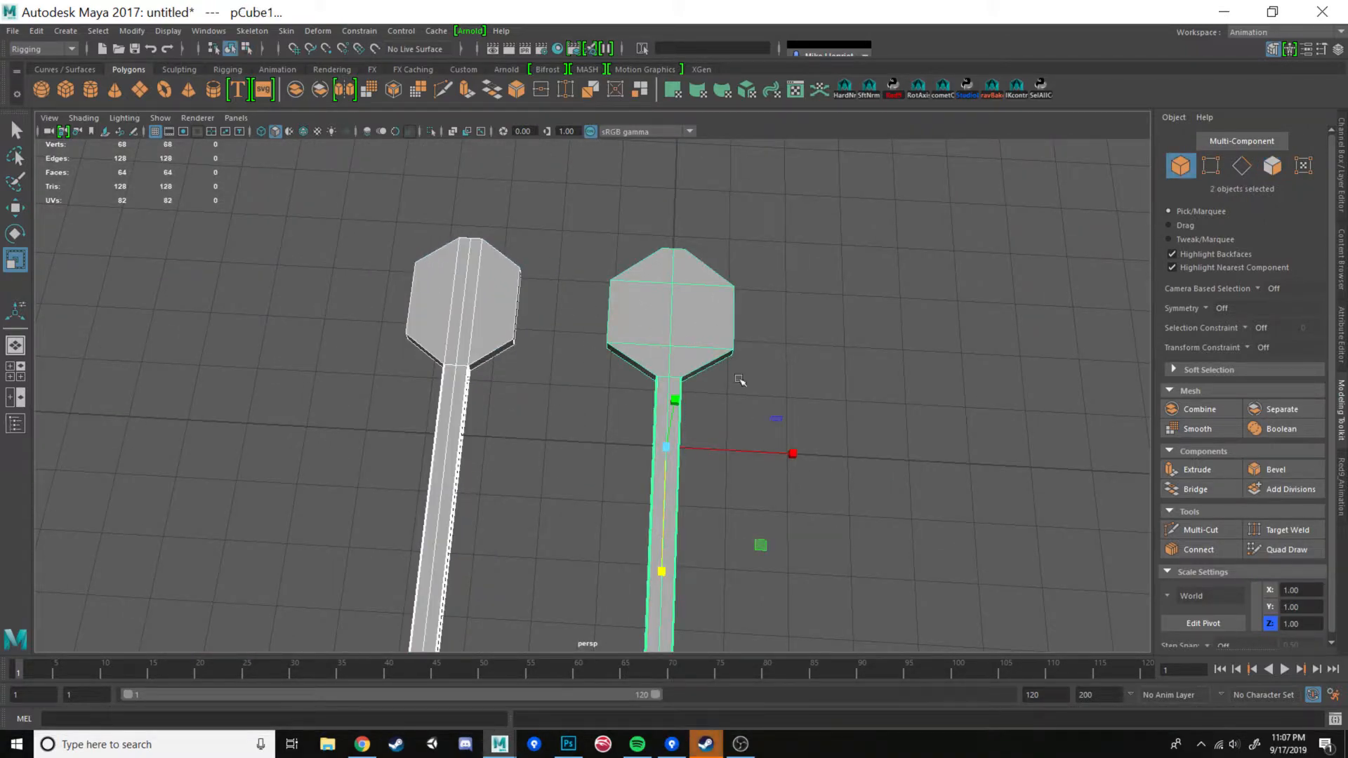
alt+drag(647, 338, 419, 306)
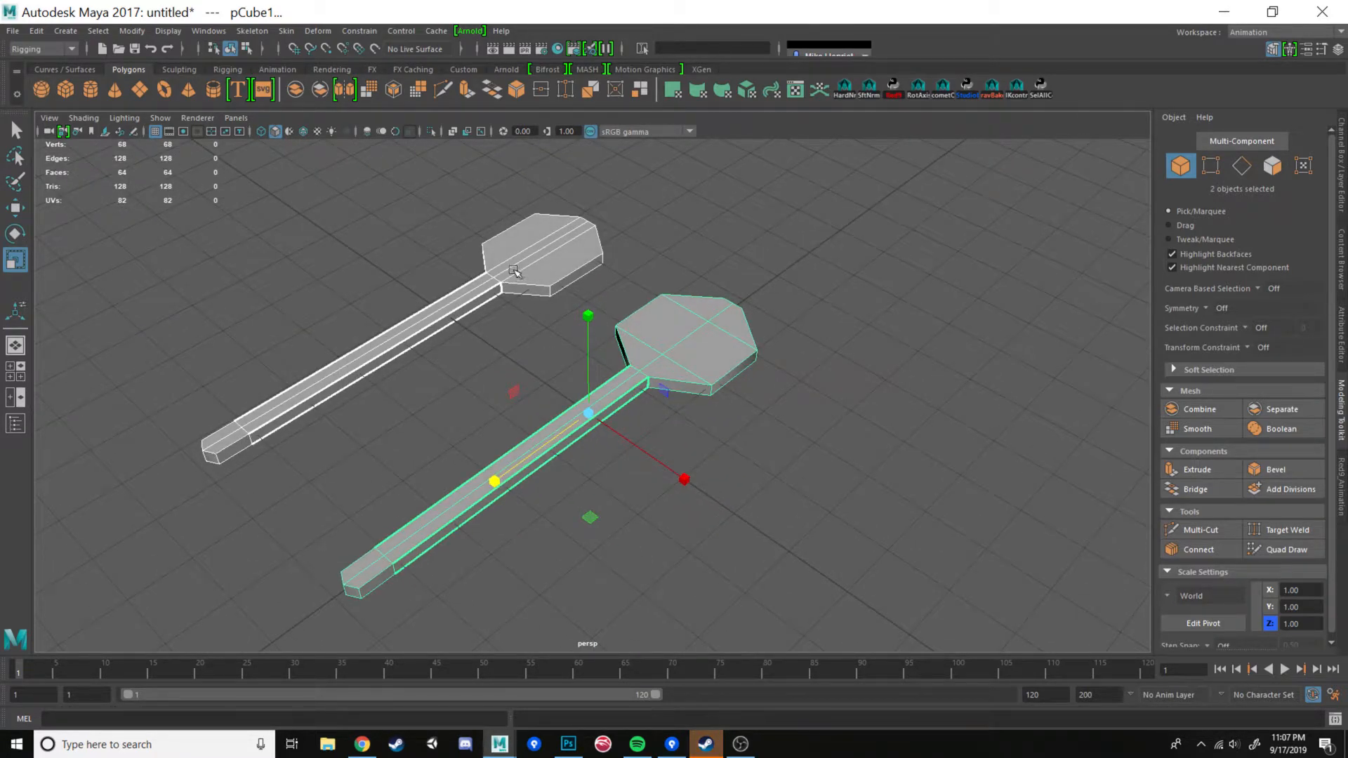
alt+drag(693, 349, 622, 408)
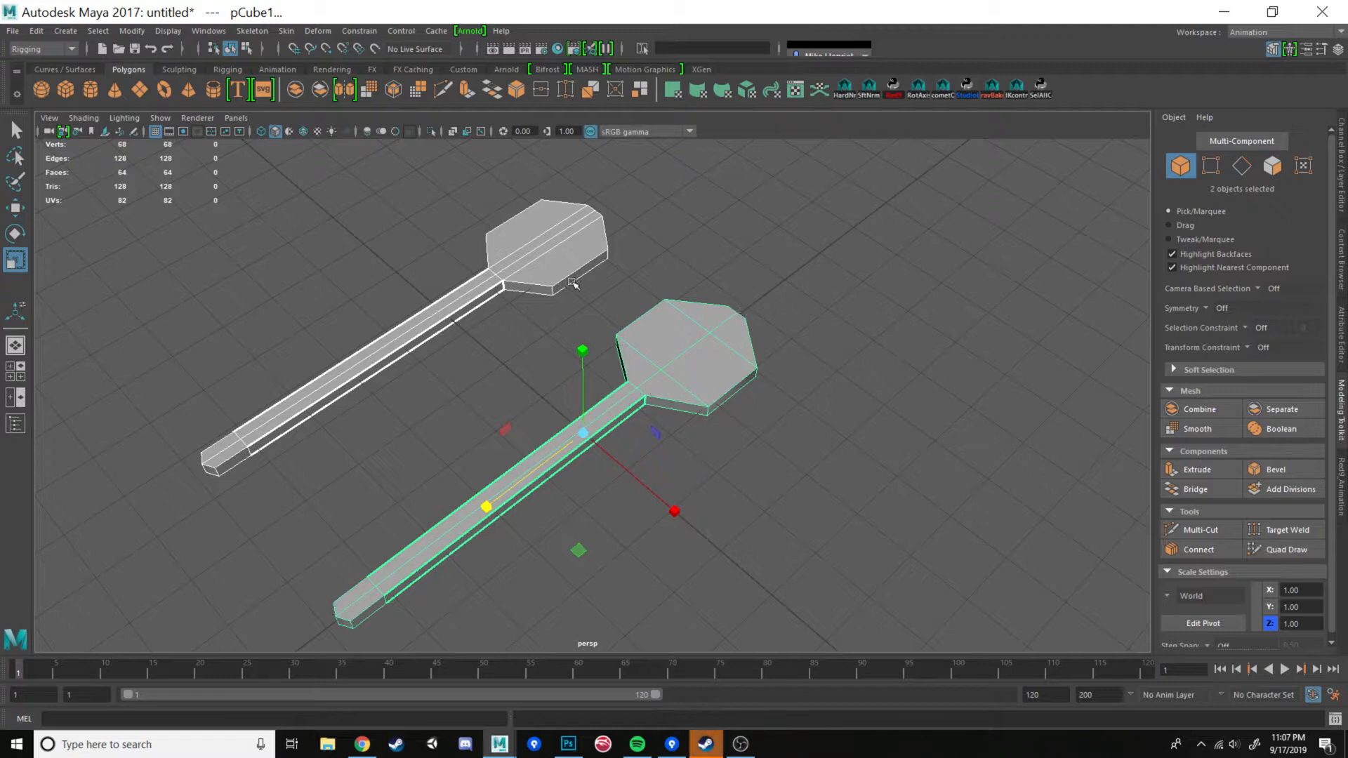
alt+drag(550, 274, 381, 427)
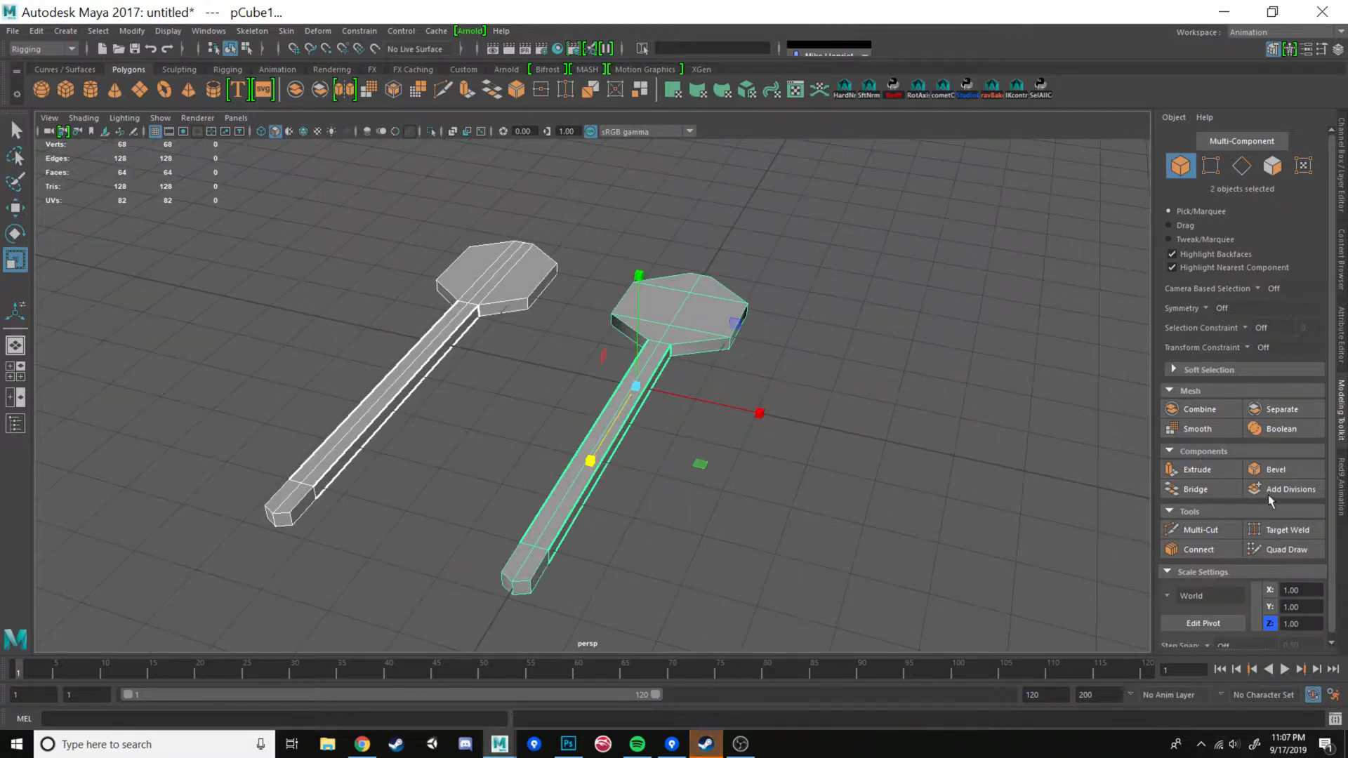
- Try inserting edge loops lengthwise through the original spoon's handle and bowl, and undo them
click(1199, 529)
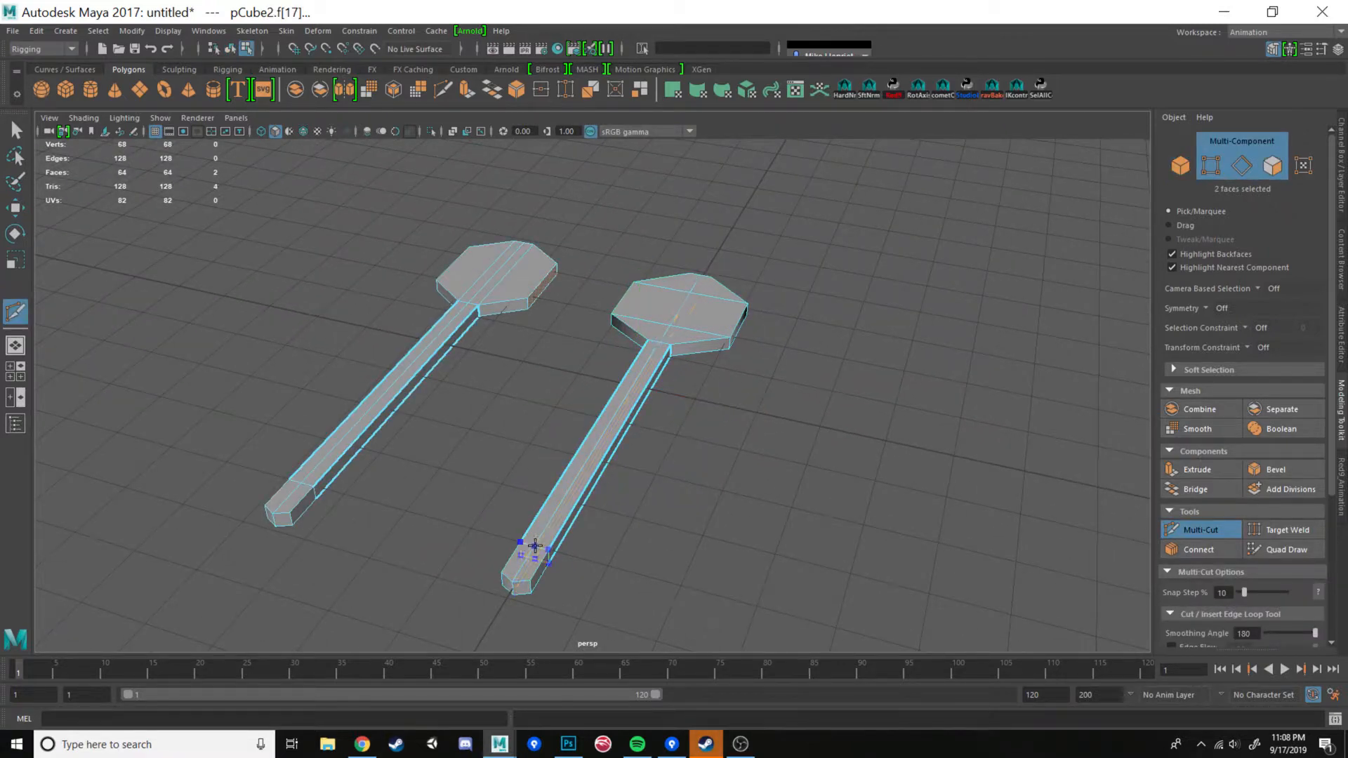
ctrl+click(540, 547)
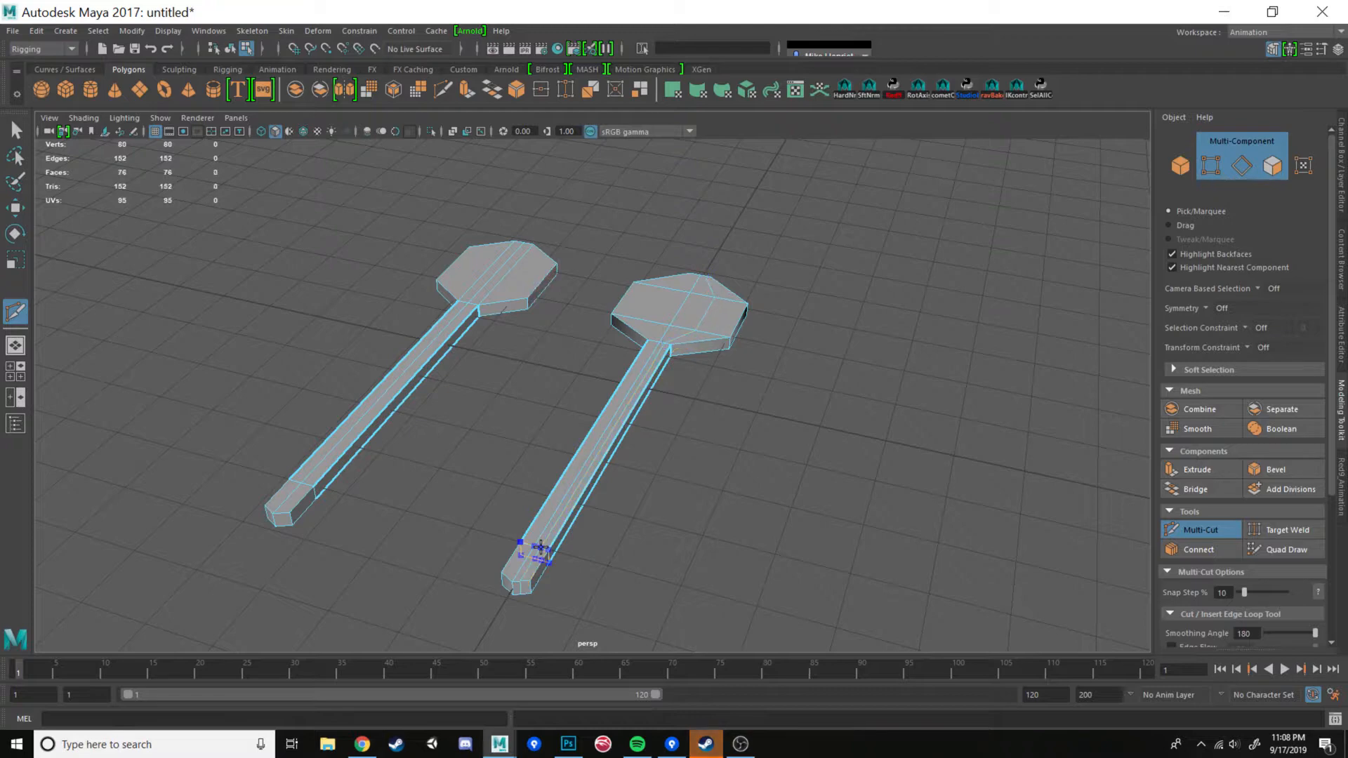
alt+drag(725, 505, 539, 368)
key(ctrl+z)
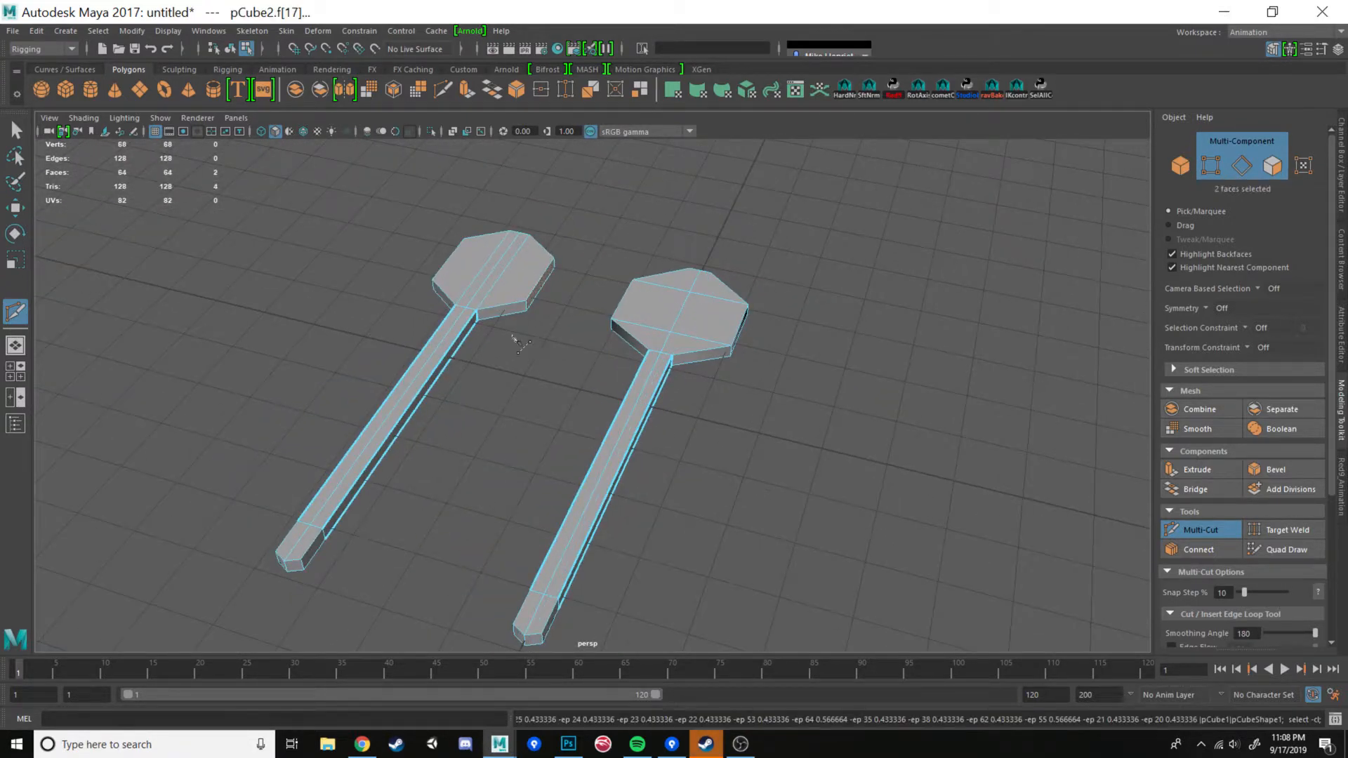
- Try inserting an edge loop lengthwise through the duplicate spoon's handle and bowl, and undo it
ctrl+click(314, 528)
alt+drag(461, 451, 727, 486)
scroll(721, 486, up, 5)
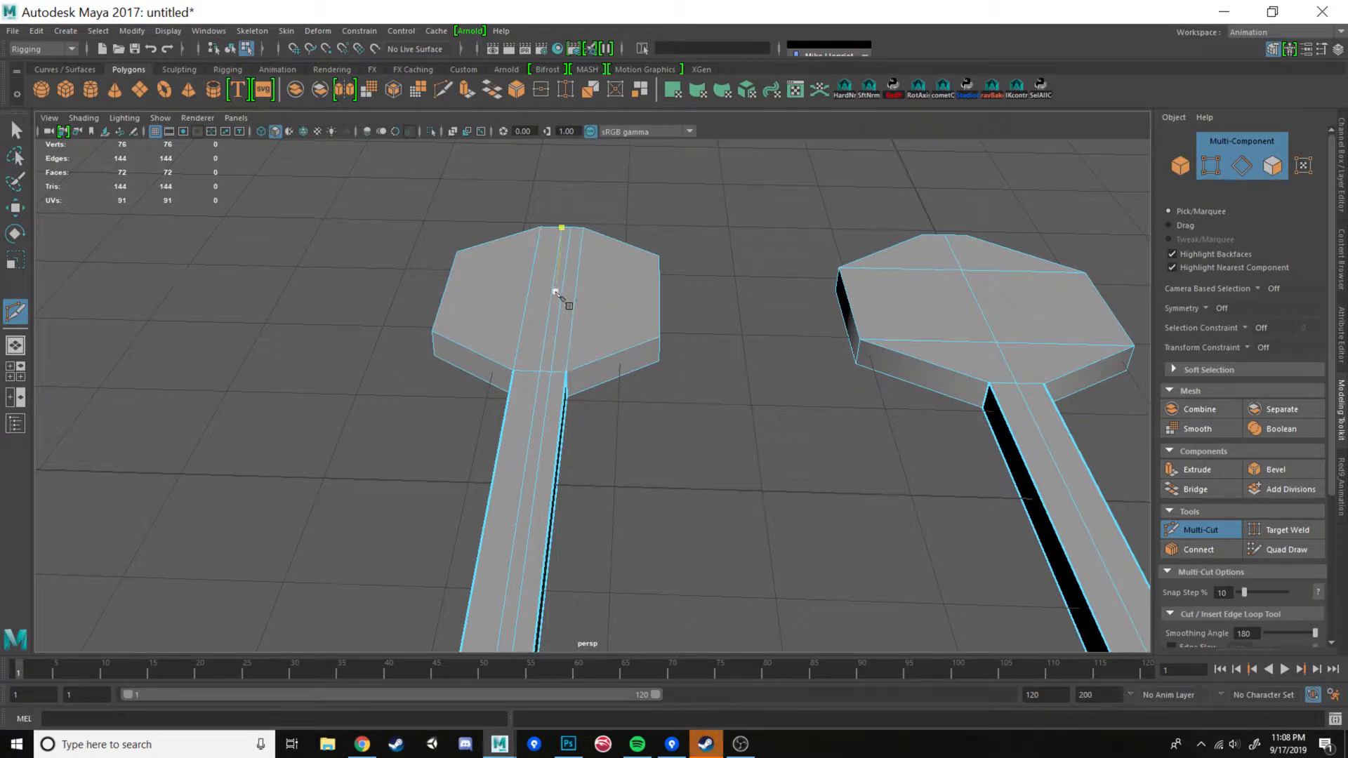
key(ctrl+z)
alt+drag(629, 313, 750, 428)
scroll(743, 421, down, 3)
alt+middle_drag(743, 422, 577, 328)
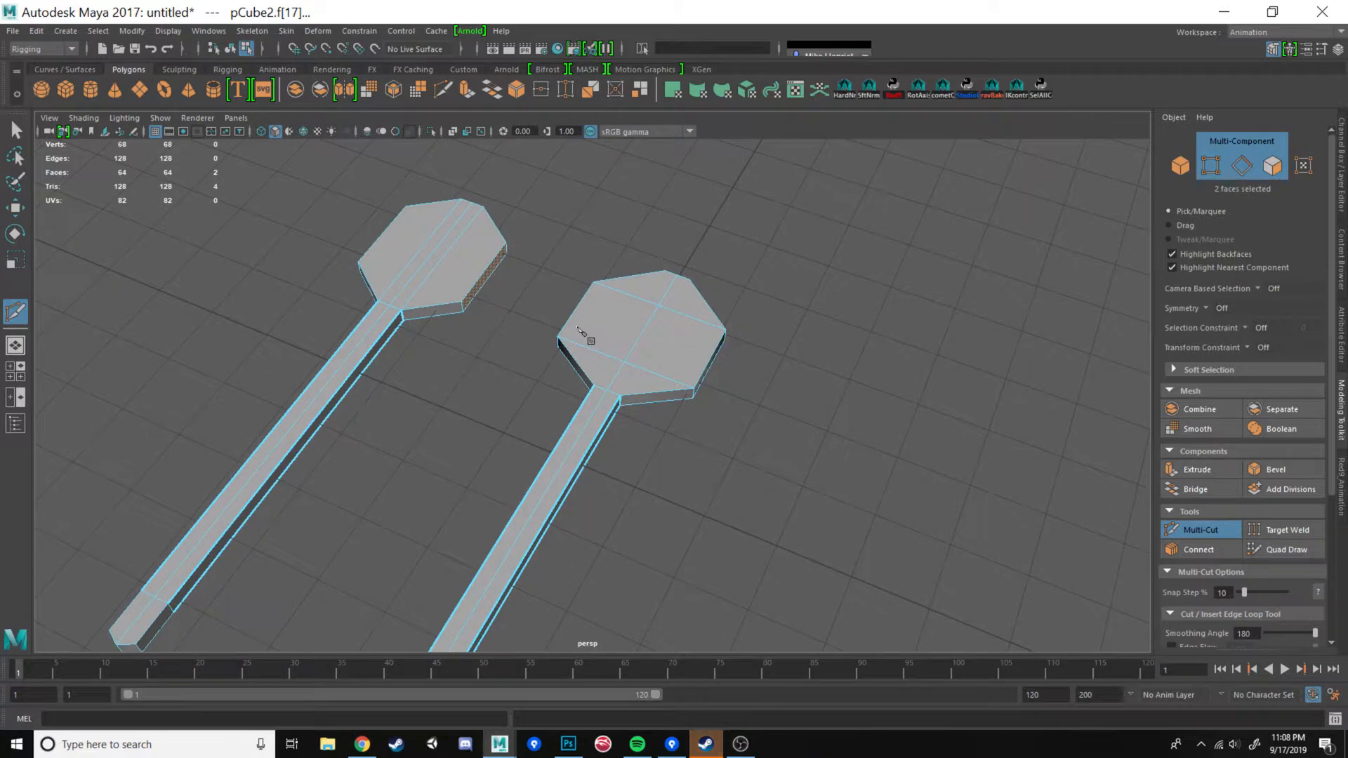
alt+drag(582, 330, 635, 328)
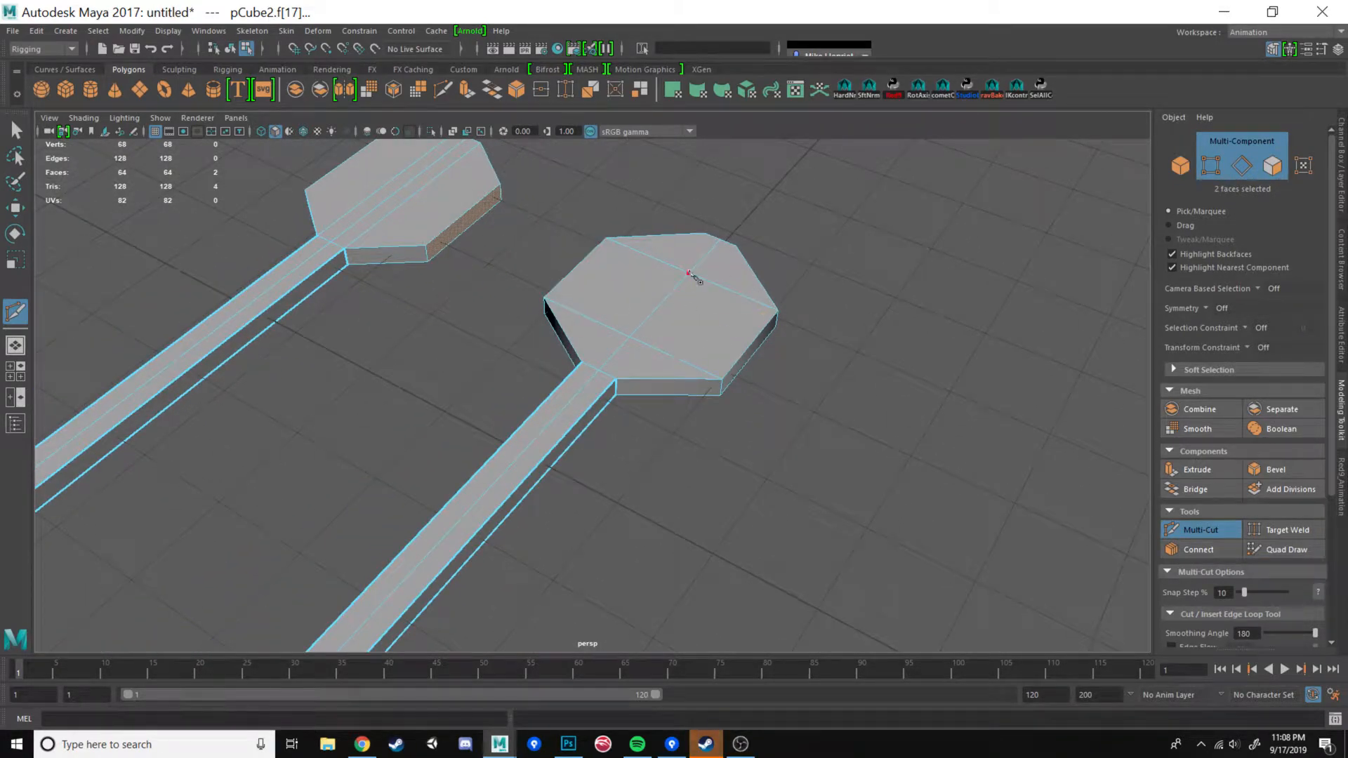
- Select only the original spoon and insert a centred edge loop across the middle of its bowl with Multi-Cut
key(w)
right_drag(663, 320, 754, 302)
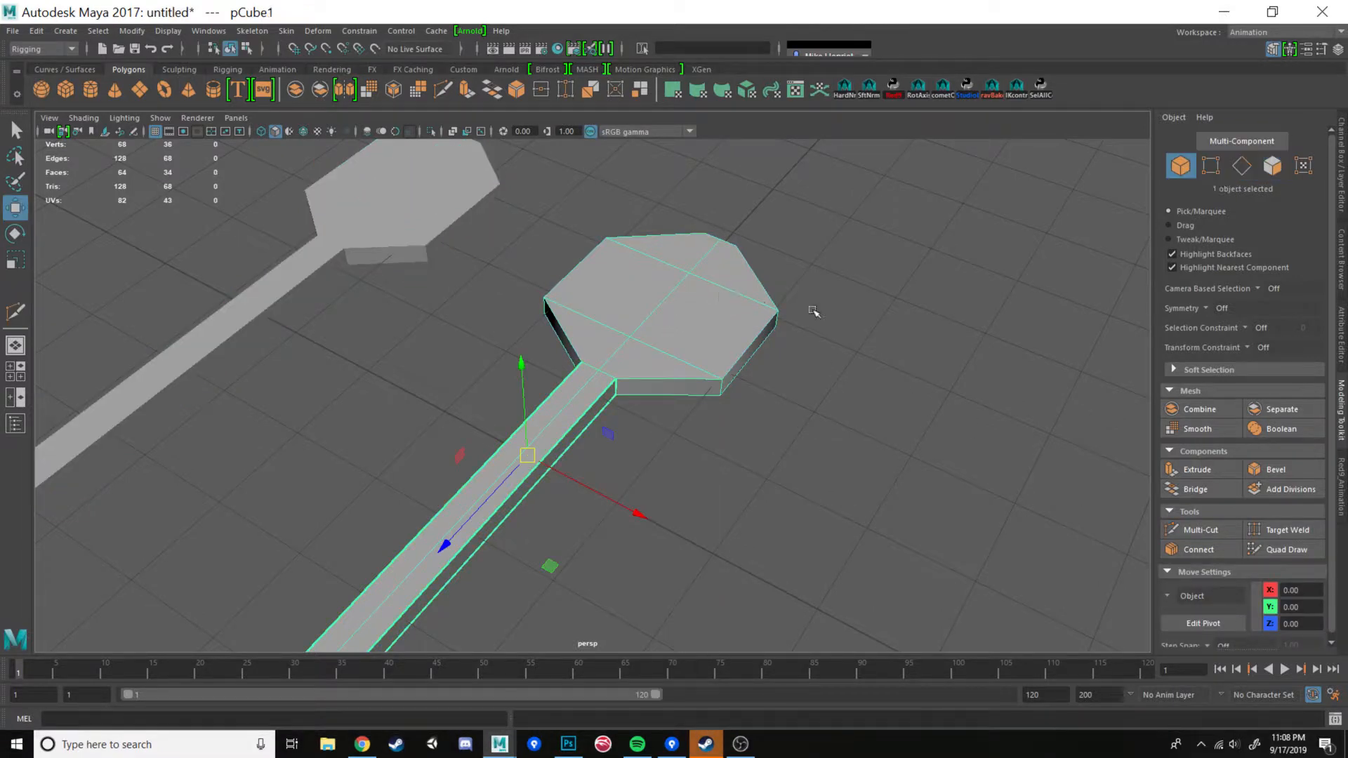
click(869, 324)
click(729, 343)
alt+drag(833, 392, 830, 442)
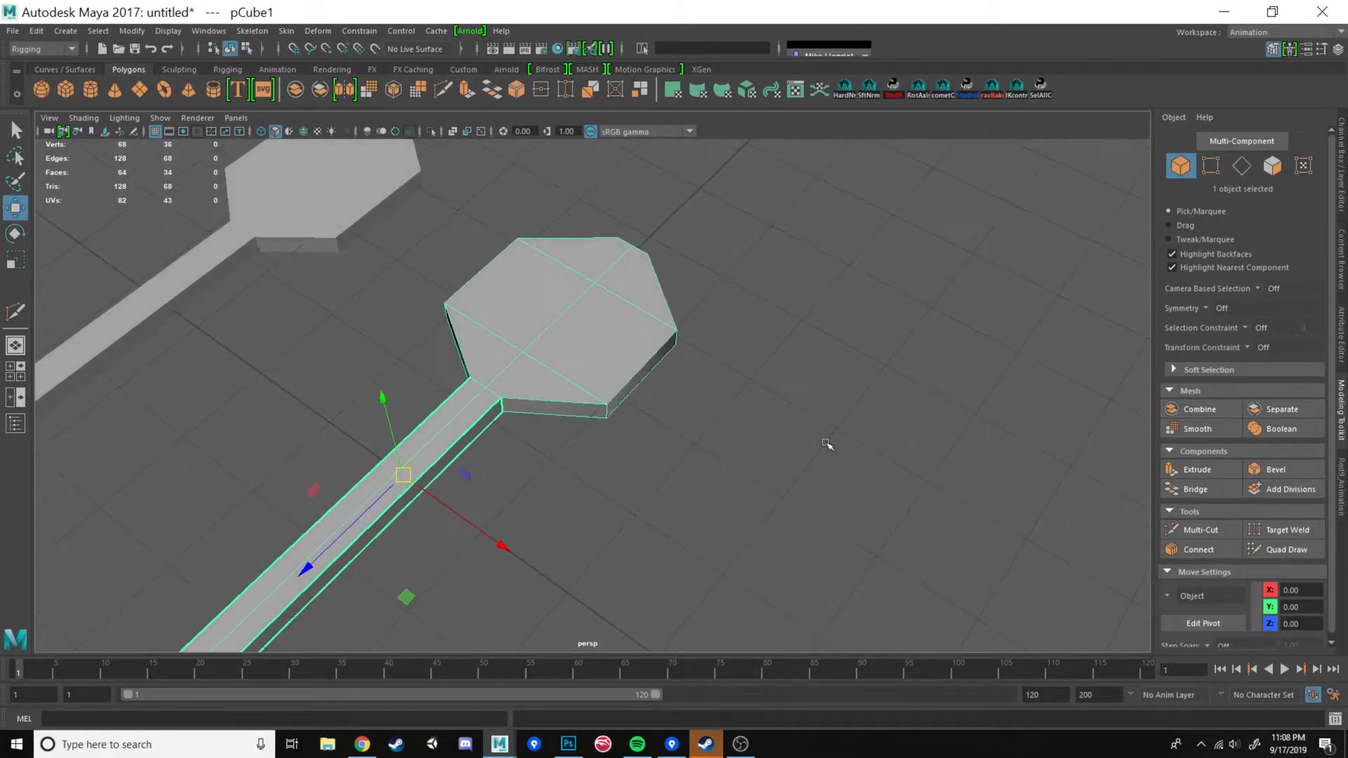
click(1199, 530)
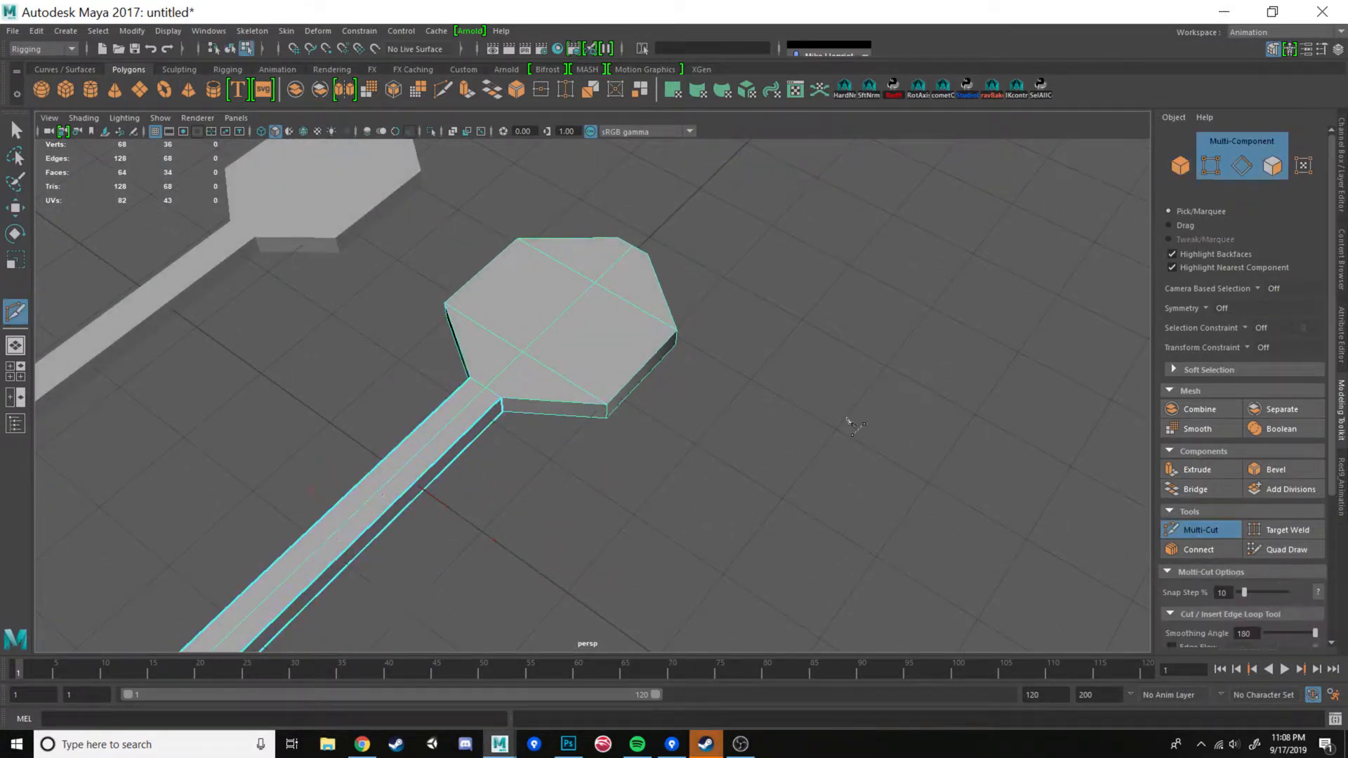
ctrl+click(561, 318)
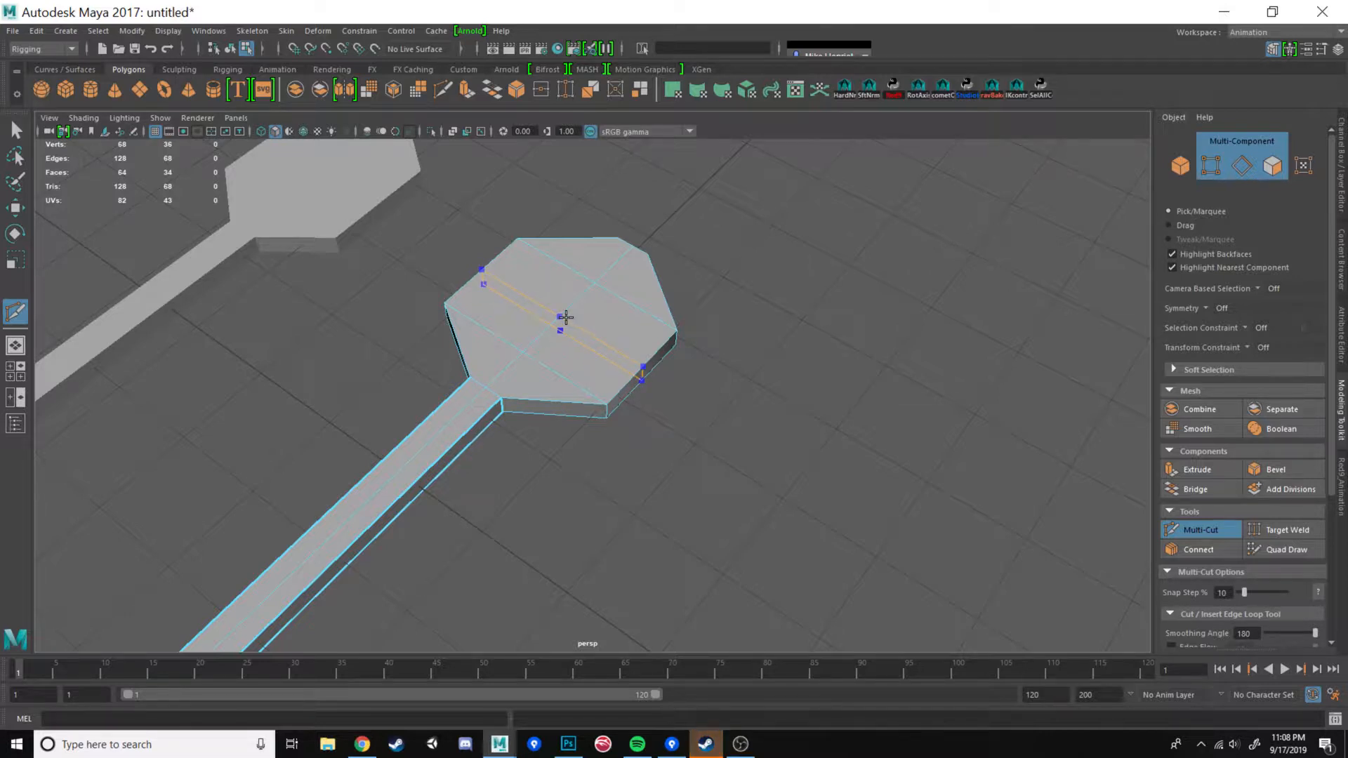
ctrl+click(583, 325)
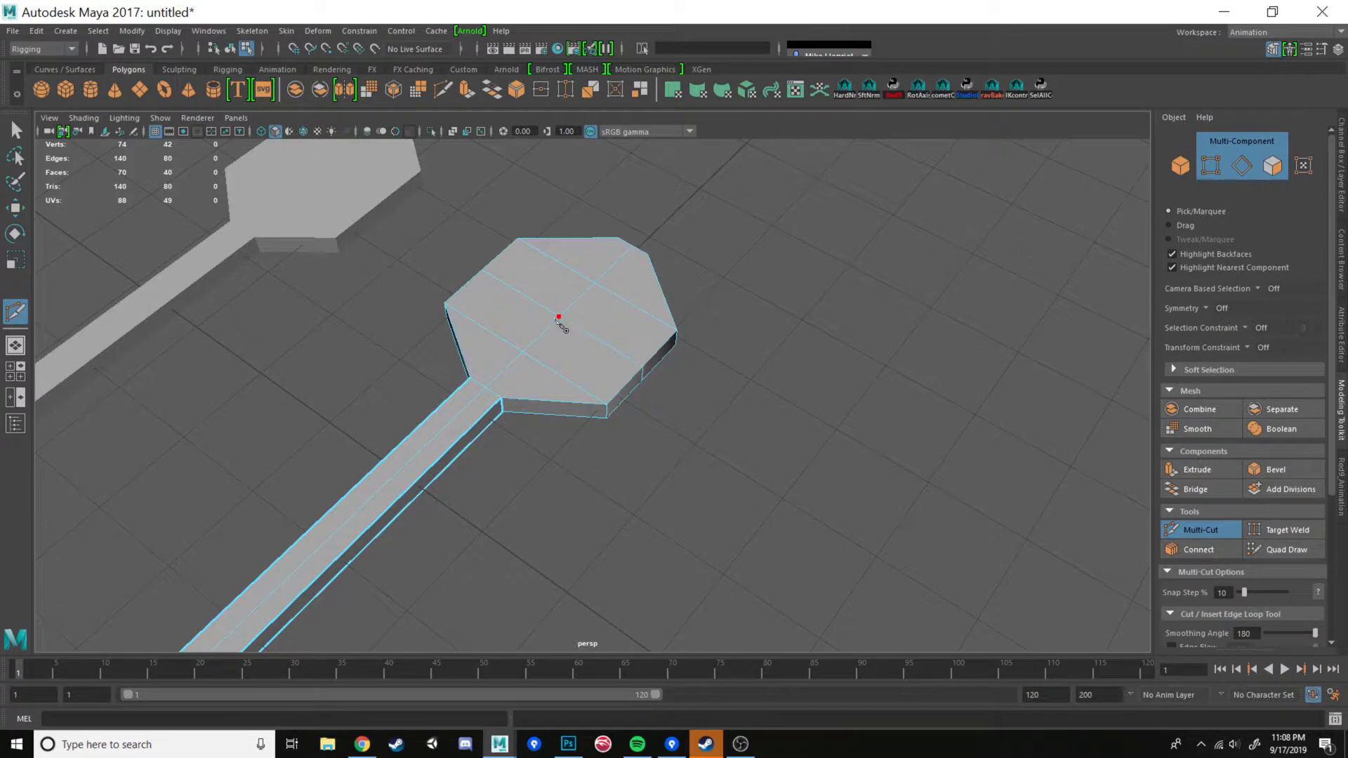
key(ctrl+z)
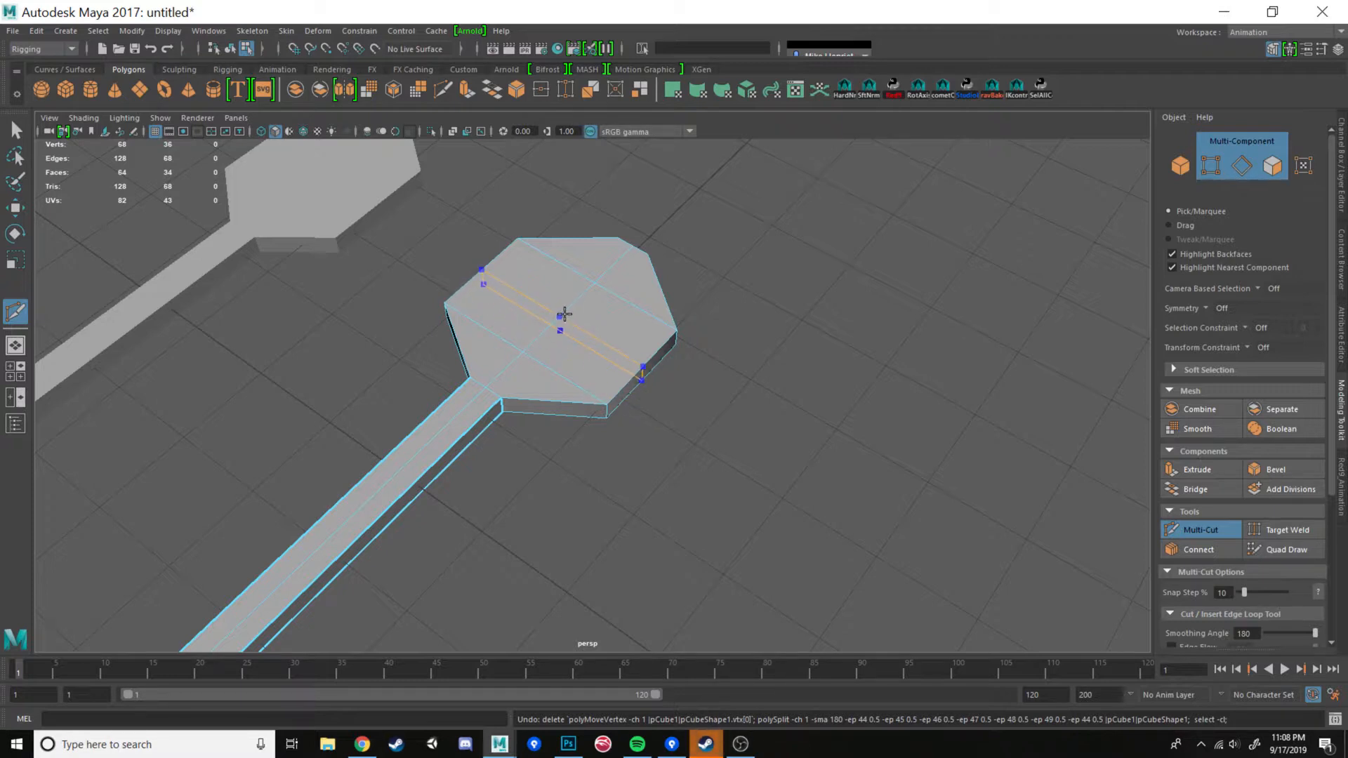
ctrl+shift+click(563, 314)
alt+drag(689, 350, 638, 424)
- Select the side vertices of the bowl's middle edge loop in wireframe and scale them outward along X
key(w)
right_drag(632, 423, 570, 345)
drag(611, 407, 648, 449)
alt+drag(589, 383, 625, 388)
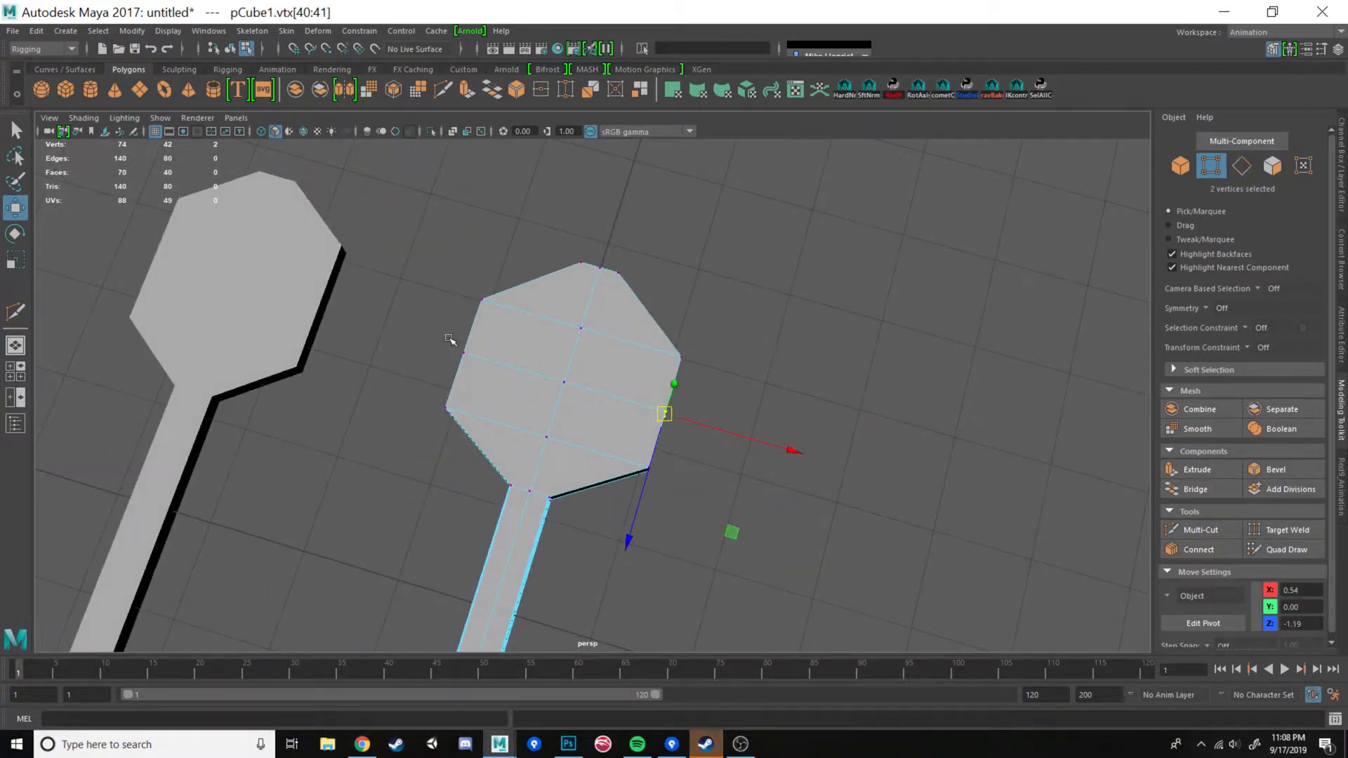
shift+drag(431, 333, 505, 377)
key(4)
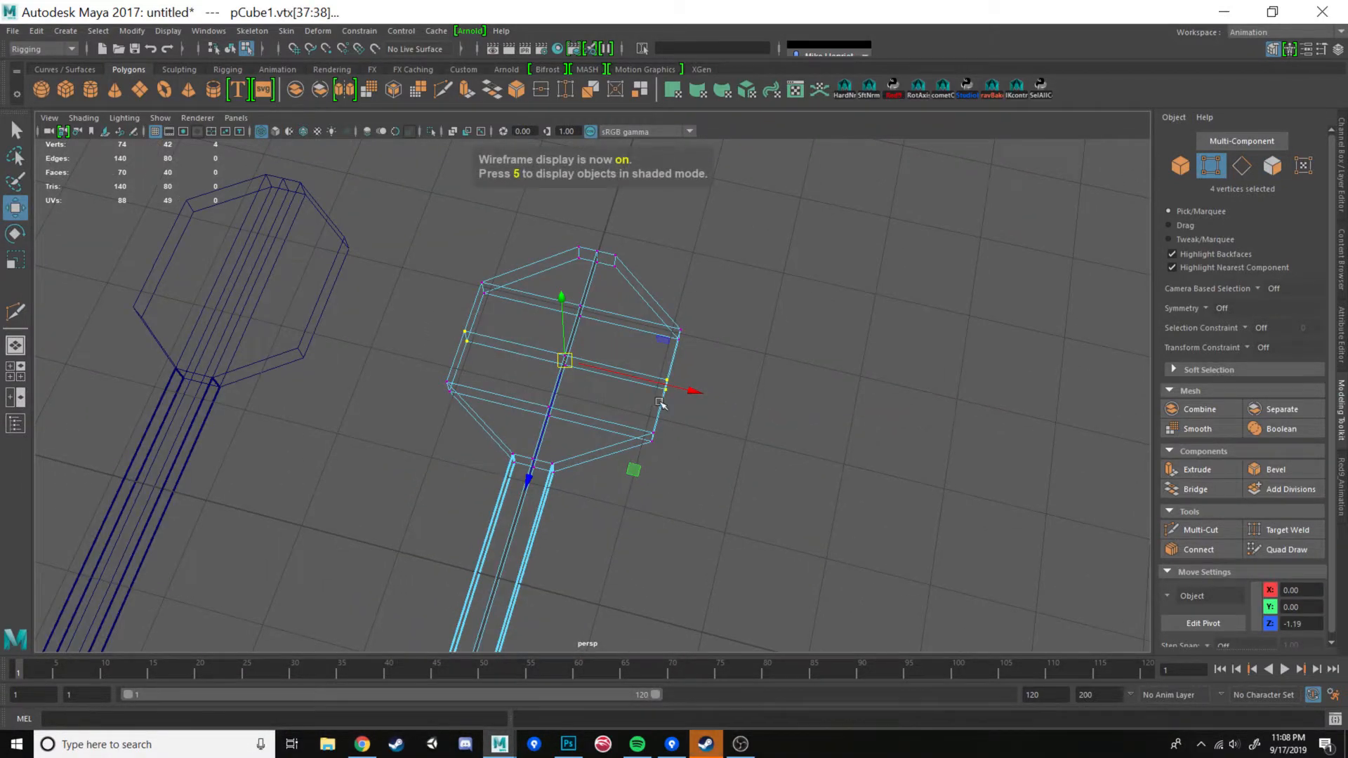
alt+drag(660, 404, 652, 388)
key(r)
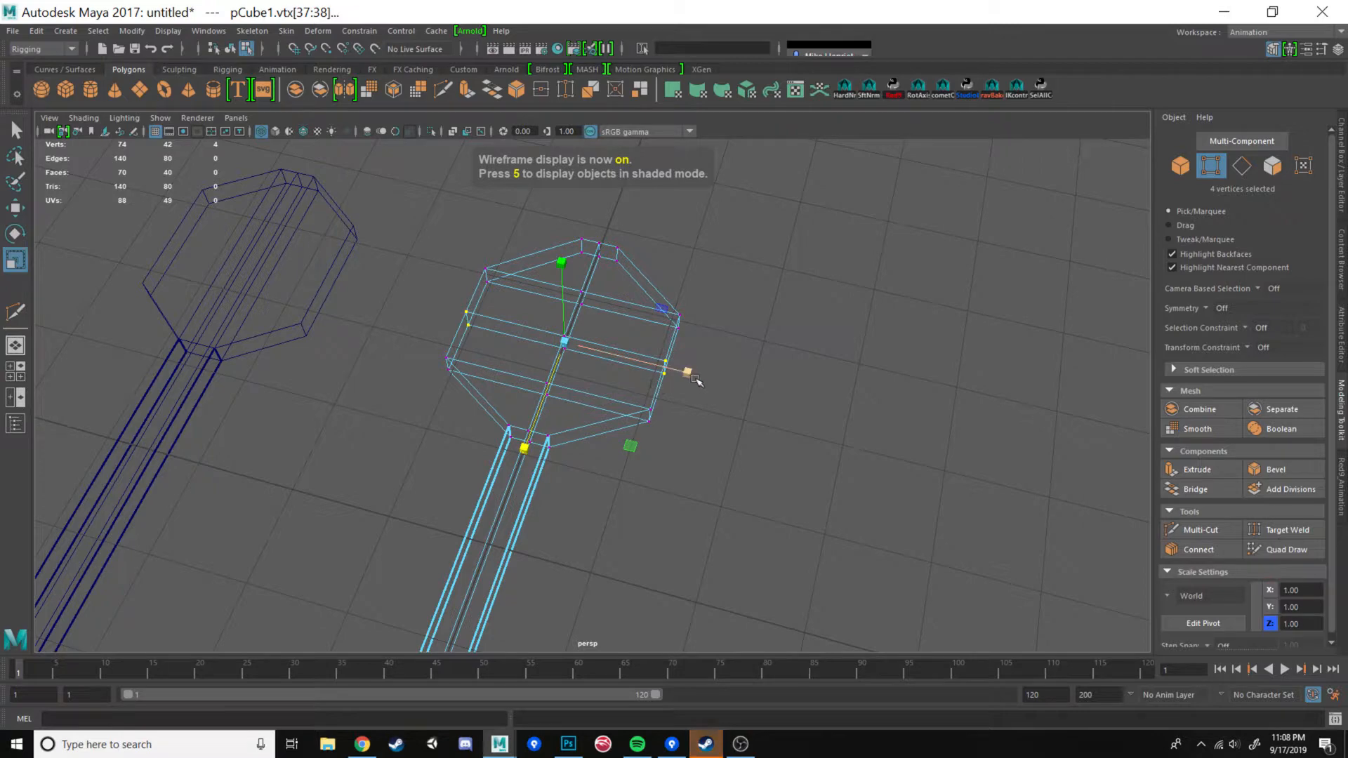
drag(687, 372, 700, 378)
alt+drag(623, 304, 646, 339)
- Scale the outer vertices of the bowl row nearest the handle inward along X and return to object mode
drag(436, 315, 698, 349)
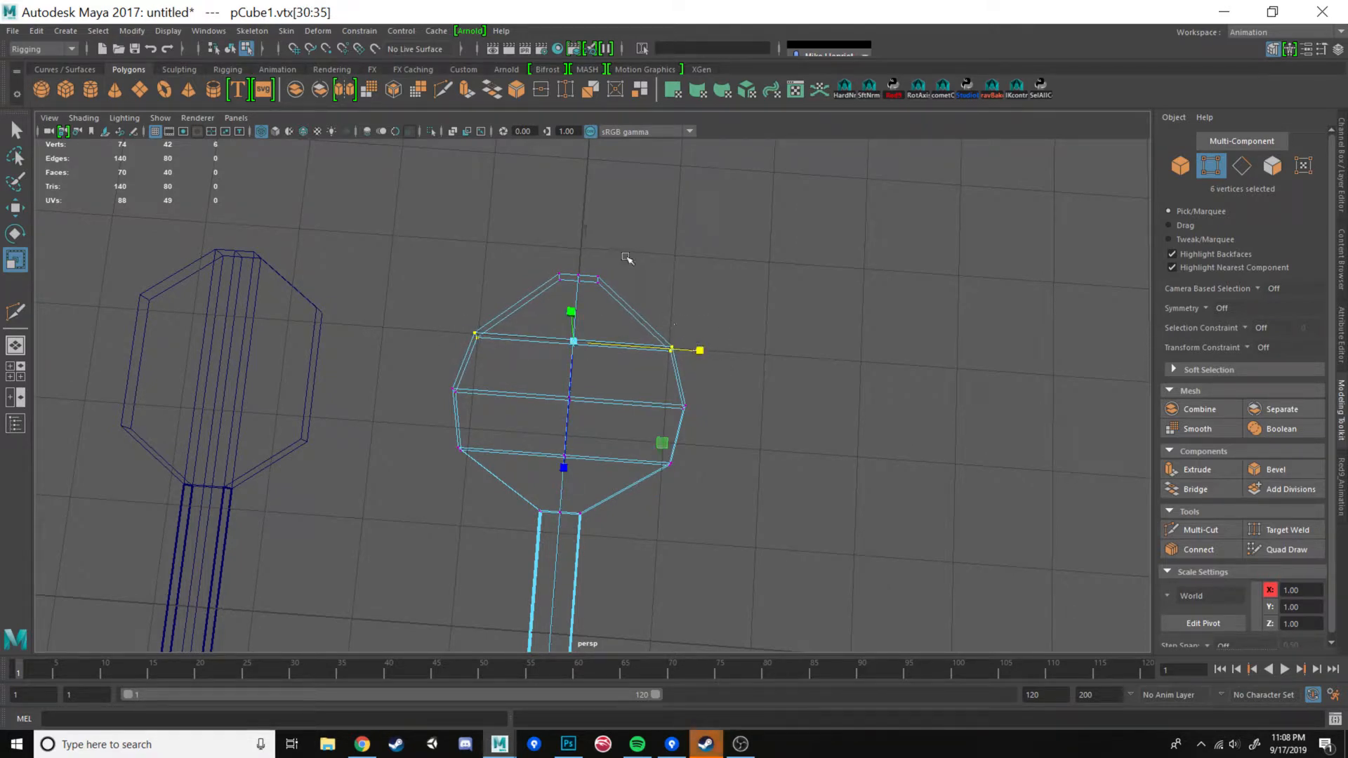
drag(703, 449, 650, 478)
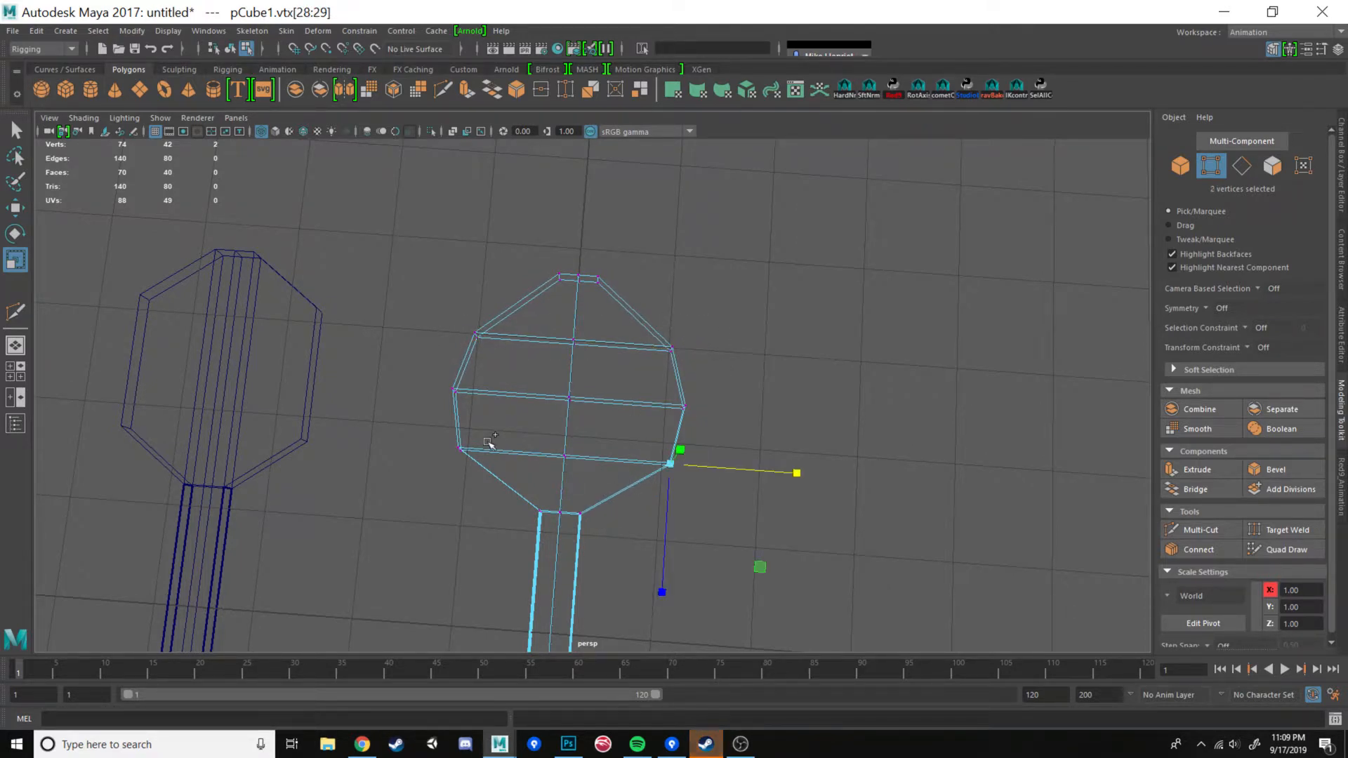
shift+drag(491, 439, 426, 476)
drag(690, 467, 731, 316)
right_drag(618, 331, 678, 330)
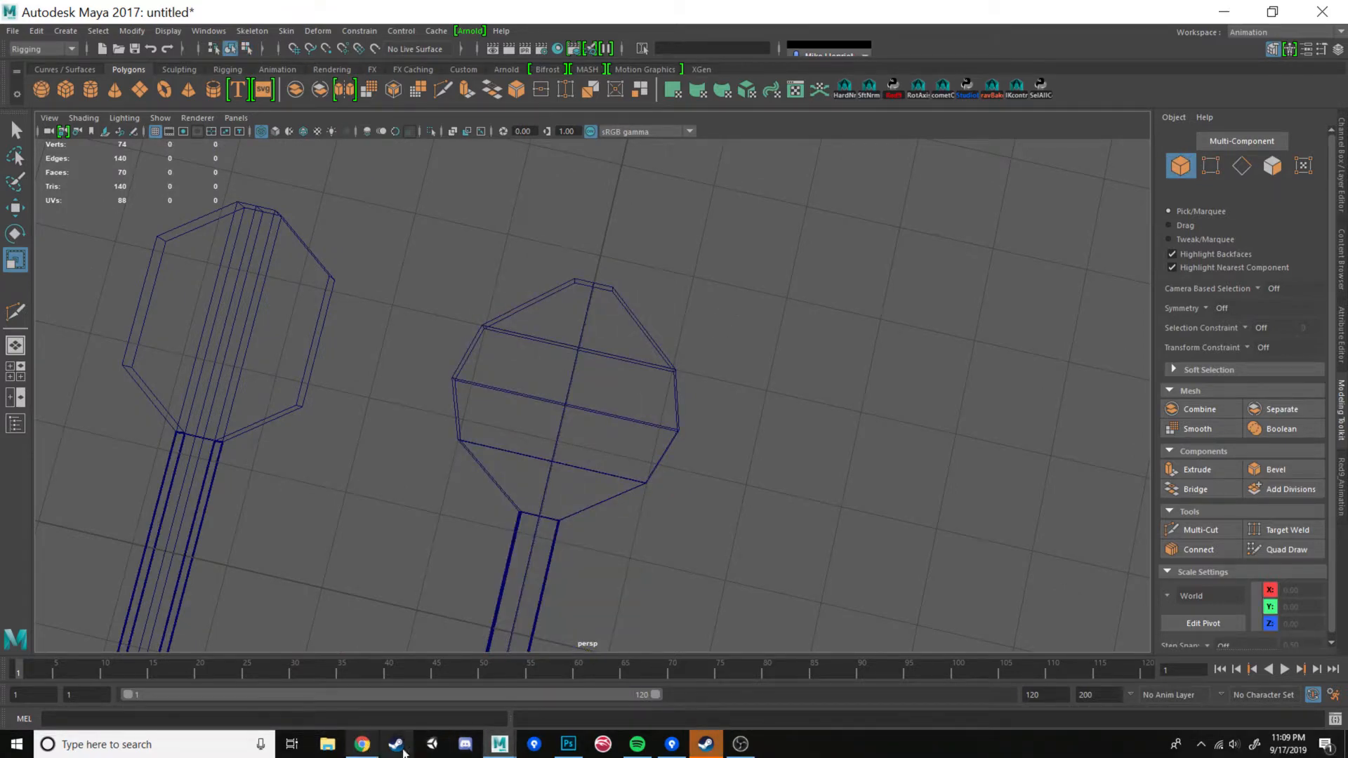
- Switch to Photoshop to check the sketched spoon topology, and return to Maya
click(568, 744)
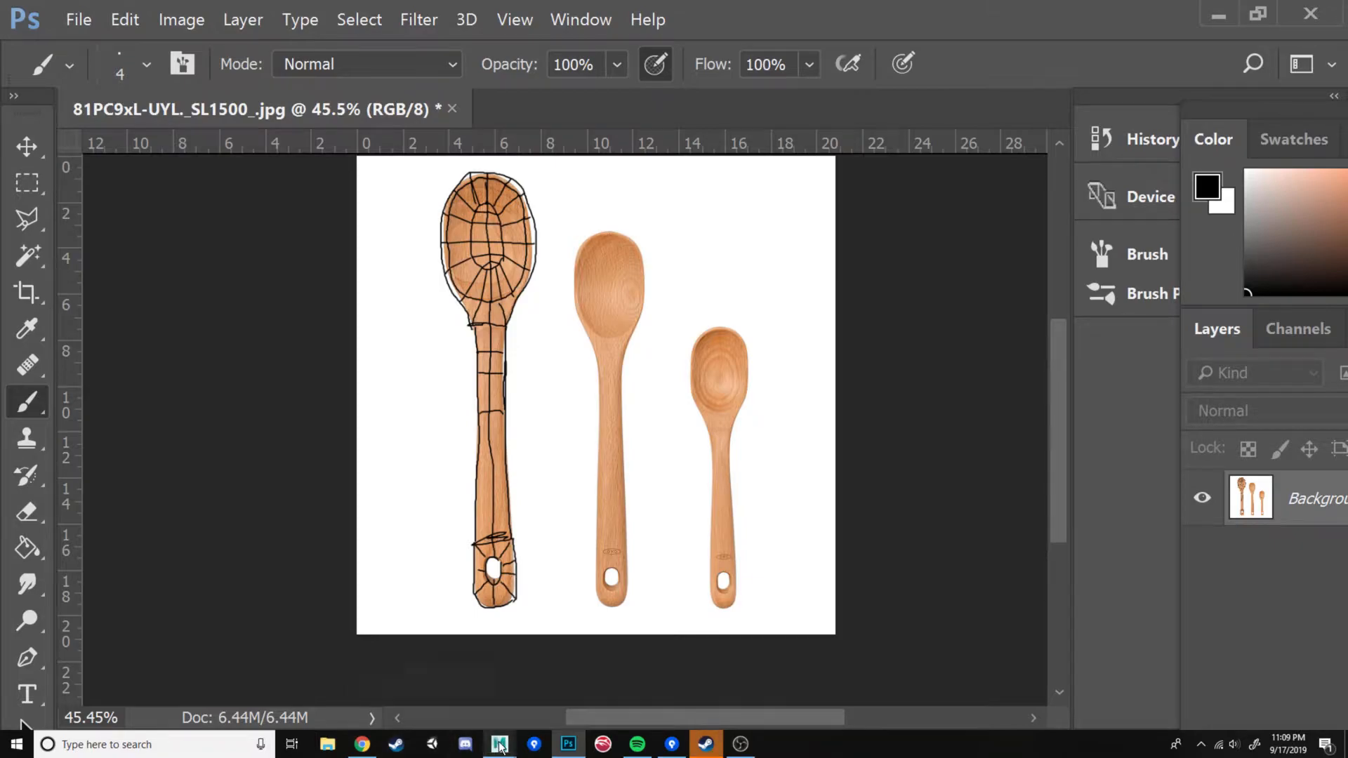
mouse_move(499, 742)
click(541, 693)
- Scale the outer vertices of the bowl's tip wider along X and move them toward the handle to round the tip
click(602, 297)
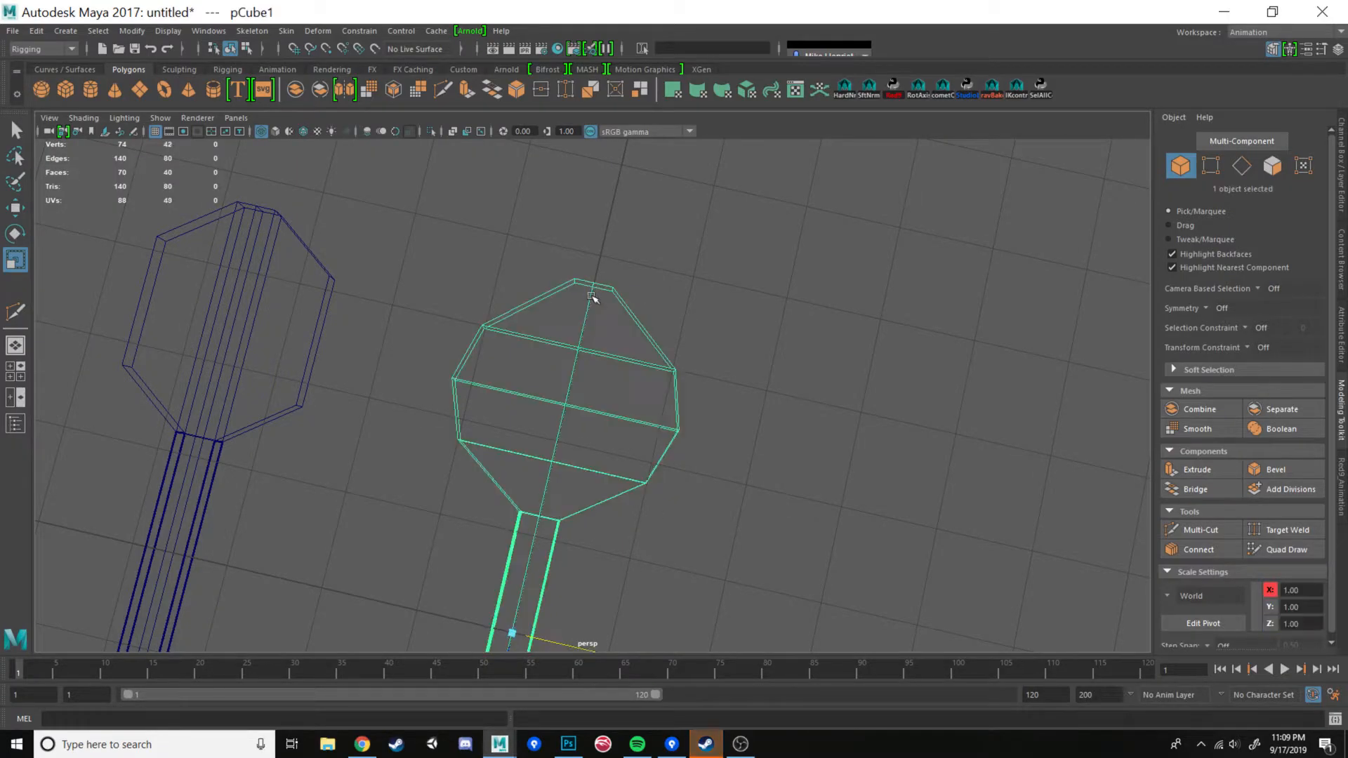
right_drag(583, 299, 541, 247)
drag(538, 246, 651, 333)
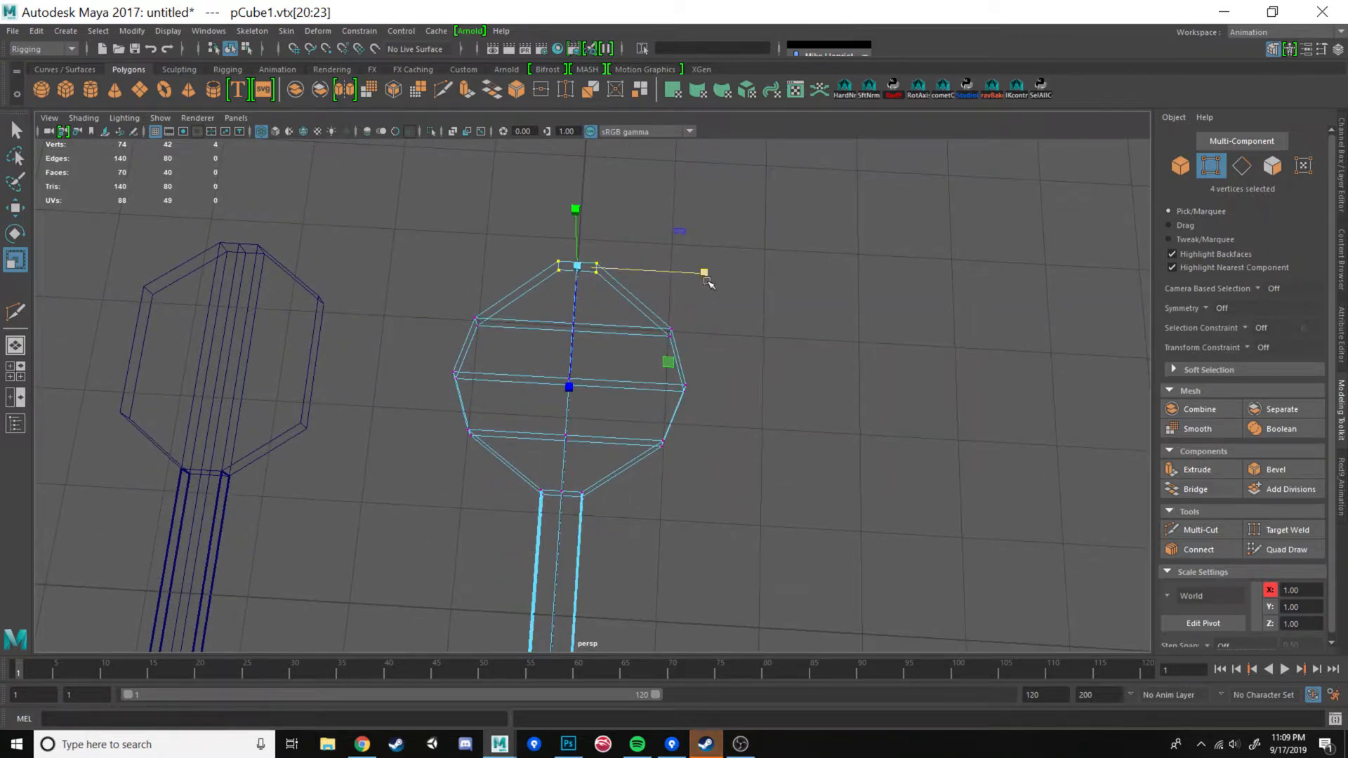
drag(708, 283, 871, 295)
key(w)
click(570, 372)
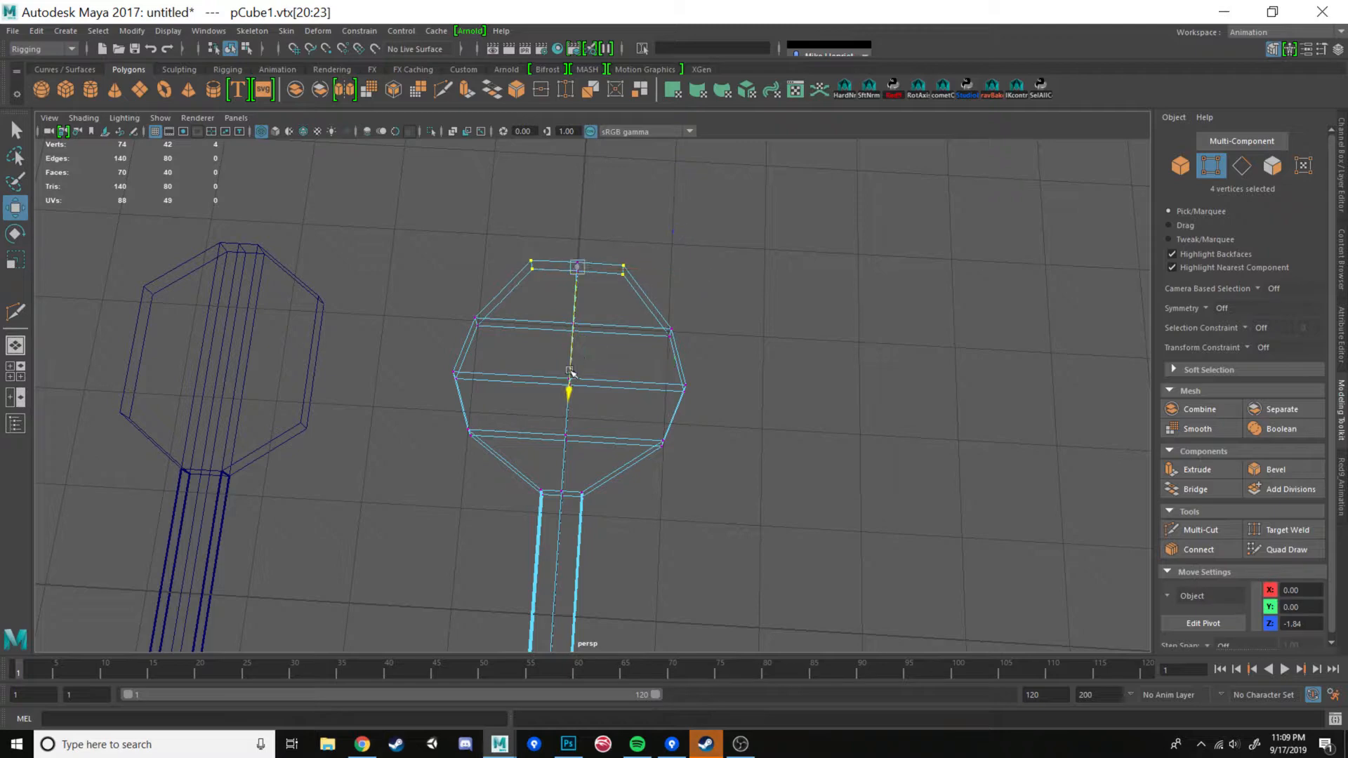
drag(570, 372, 571, 385)
mouse_move(613, 386)
alt+mouse_down()
mouse_move(508, 418)
mouse_move(457, 391)
mouse_move(465, 357)
mouse_move(520, 337)
mouse_move(557, 382)
mouse_move(626, 351)
mouse_move(622, 395)
mouse_move(616, 382)
alt+mouse_up()
- Insert an edge loop across the bowl's taper near the handle and scale its outer vertices outward along X
click(1206, 532)
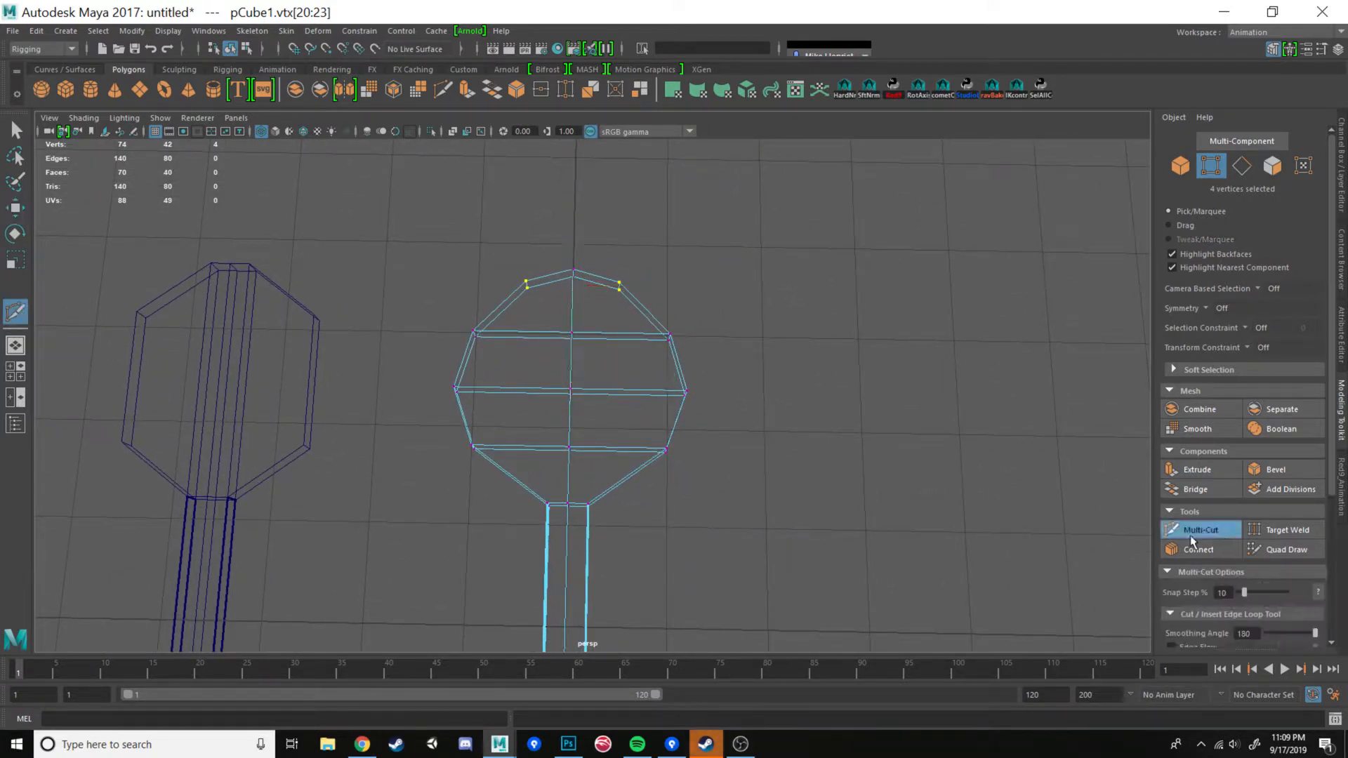
ctrl+click(626, 479)
key(w)
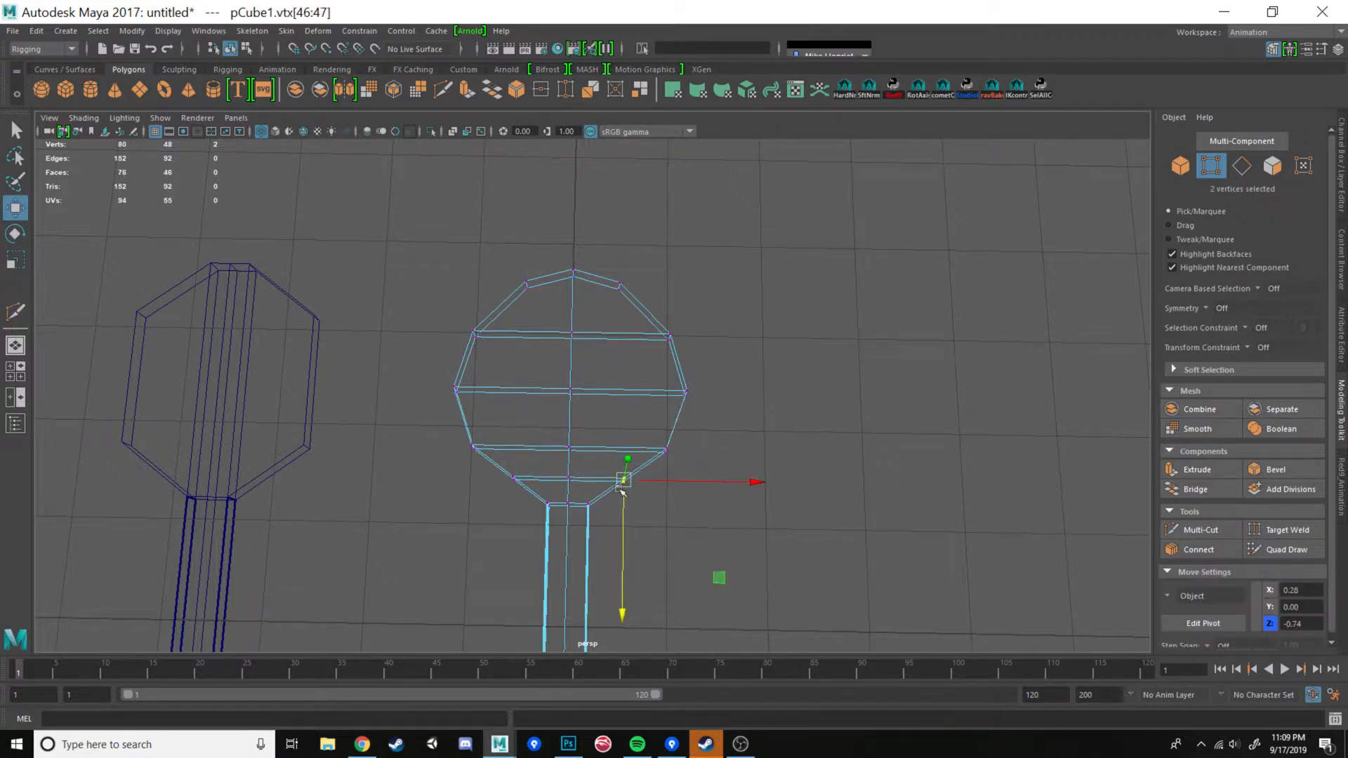
shift+drag(527, 468, 490, 495)
key(r)
alt+drag(687, 511, 744, 408)
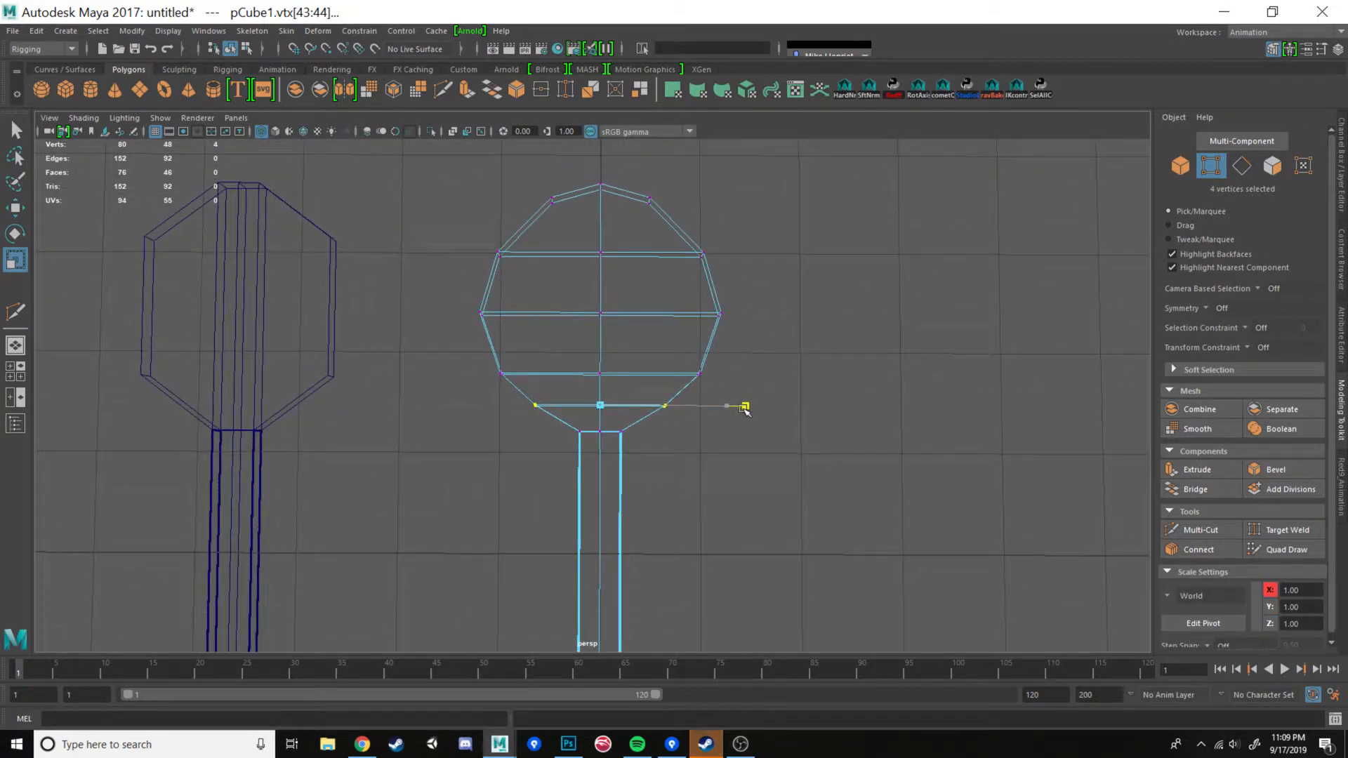
- Move the bowl row above the taper toward the middle row and even out both rows' widths along X
drag(488, 341, 737, 391)
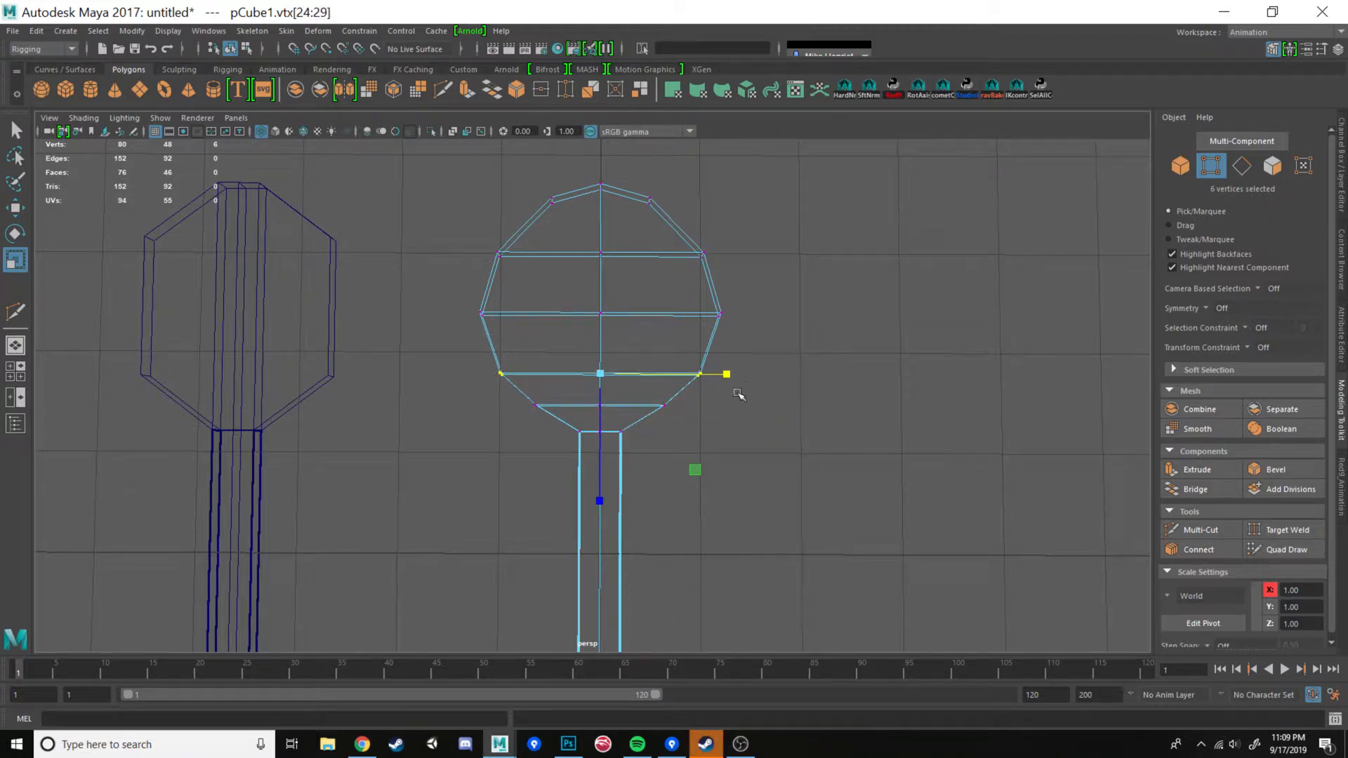
key(w)
drag(598, 467, 603, 454)
key(r)
drag(729, 362, 749, 369)
drag(767, 285, 397, 325)
drag(733, 316, 731, 310)
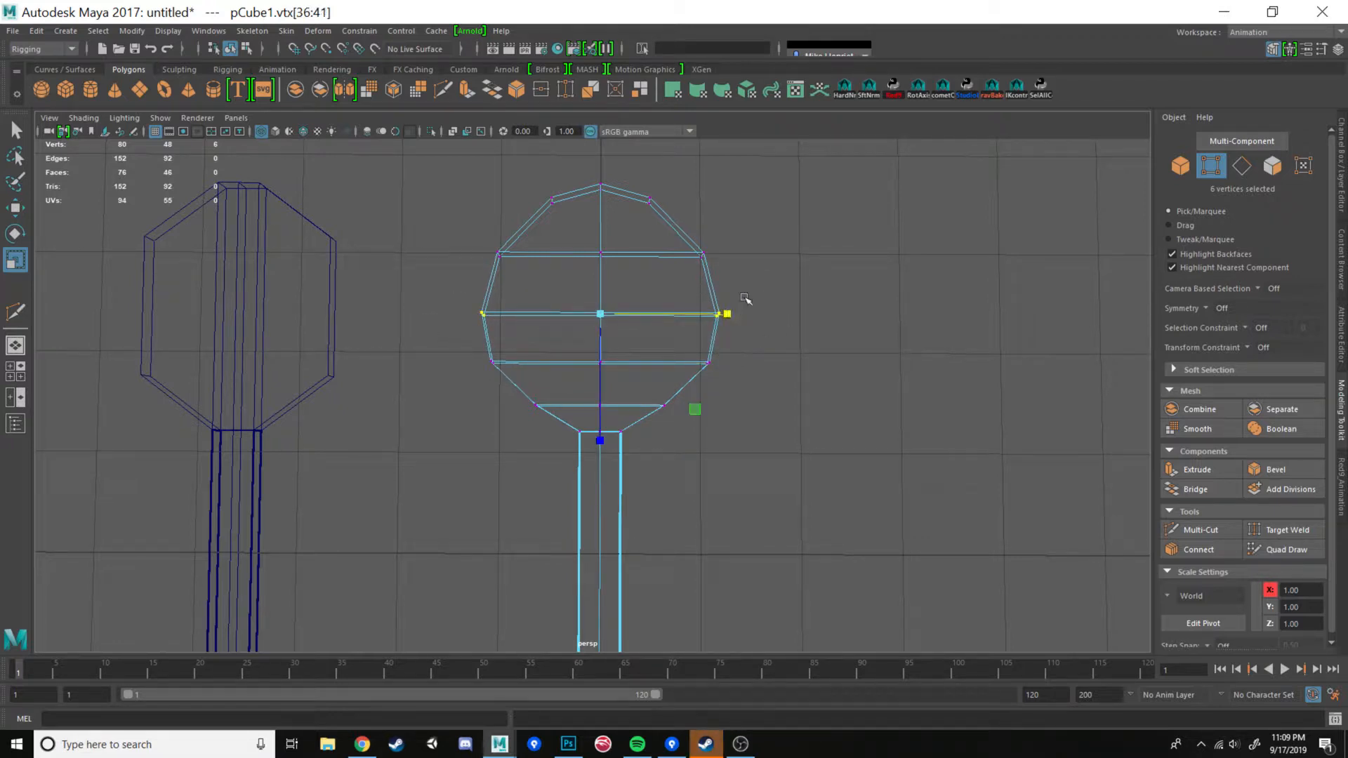
- Move the bowl's upper row and tip vertices toward the handle along Z, and adjust the tip row separately
drag(471, 224, 777, 295)
shift+drag(512, 171, 704, 243)
key(w)
drag(607, 321, 573, 255)
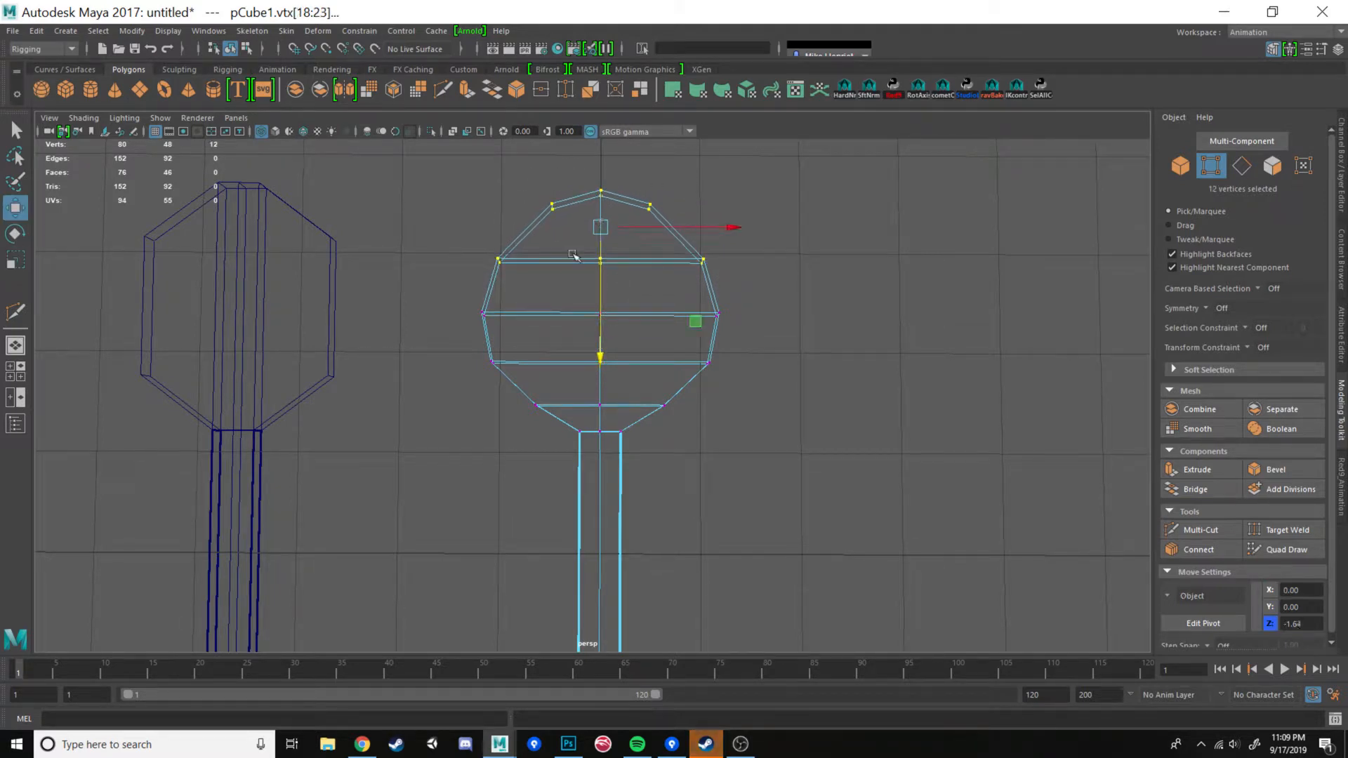
drag(457, 242, 740, 291)
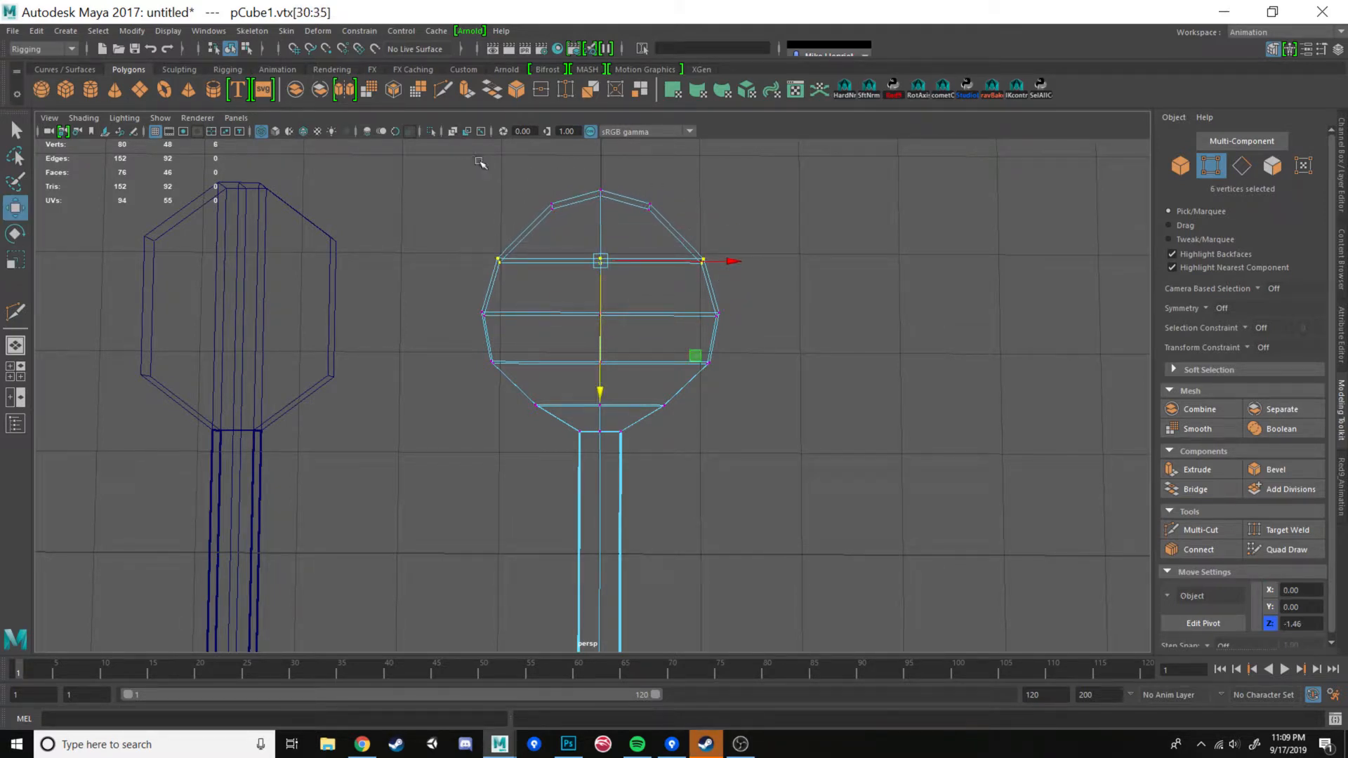
drag(485, 152, 654, 217)
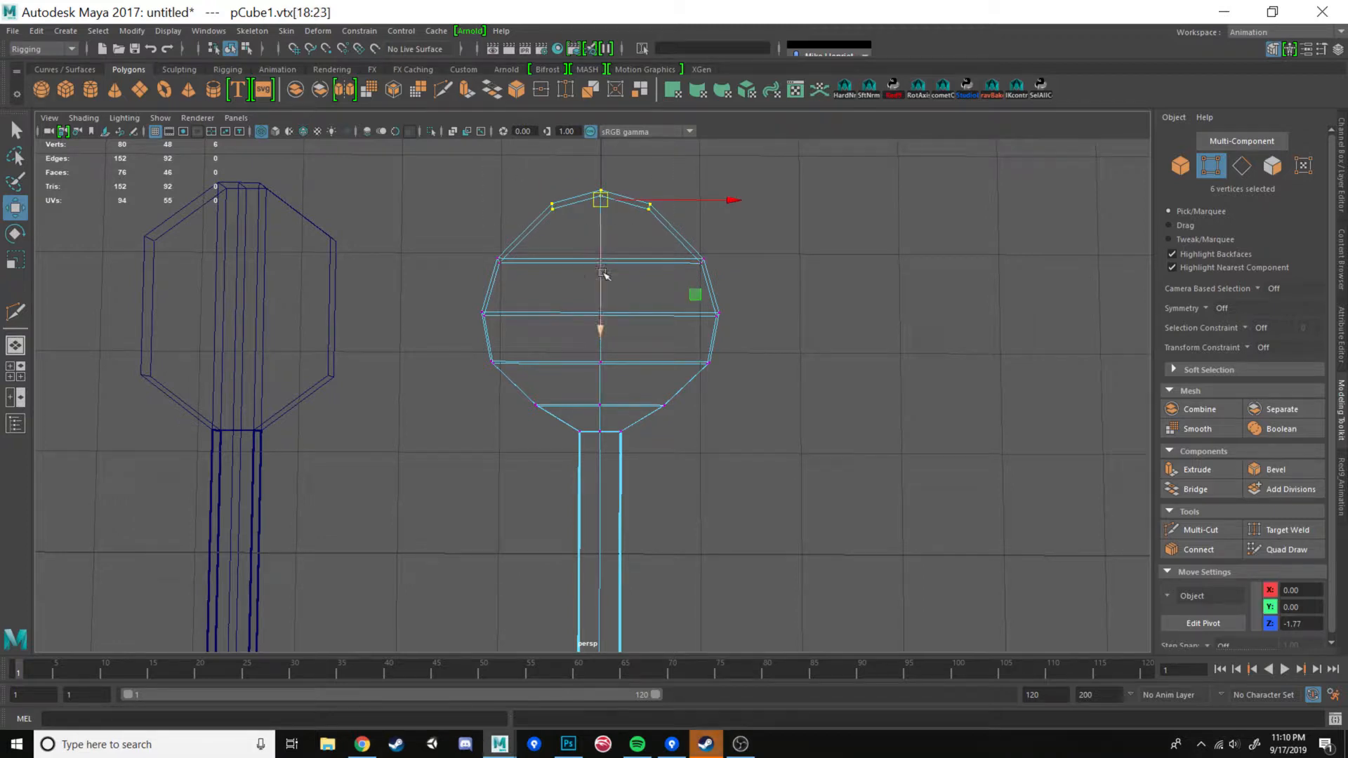
drag(602, 272, 603, 281)
- Scale all bowl vertices except the handle junction narrower along X, and display both spoons shaded in object mode
scroll(621, 292, down, 3)
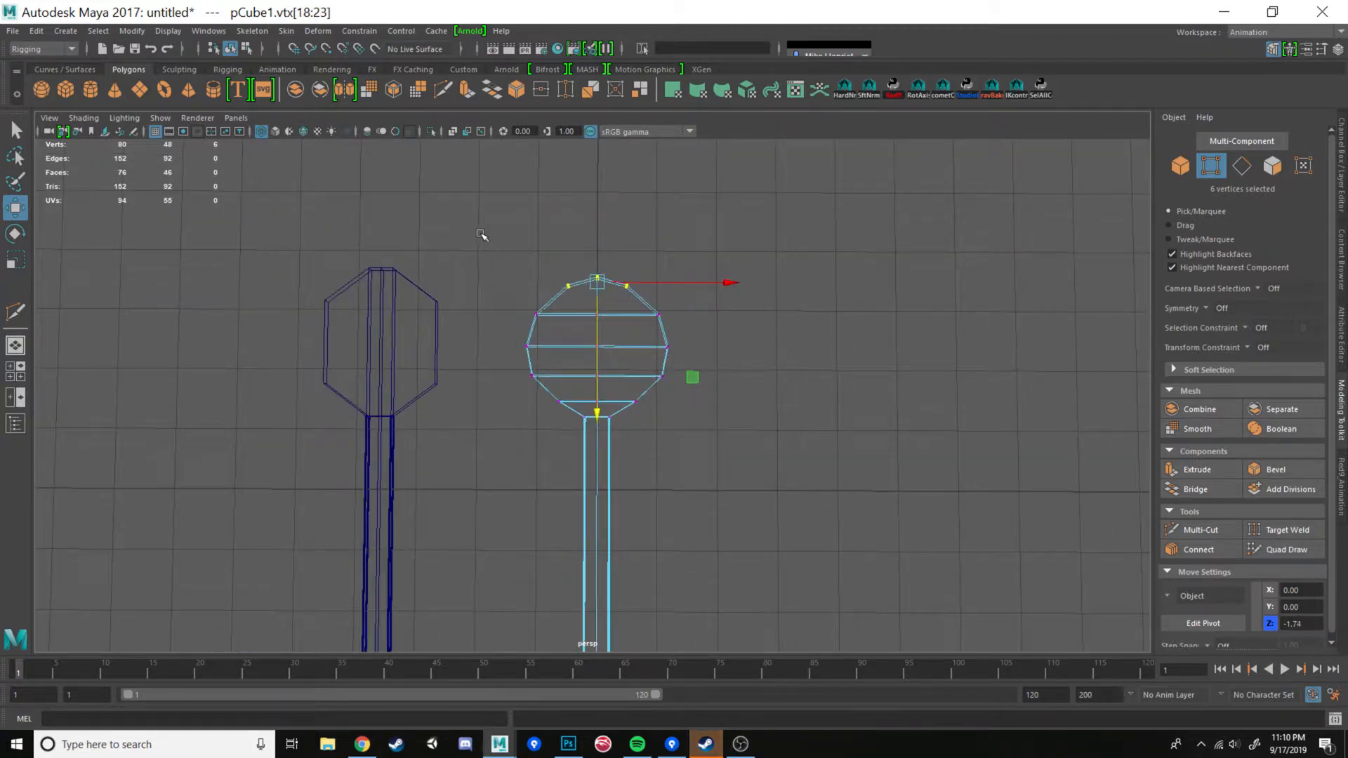
drag(481, 234, 735, 430)
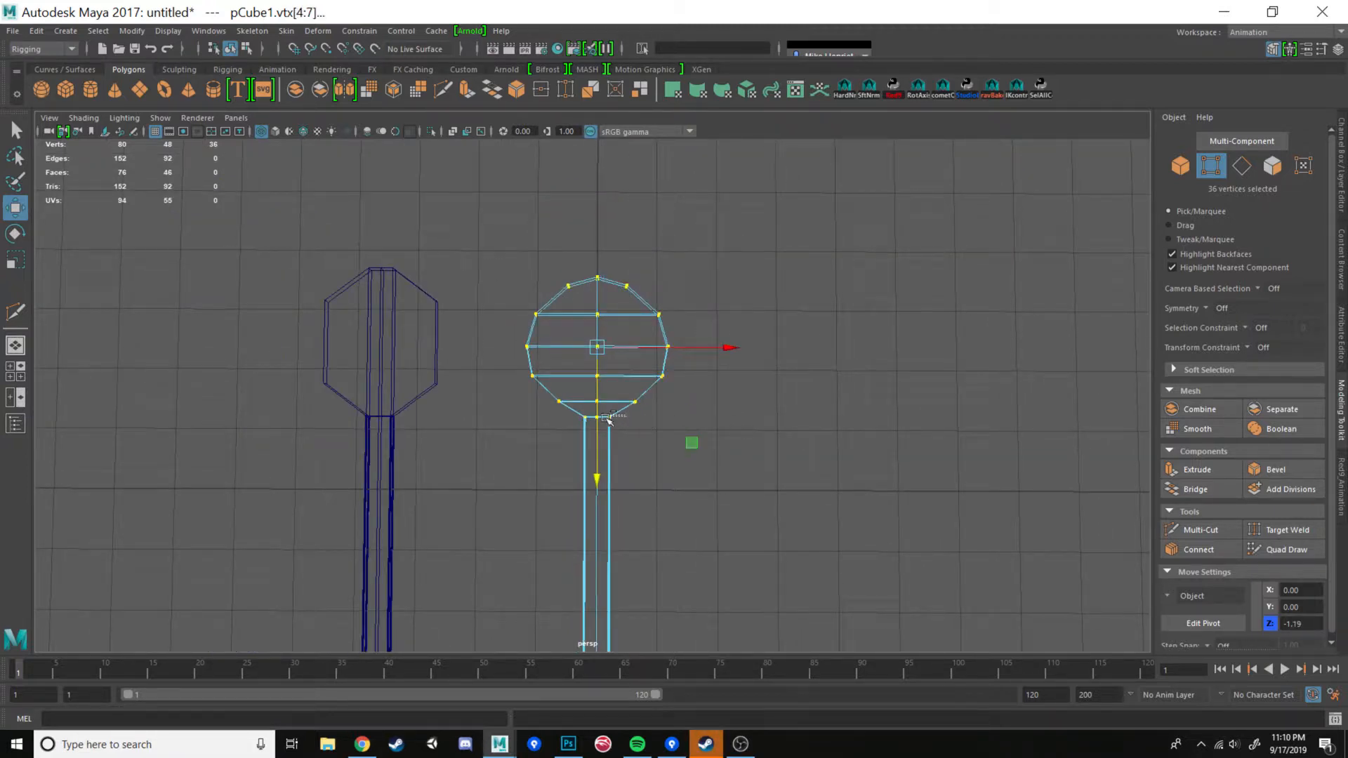
ctrl+drag(607, 419, 554, 426)
key(r)
drag(728, 341, 663, 316)
key(F8)
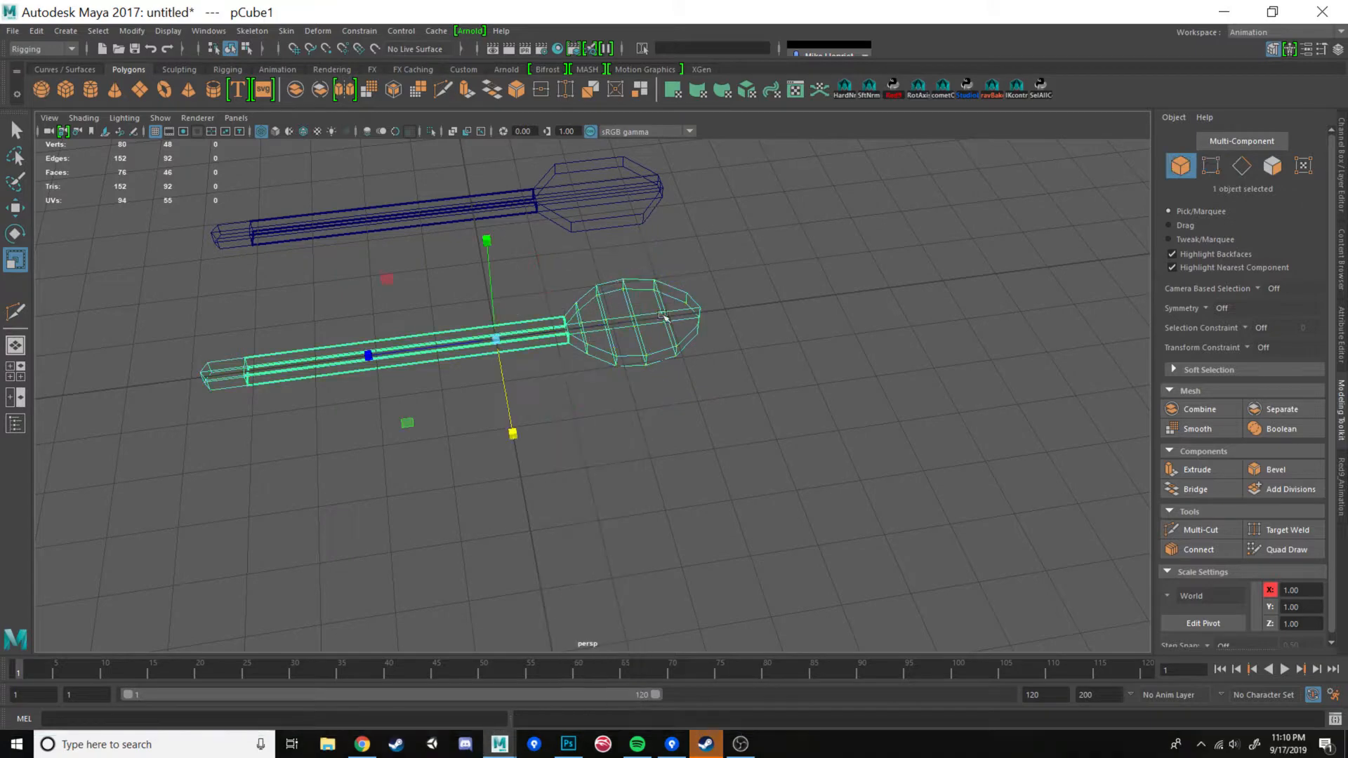
click(765, 307)
key(5)
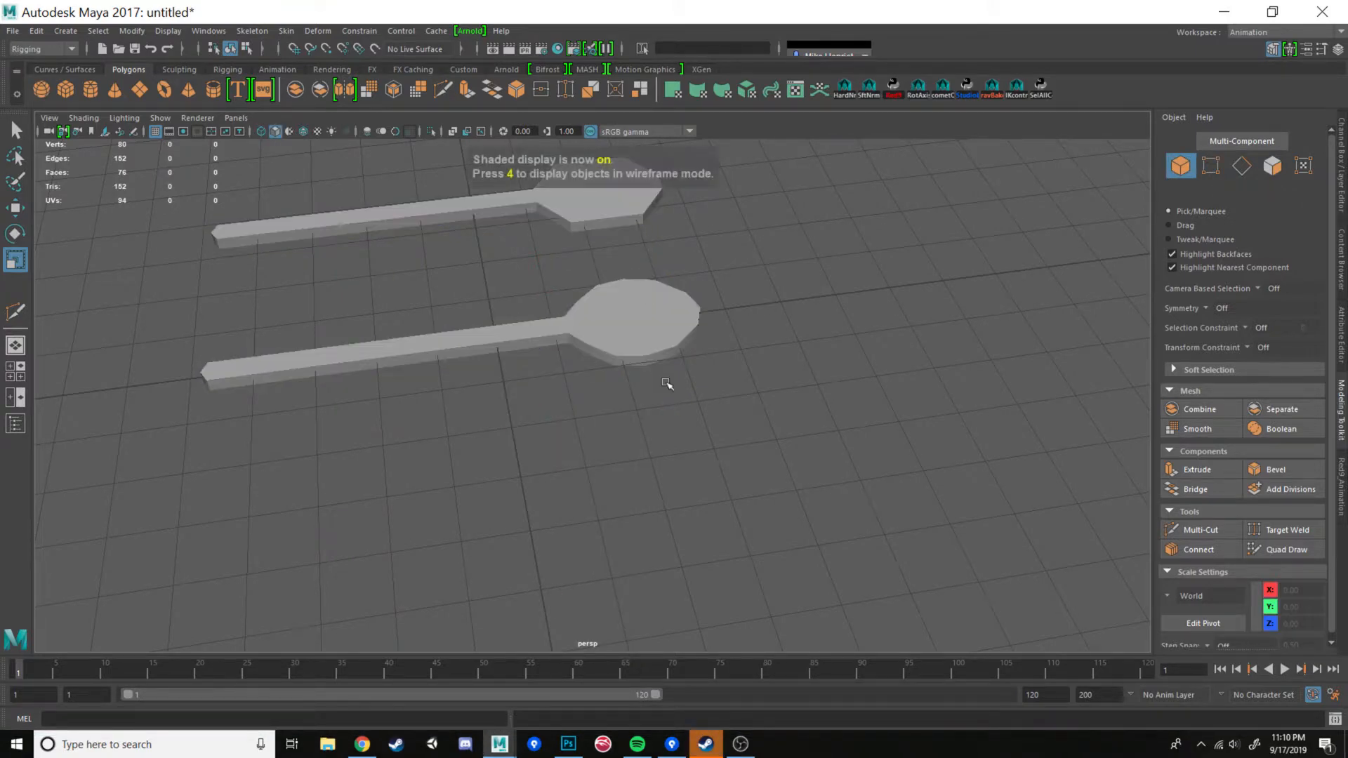
mouse_move(620, 385)
alt+mouse_down()
mouse_move(716, 355)
mouse_move(598, 367)
alt+mouse_up()
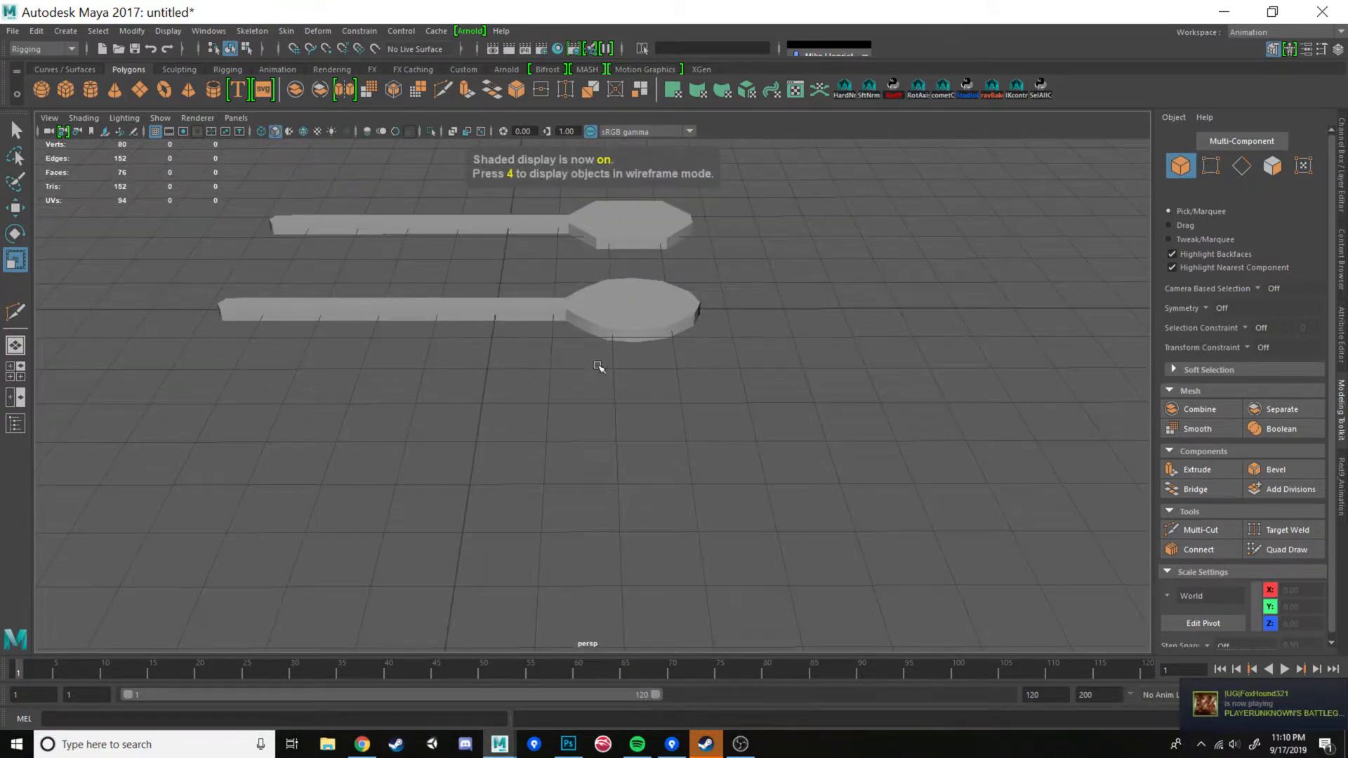
- Select the rounded spoon and switch it to face selection
click(620, 323)
scroll(632, 309, up, 5)
alt+middle_drag(638, 301, 605, 407)
alt+drag(605, 407, 620, 417)
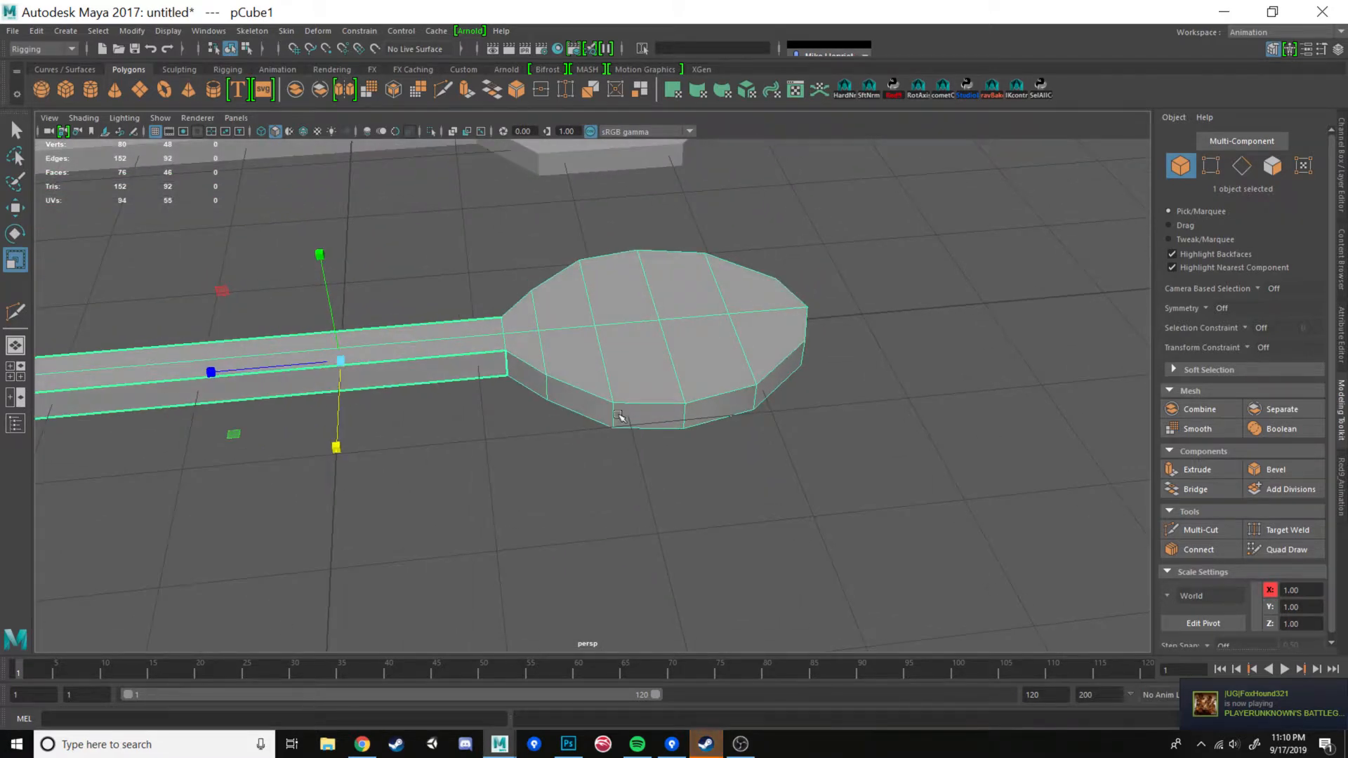
right_drag(608, 310, 601, 344)
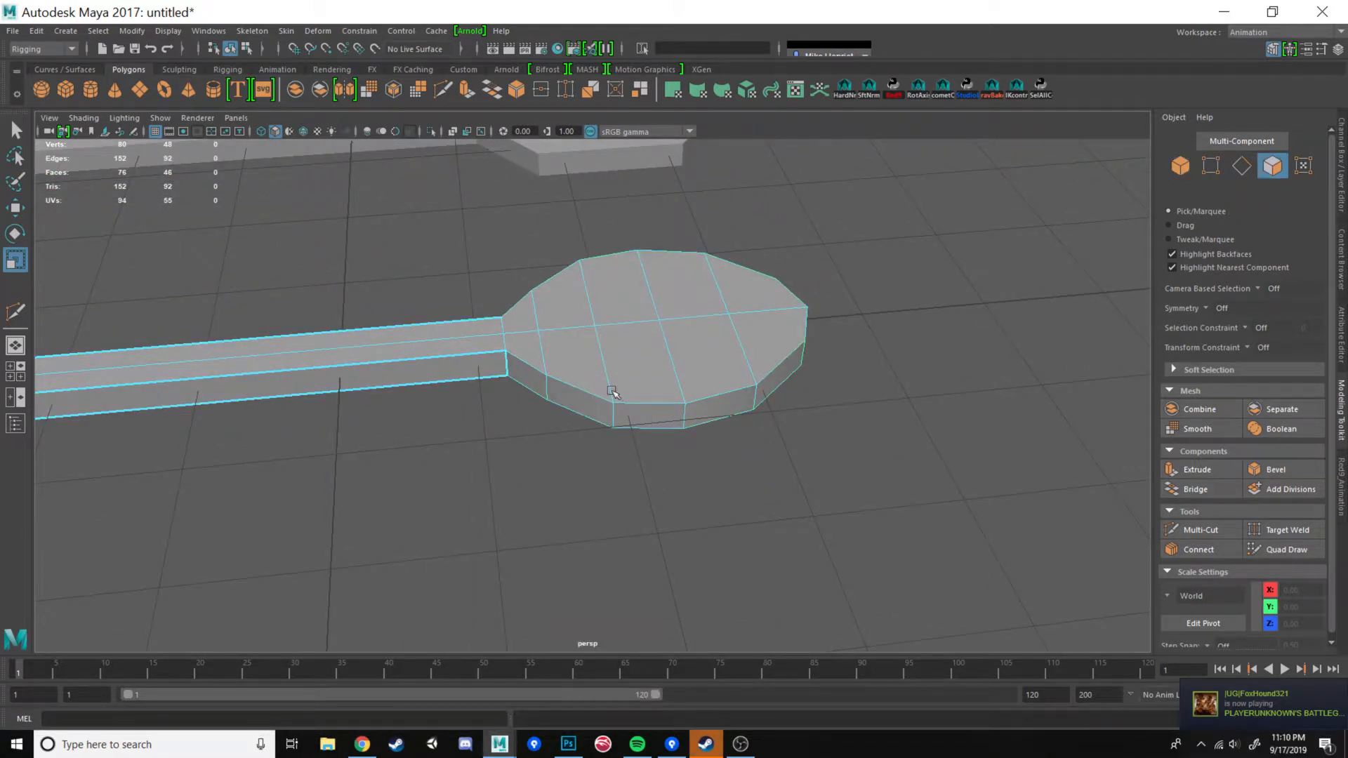
- Examine the sketched bowl topology on the spoon photo in Photoshop and return to the Maya scene
click(568, 744)
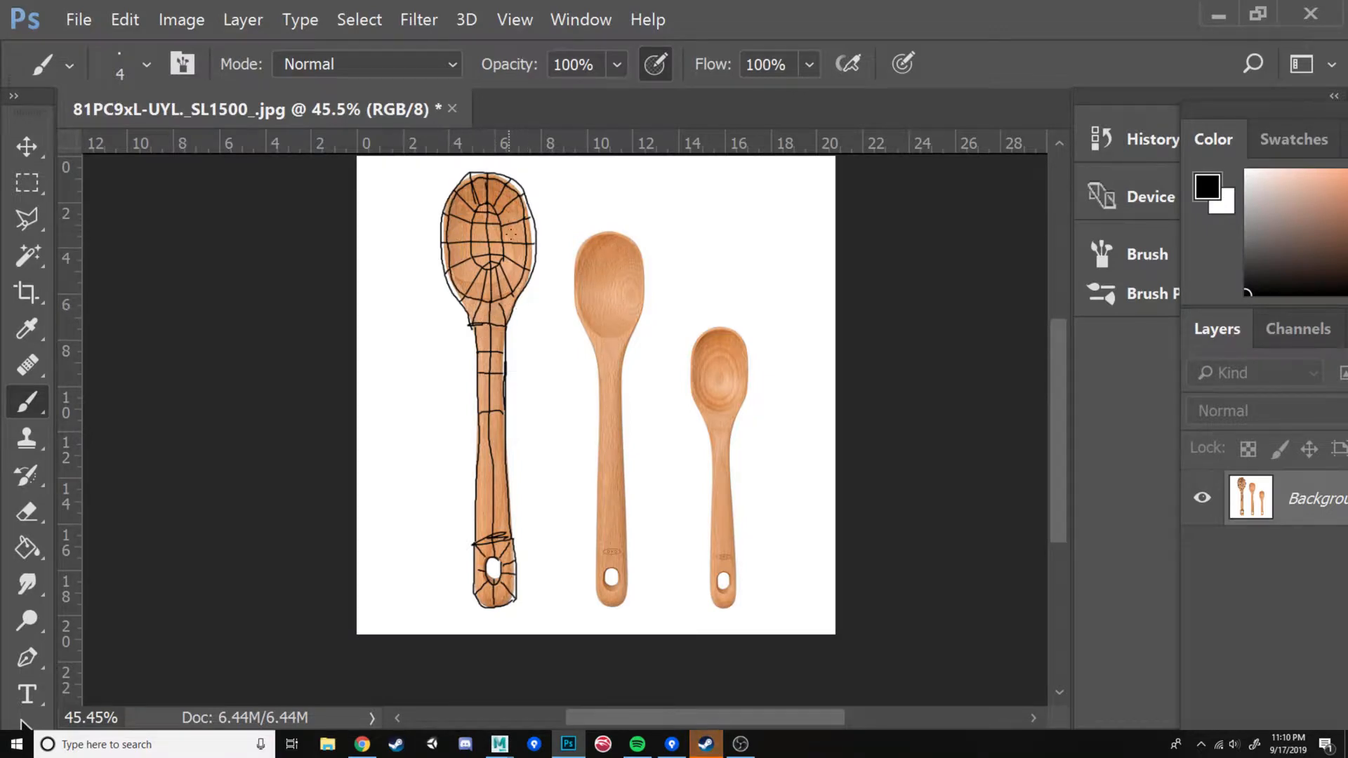
mouse_move(500, 742)
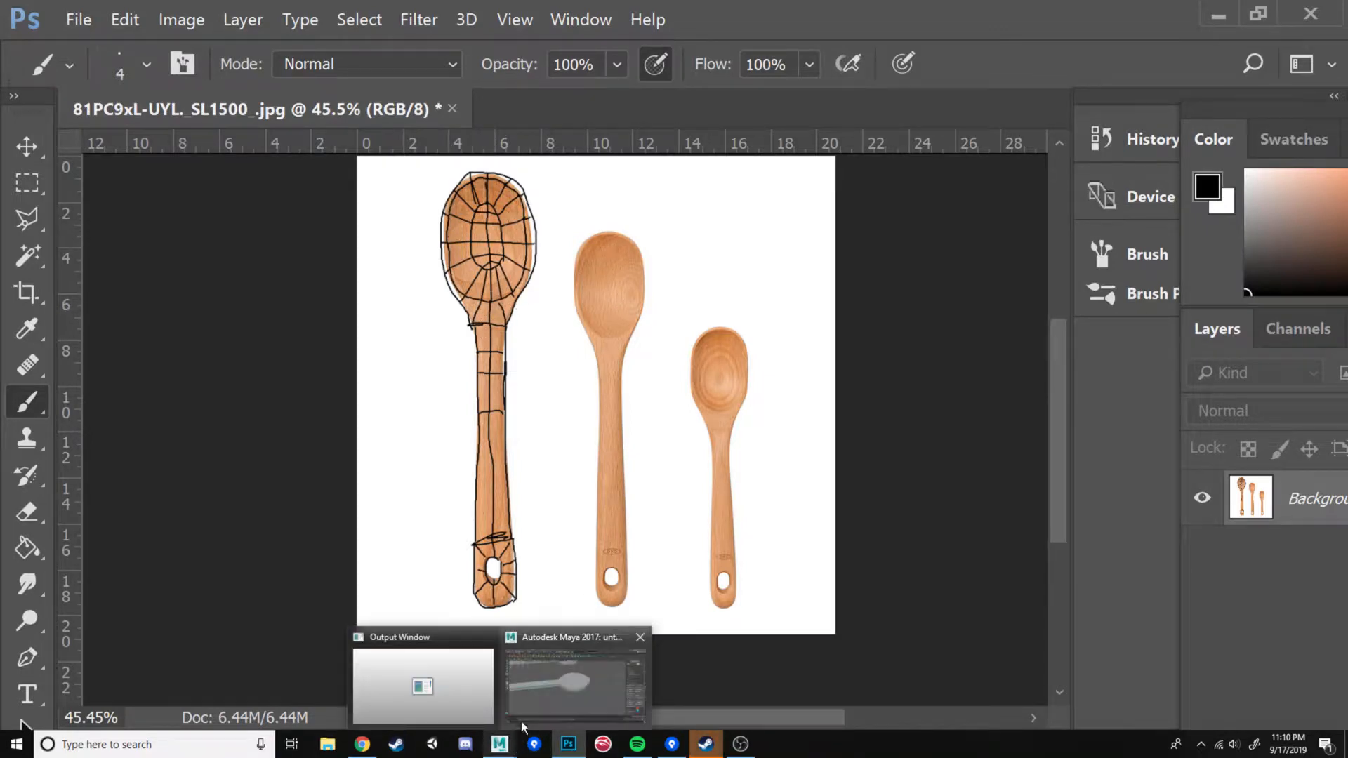
click(532, 702)
alt+drag(551, 504, 536, 523)
alt+middle_drag(536, 524, 526, 534)
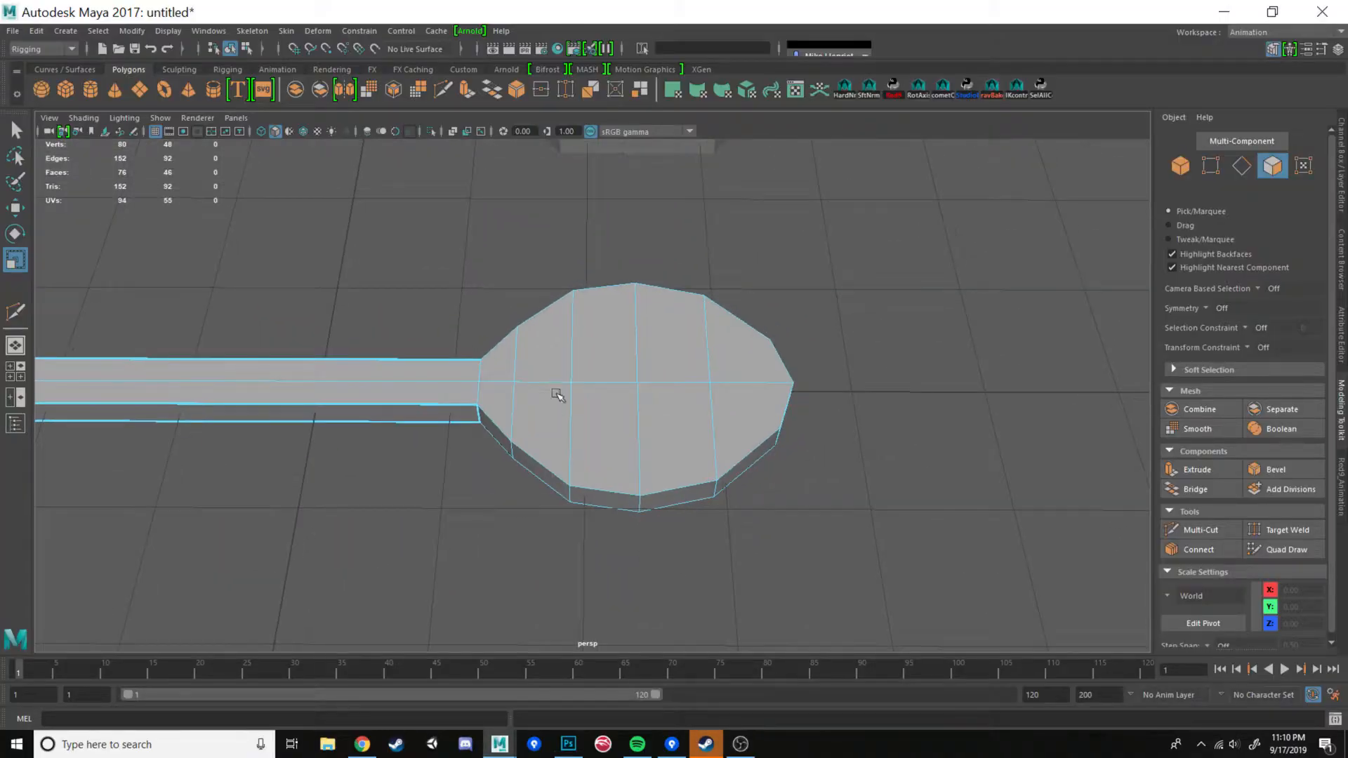
- Select all ten faces on the top of the rounded spoon's bowl
key(w)
mouse_move(516, 371)
alt+mouse_down()
mouse_move(638, 370)
mouse_move(538, 371)
alt+mouse_up()
click(508, 346)
shift+click(554, 337)
shift+click(612, 334)
shift+click(678, 336)
shift+click(745, 344)
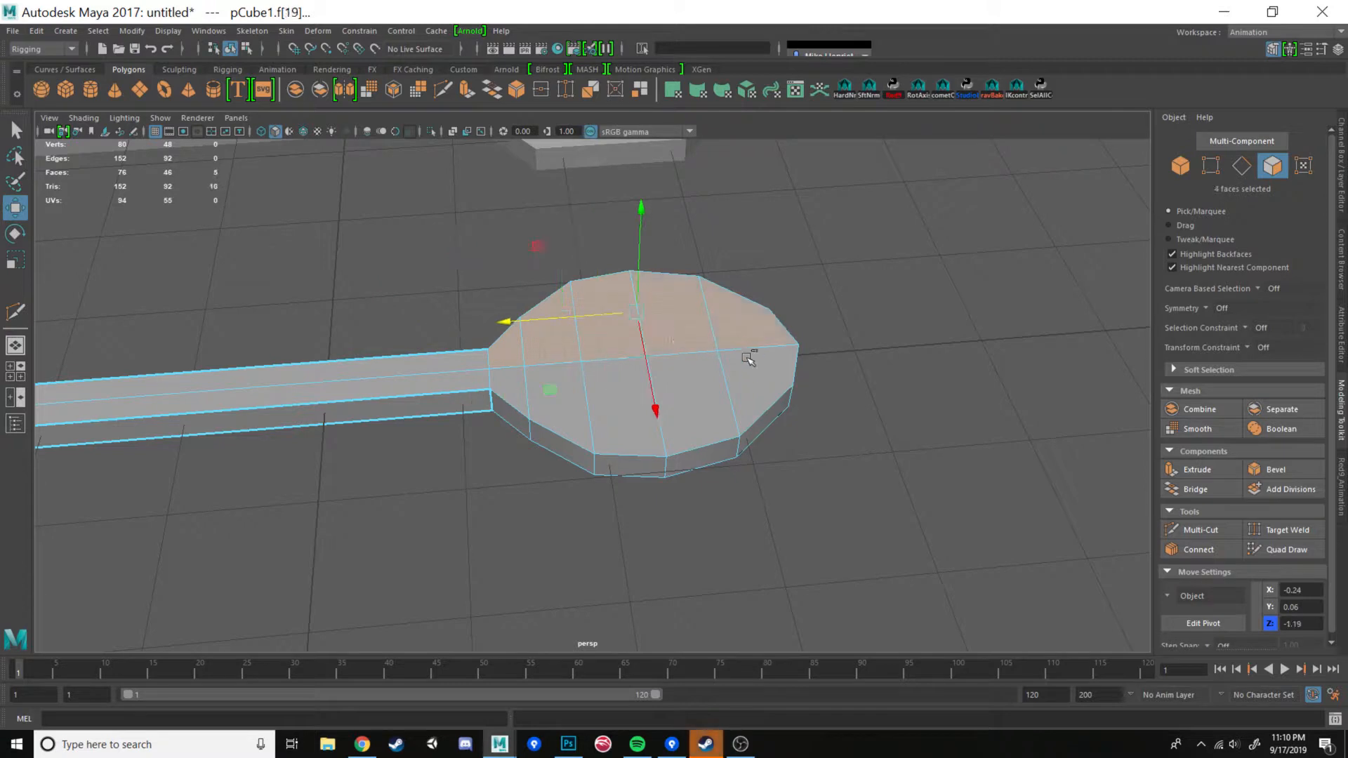
shift+click(746, 385)
shift+click(707, 404)
shift+click(606, 420)
shift+click(572, 405)
shift+click(508, 387)
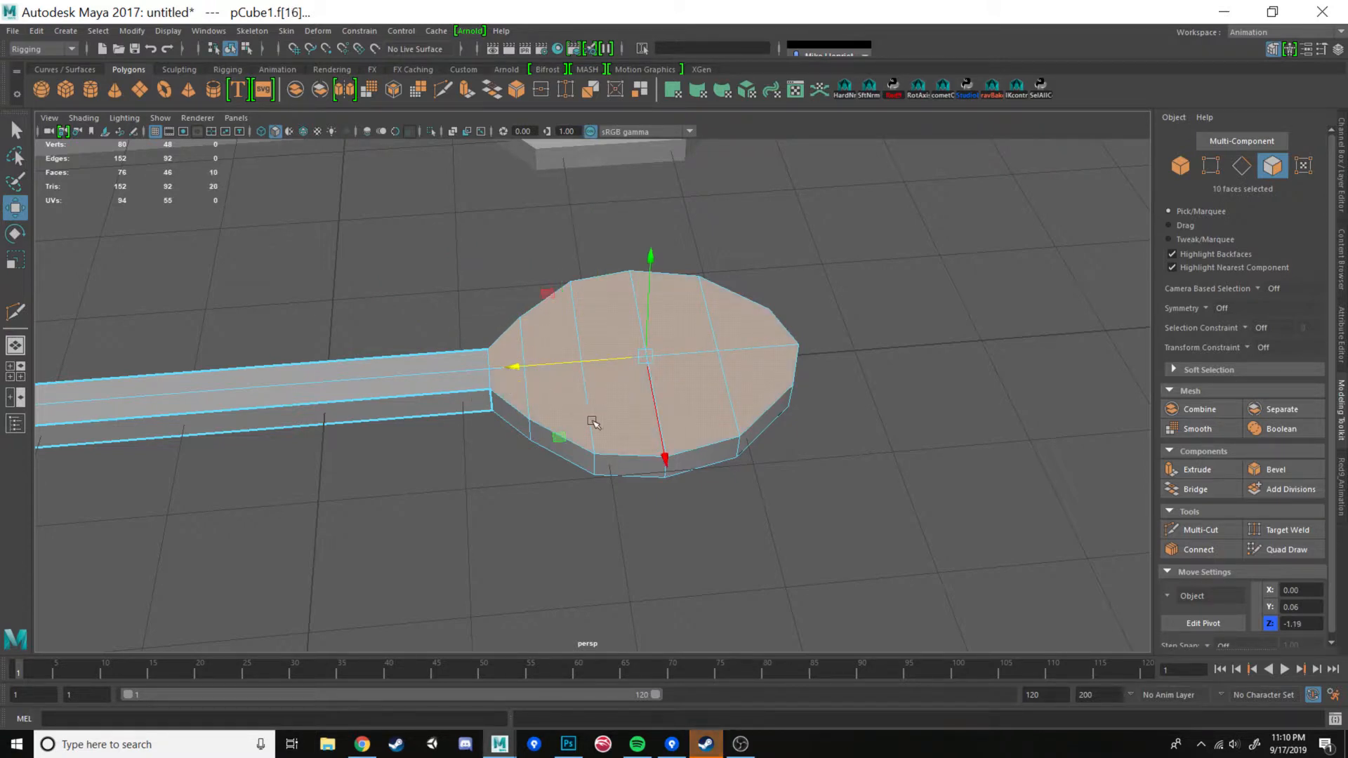
- Extrude the bowl's ten top faces and scale them slightly inward to form a narrow rim
alt+drag(596, 424, 594, 443)
key(ctrl+e)
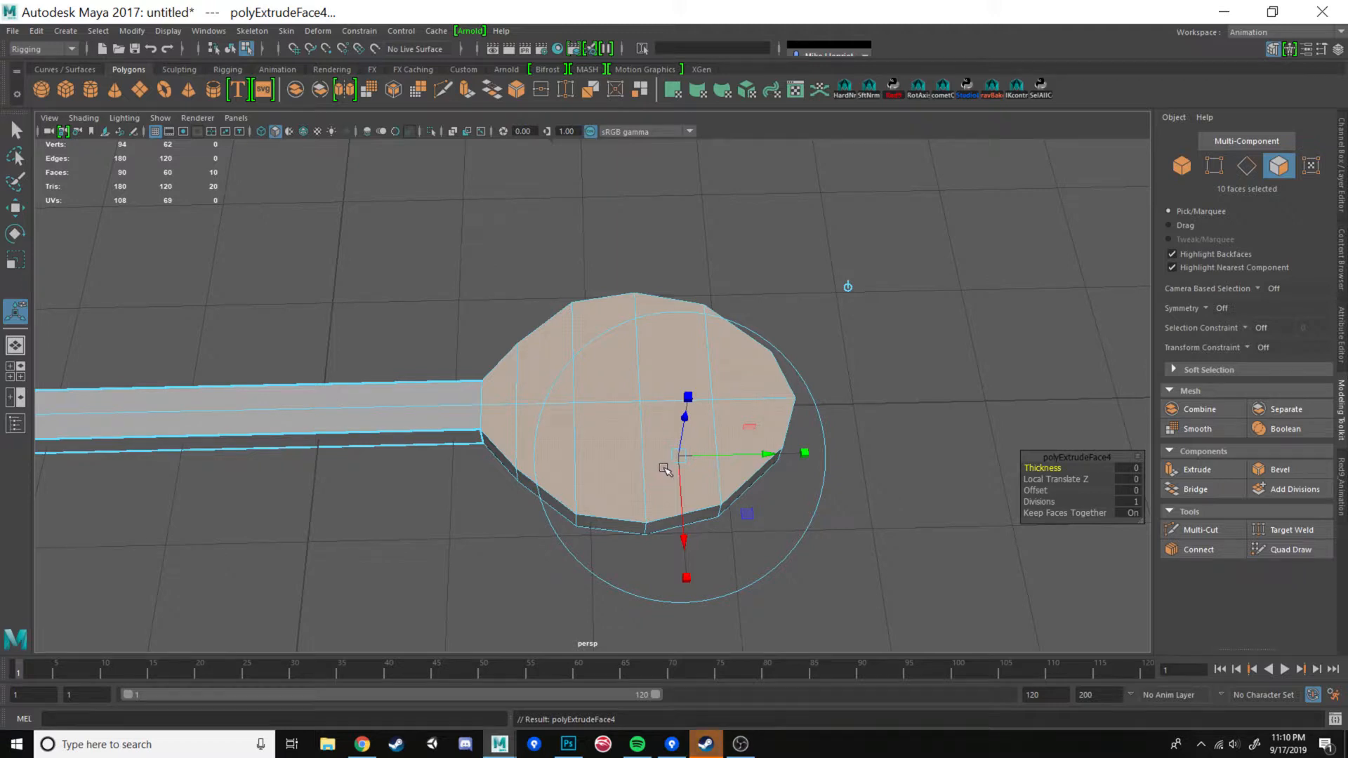
key(r)
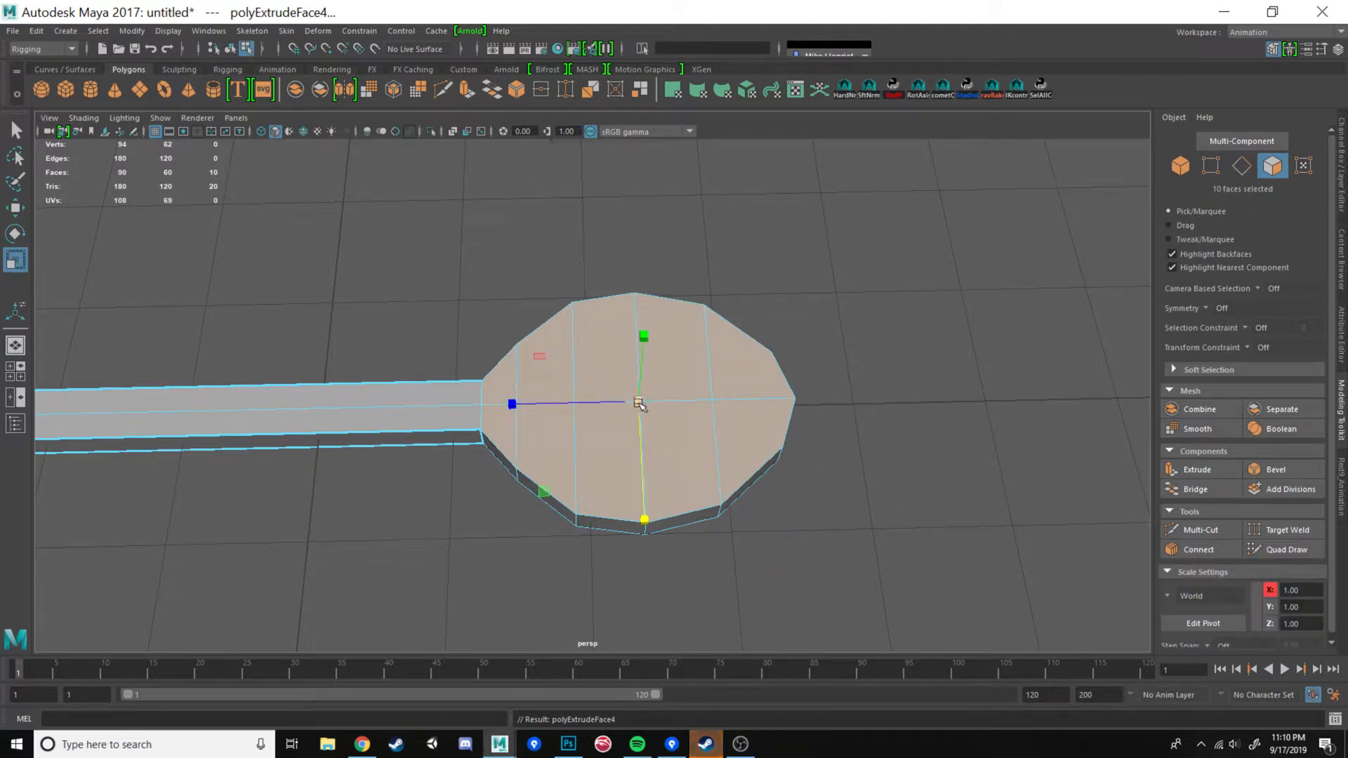
drag(639, 403, 532, 517)
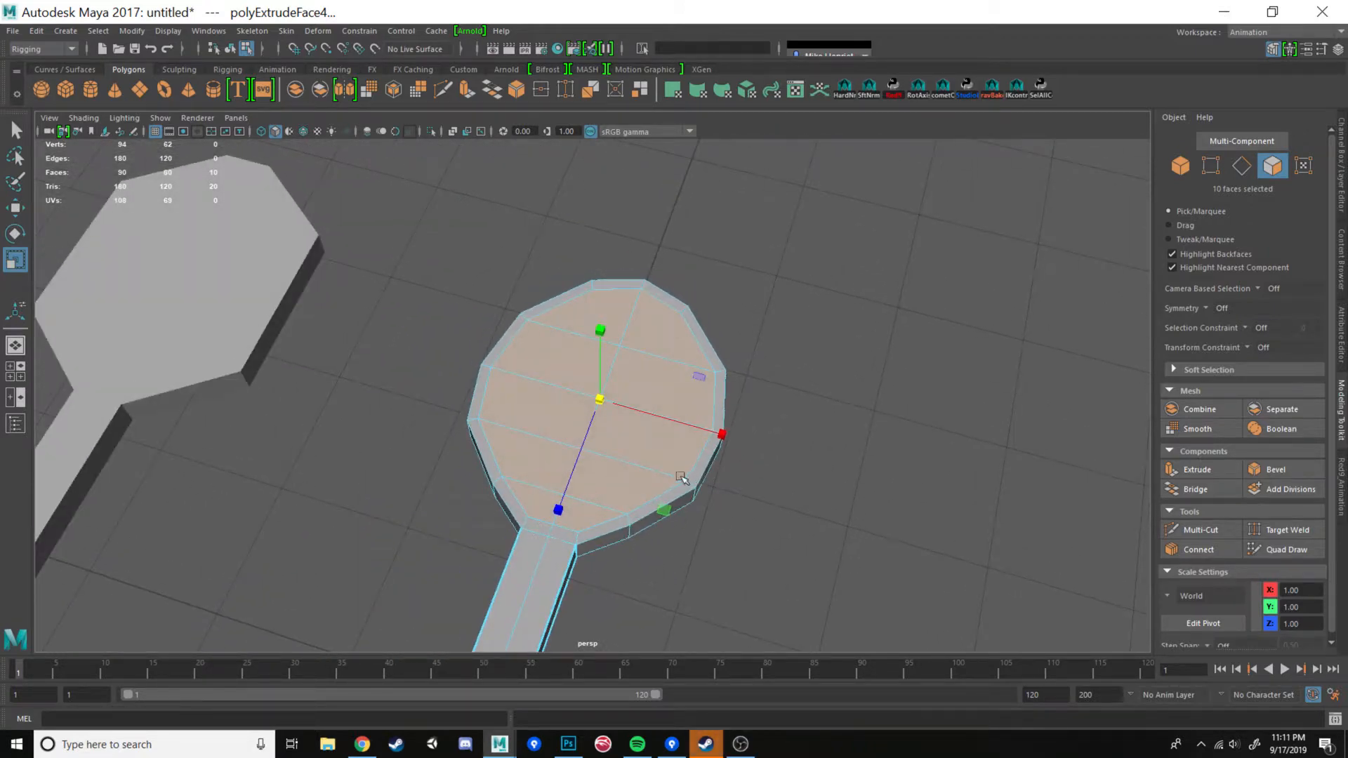
- Compare the new rim with the sketched spoon topology in Photoshop and return to the Maya scene
click(569, 744)
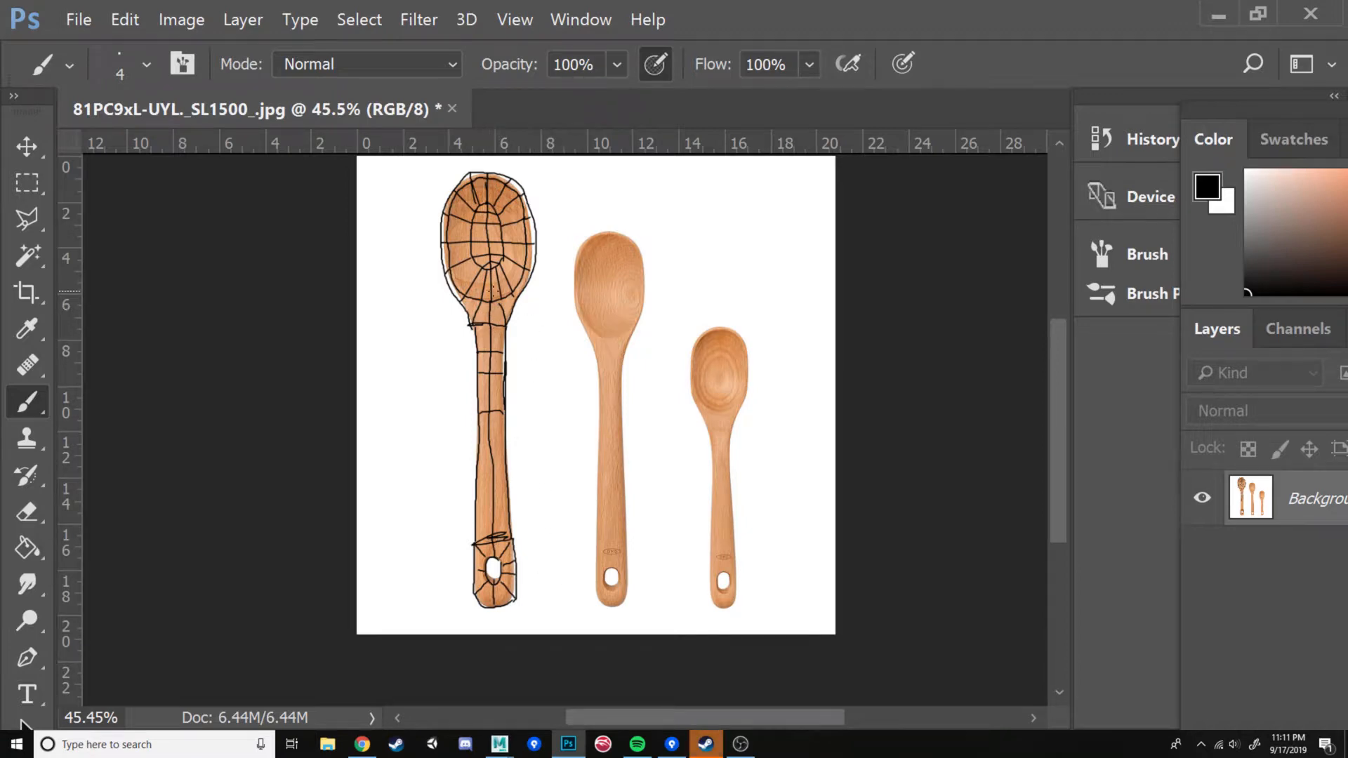
click(516, 734)
click(547, 690)
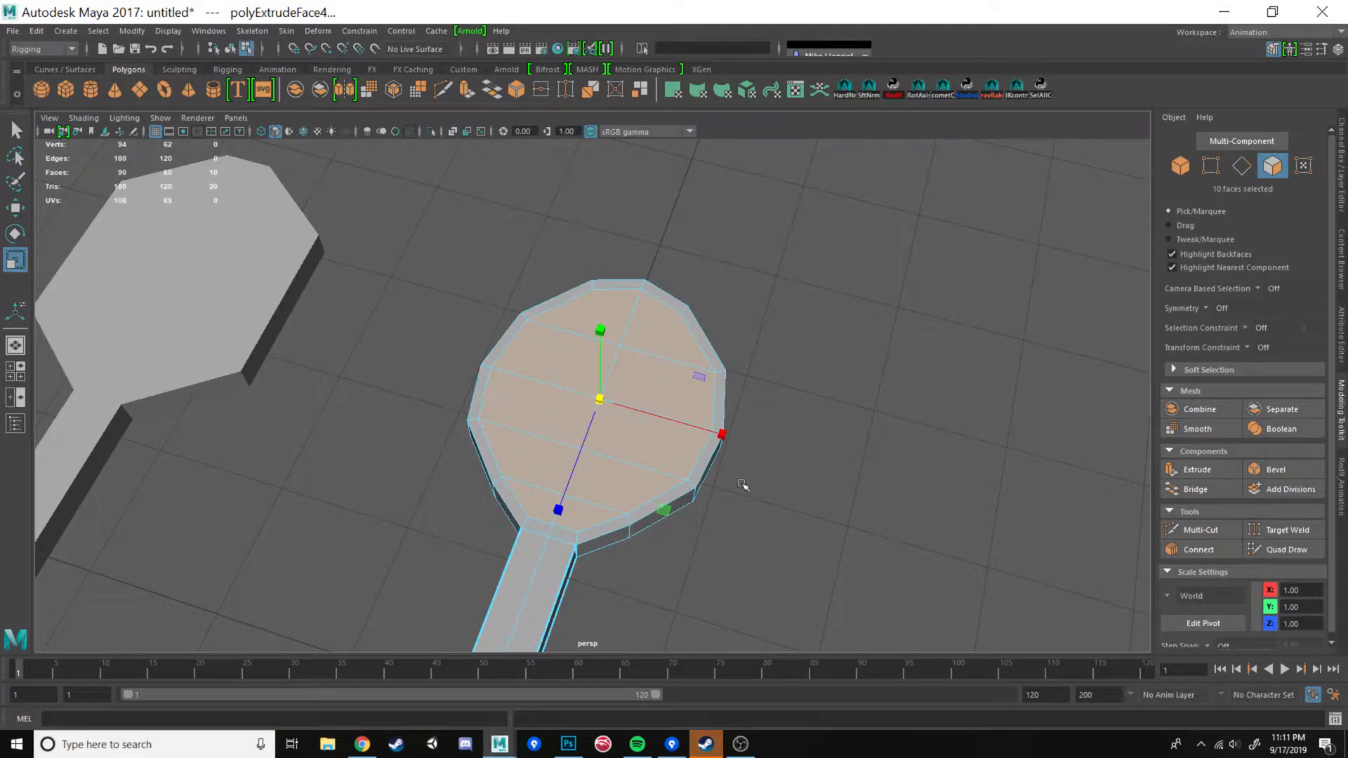
alt+drag(702, 332, 614, 436)
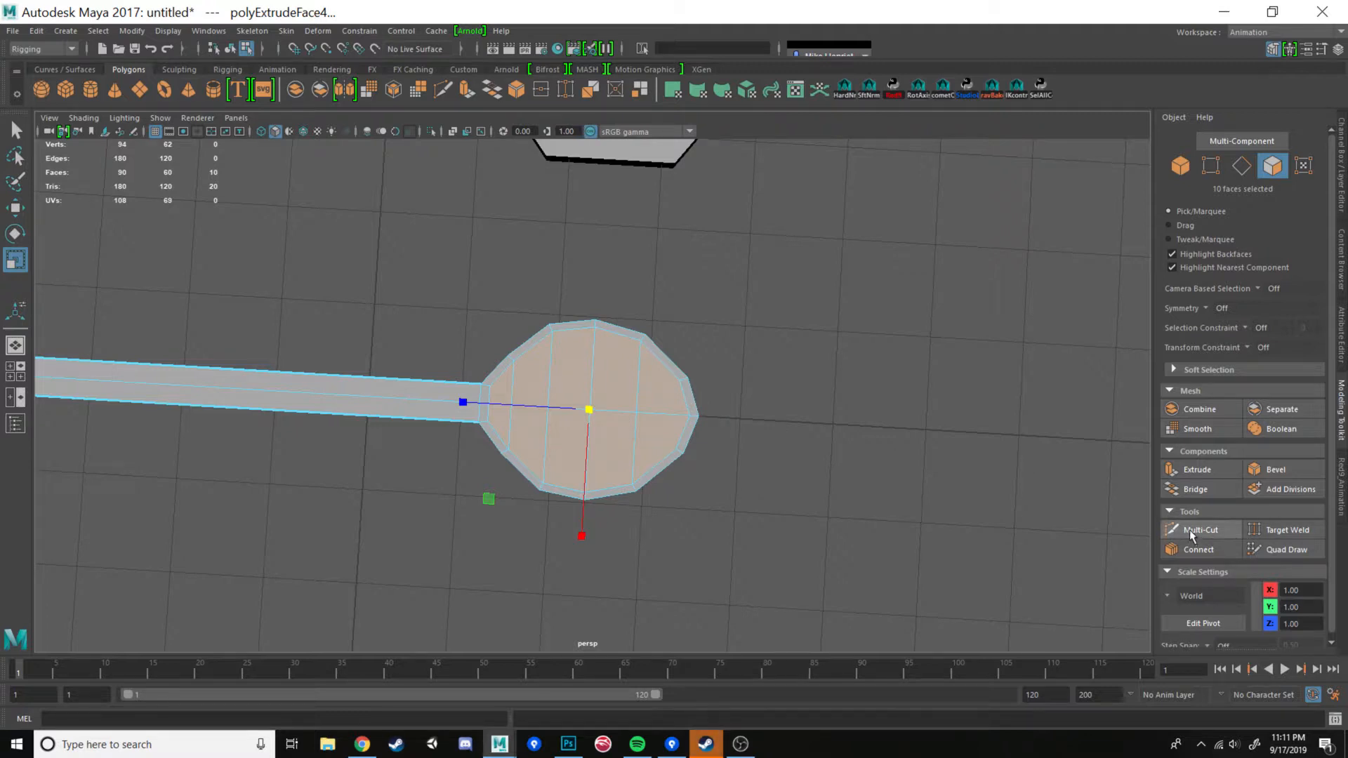
alt+drag(816, 450, 685, 346)
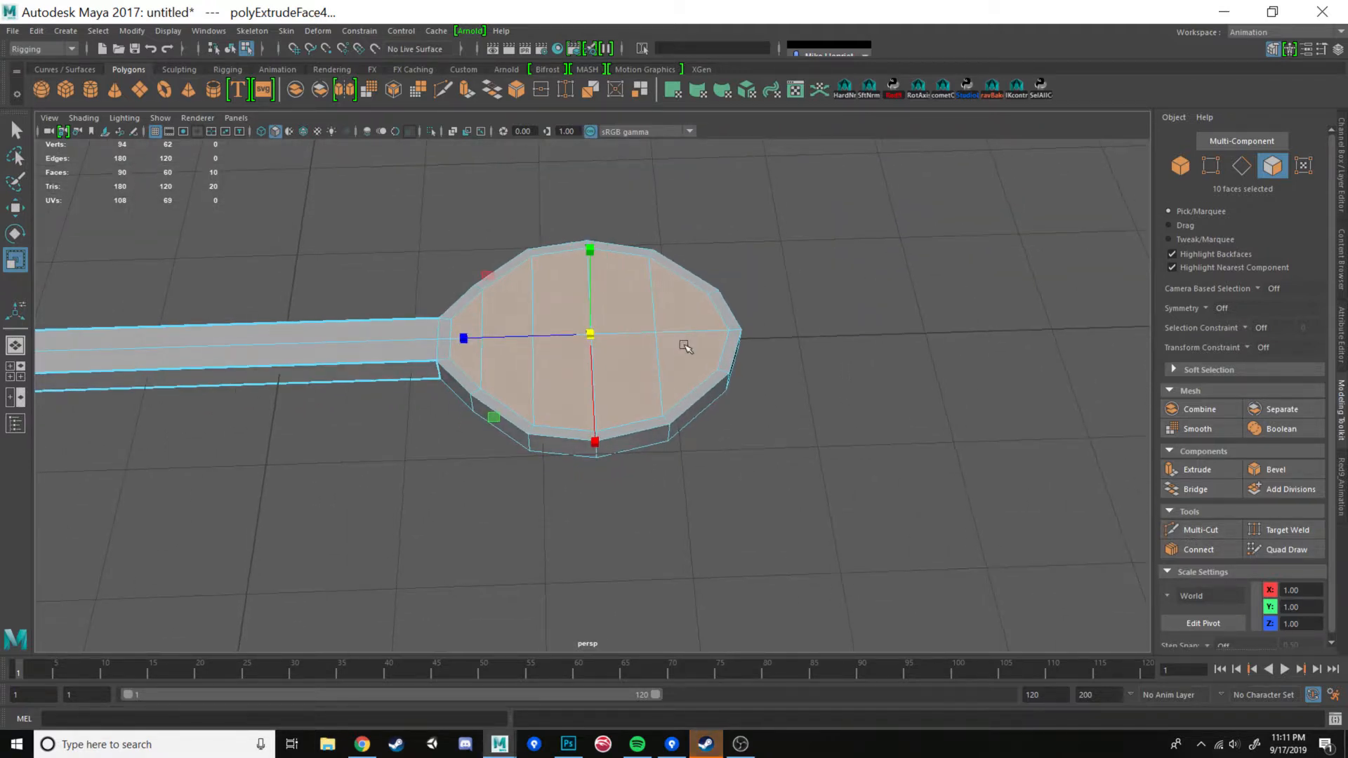
- Reselect the ten inset faces inside the bowl's rim for moving
key(w)
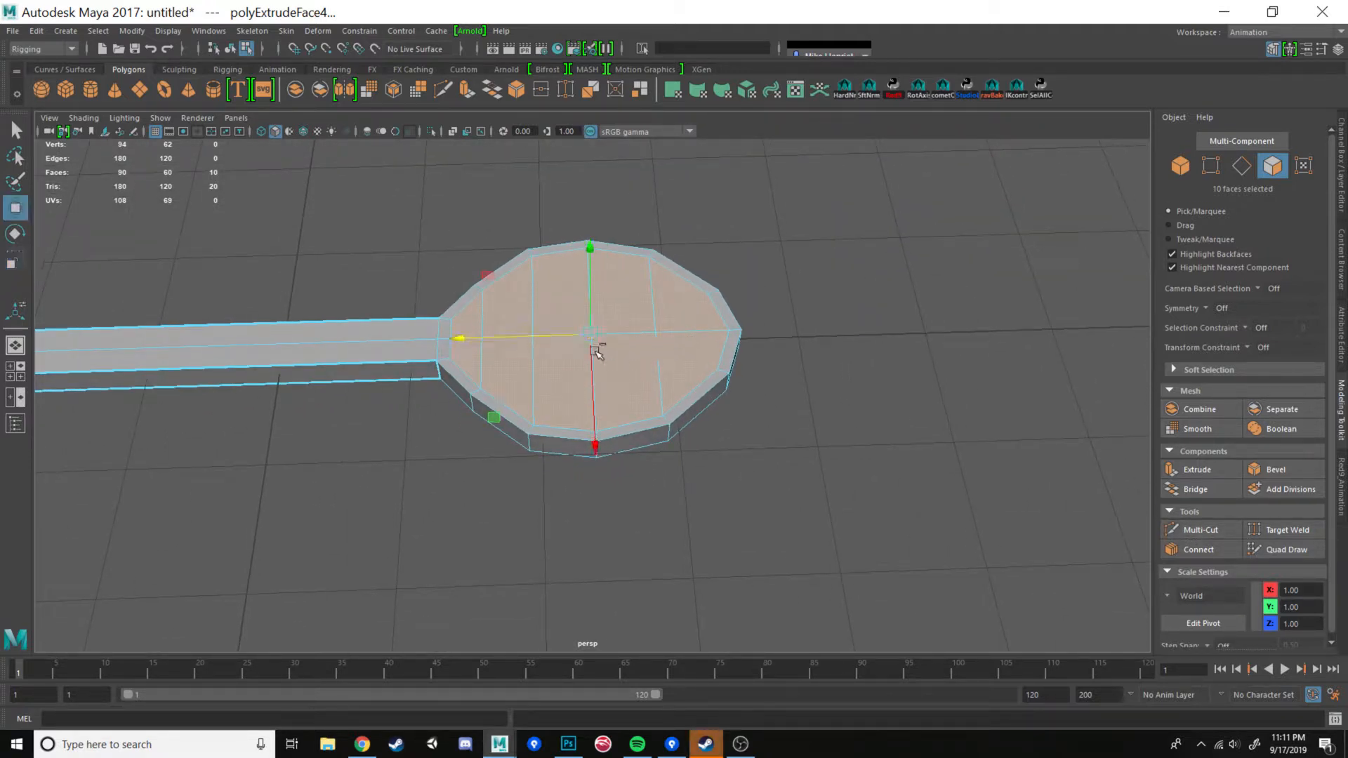
click(656, 349)
alt+drag(689, 344, 696, 287)
shift+click(695, 286)
shift+click(638, 262)
shift+click(576, 271)
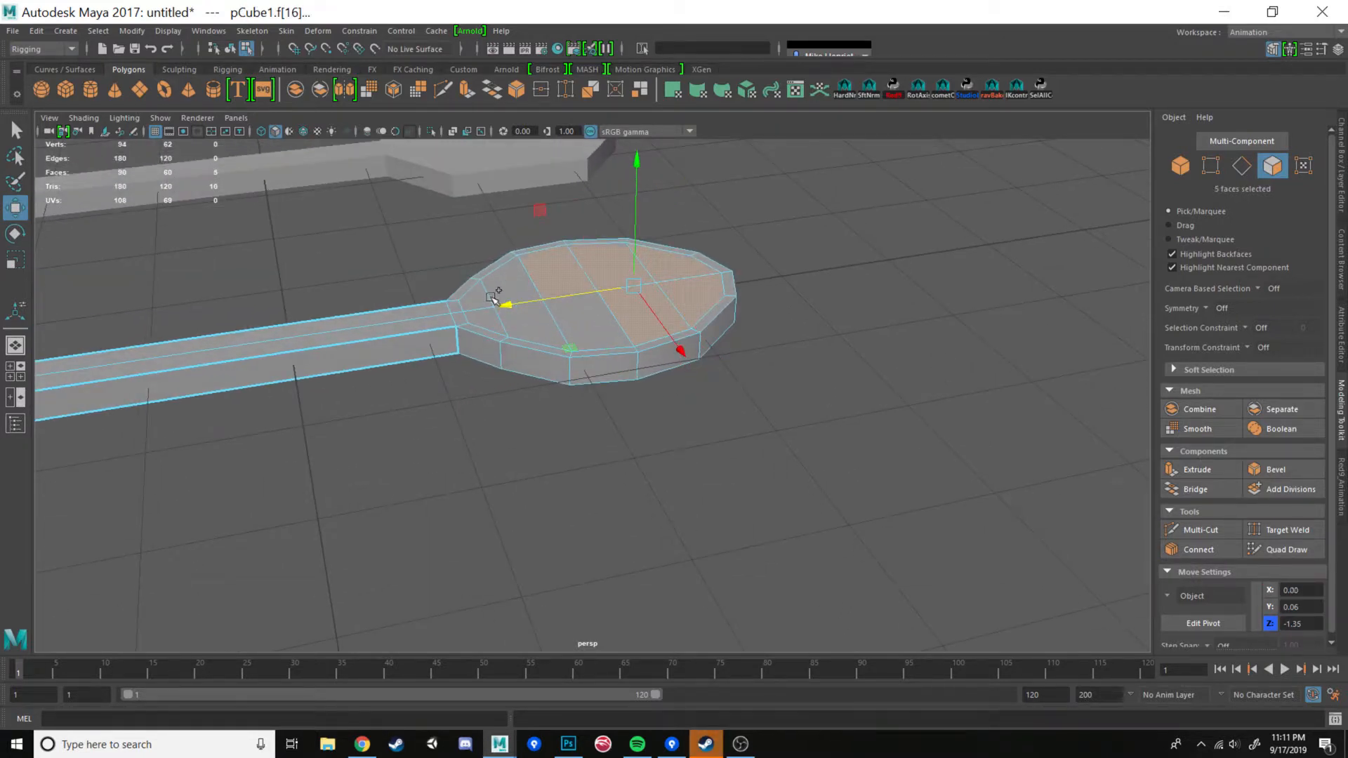
shift+click(505, 282)
shift+click(474, 299)
shift+click(544, 322)
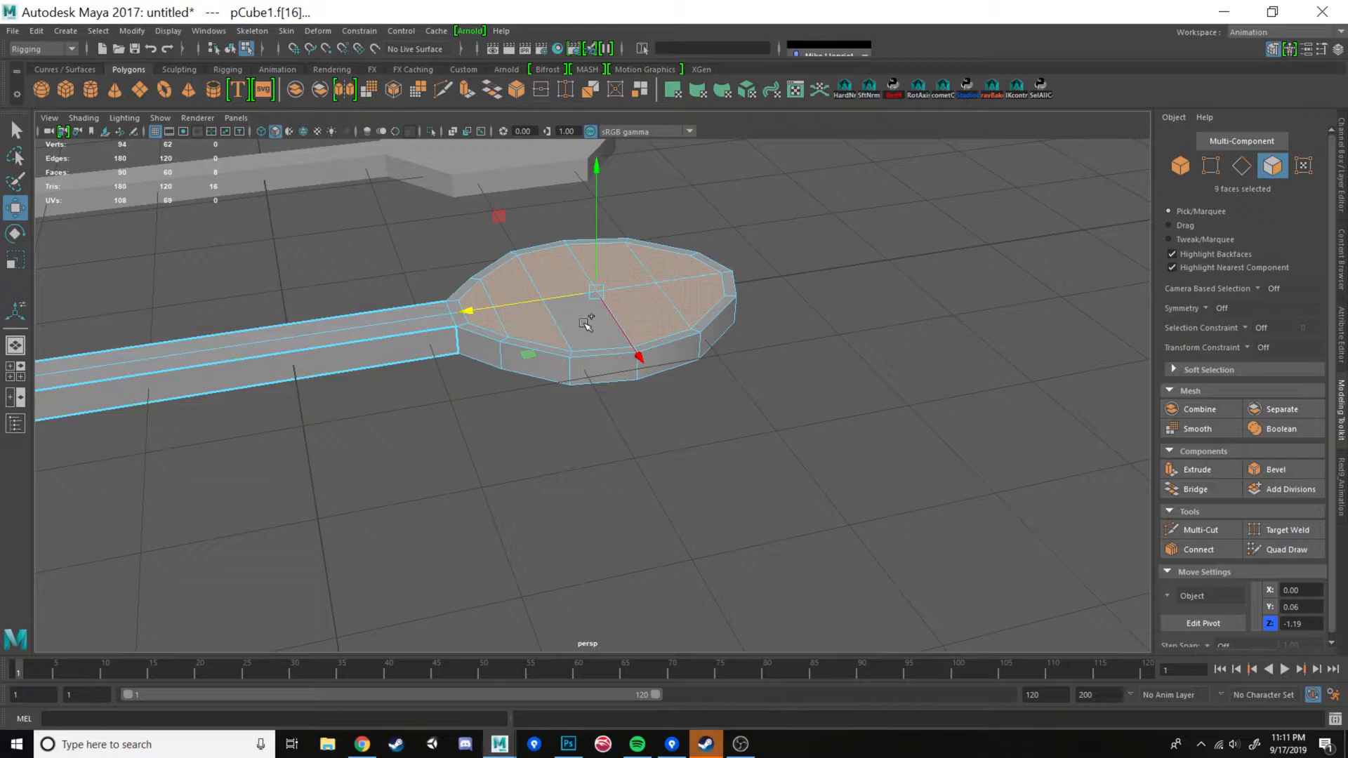
shift+click(587, 321)
drag(595, 167, 593, 184)
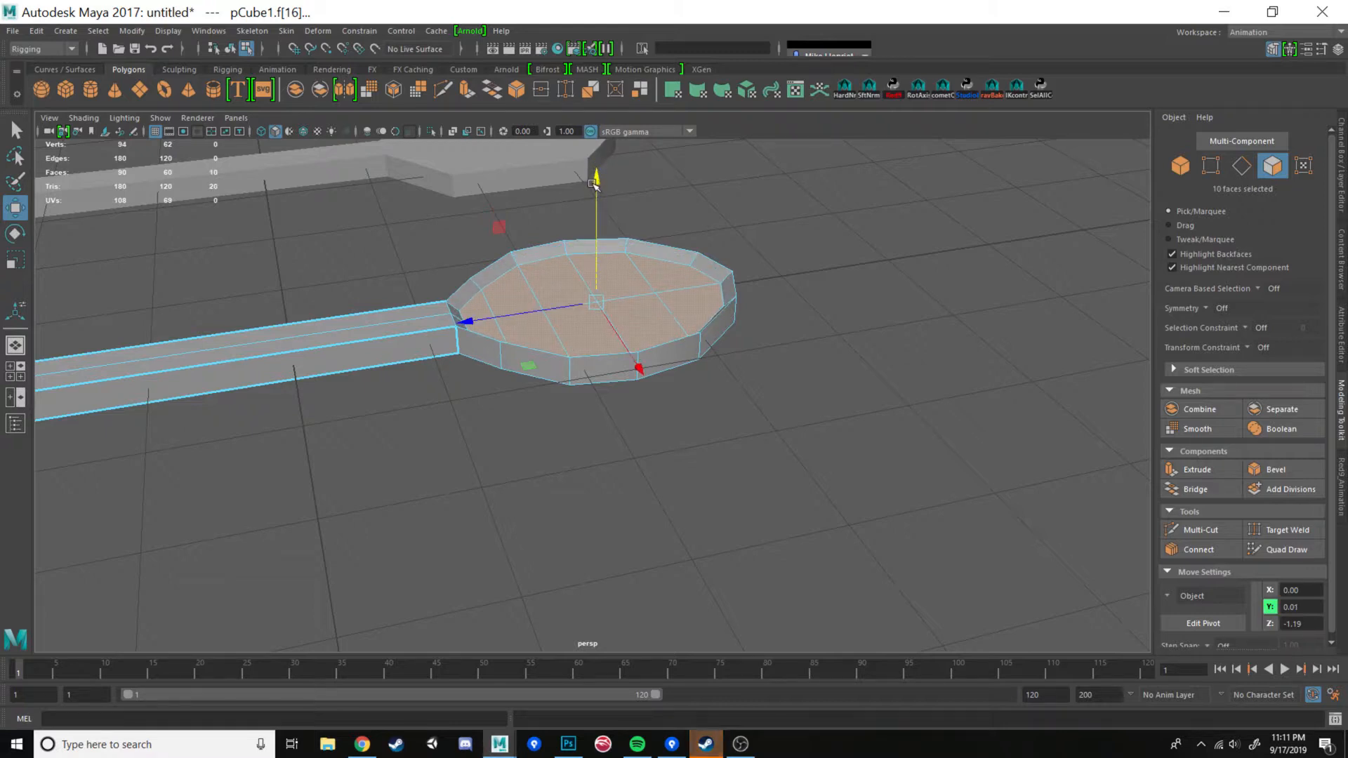
key(ctrl+z)
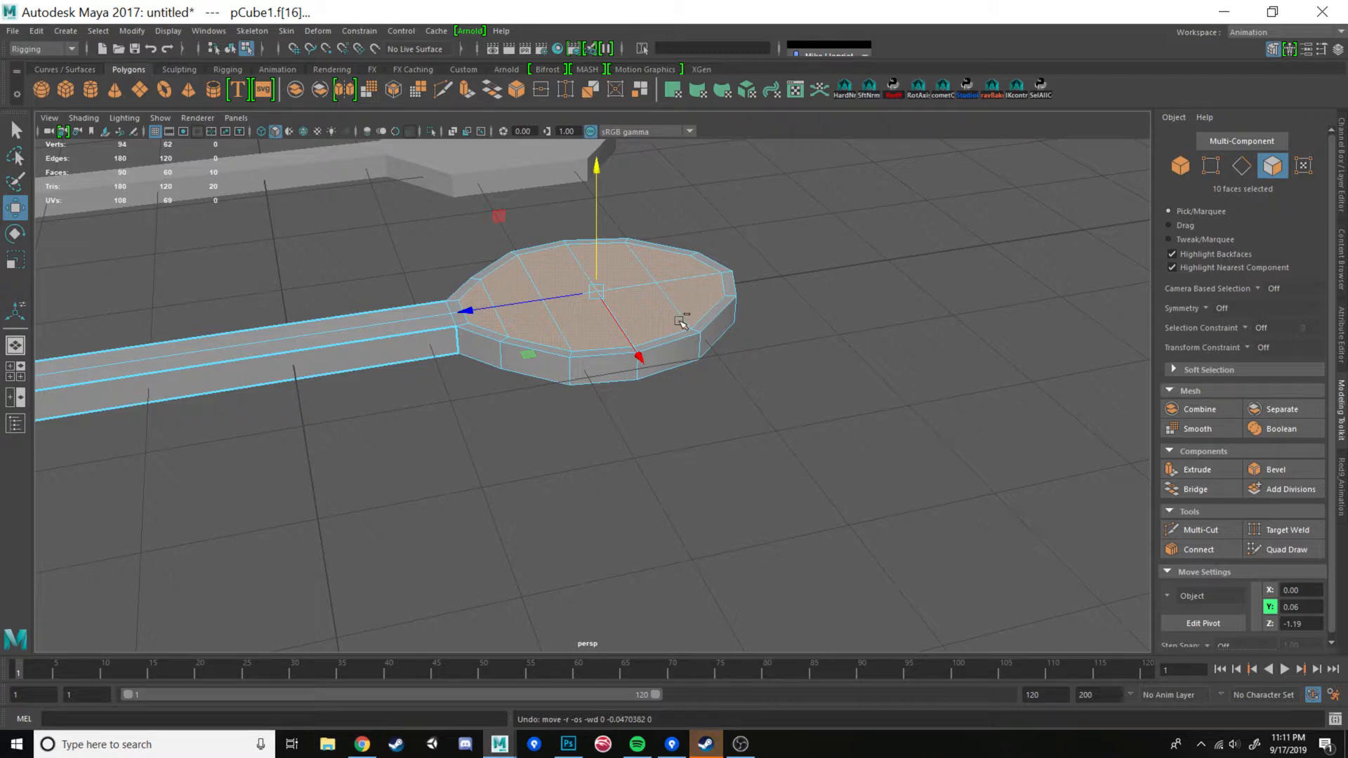
key(ctrl+e)
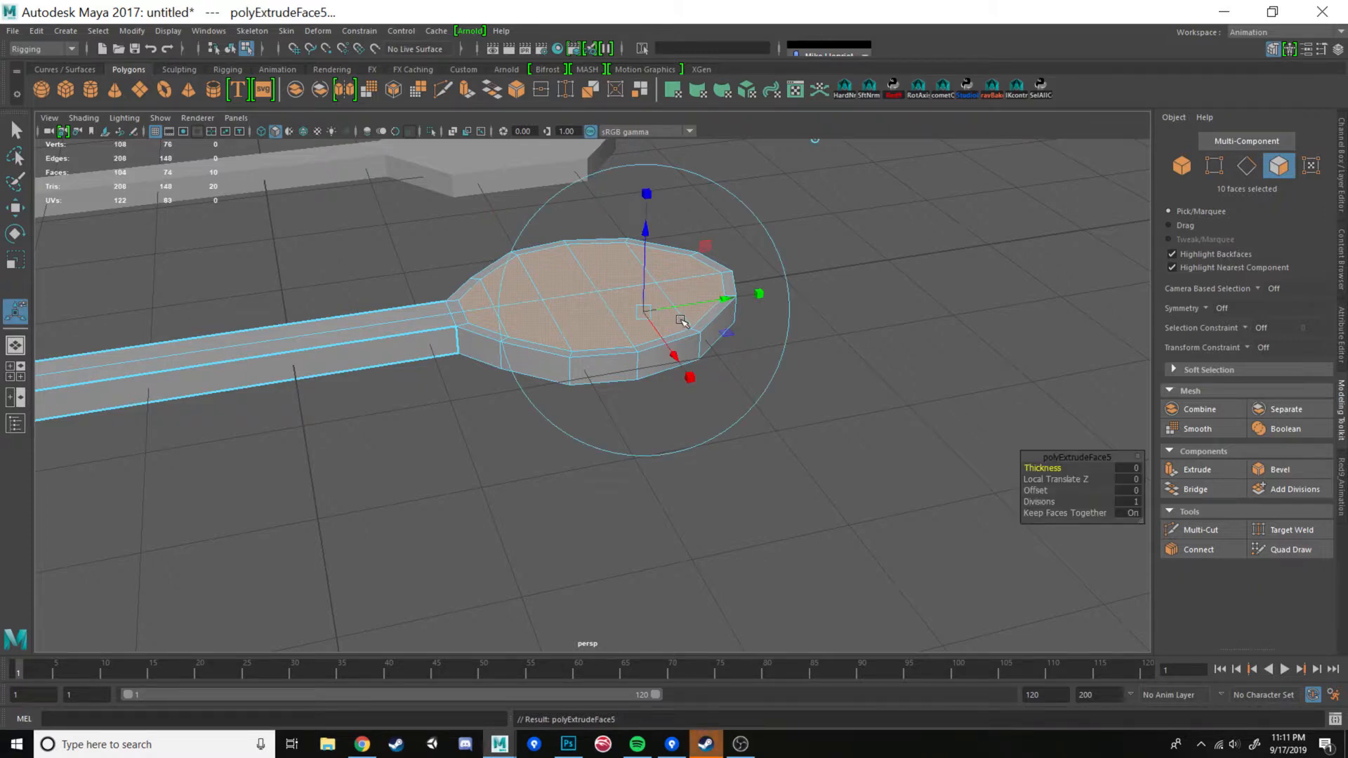
key(r)
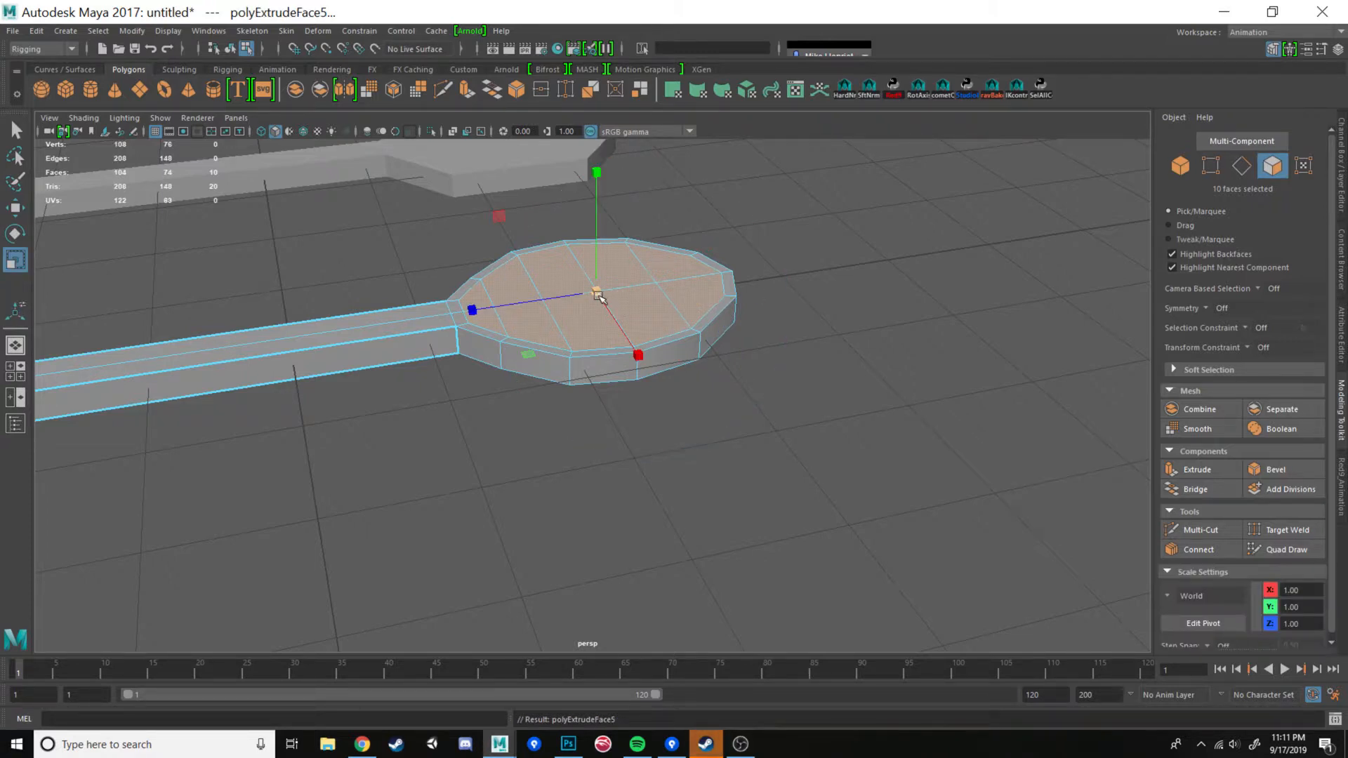
drag(599, 294, 535, 317)
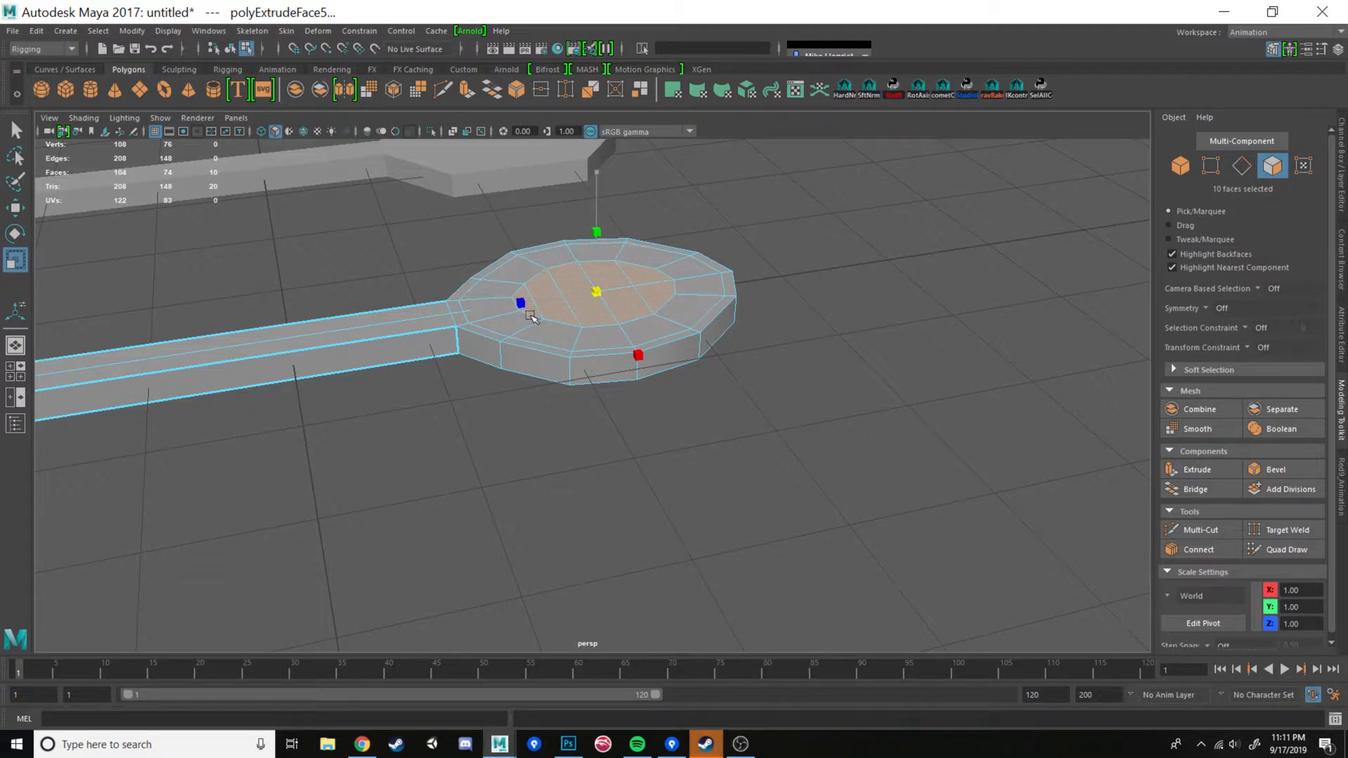
key(w)
key(ctrl+z)
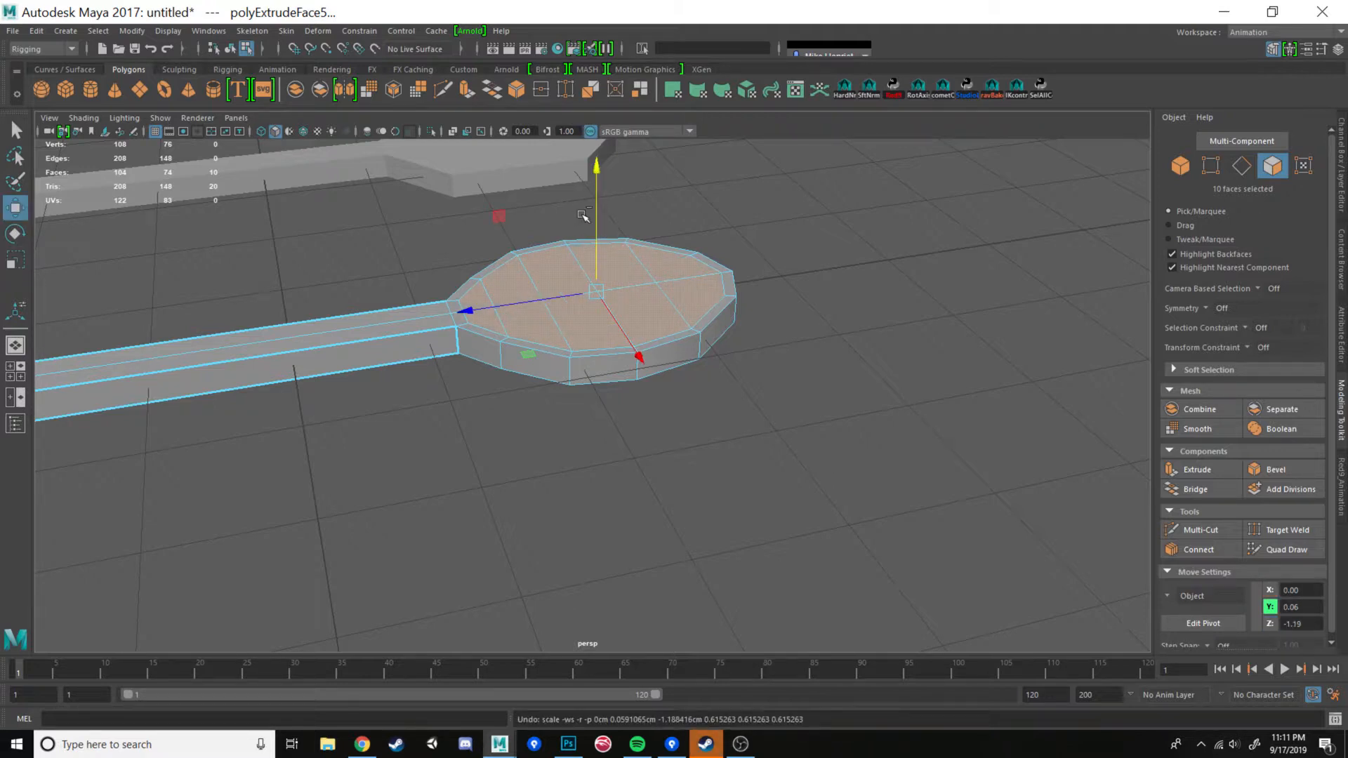
key(ctrl+z)
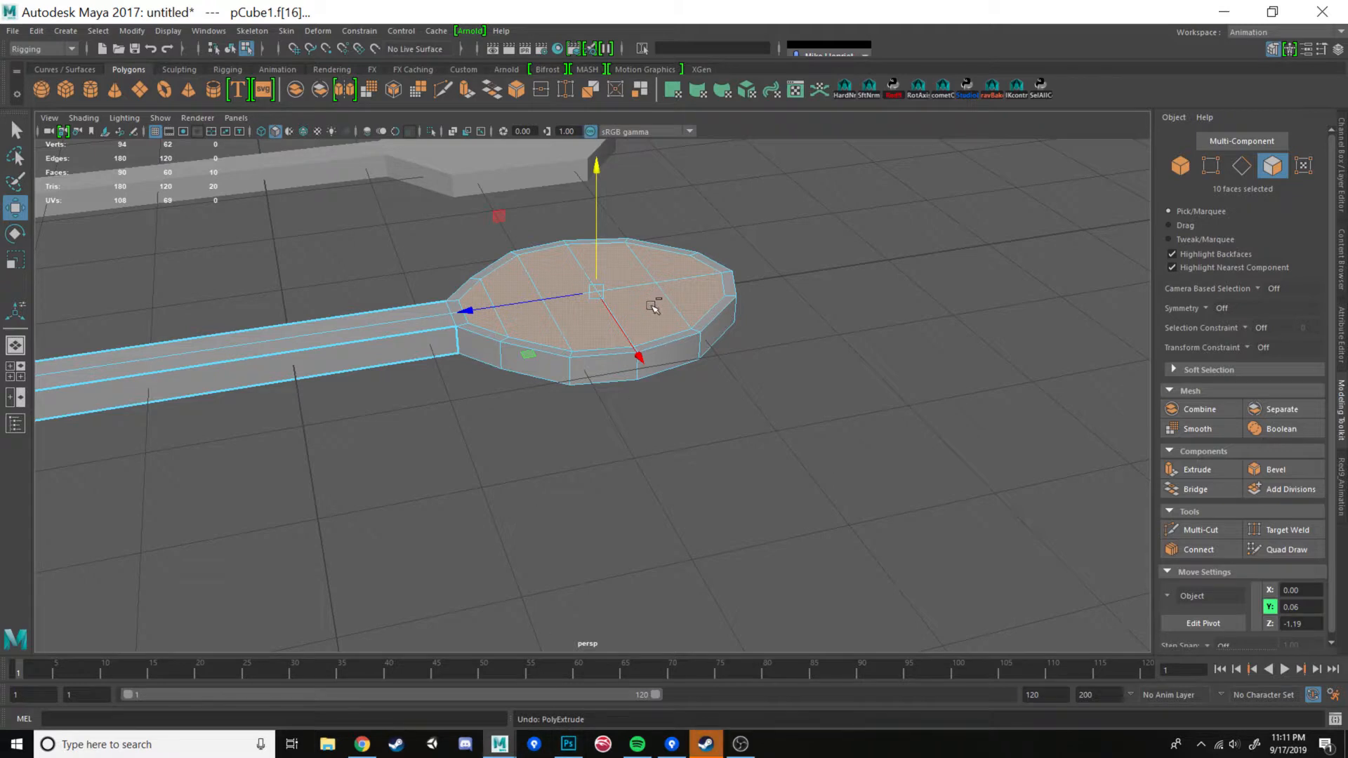
- Extrude the ten inset bowl faces, try an offset of 0.1 and a depth adjustment, and undo both adjustments
key(ctrl+e)
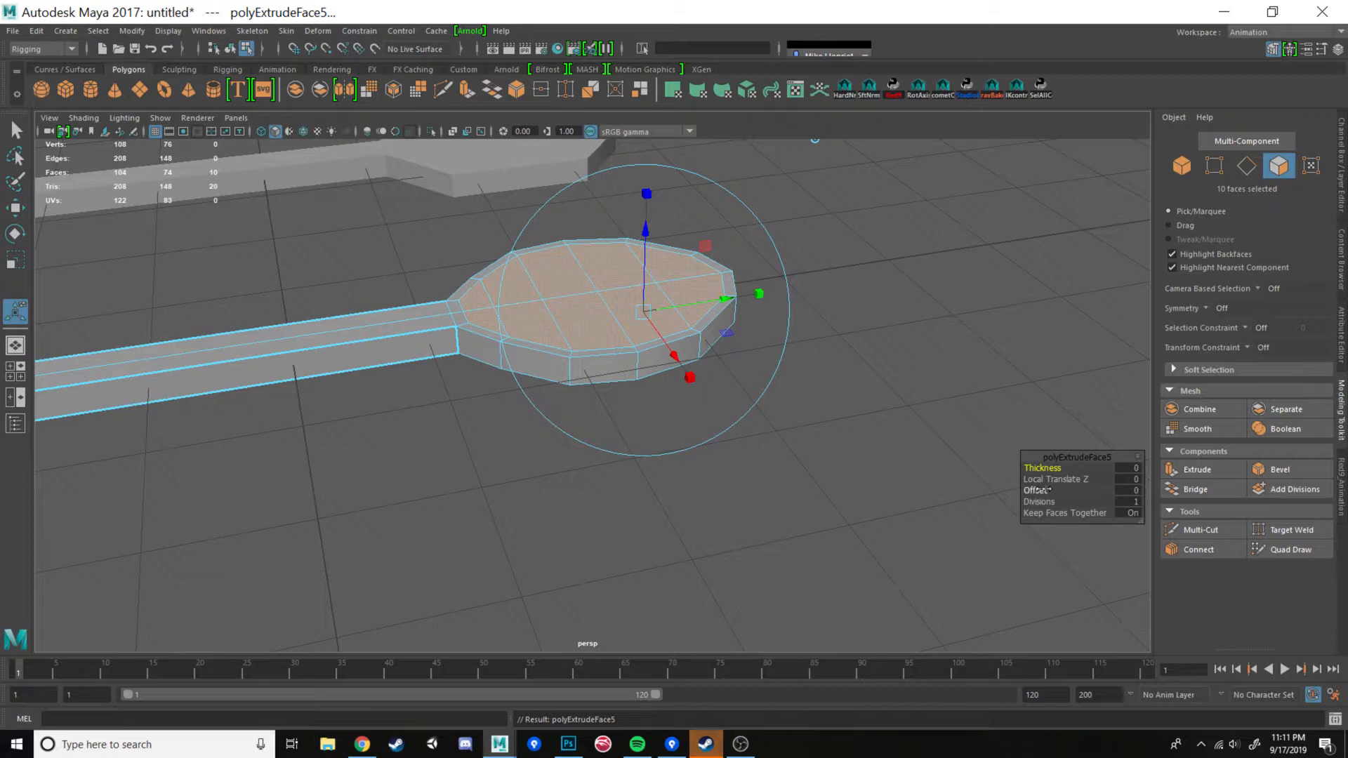
mouse_move(1038, 490)
mouse_down()
mouse_move(1074, 491)
mouse_move(1047, 490)
mouse_up()
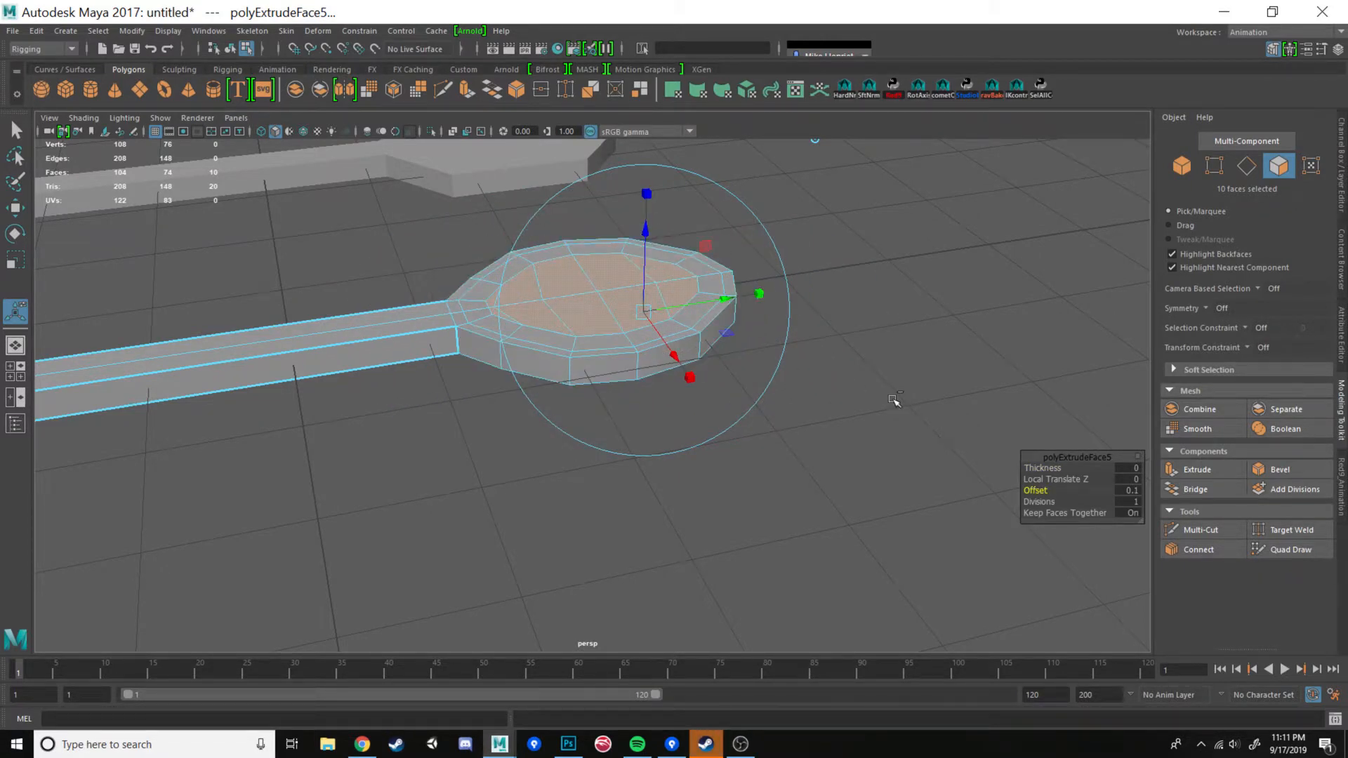
key(ctrl+z)
drag(1037, 468, 1044, 481)
key(ctrl+z)
key(ctrl+z)
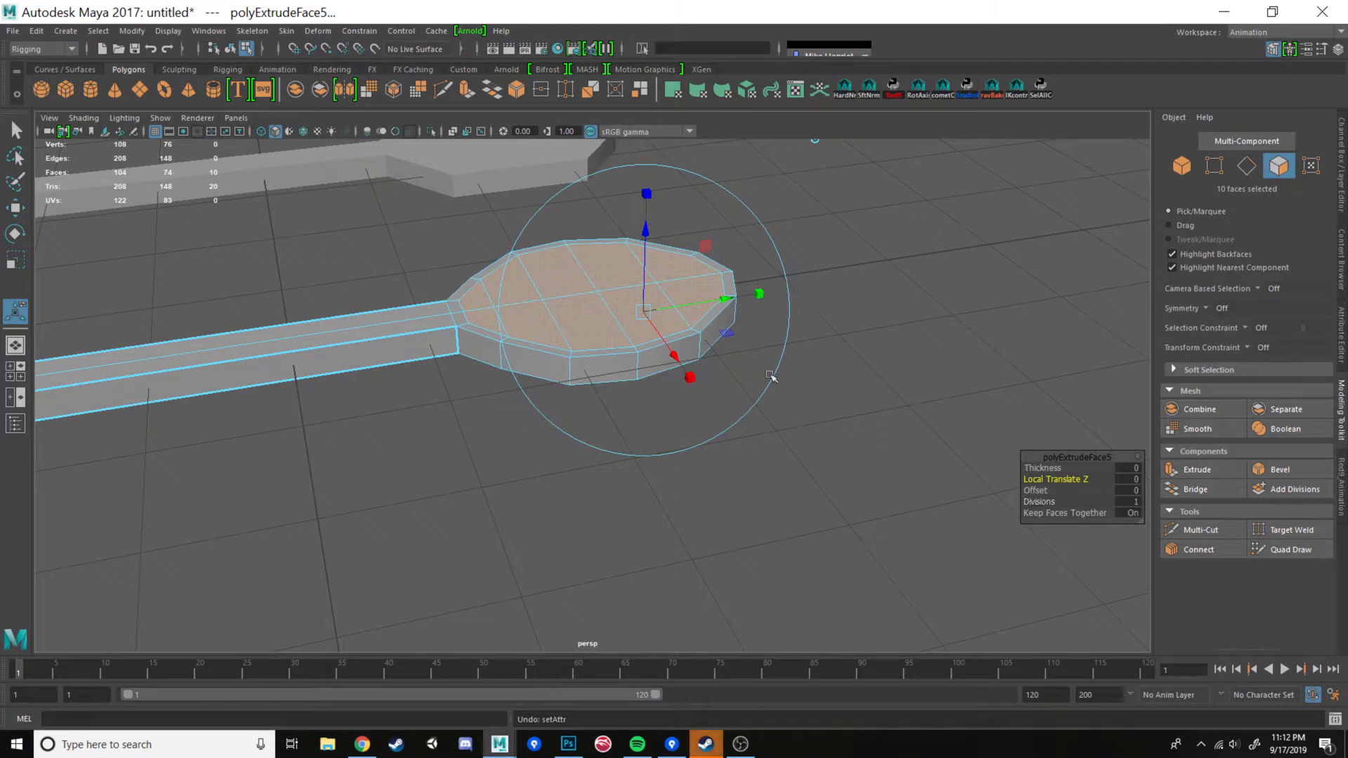
- Scale the extruded bowl faces inward to a smaller central oval and lower them along Y to hollow the bowl
key(r)
alt+middle_drag(664, 318, 666, 344)
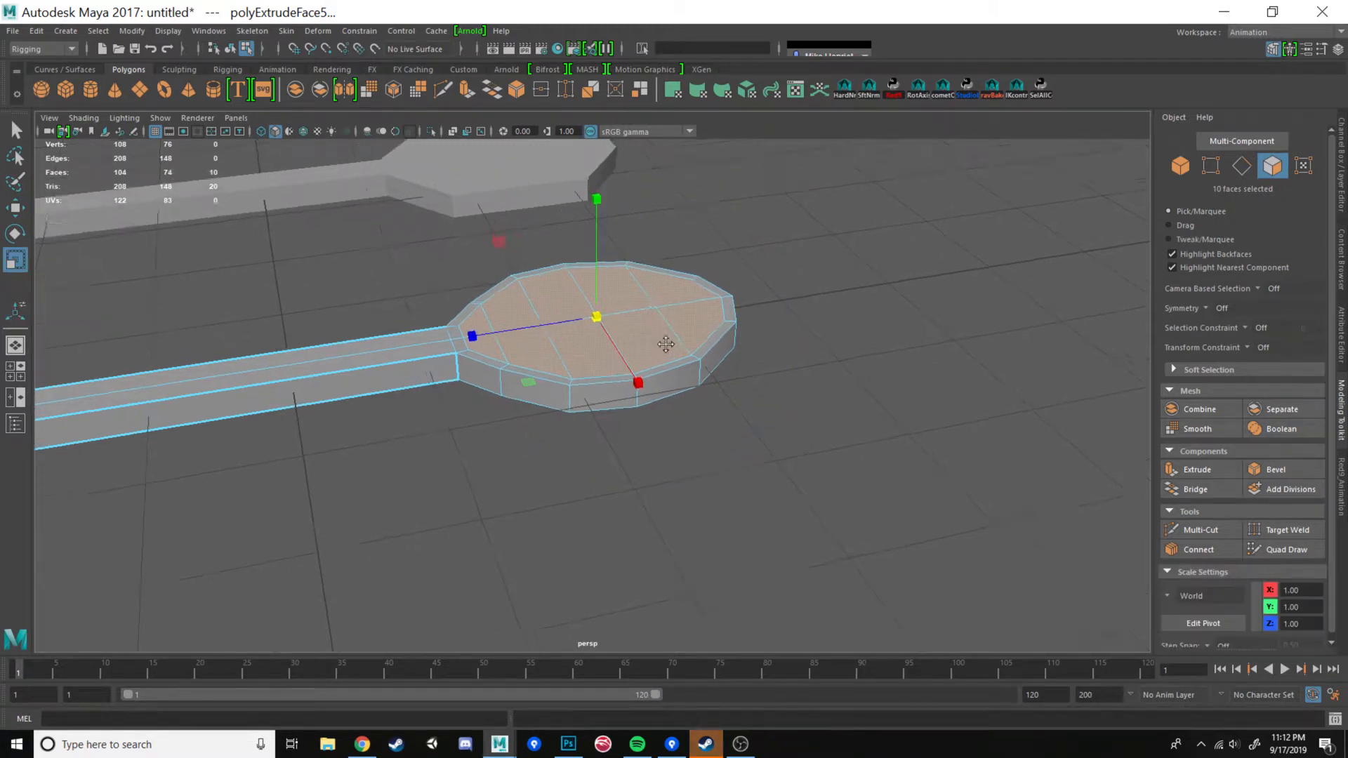
scroll(665, 344, up, 3)
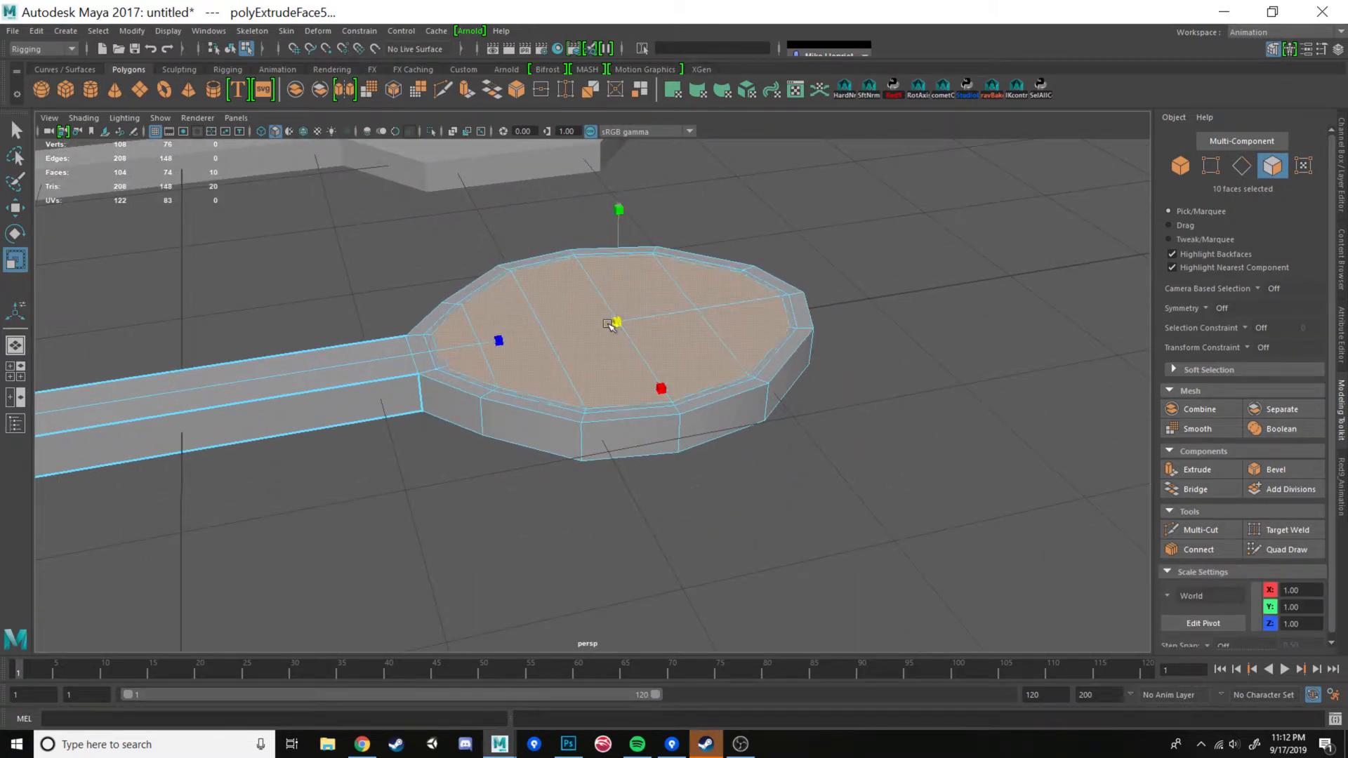
drag(608, 325, 567, 331)
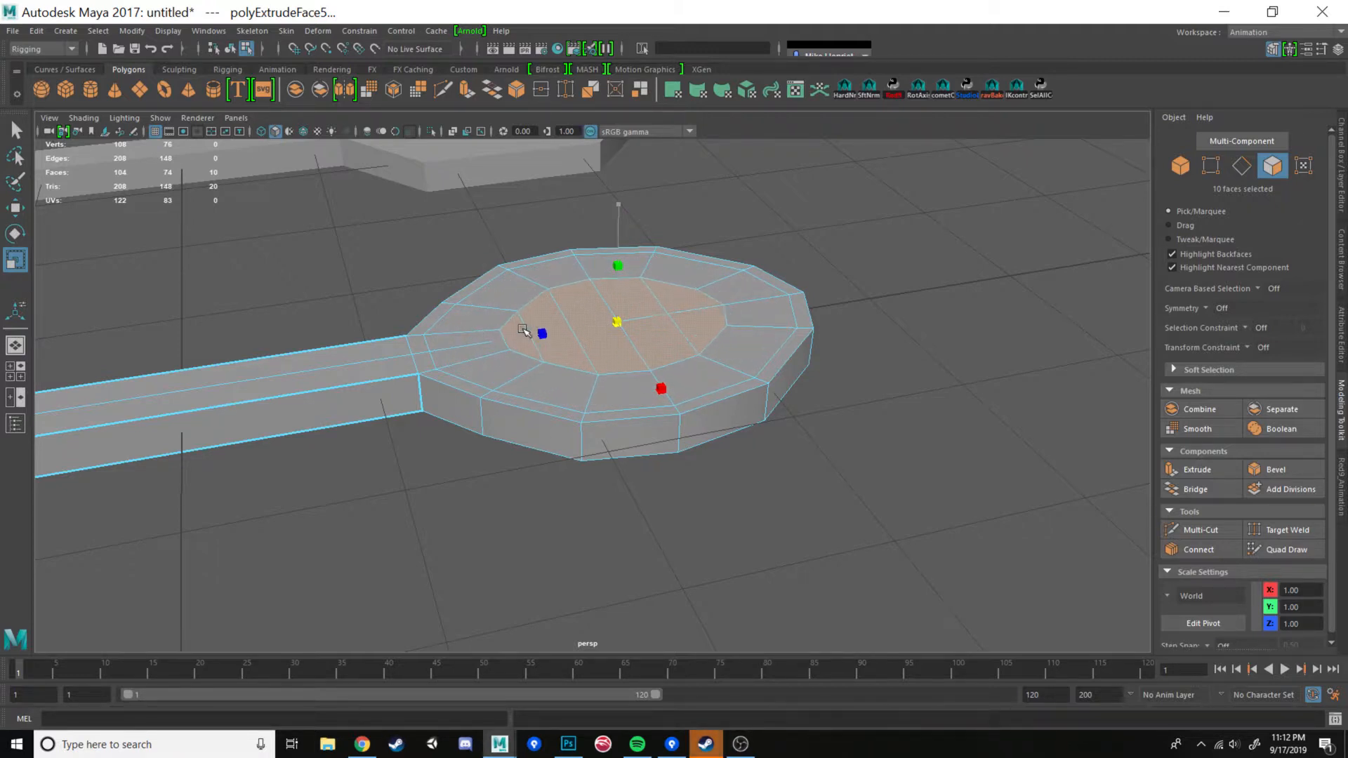
alt+drag(512, 337, 608, 324)
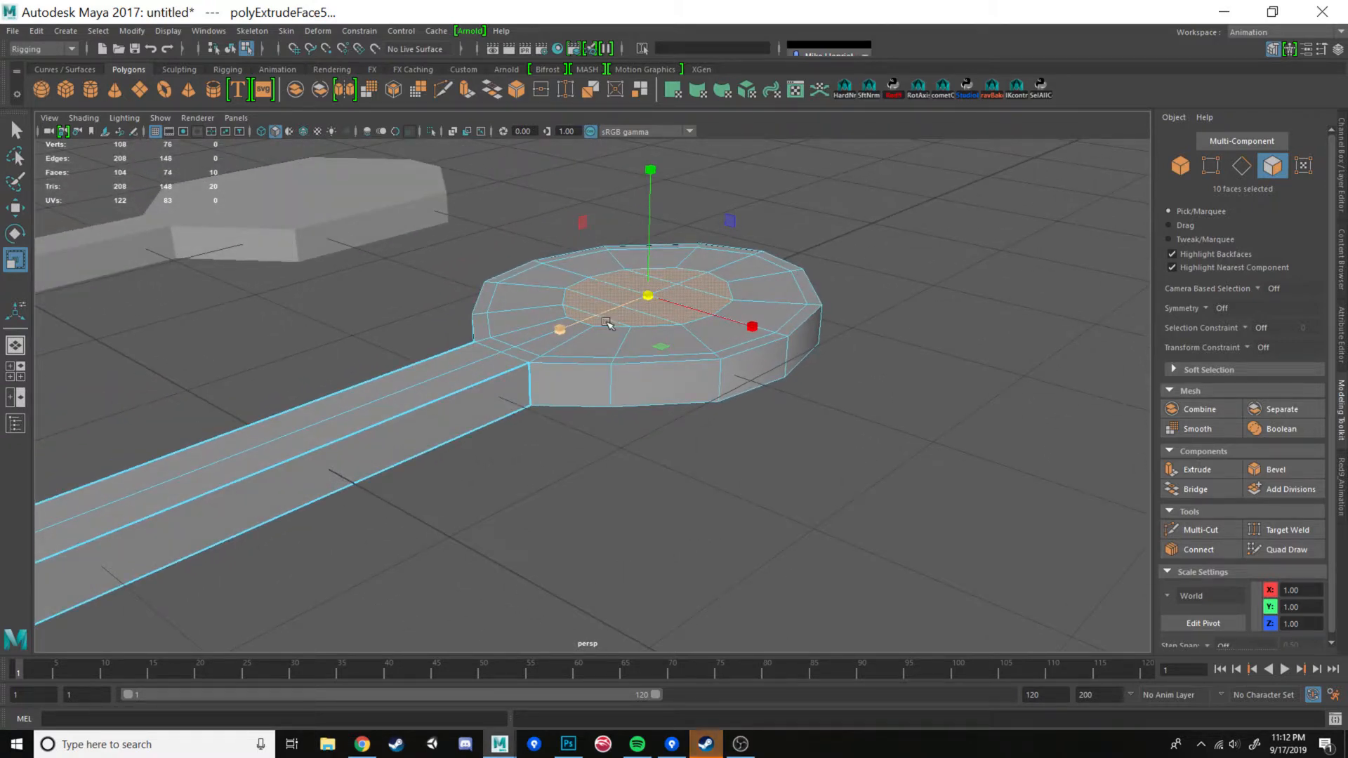
key(w)
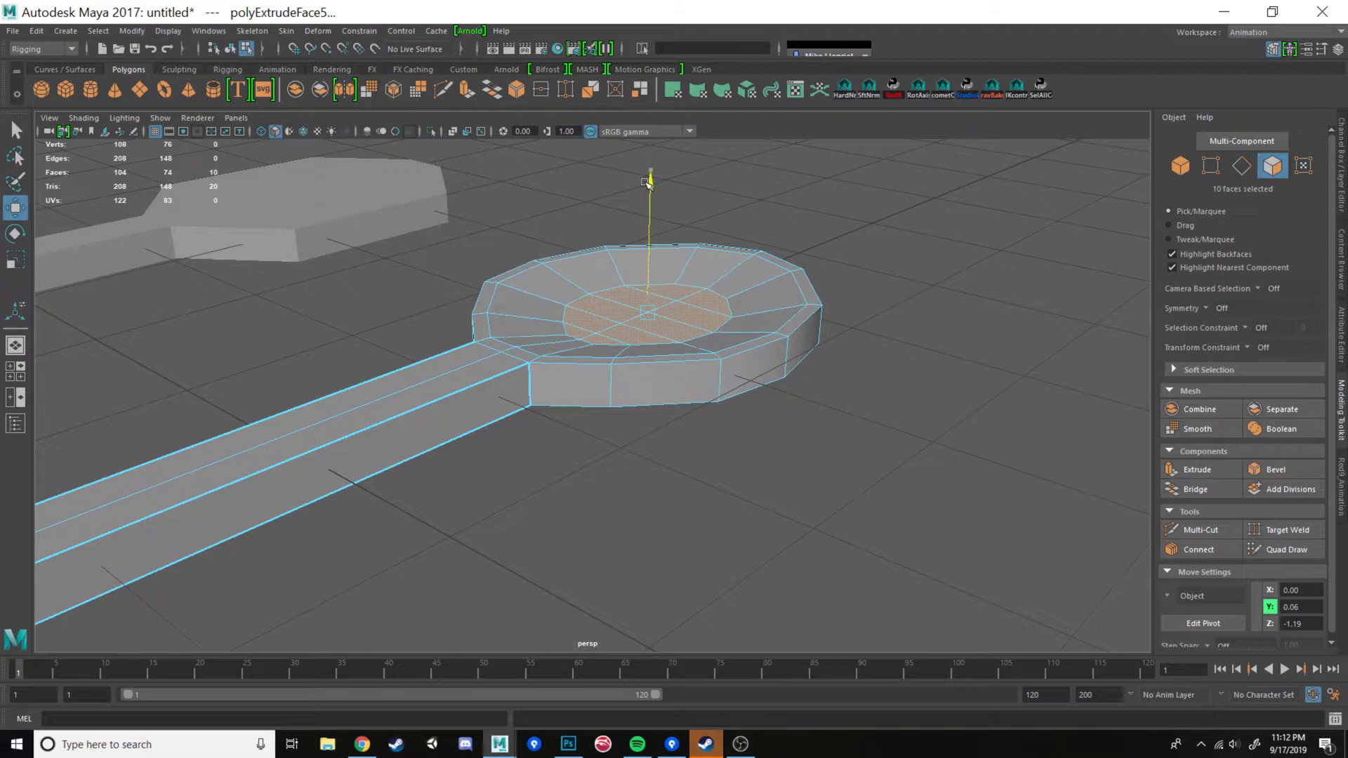
- Scale the bowl's central floor faces smaller and lower them along Y to about -0.01
alt+drag(720, 222, 761, 225)
key(r)
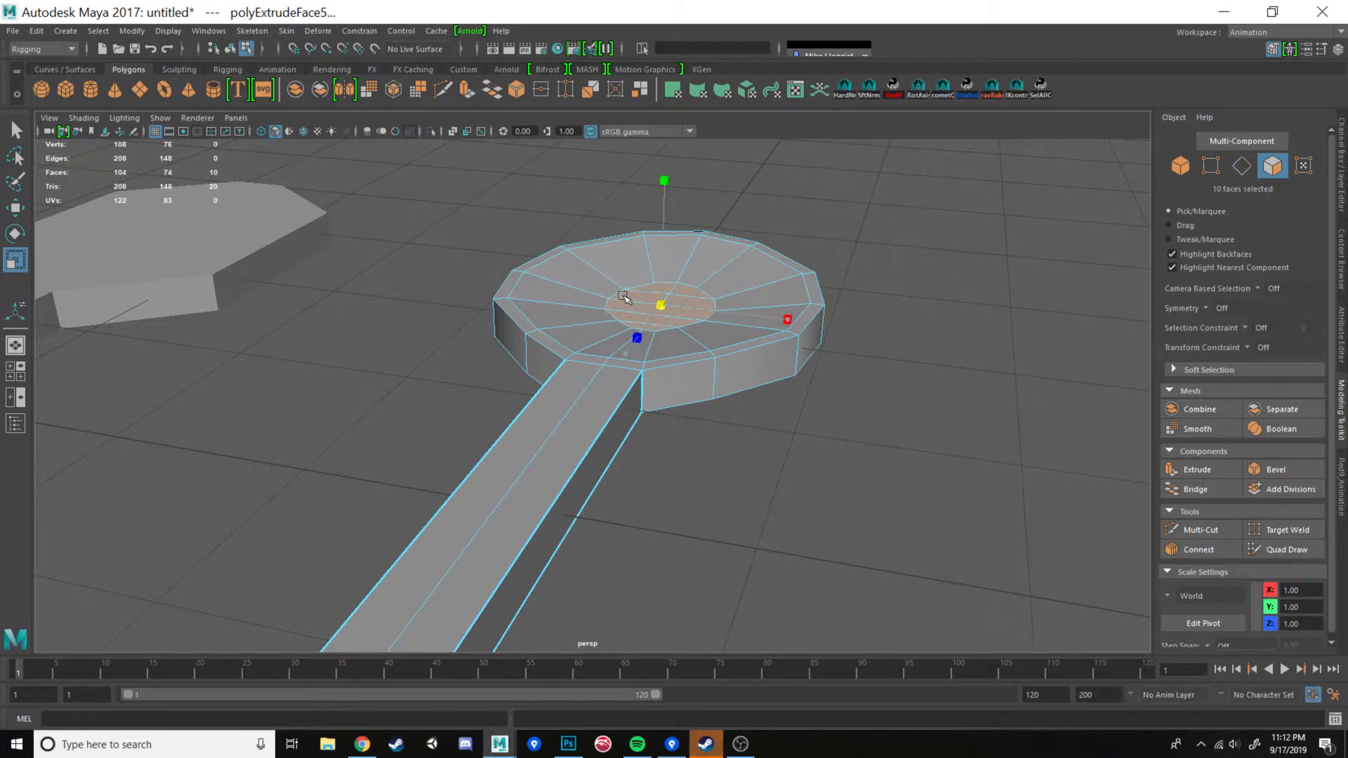
alt+drag(605, 286, 615, 264)
key(w)
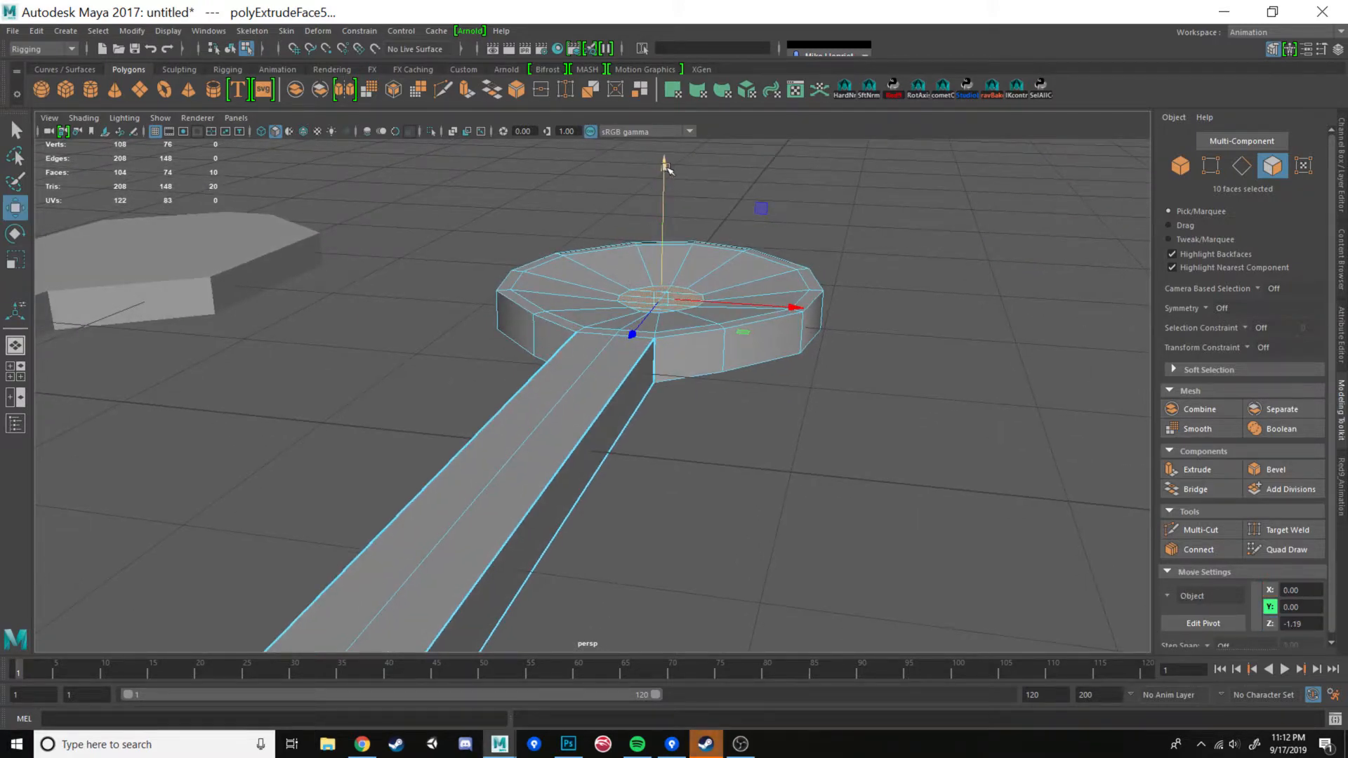
drag(664, 165, 788, 241)
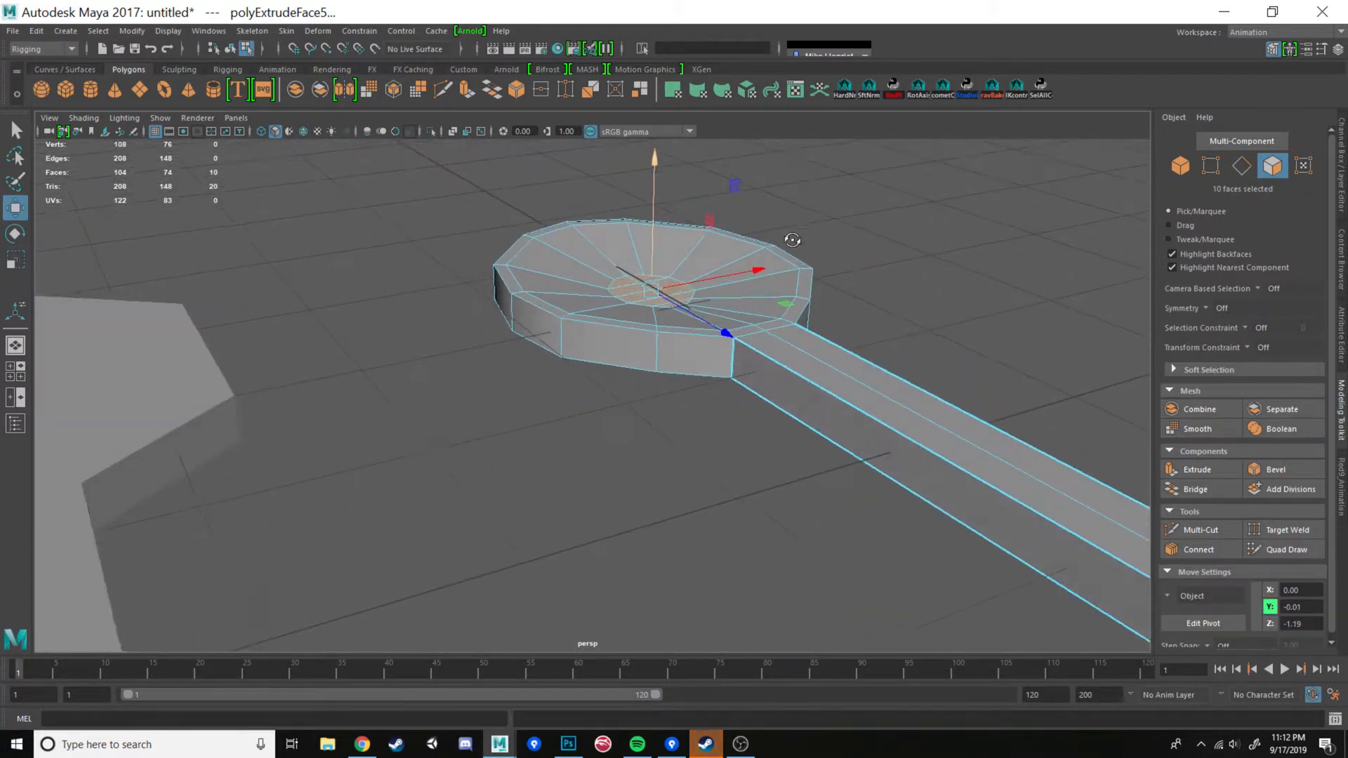
- Return to object mode, switch to the Modeling menu set, and soften the edges of the whole spoon mesh
right_drag(755, 255, 844, 244)
alt+drag(844, 243, 634, 345)
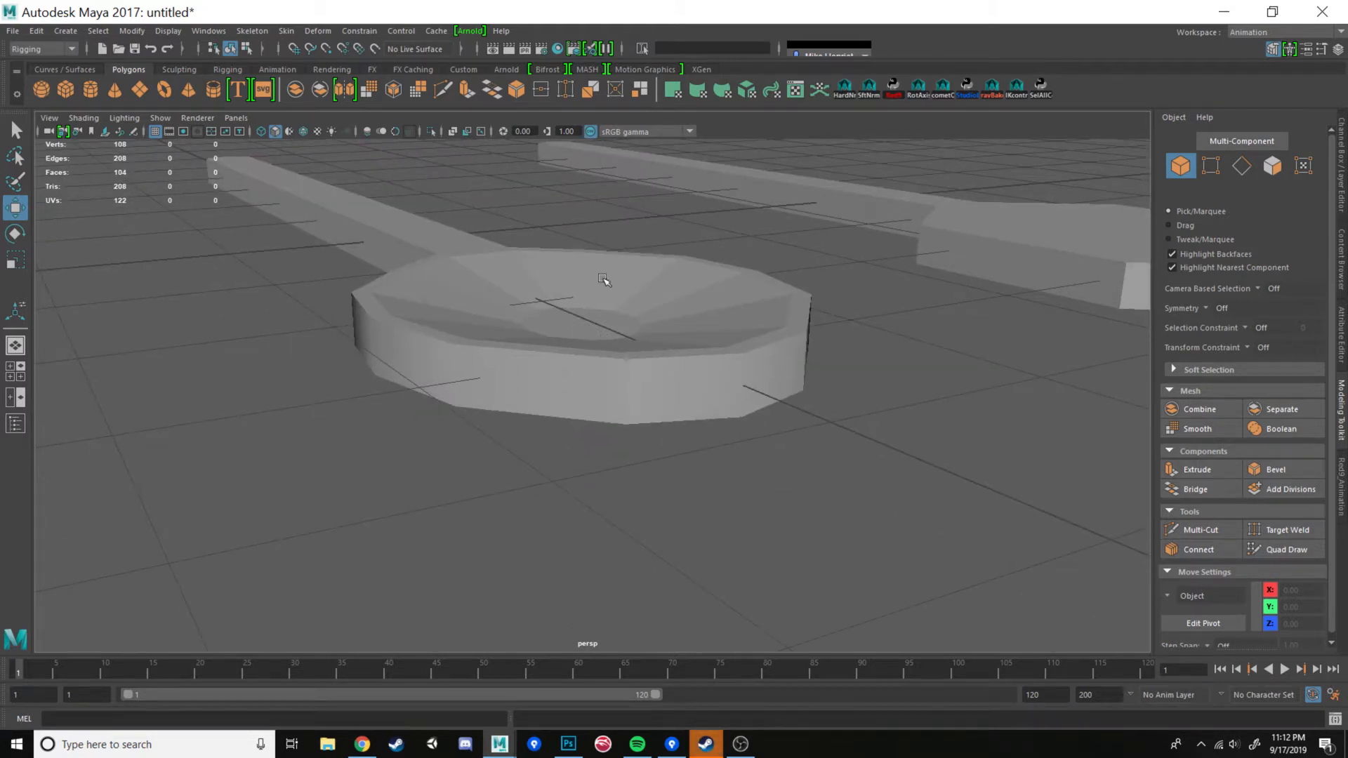
click(688, 295)
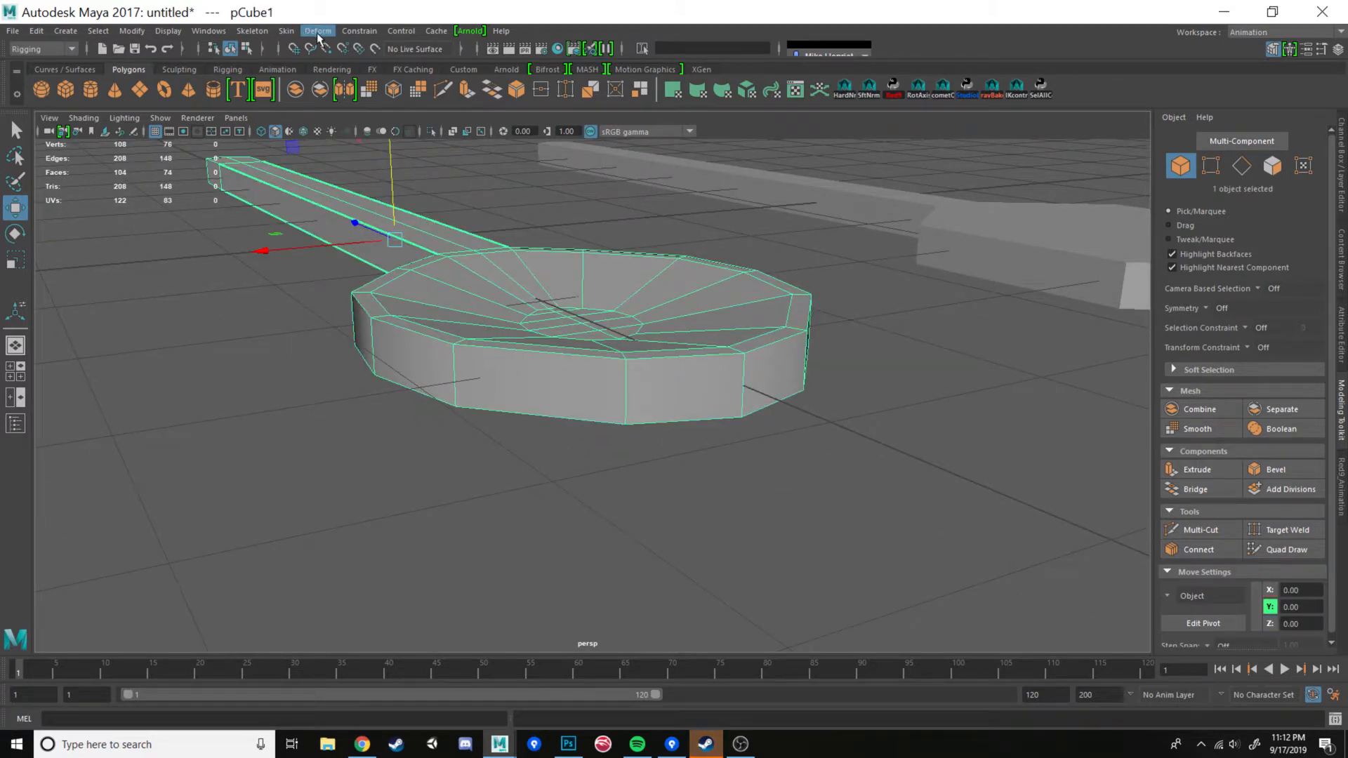
click(73, 49)
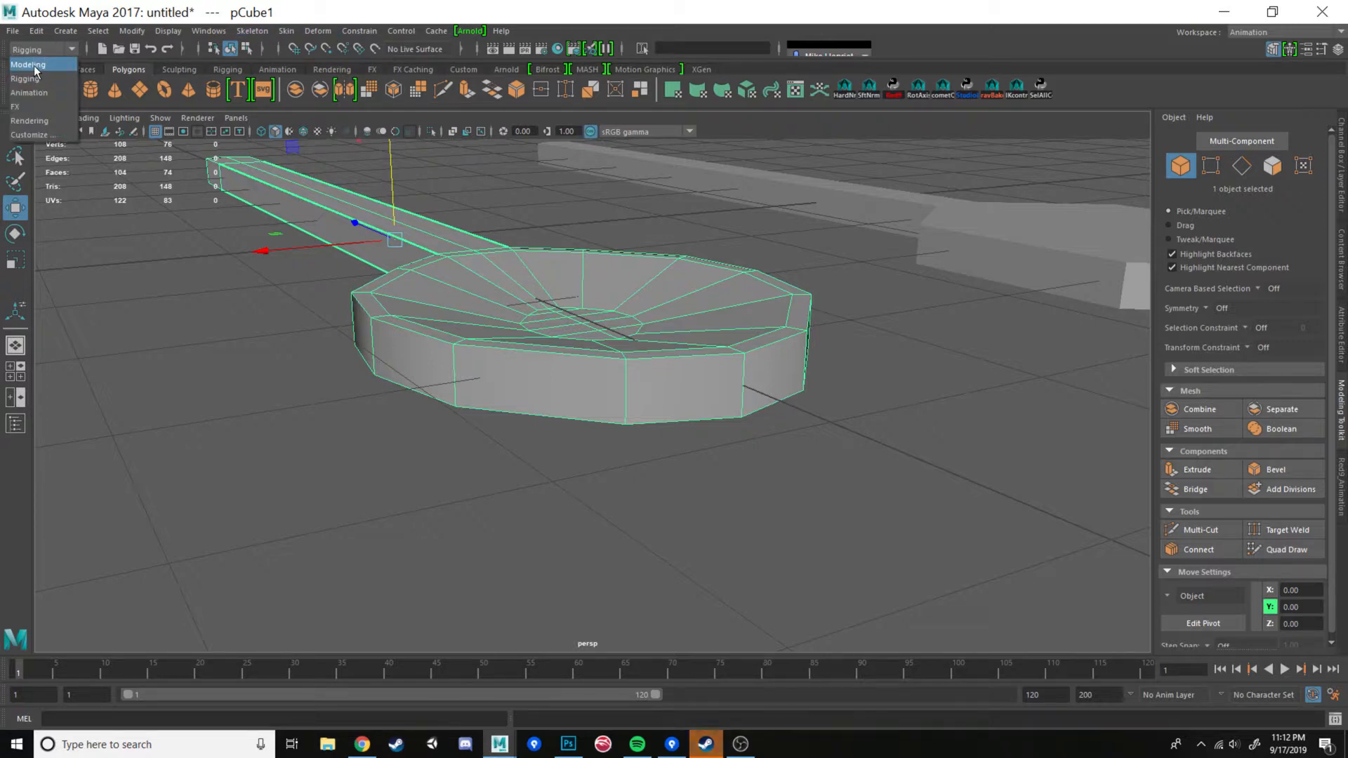
click(32, 65)
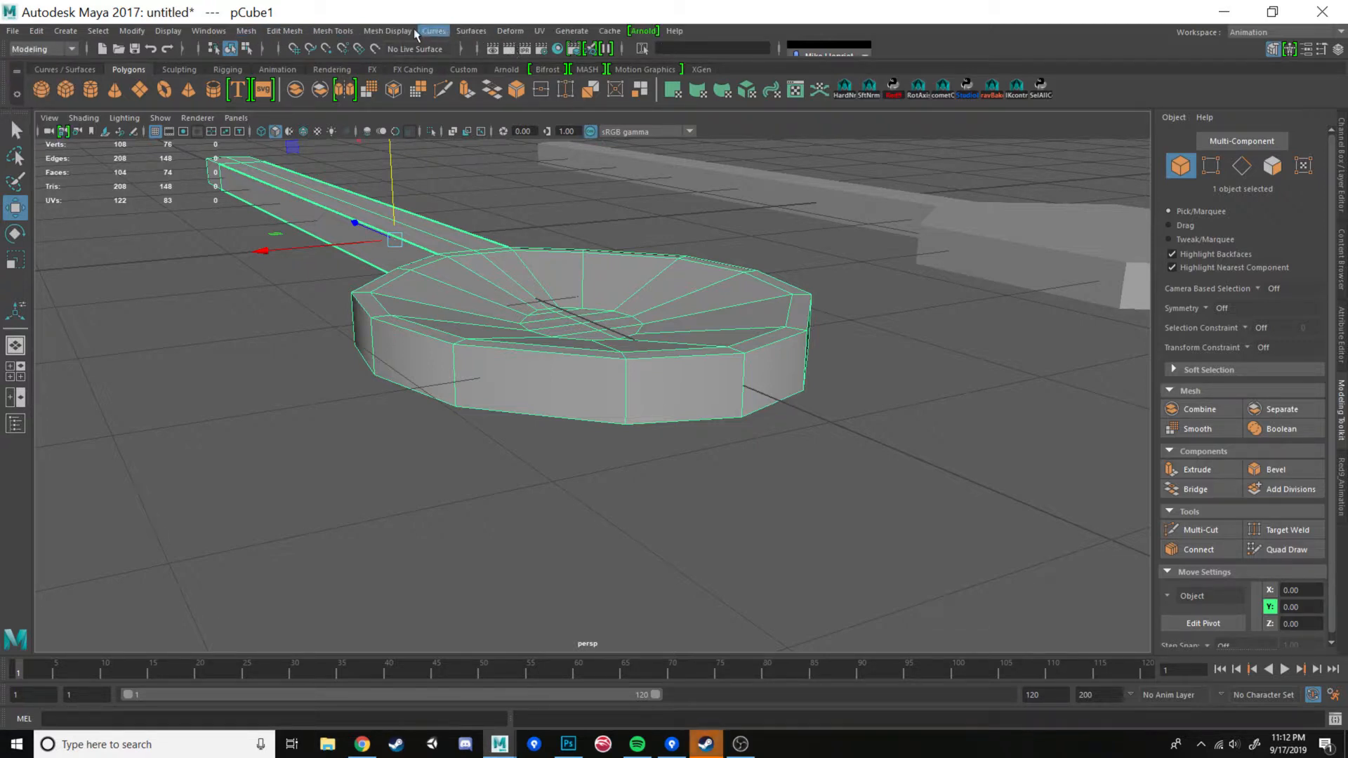
click(378, 31)
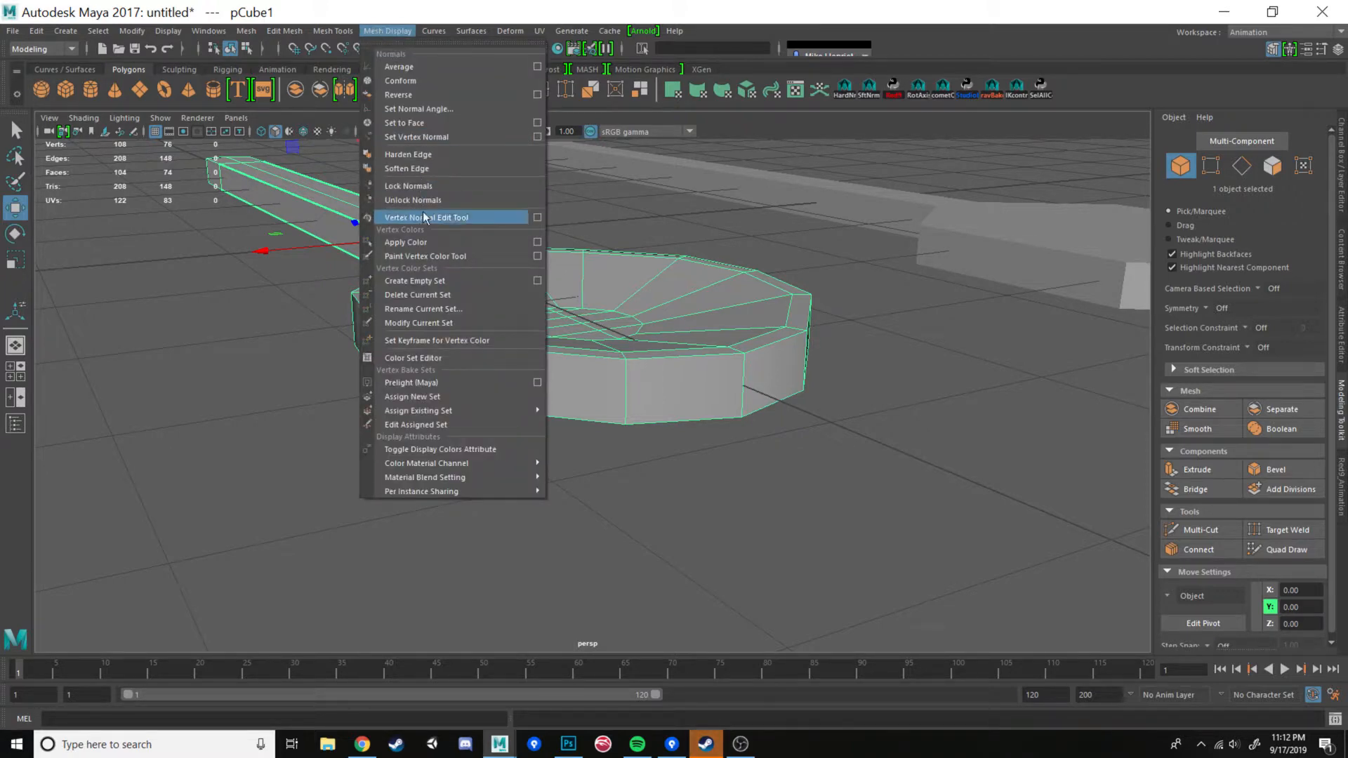
click(421, 167)
click(743, 219)
alt+drag(695, 274, 796, 301)
click(797, 300)
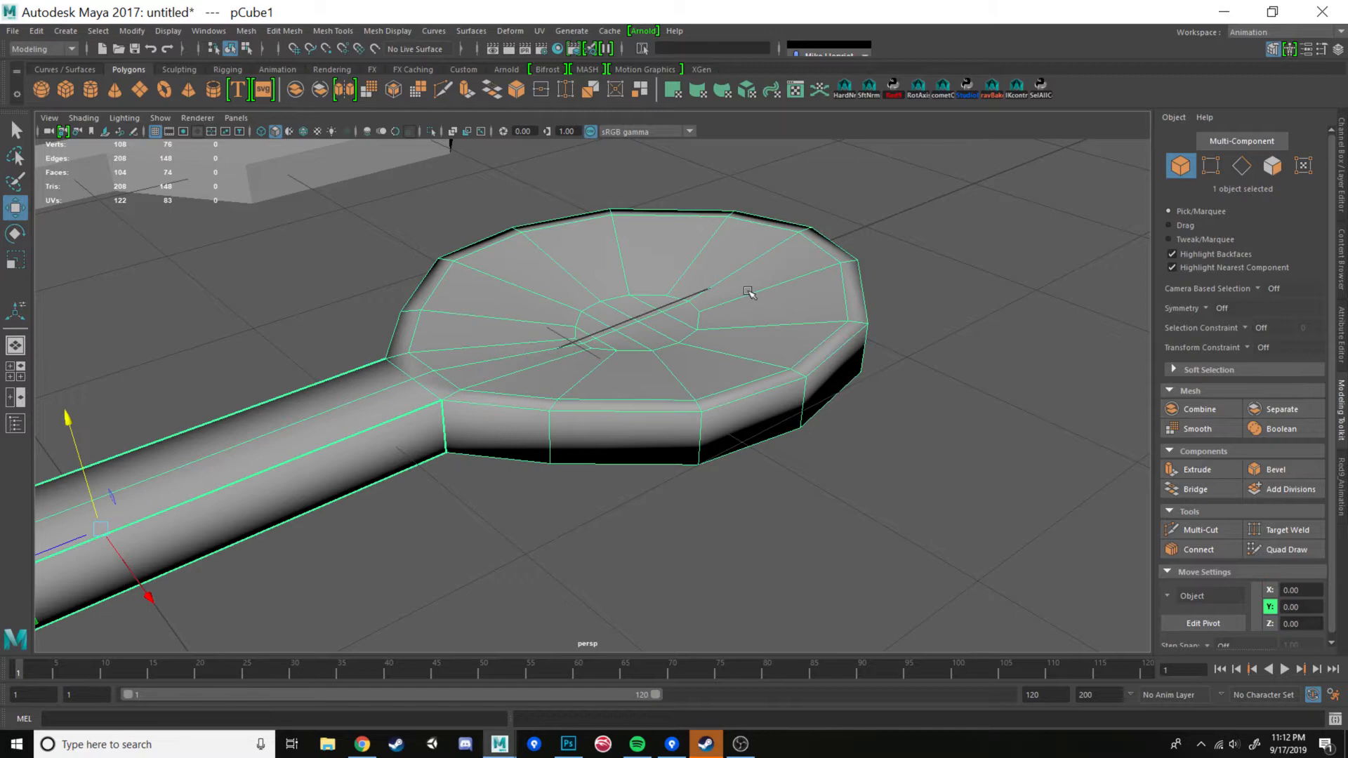
- Insert an edge loop with Multi-Cut around the bowl's inner slope, roughly midway between the rim and the floor
click(1214, 531)
alt+drag(776, 349, 760, 300)
alt+drag(673, 284, 797, 258)
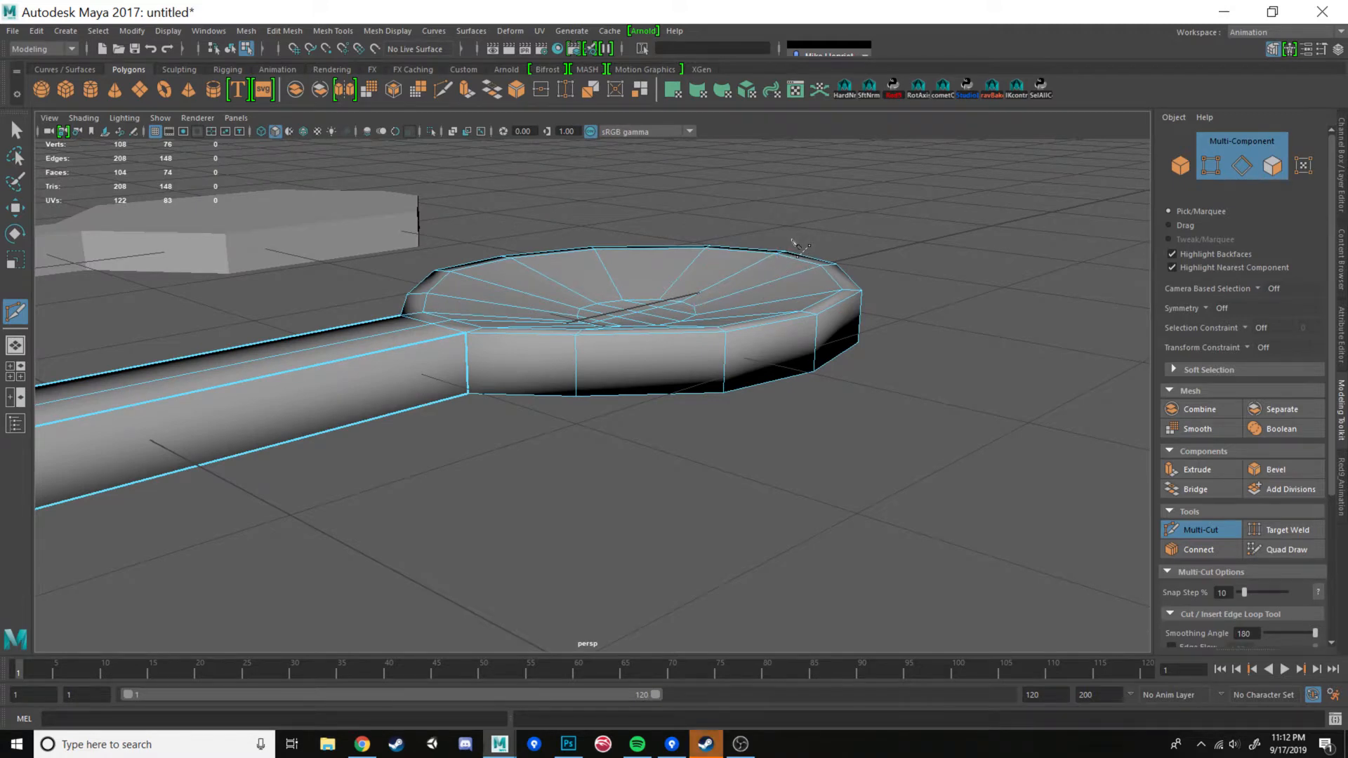
alt+drag(635, 315, 716, 288)
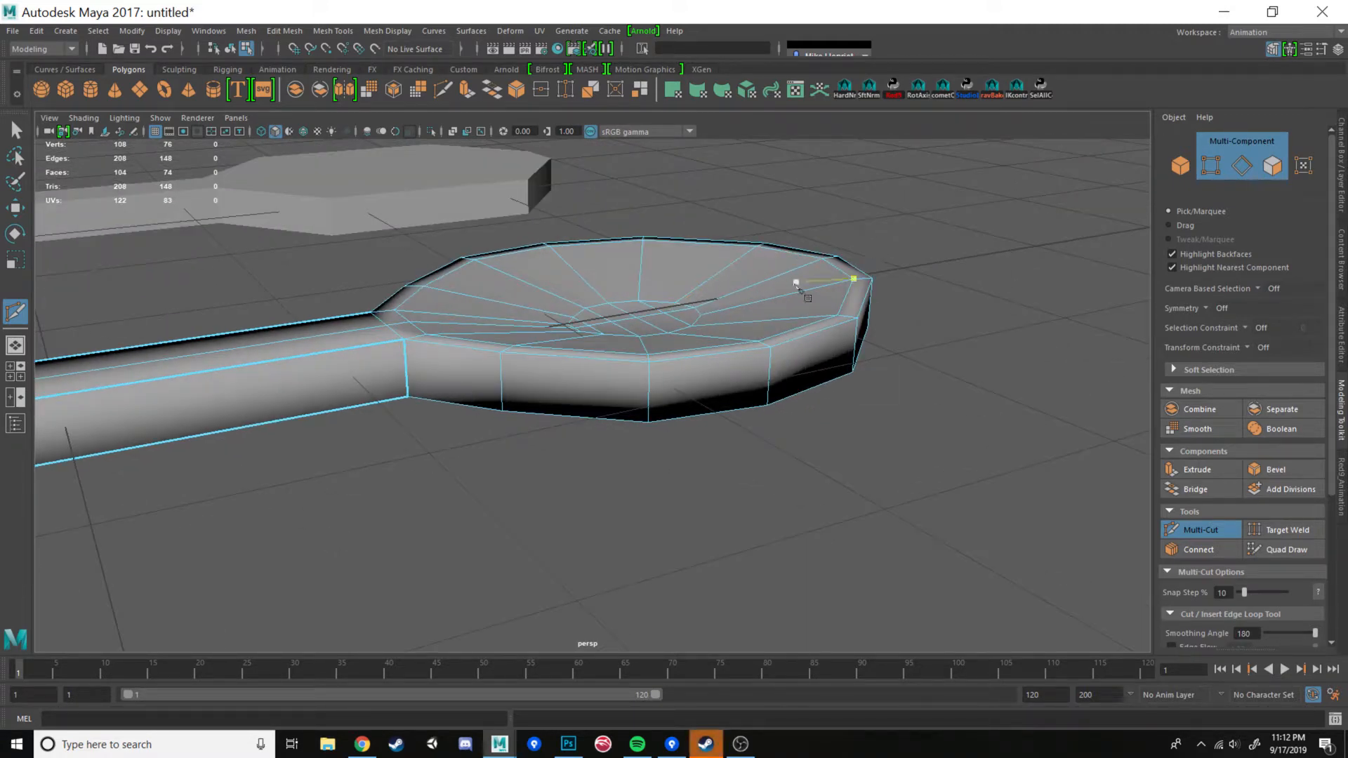
alt+drag(821, 277, 750, 268)
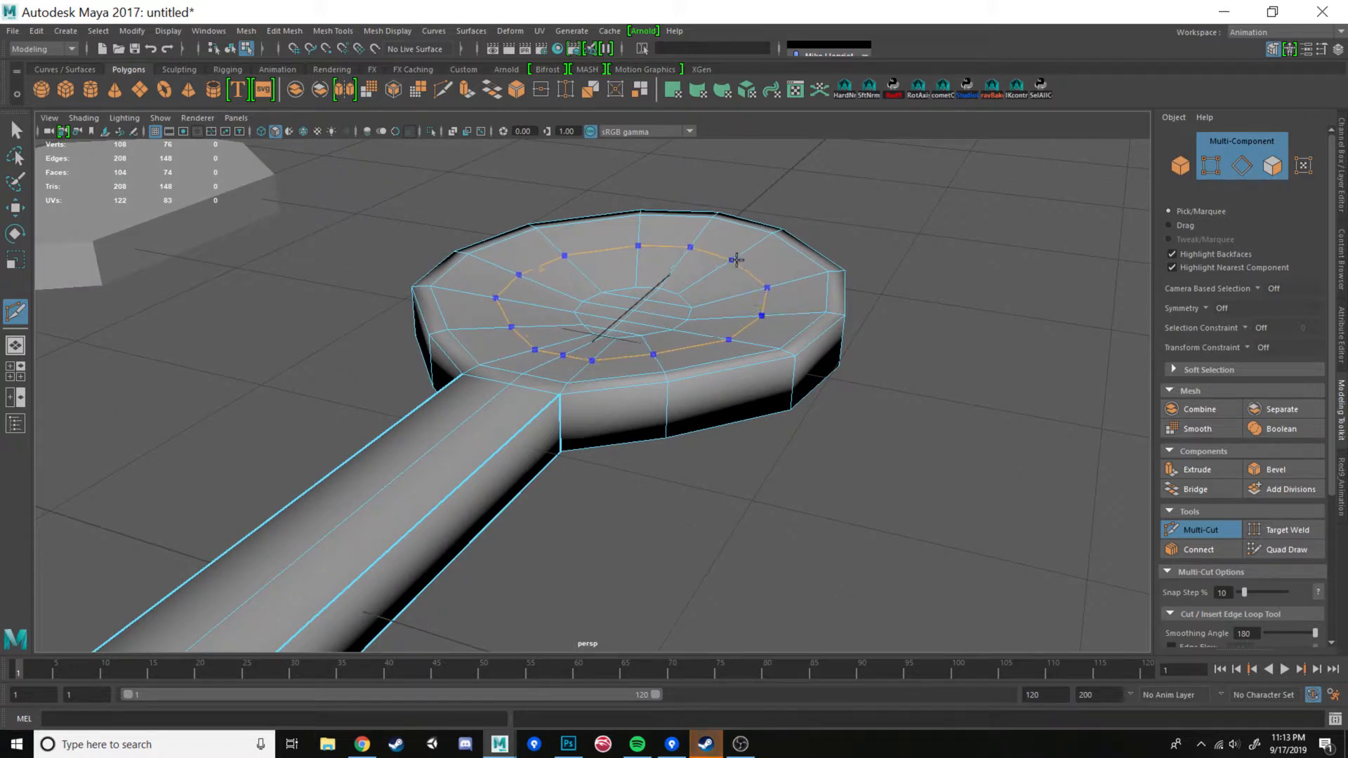
key(w)
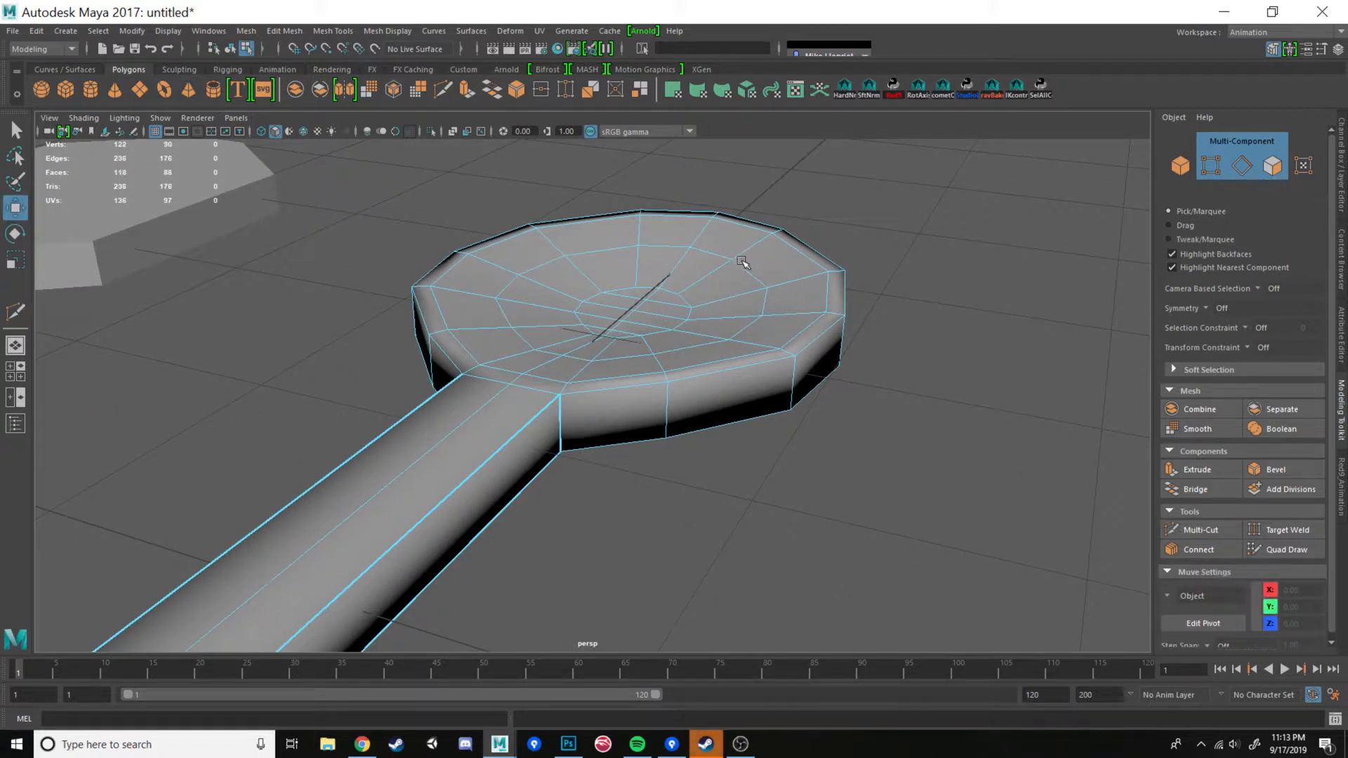
- Lower the bowl's new 14-edge inner loop slightly along Y to round the hollow, and return to object mode
double_click(746, 272)
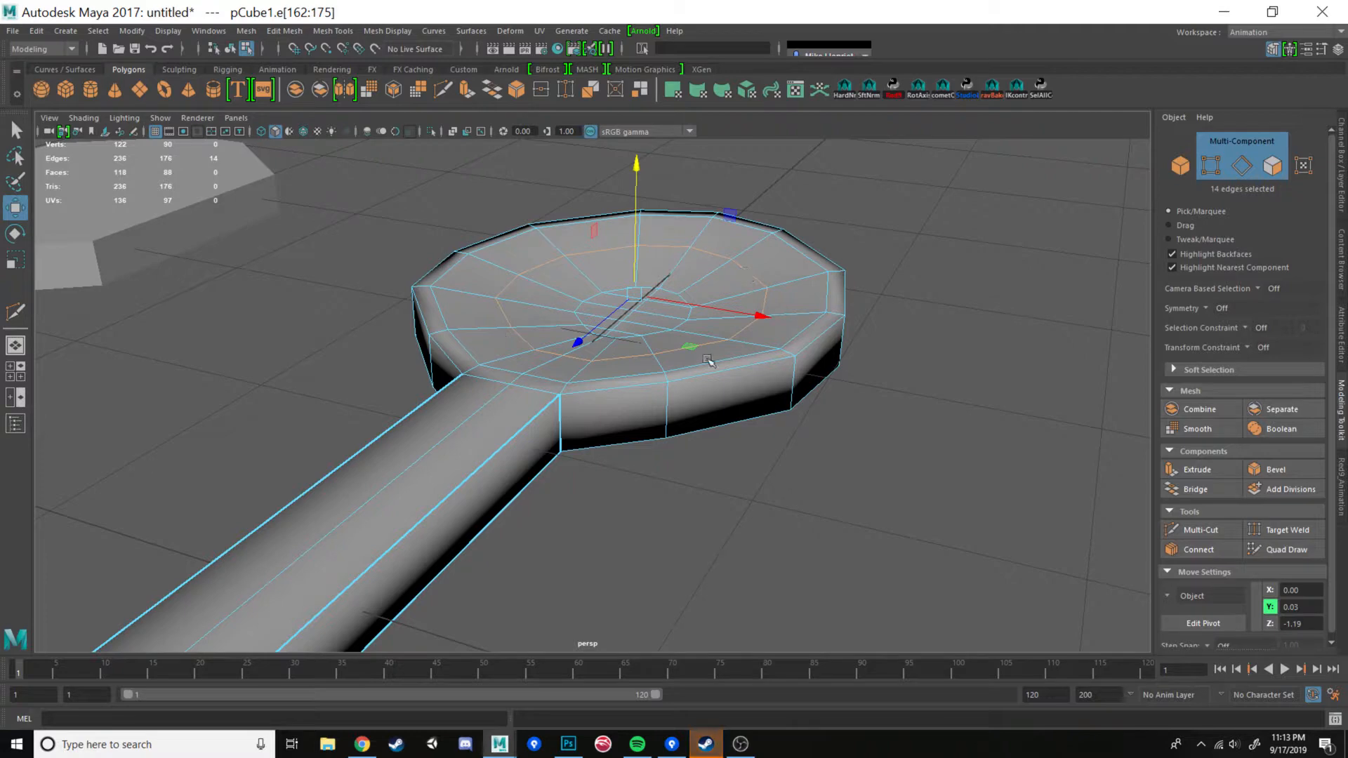
alt+drag(660, 254, 627, 219)
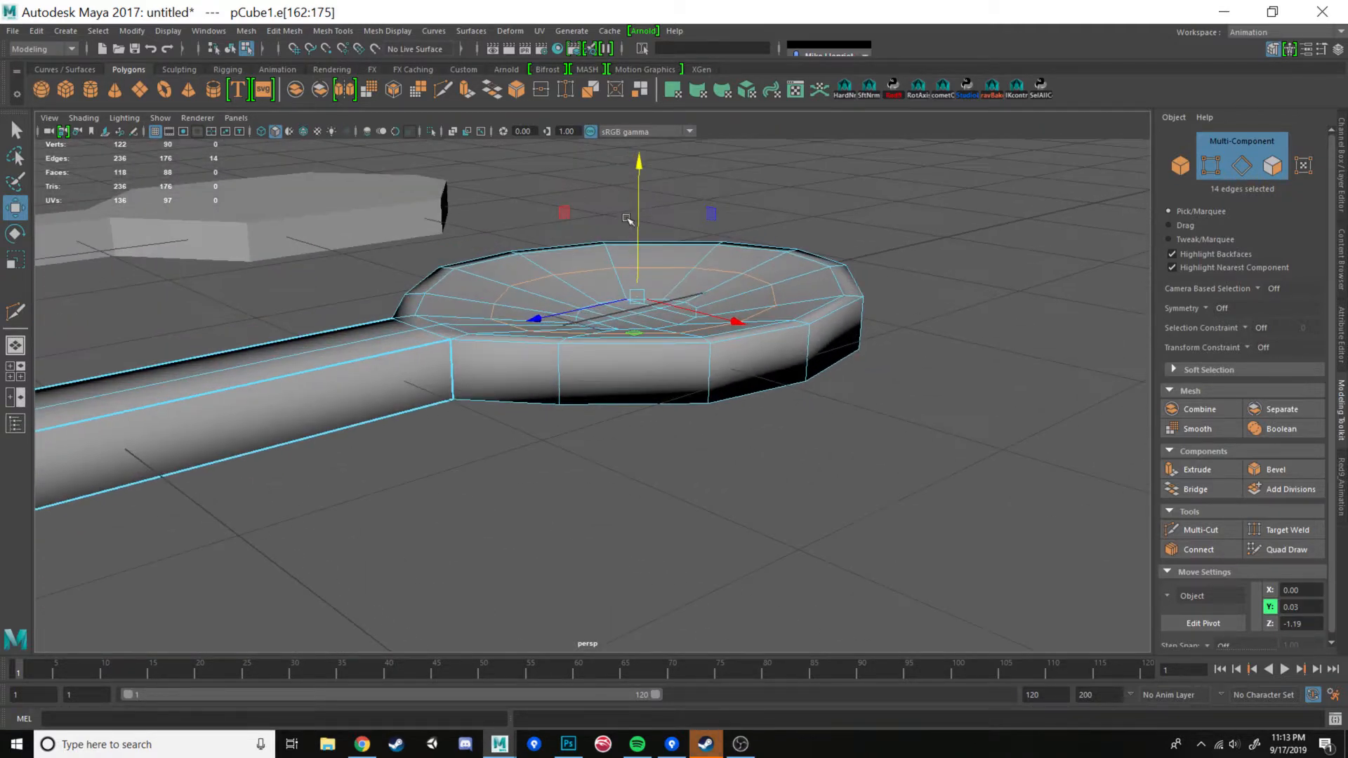
drag(639, 169, 639, 181)
alt+drag(673, 197, 730, 262)
right_drag(741, 270, 818, 250)
click(981, 289)
scroll(957, 321, down, 5)
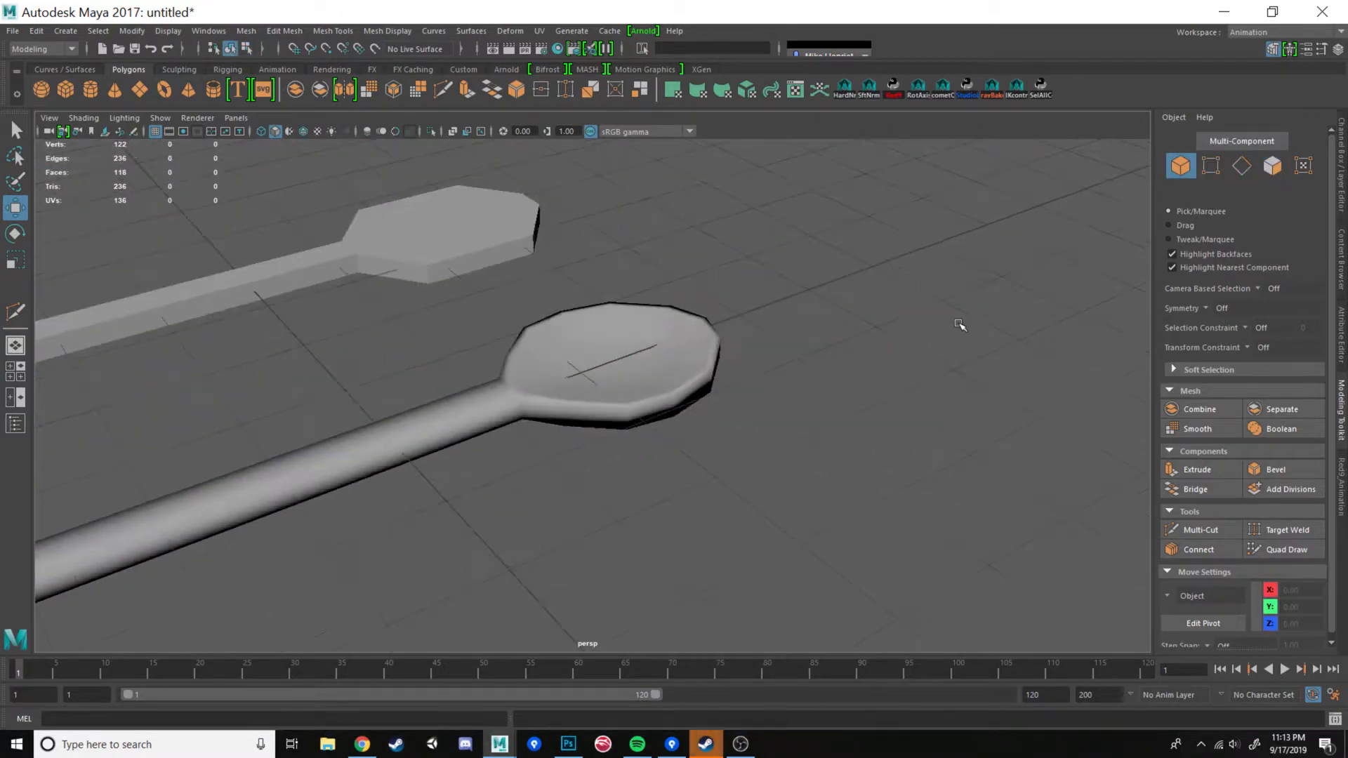
- Preview the spoon with smoothing, examine its bowl and handle from several angles, and restore the unsmoothed display
alt+drag(824, 358, 842, 309)
click(736, 345)
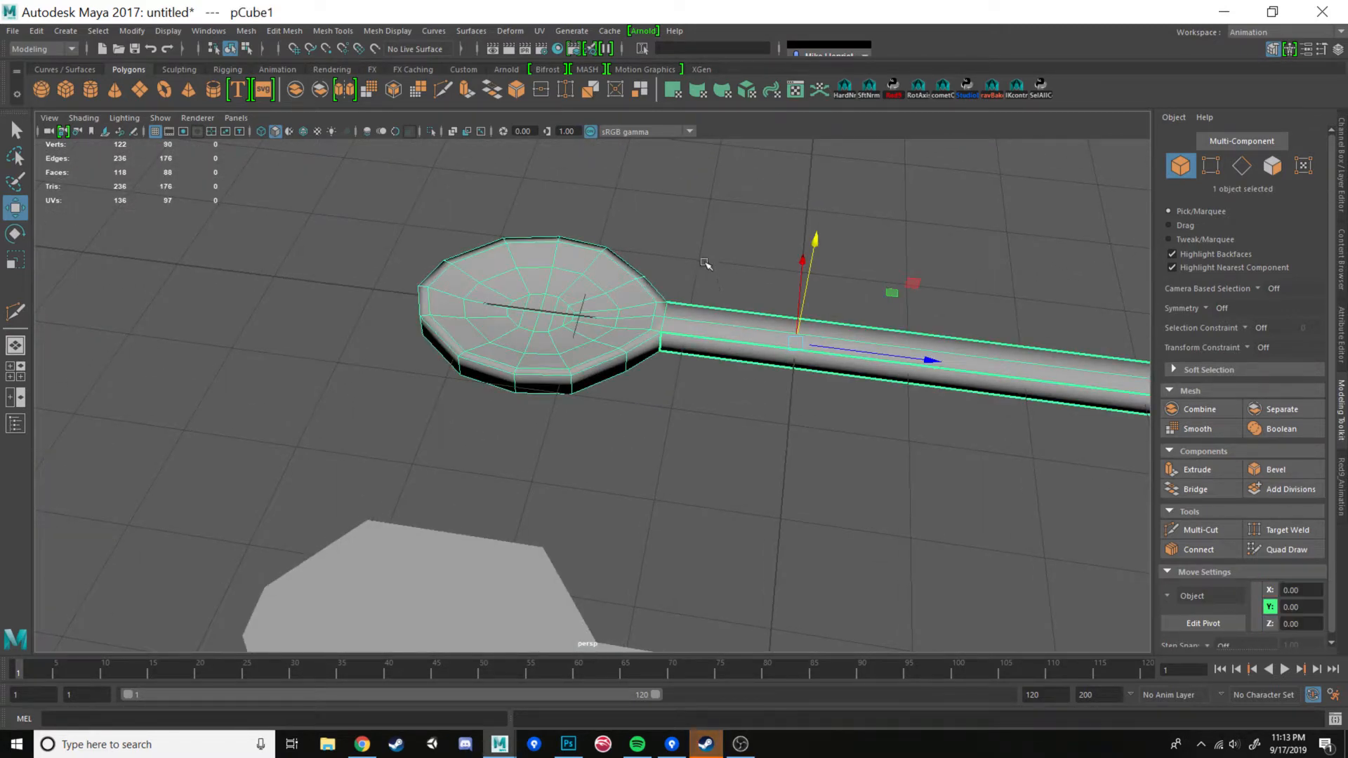
key(3)
click(723, 240)
alt+drag(756, 321, 348, 253)
scroll(349, 254, down, 7)
alt+drag(512, 286, 588, 351)
scroll(656, 340, up, 8)
click(580, 322)
key(1)
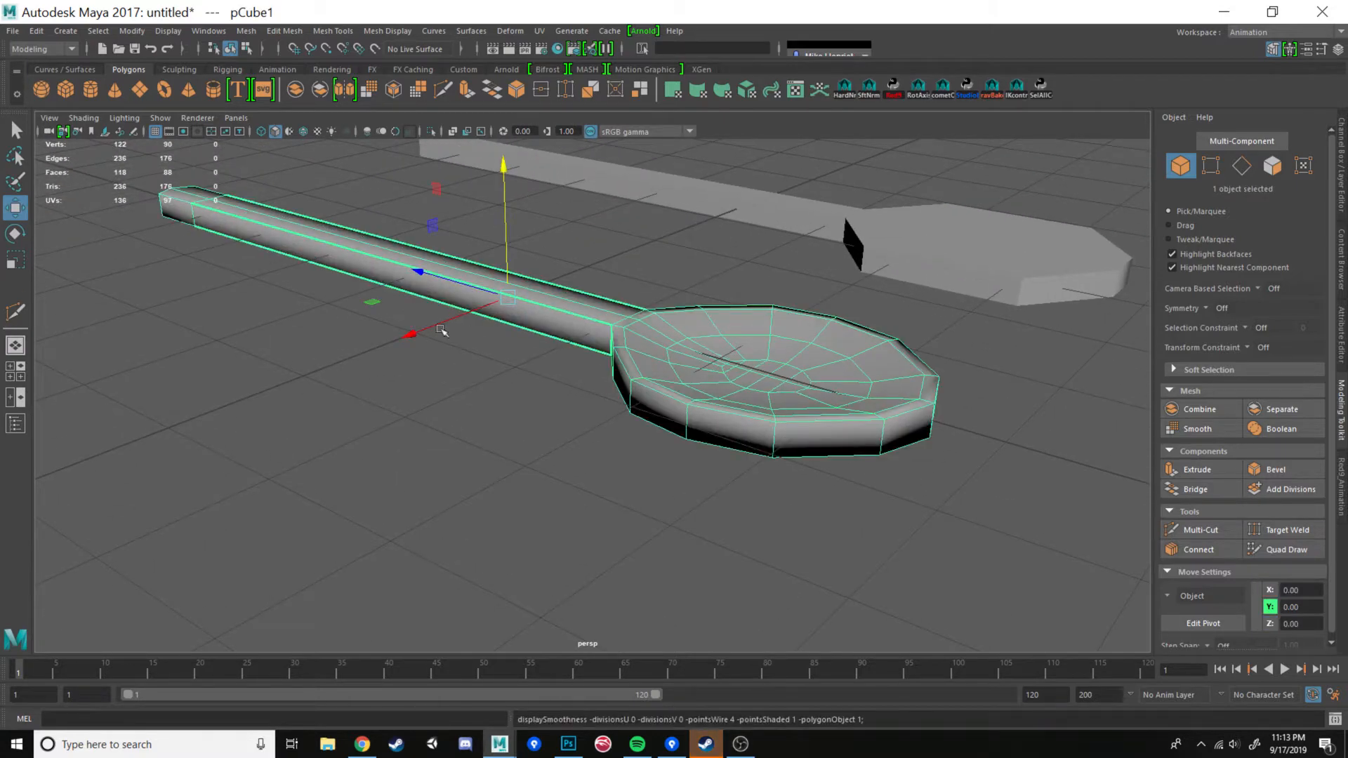
- Switch to face selection and select the two top and two bottom faces of the handle's end segment
scroll(472, 344, up, 3)
alt+middle_drag(472, 344, 892, 376)
alt+drag(457, 346, 497, 373)
alt+middle_drag(499, 373, 779, 403)
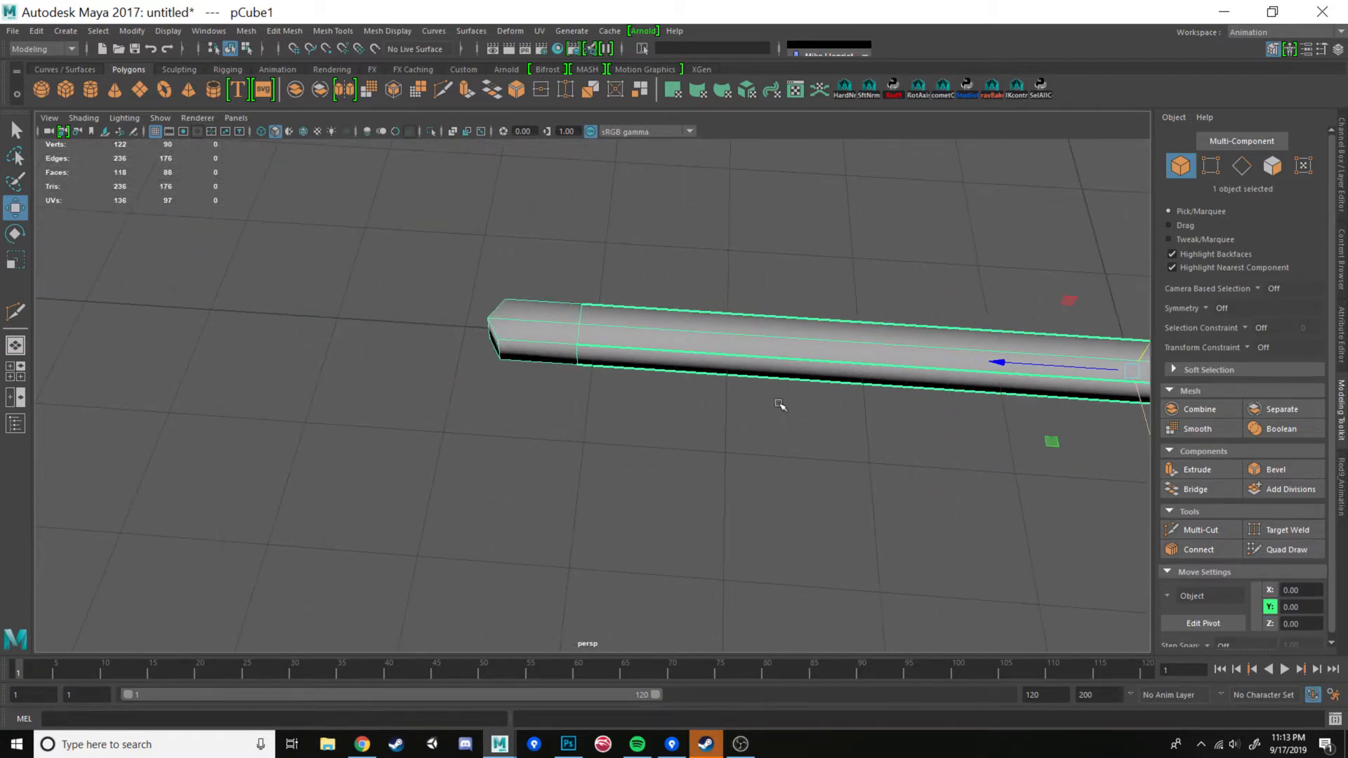
alt+drag(611, 375, 623, 338)
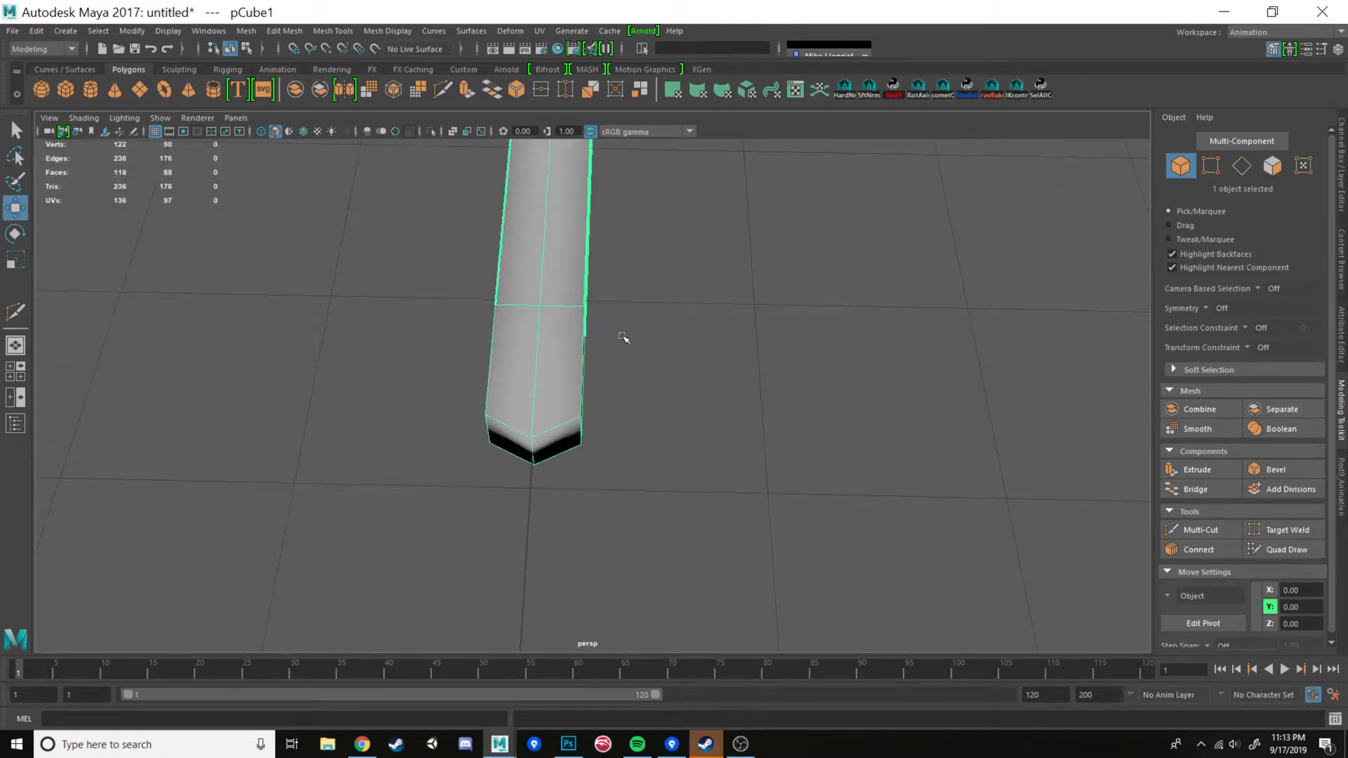
alt+drag(570, 401, 655, 403)
right_drag(635, 340, 637, 385)
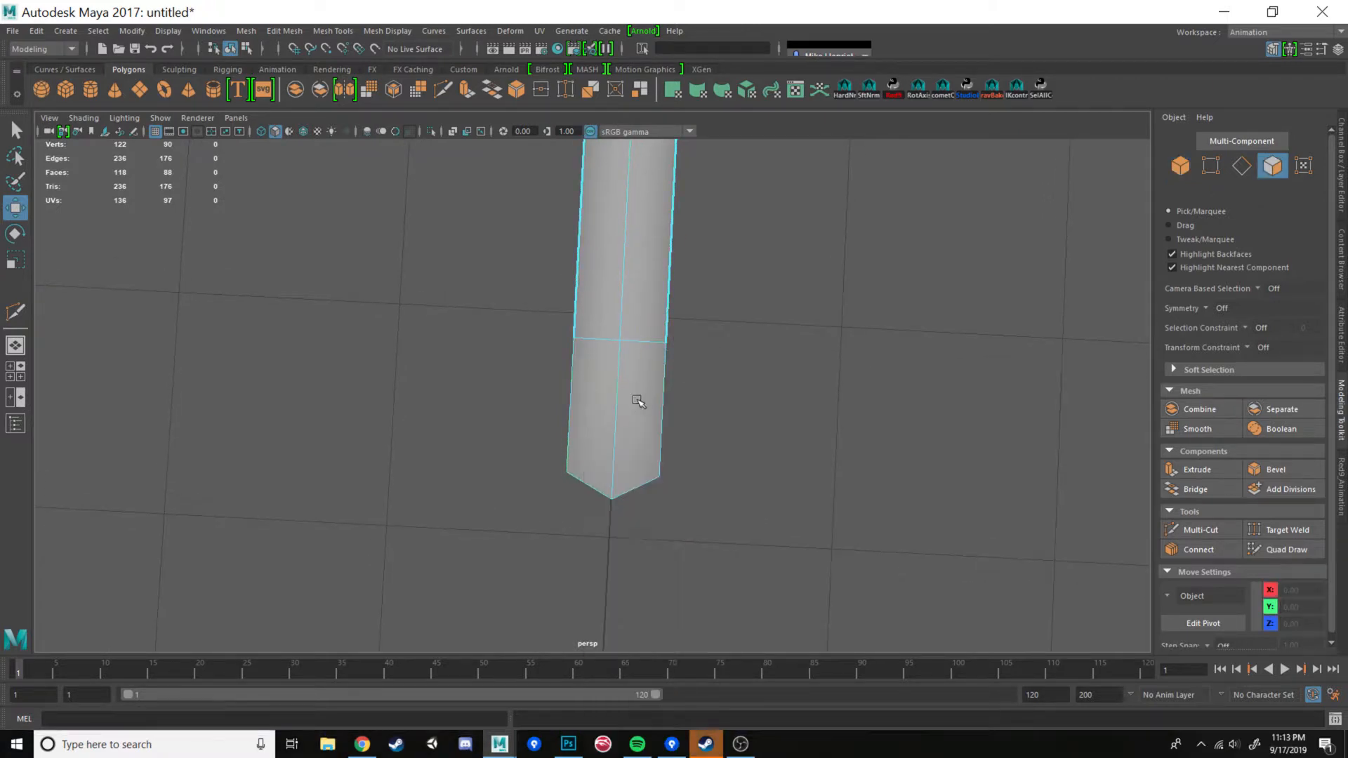
click(637, 401)
shift+click(588, 411)
alt+drag(788, 430, 878, 303)
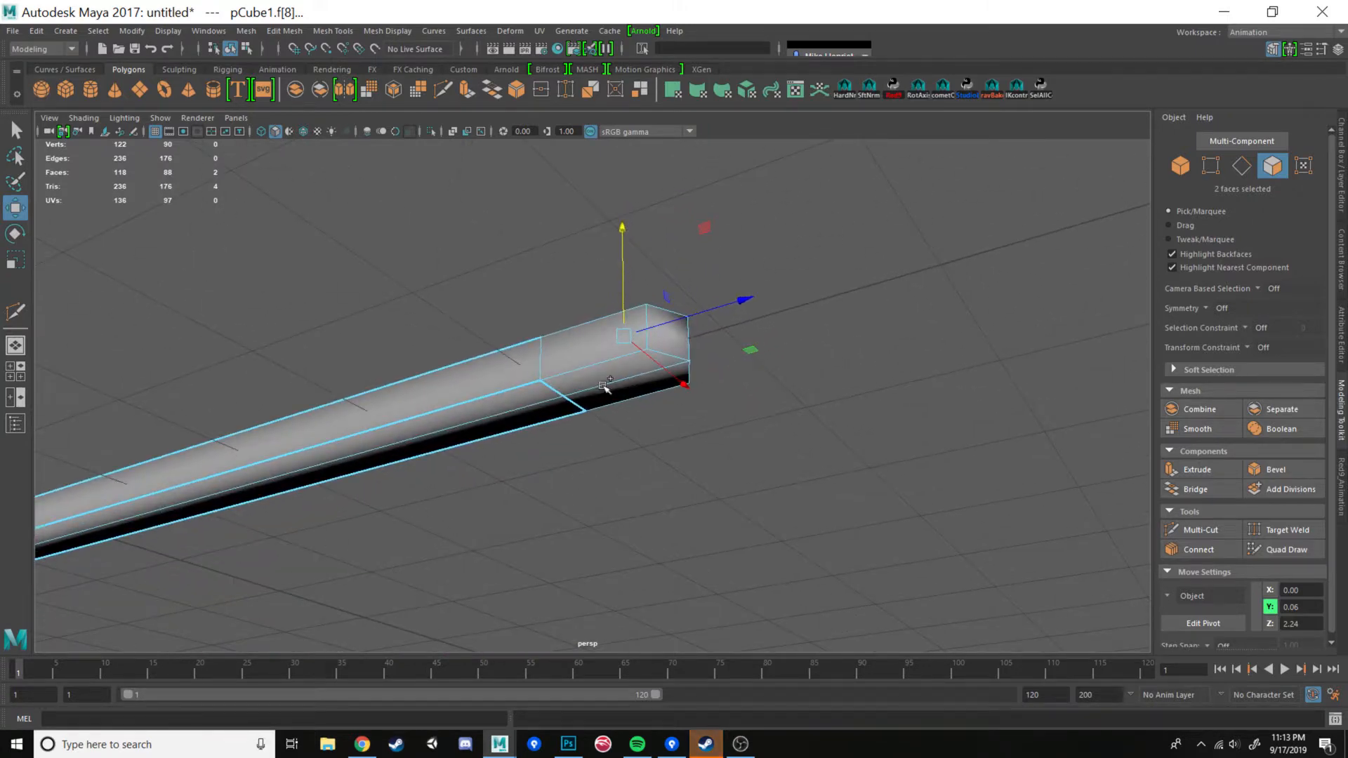
shift+click(605, 378)
shift+click(626, 391)
alt+drag(705, 433, 620, 484)
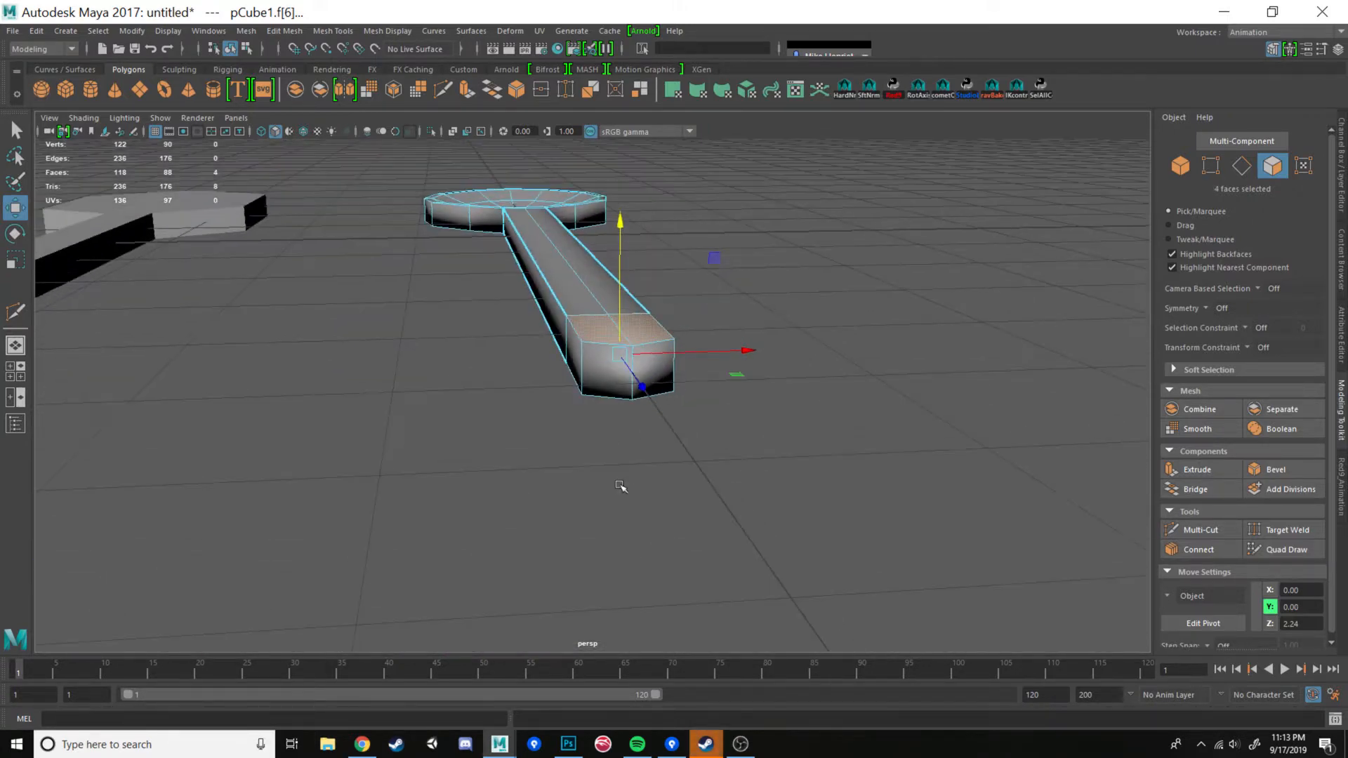
- Reselect the handle end's two top and two bottom faces in wireframe display, and restore shaded display
key(4)
alt+drag(752, 439, 639, 389)
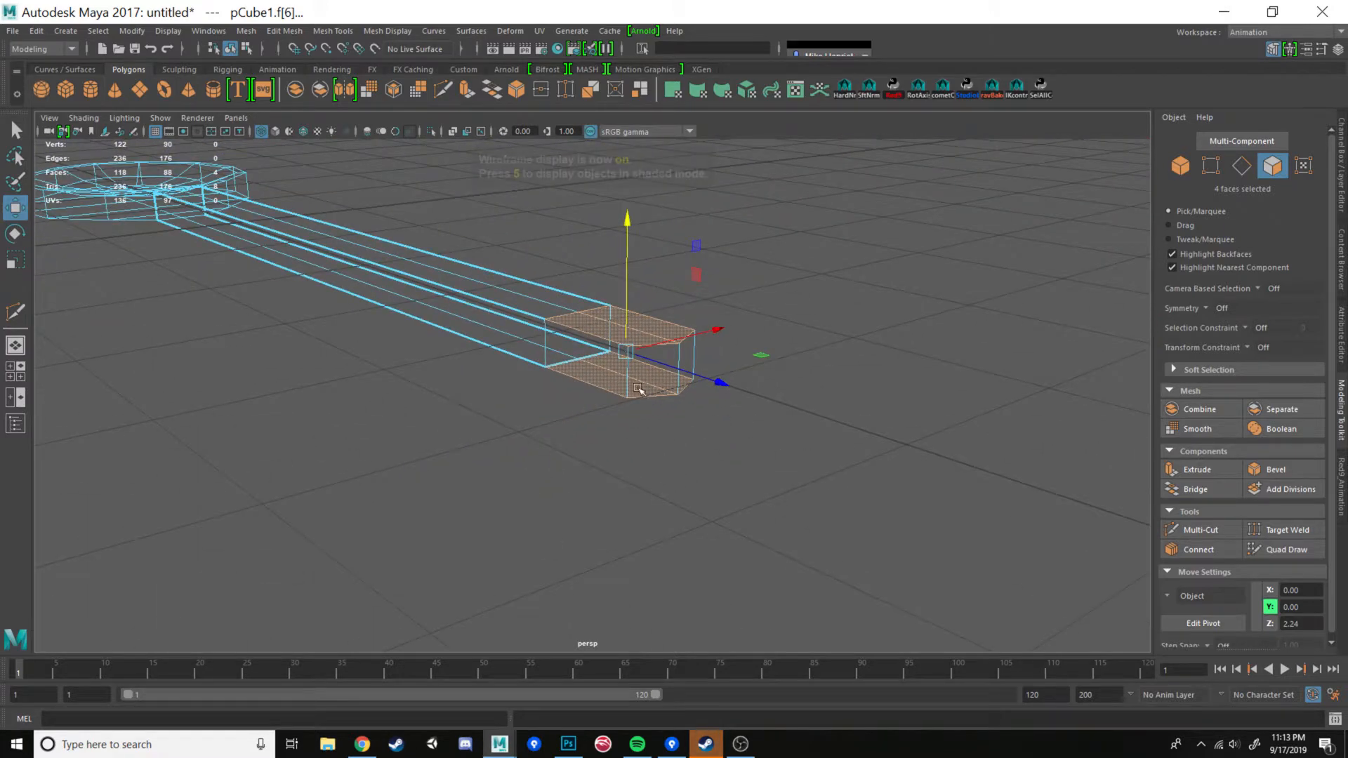
click(588, 430)
click(661, 327)
shift+click(676, 336)
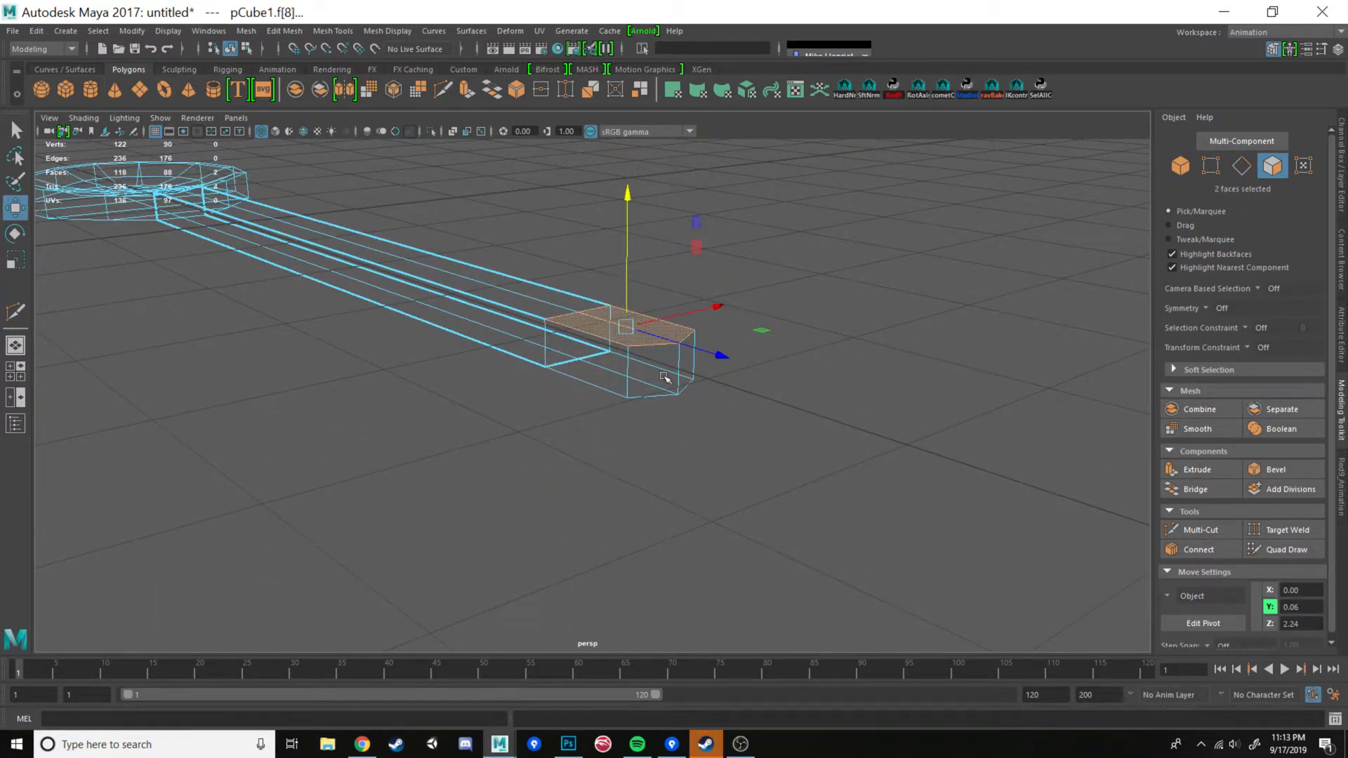
alt+drag(645, 438, 627, 512)
shift+click(604, 377)
shift+click(611, 394)
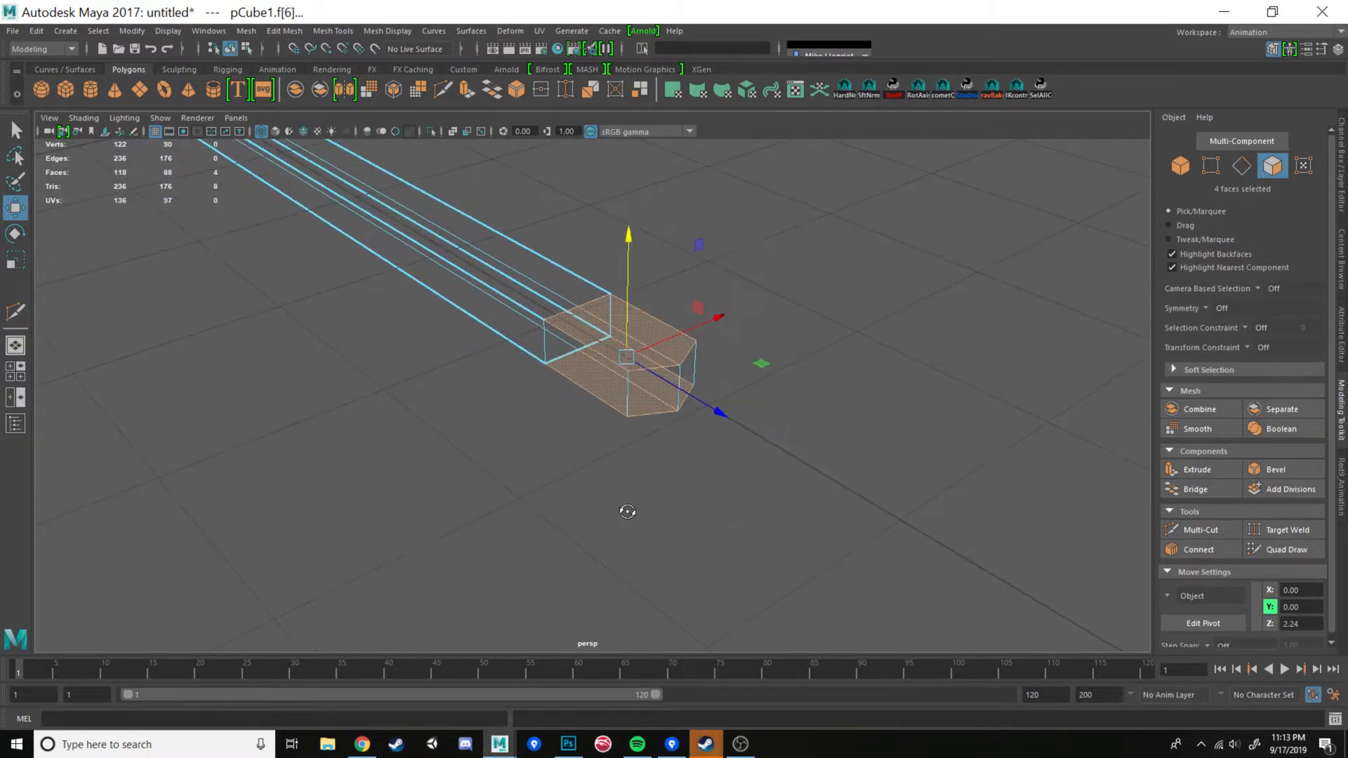
key(5)
alt+drag(797, 409, 724, 469)
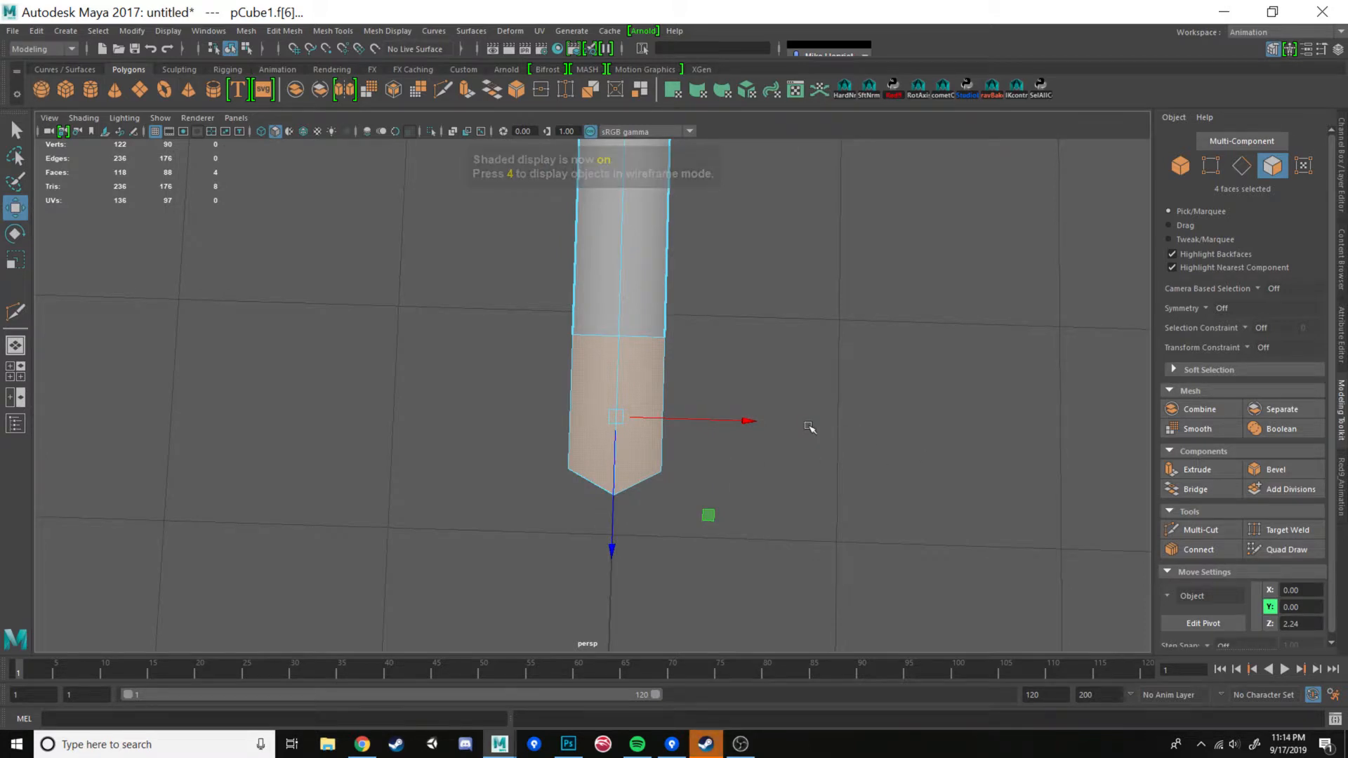
- Extrude the handle end's four selected faces and scale them inward along X and Z to outline a hanging hole
key(ctrl+e)
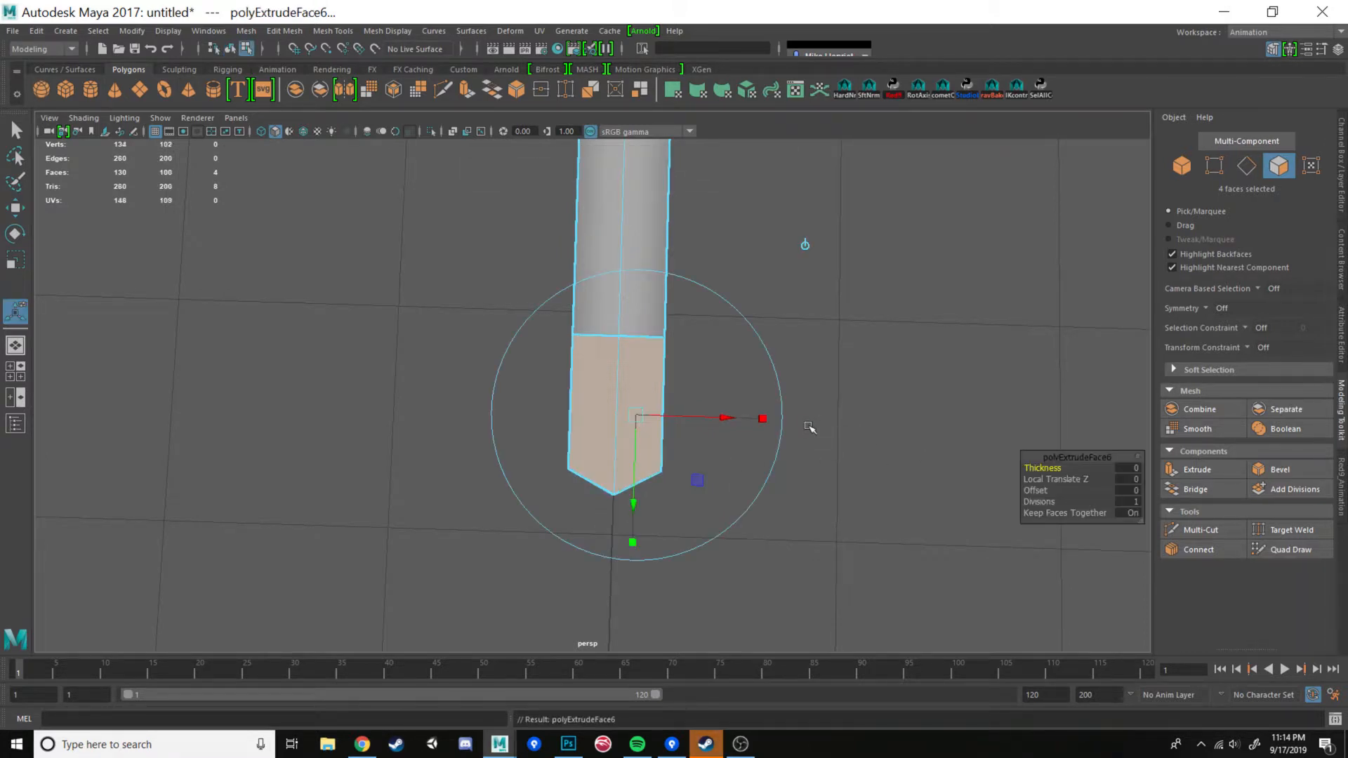
alt+drag(806, 424, 696, 375)
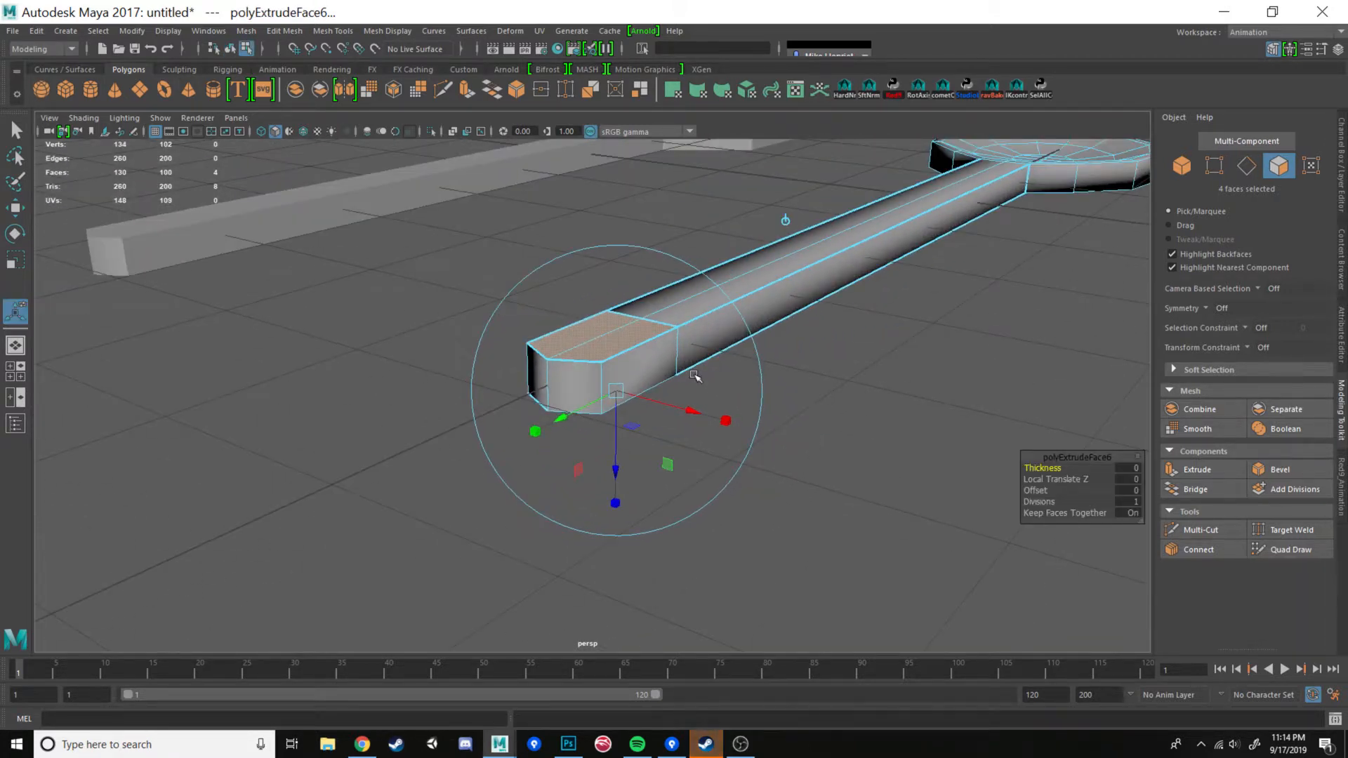
key(r)
mouse_move(594, 363)
mouse_down()
mouse_move(565, 360)
mouse_move(592, 377)
mouse_up()
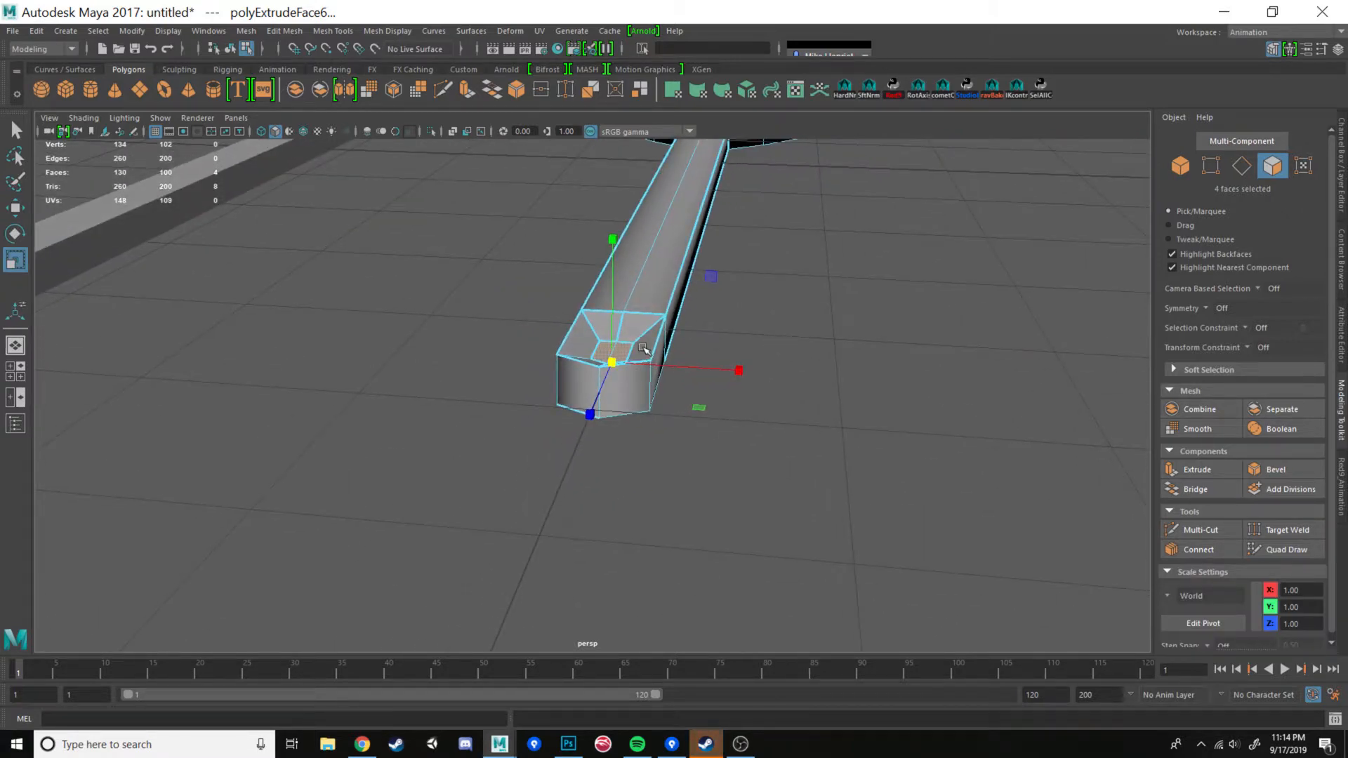
alt+drag(680, 366, 586, 385)
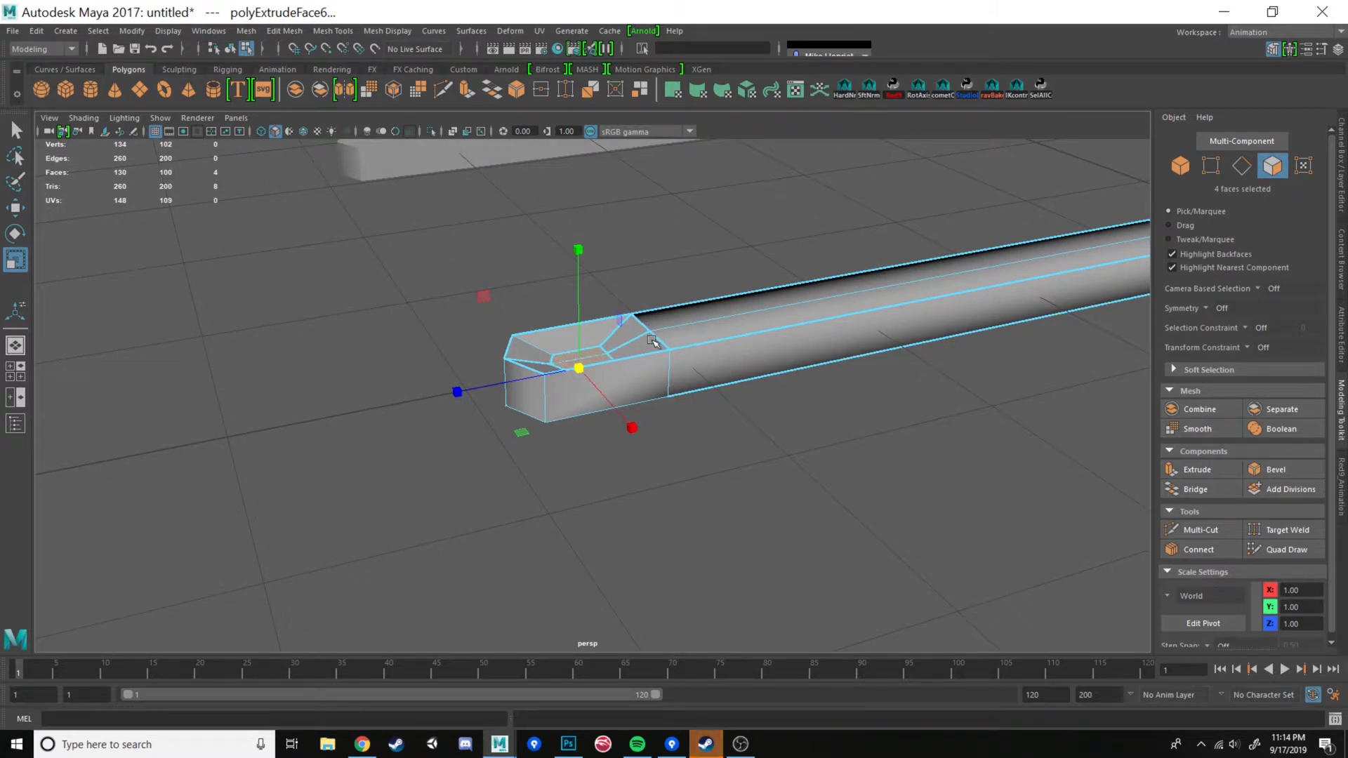
alt+drag(649, 345, 631, 337)
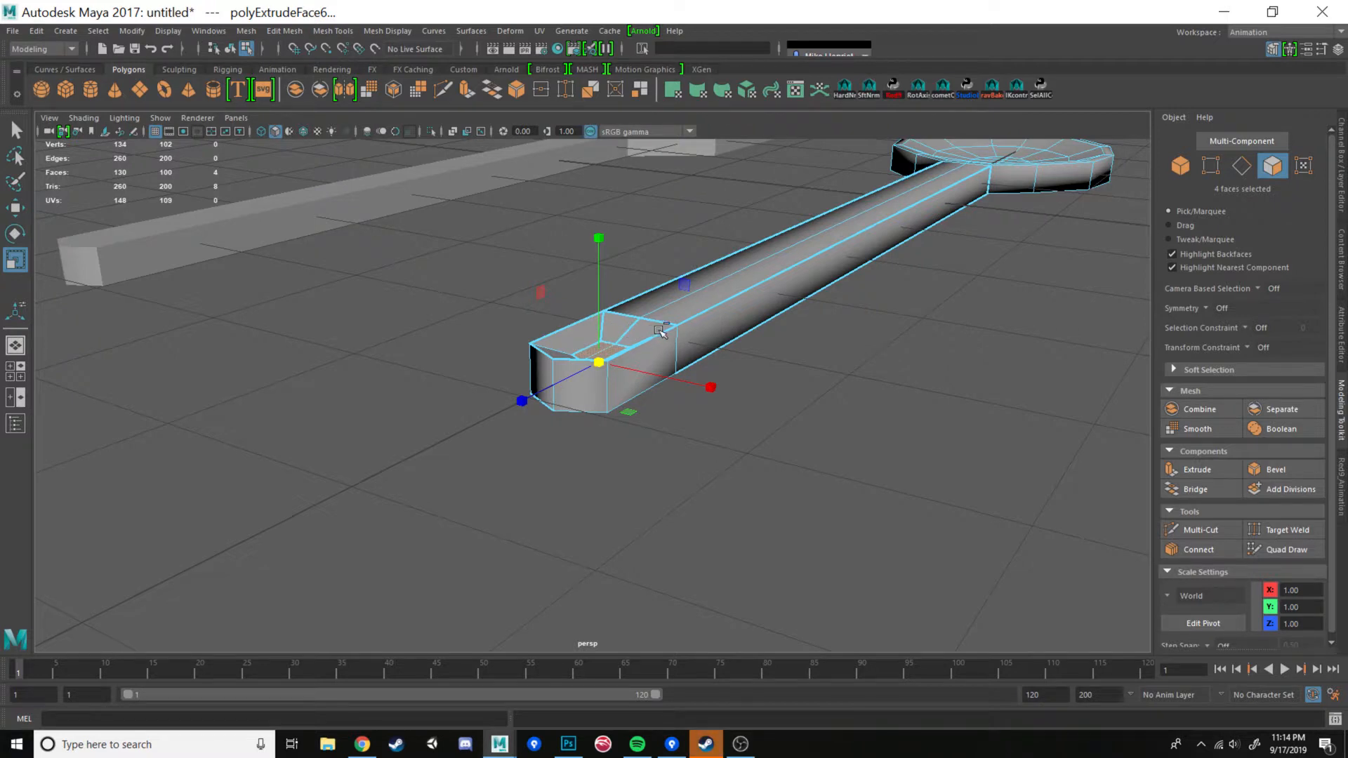
alt+drag(685, 342, 668, 375)
drag(592, 472, 582, 460)
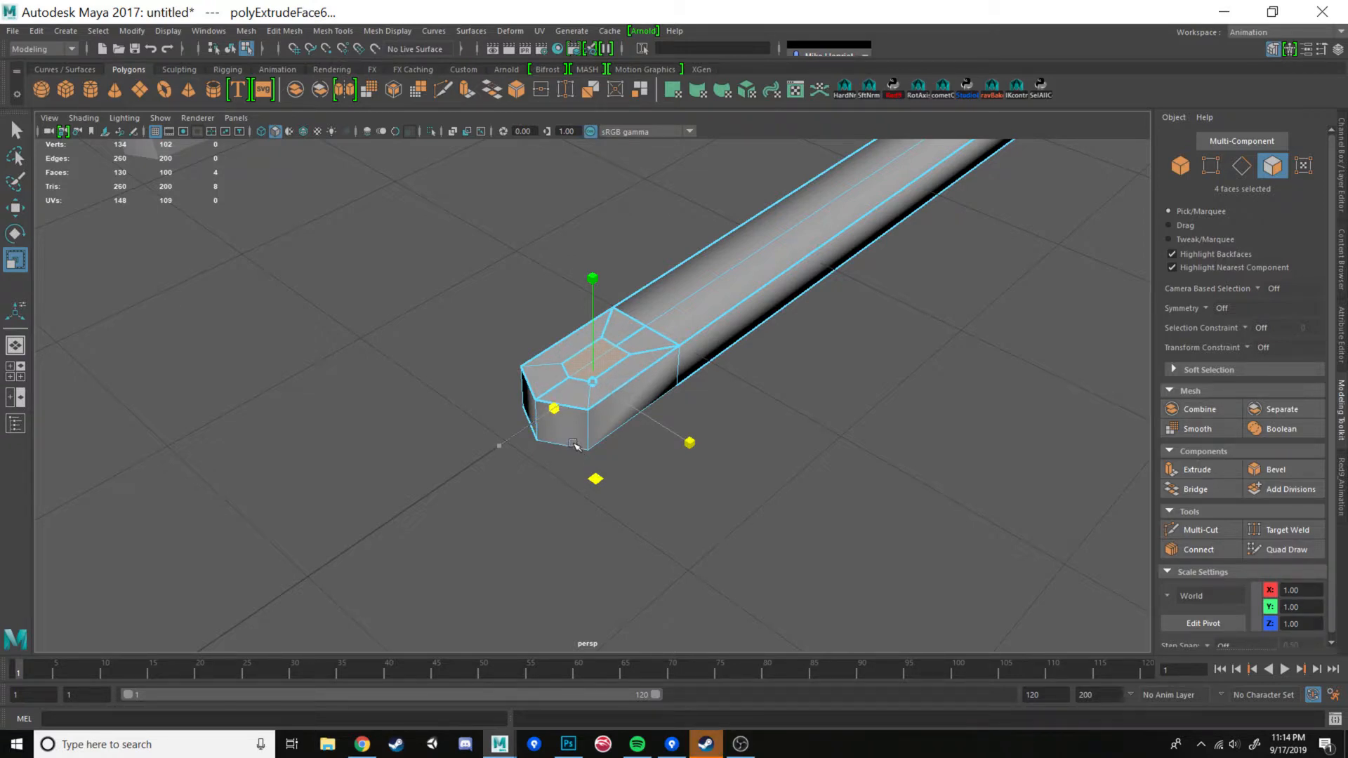
- Delete the inset faces at the handle's end and bridge the upper and lower six-edge borders to wall the hole
alt+drag(630, 461, 636, 400)
key(Delete)
double_click(576, 375)
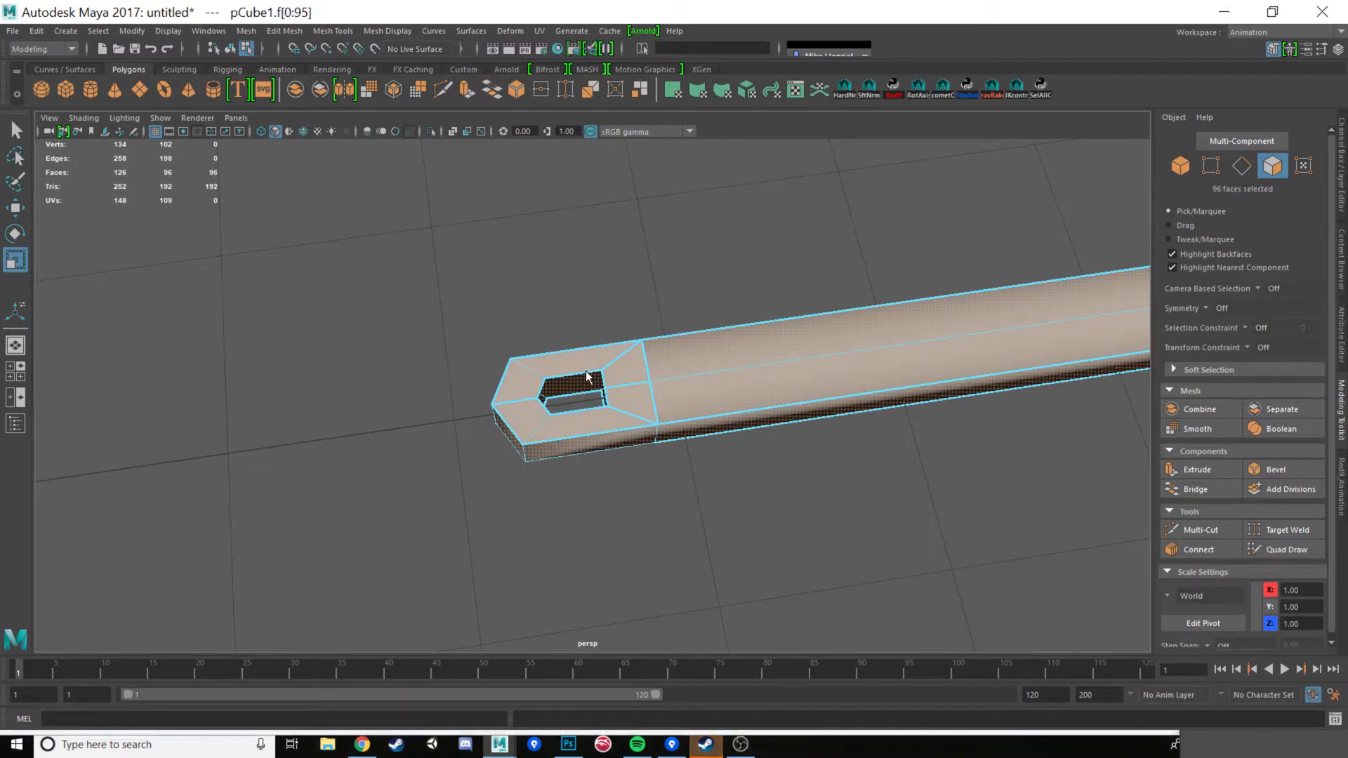
right_drag(587, 378, 595, 290)
click(579, 372)
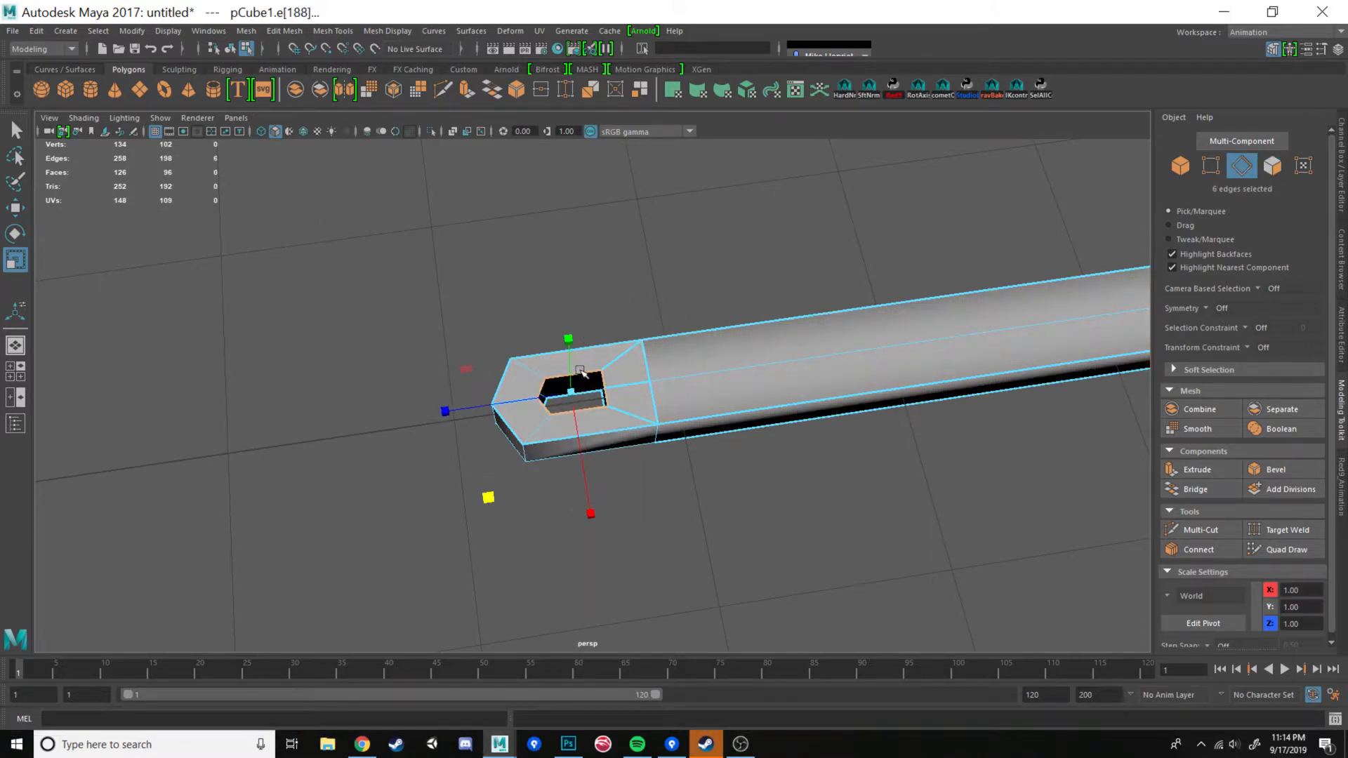
alt+drag(609, 412, 644, 486)
shift+double_click(562, 362)
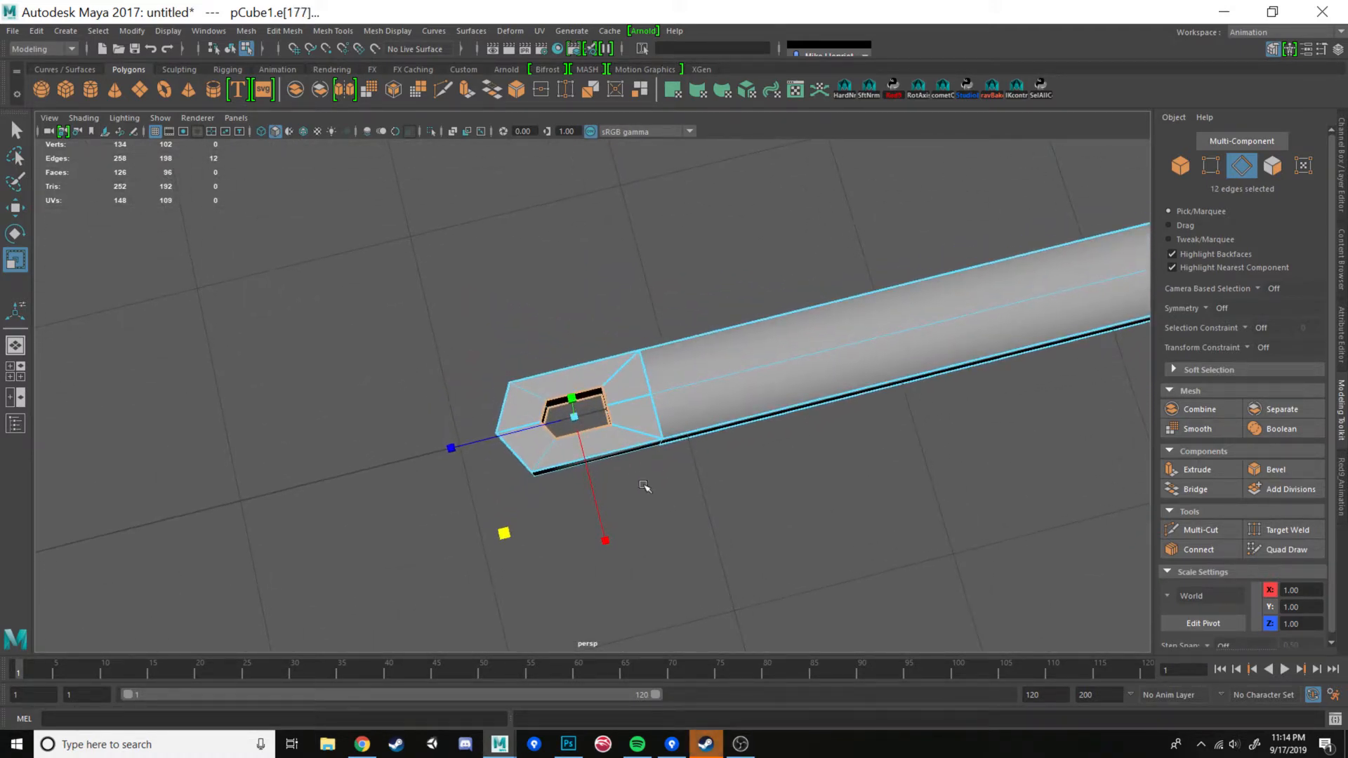
click(1195, 490)
alt+drag(820, 480, 906, 438)
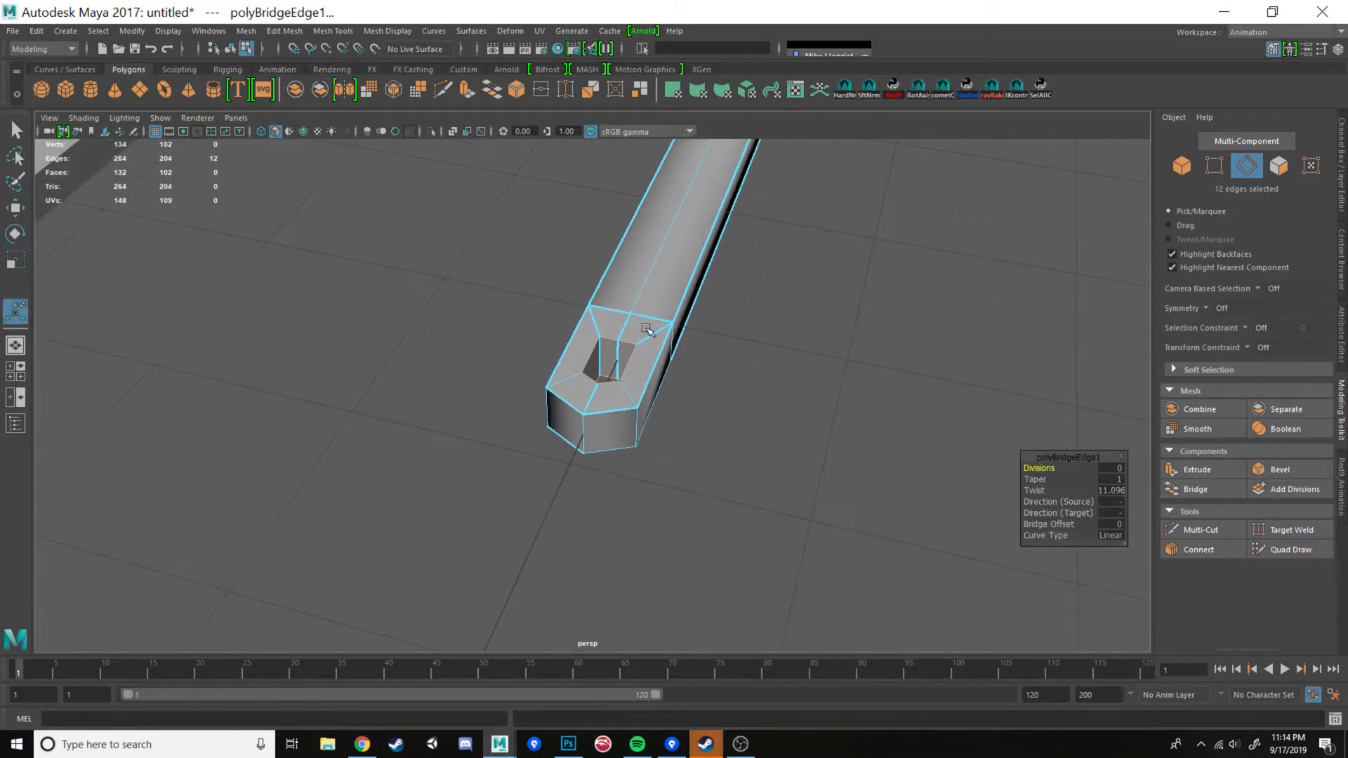
- Return to object mode and select the spoon with its handle hole viewed from above
right_drag(644, 328, 711, 307)
click(713, 401)
alt+drag(713, 402, 704, 475)
click(644, 344)
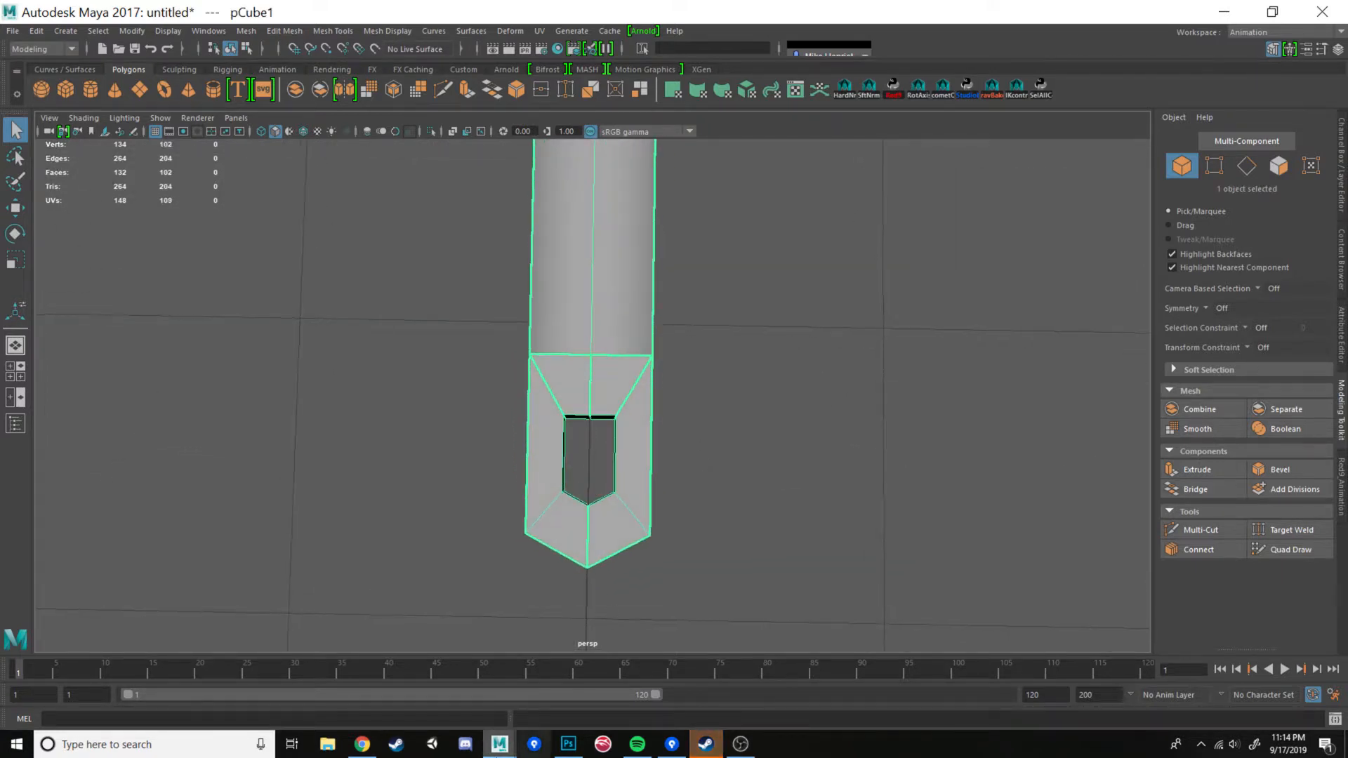
- Switch to Photoshop to check the hole on the reference spoon's handle, and return to the Maya model
click(569, 745)
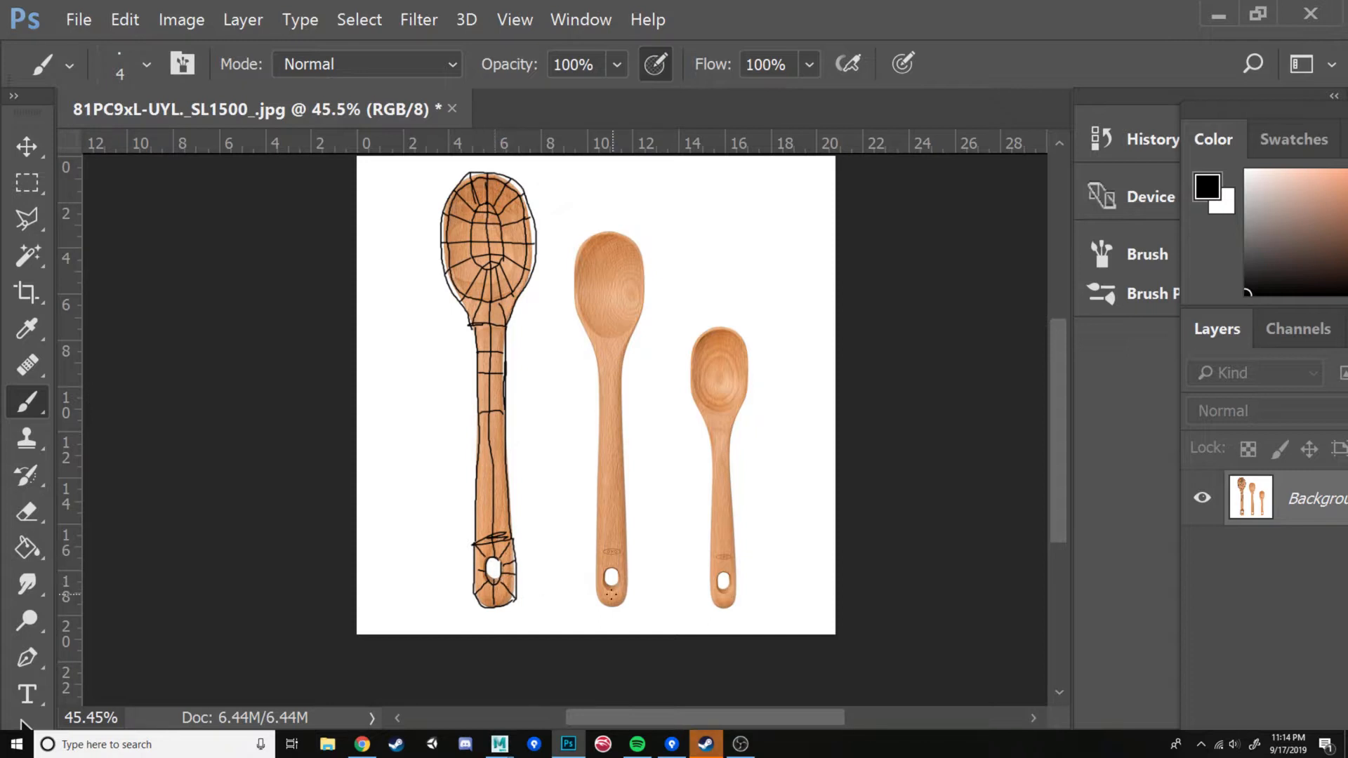
click(503, 746)
click(561, 681)
alt+drag(592, 419, 599, 403)
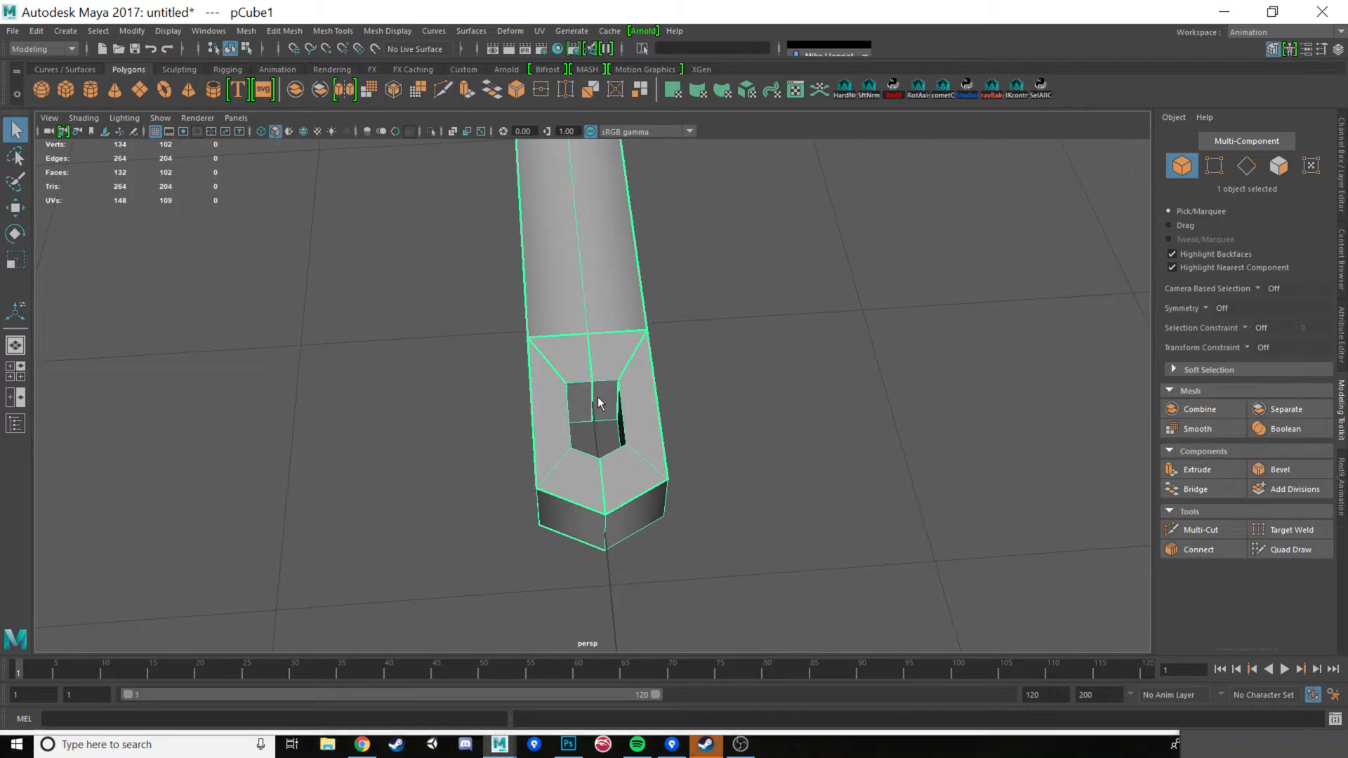
- Move the centre edge of the hole's bowl-side wall along Z towards the bowl, giving the hole a pointed inner end
right_drag(599, 403, 596, 309)
click(593, 394)
alt+drag(597, 438, 597, 484)
key(w)
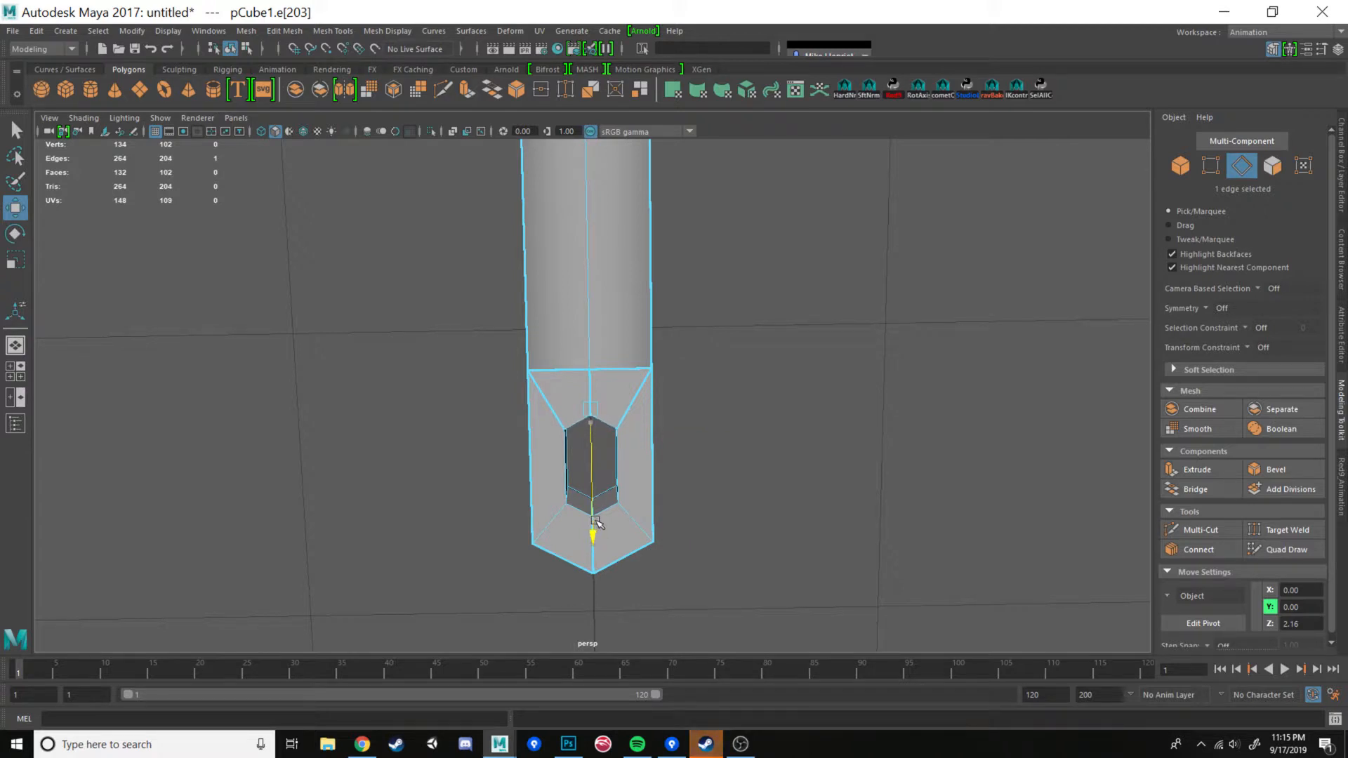
scroll(596, 507, down, 5)
alt+drag(599, 396, 633, 333)
scroll(617, 353, up, 5)
- Return to object mode and examine the shading around the handle's hanging hole with the spoon deselected
right_drag(632, 325, 701, 304)
click(712, 405)
alt+drag(658, 424, 685, 369)
click(667, 374)
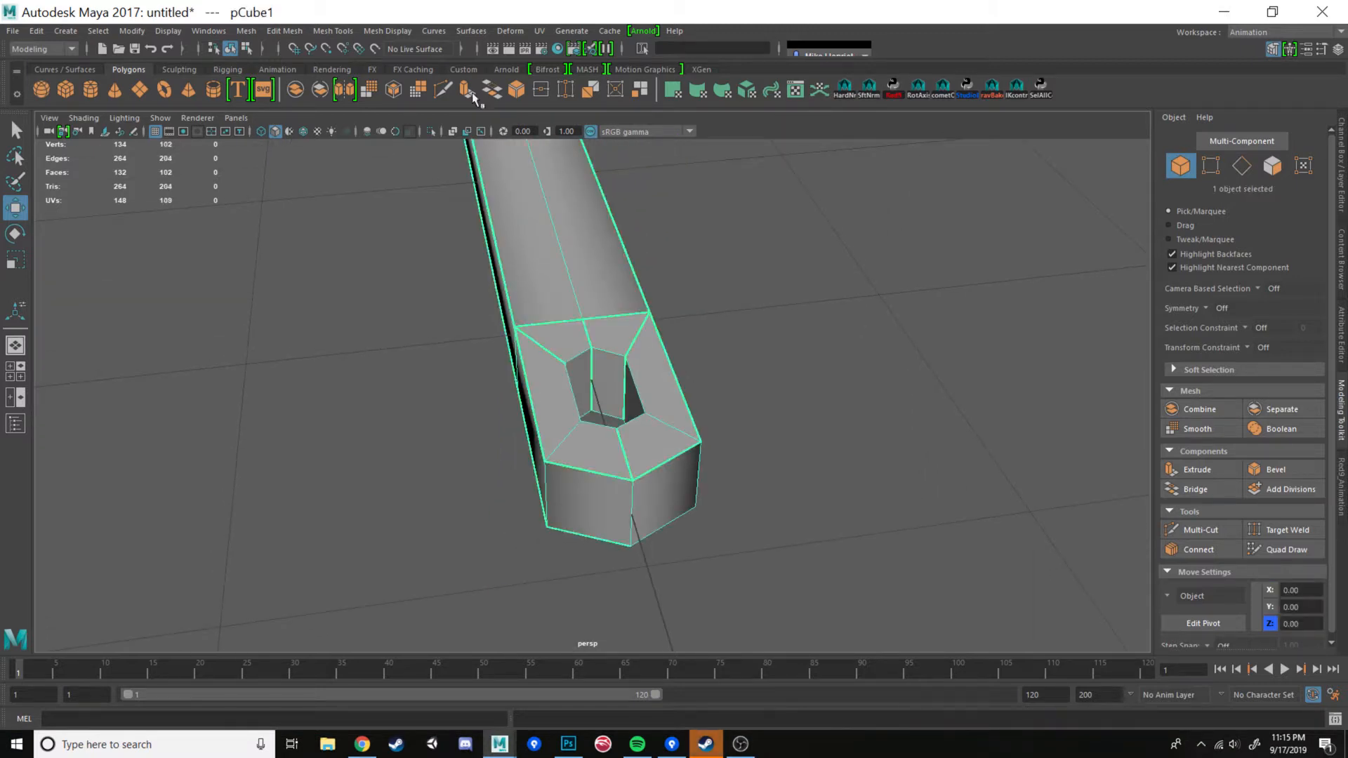
click(692, 279)
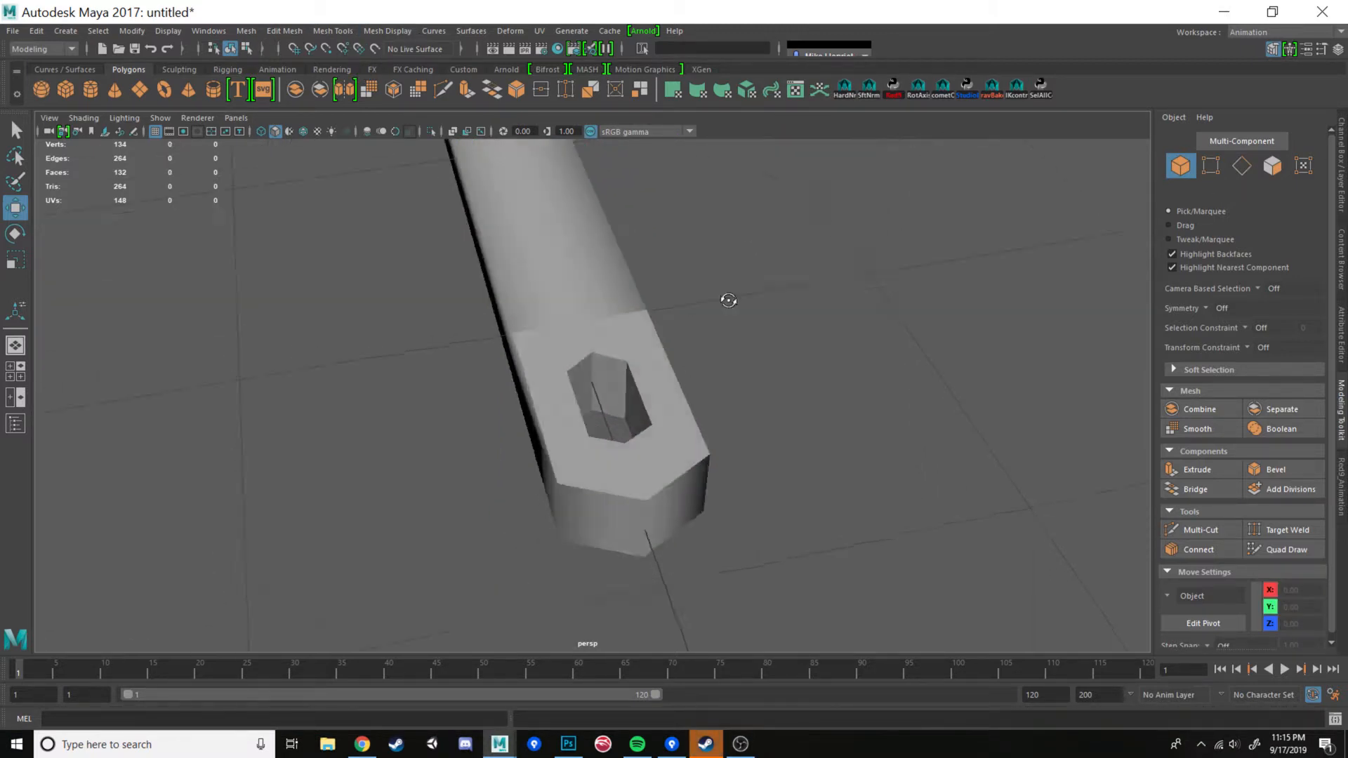
alt+drag(726, 297, 811, 295)
- Try Soften Edge on the whole spoon and inspect the shading around the handle's hole
click(555, 335)
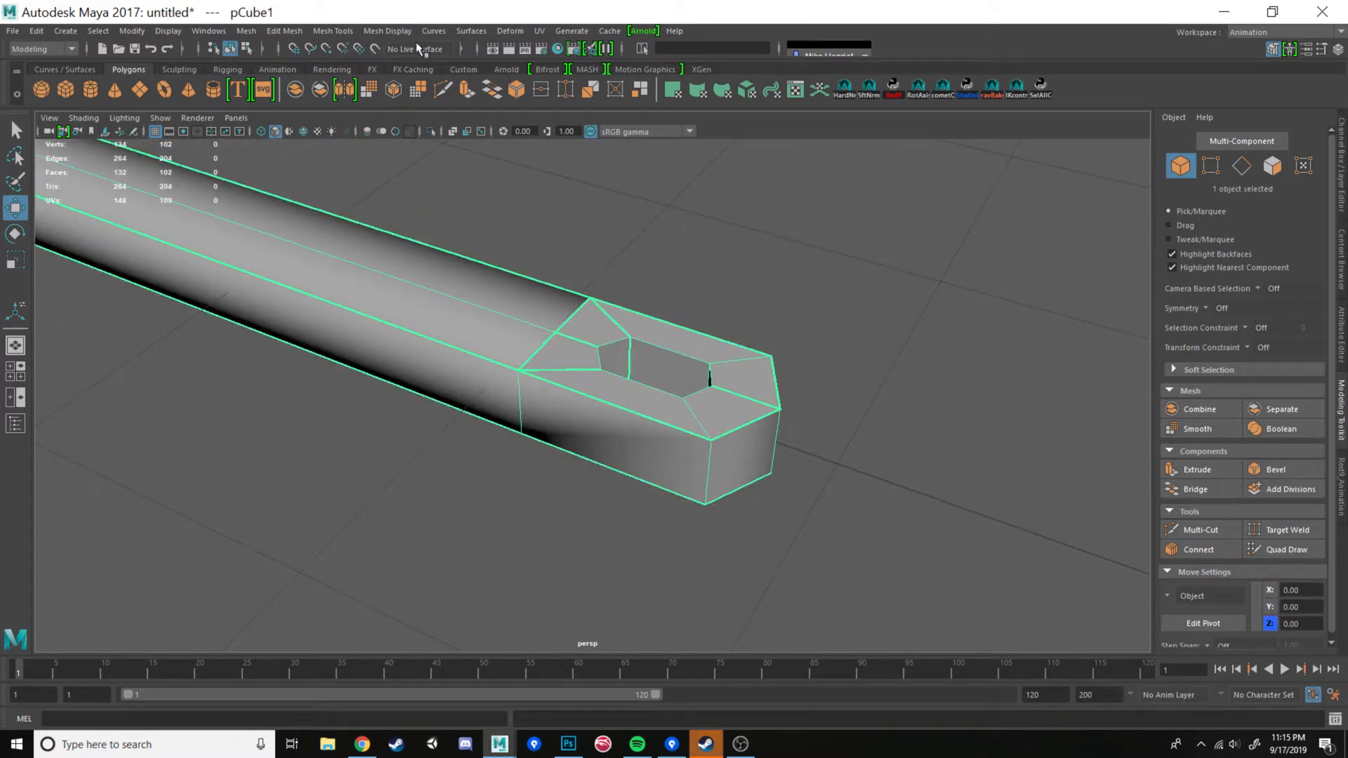
click(397, 30)
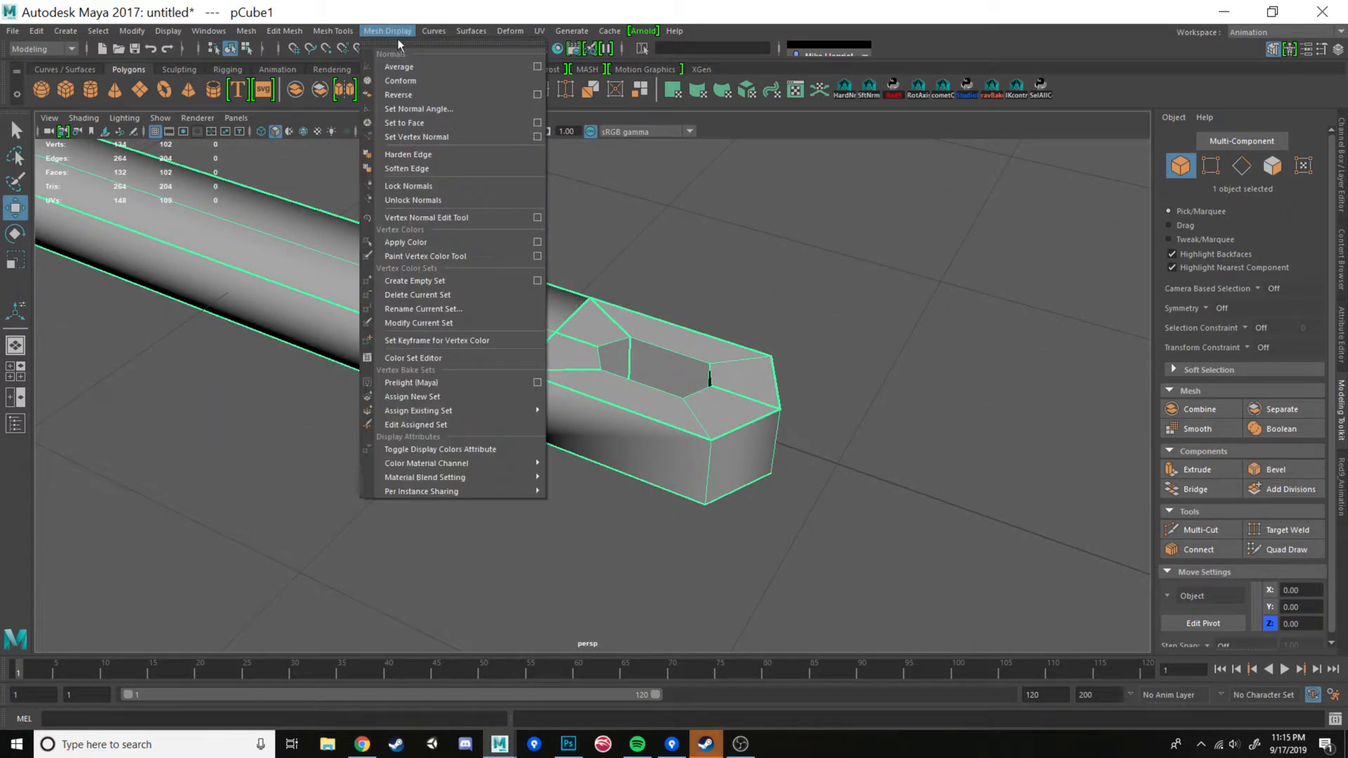
click(410, 173)
click(615, 229)
mouse_move(695, 316)
alt+mouse_down()
mouse_move(710, 337)
mouse_move(680, 386)
mouse_move(585, 327)
mouse_move(475, 298)
mouse_move(381, 304)
mouse_move(394, 322)
mouse_move(509, 343)
mouse_move(632, 414)
mouse_move(692, 400)
mouse_move(672, 330)
alt+mouse_up()
click(573, 349)
scroll(671, 328, down, 8)
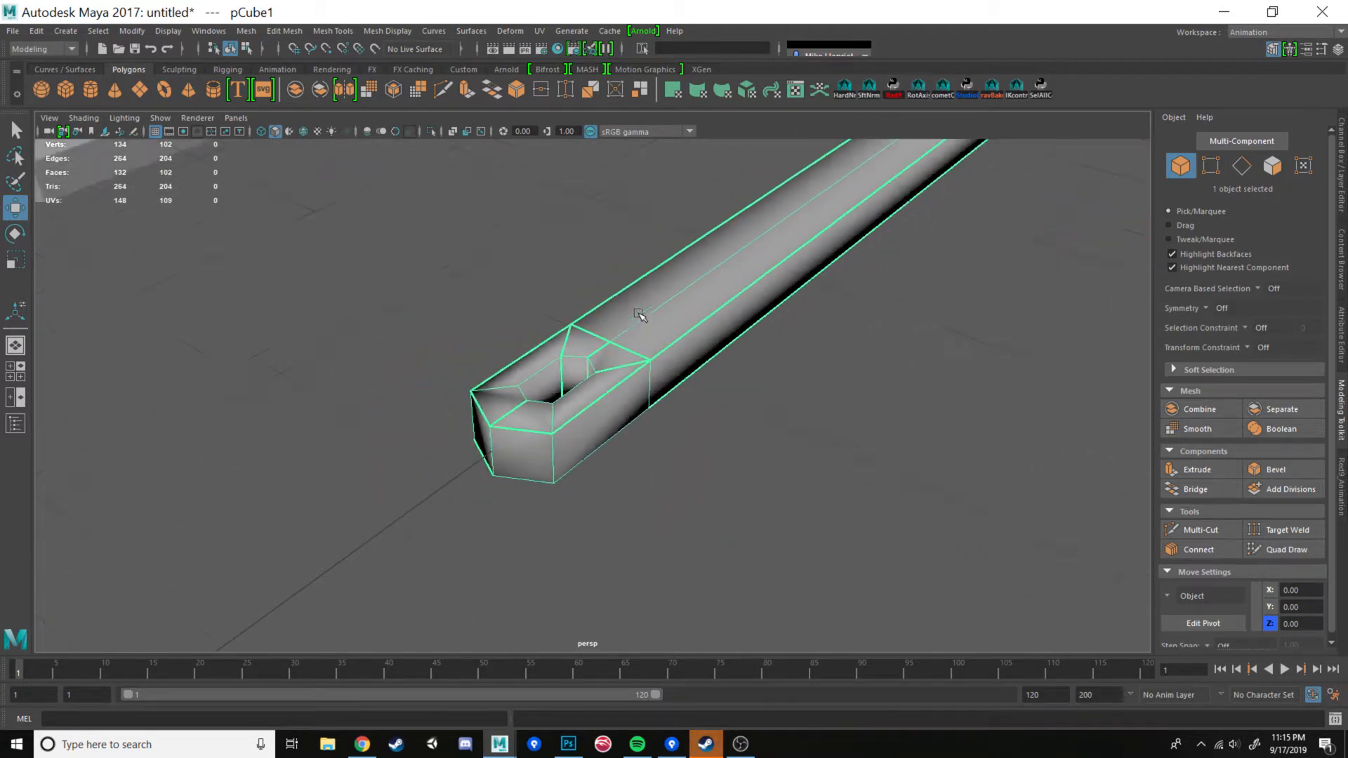
click(887, 335)
scroll(749, 385, up, 10)
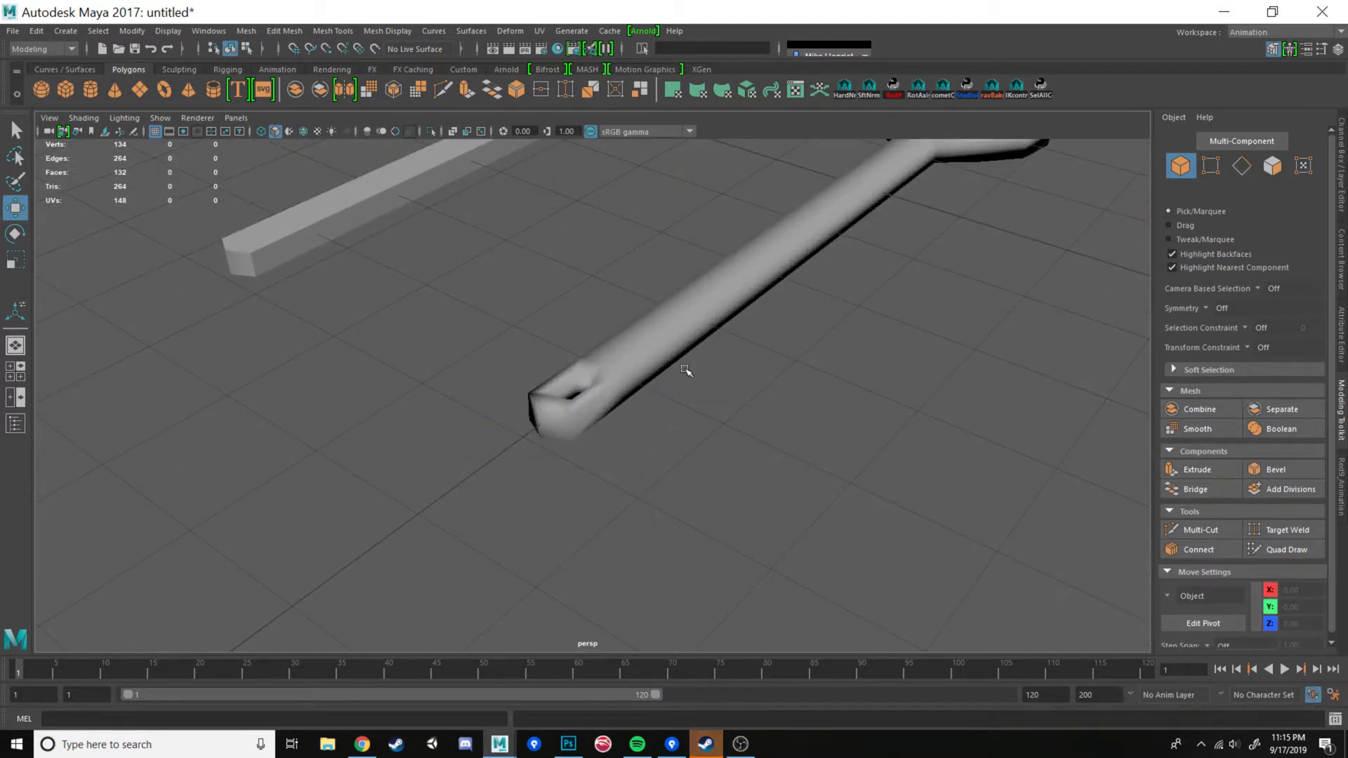
alt+drag(576, 366, 518, 329)
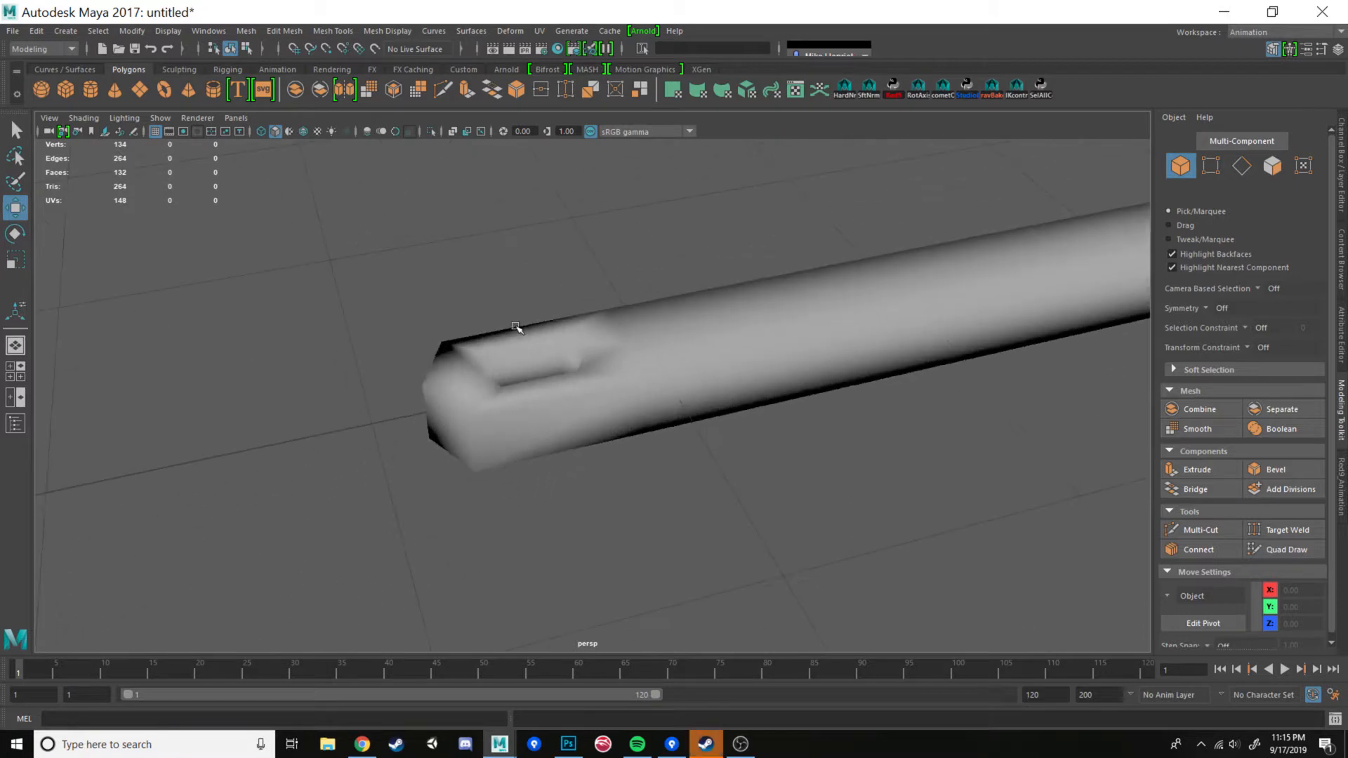
- Undo the edge softening on the spoon
key(ctrl+z)
key(ctrl+z)
key(ctrl+z)
key(ctrl+z)
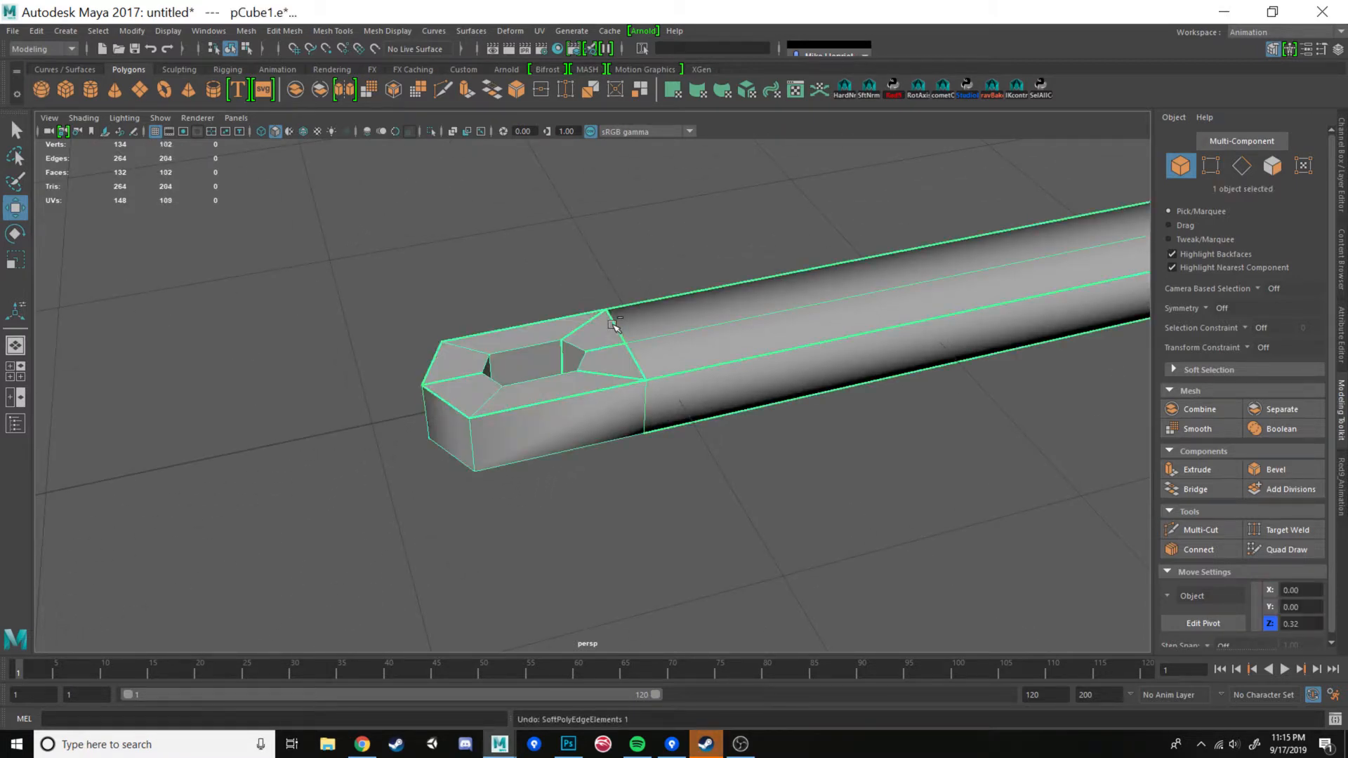
click(569, 290)
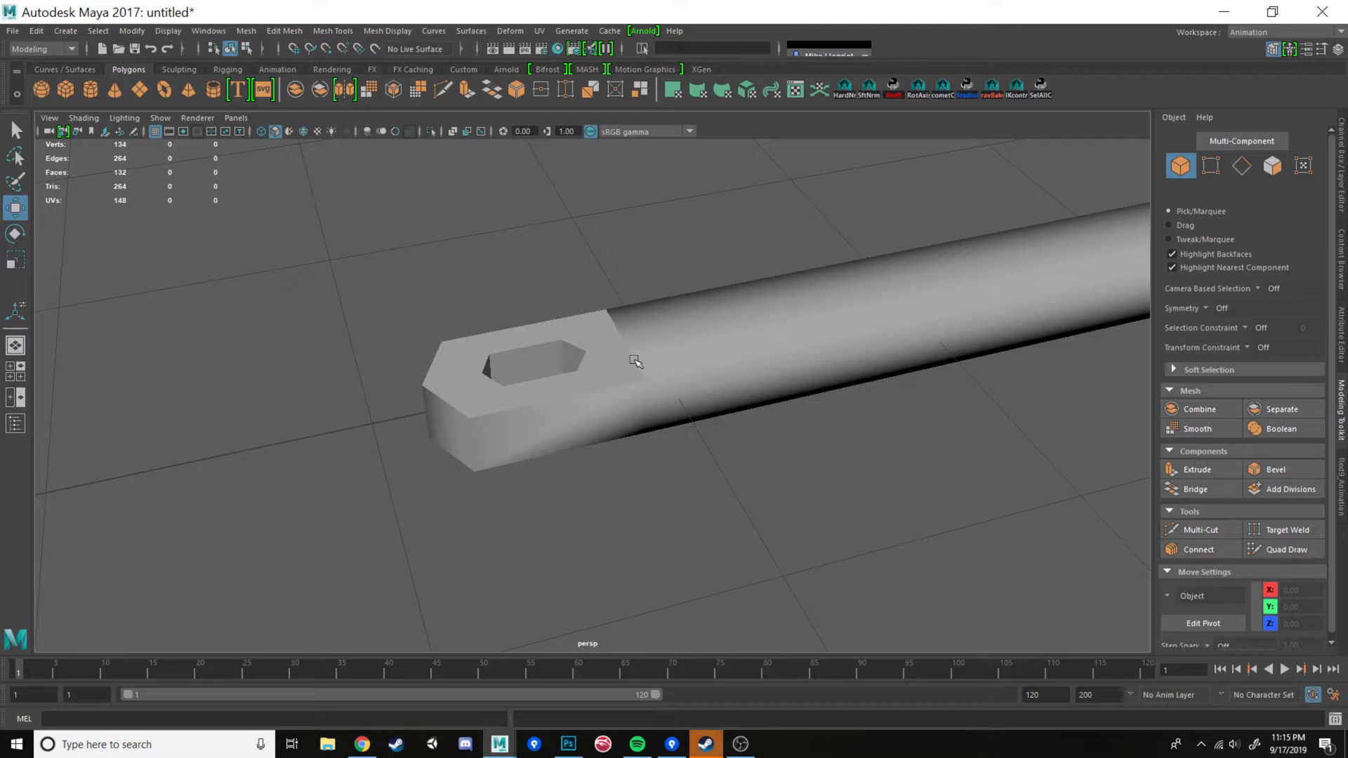
click(637, 382)
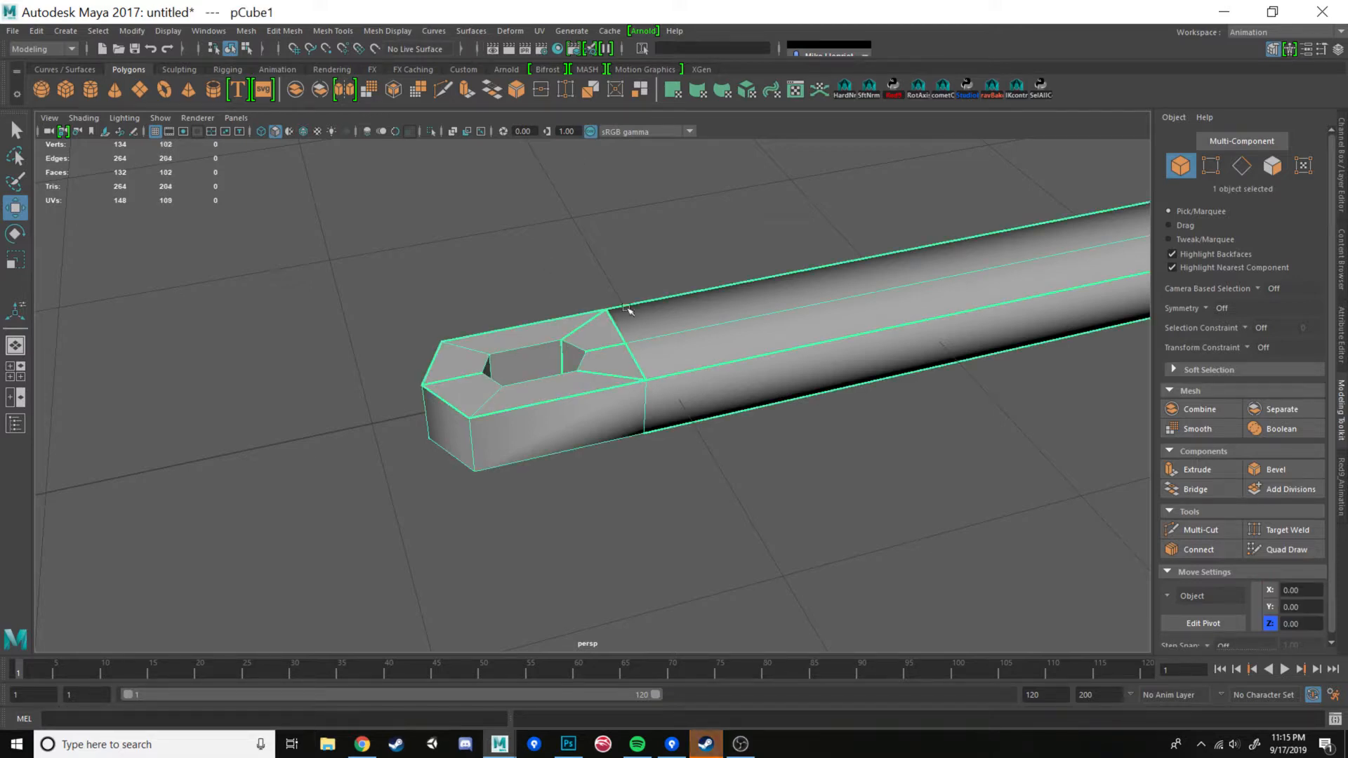
click(591, 345)
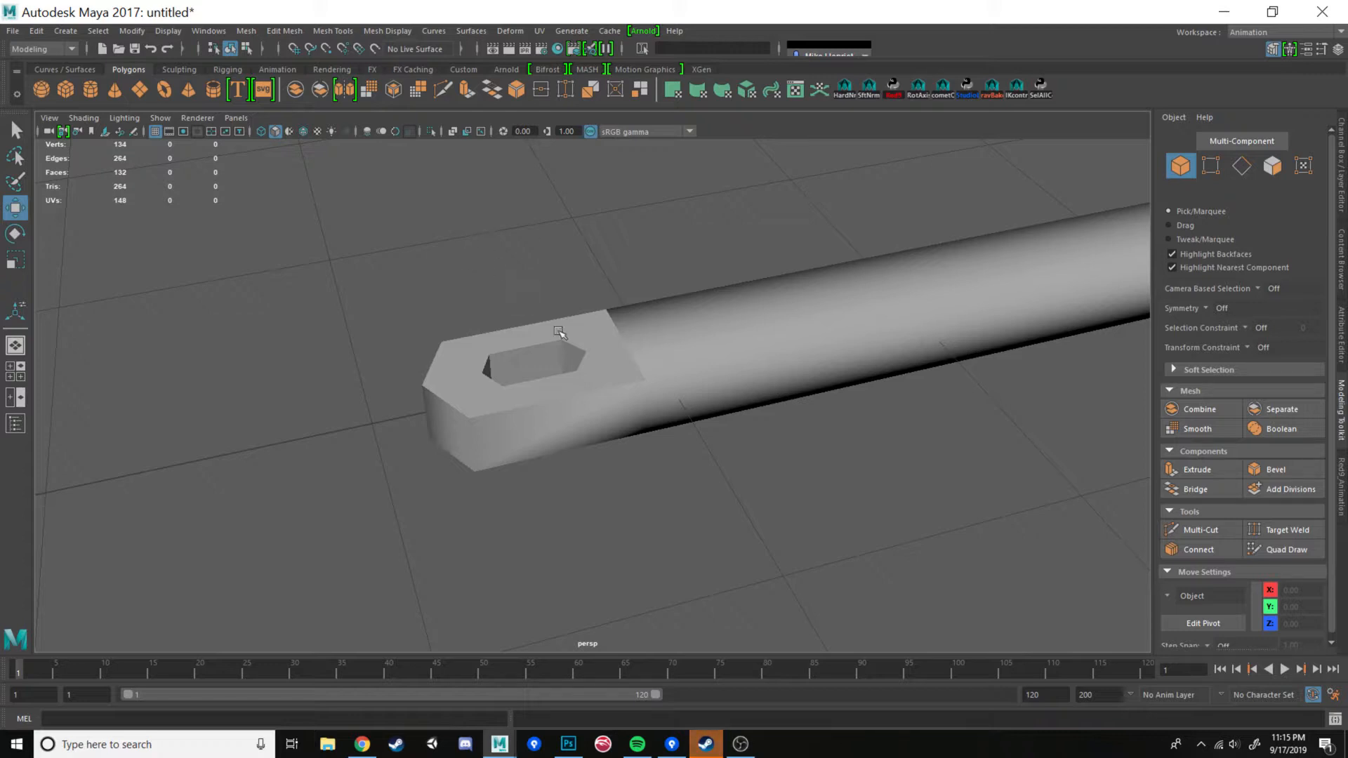
click(722, 334)
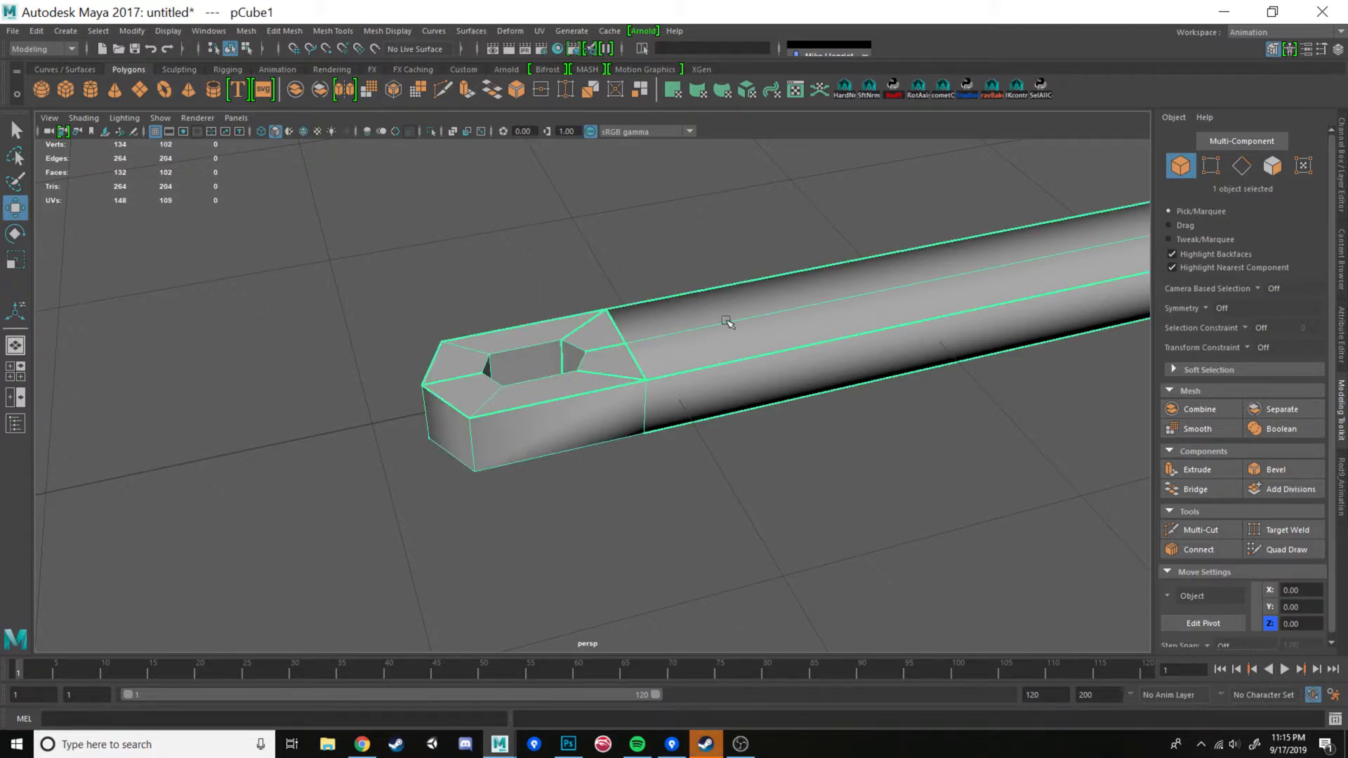
- Insert two edge loops around the middle of the handle with Multi-Cut
alt+middle_drag(814, 298, 488, 336)
scroll(801, 350, down, 1)
click(1187, 528)
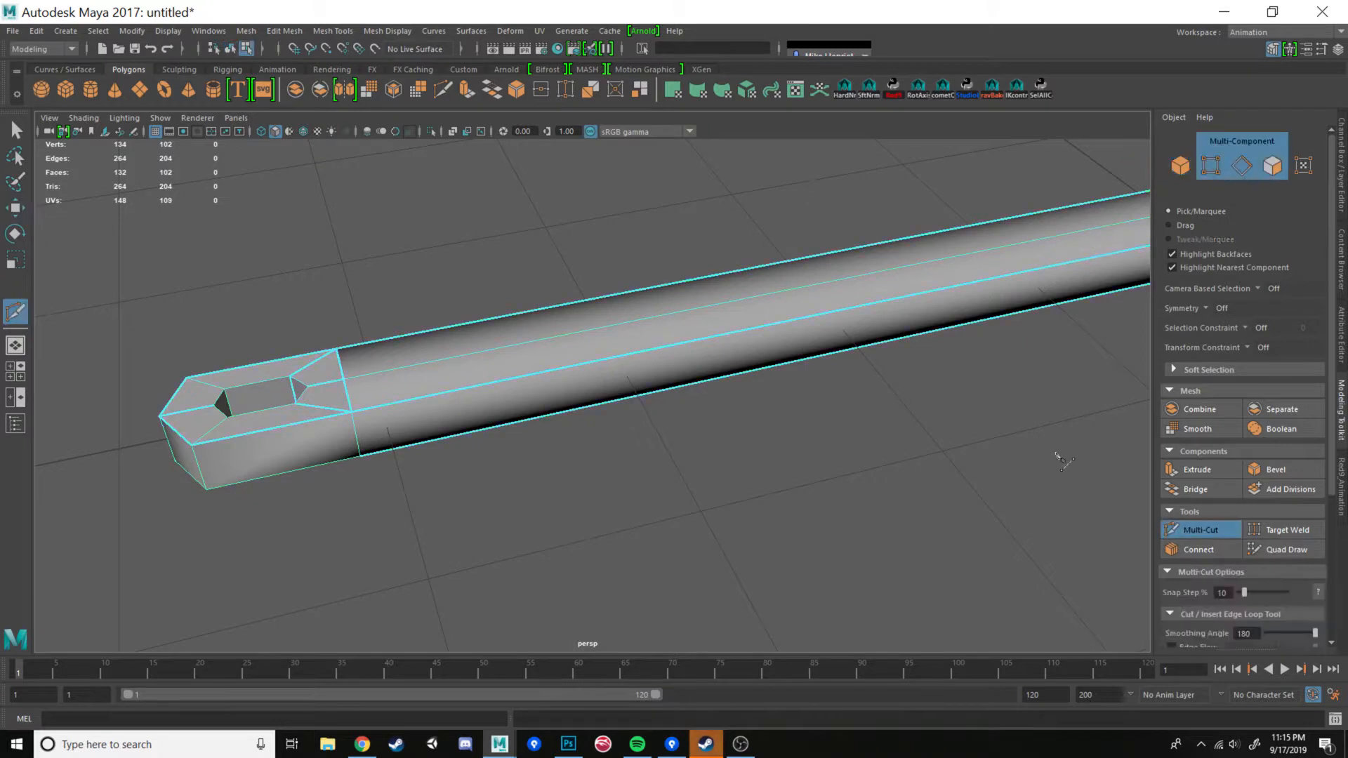
ctrl+click(627, 344)
key(w)
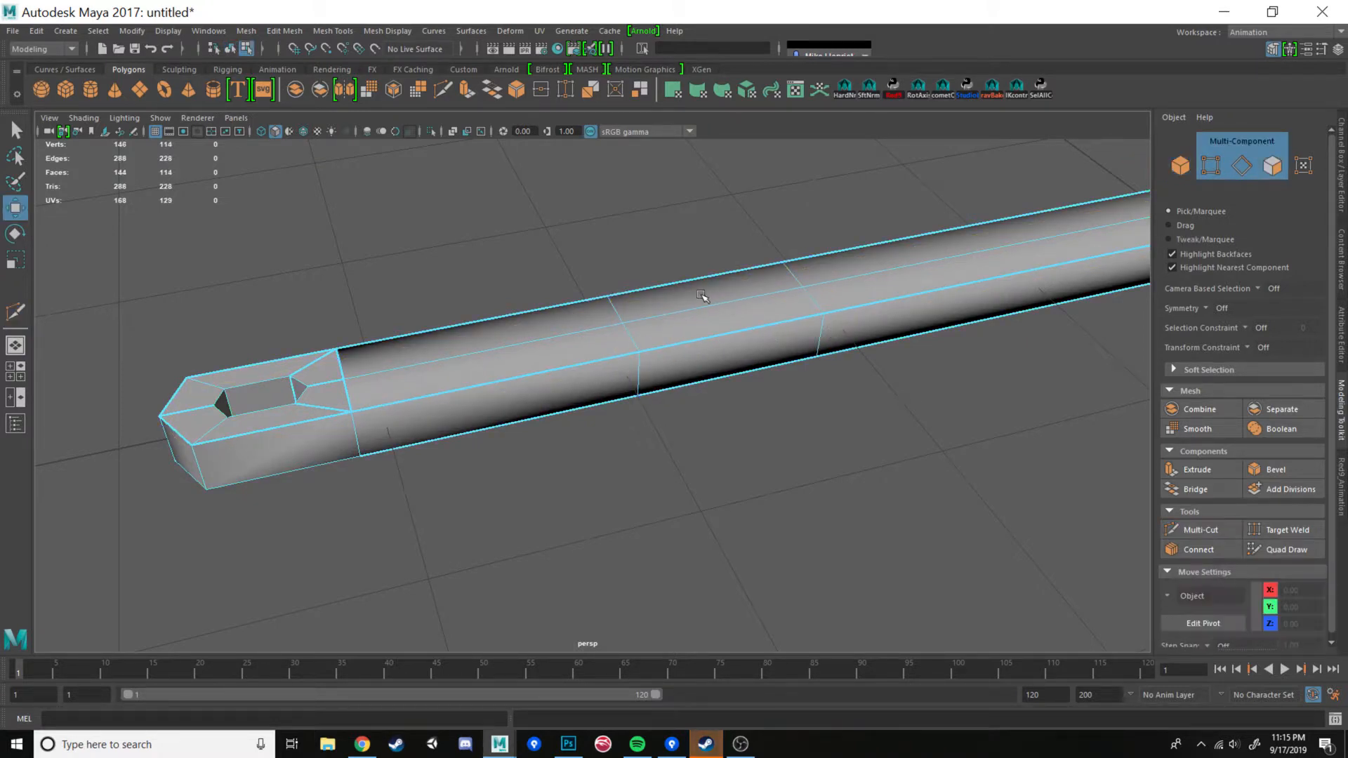
- Extrude the two top faces between the new loops in place, and inspect the handle's shading in object mode
drag(707, 295, 773, 314)
key(ctrl+e)
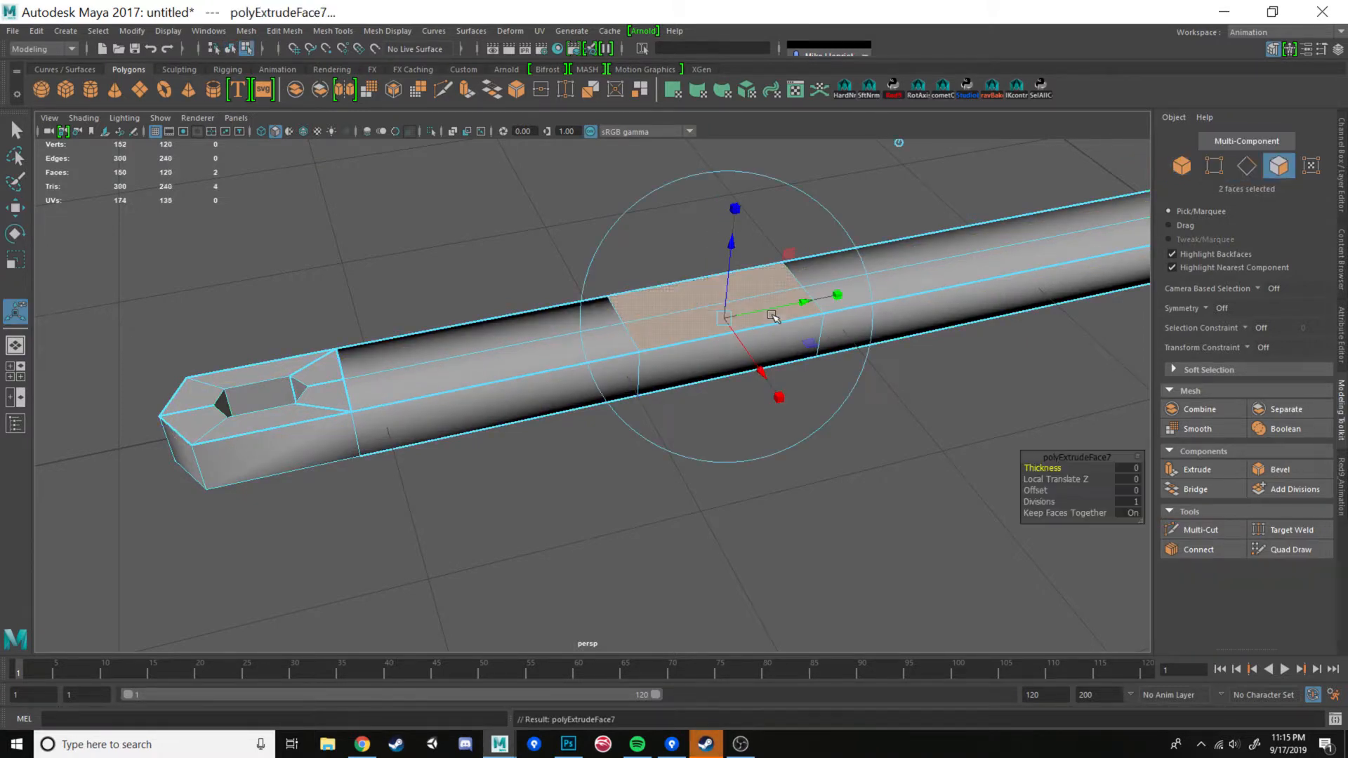
click(912, 440)
right_drag(834, 305, 886, 286)
click(874, 395)
alt+drag(800, 419, 699, 394)
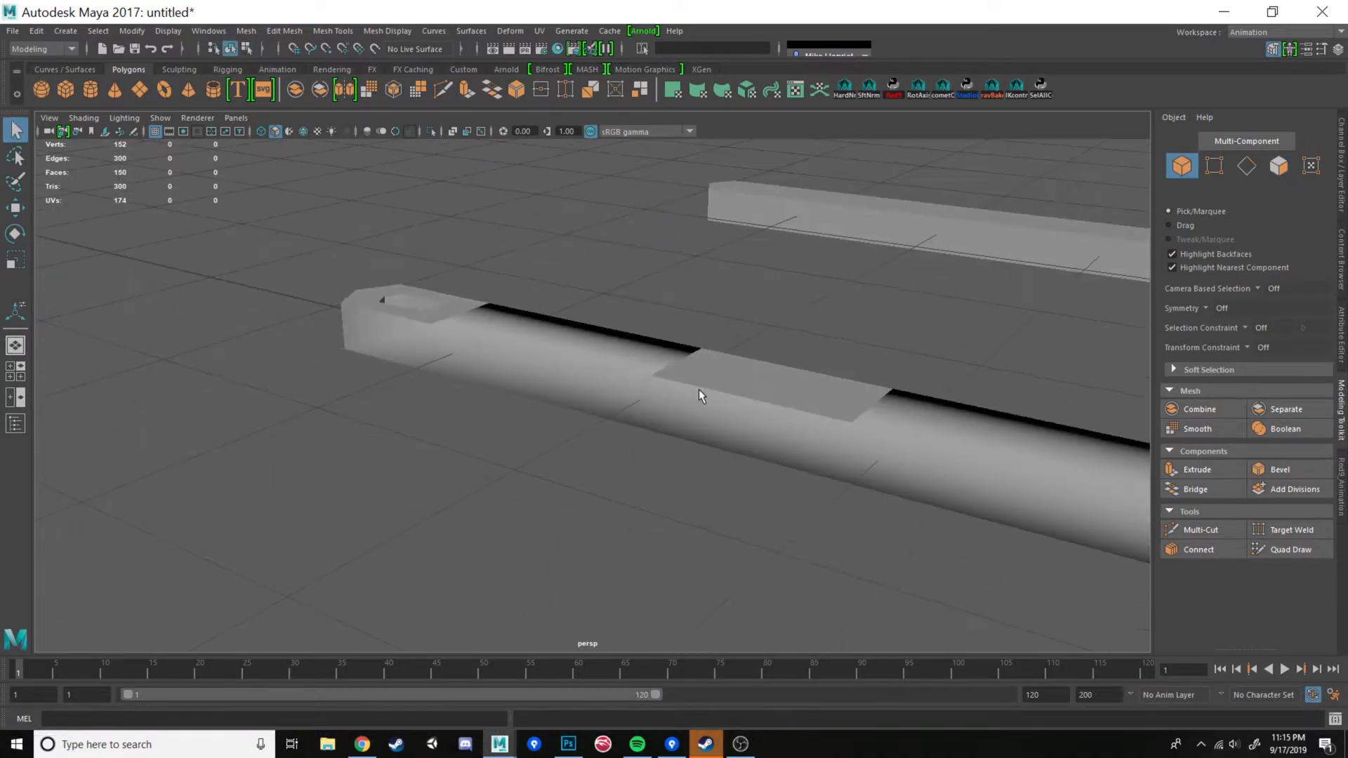
alt+drag(810, 399, 758, 379)
click(739, 386)
- Undo the face extrusion and both edge loops on the handle
key(ctrl+z)
key(ctrl+z)
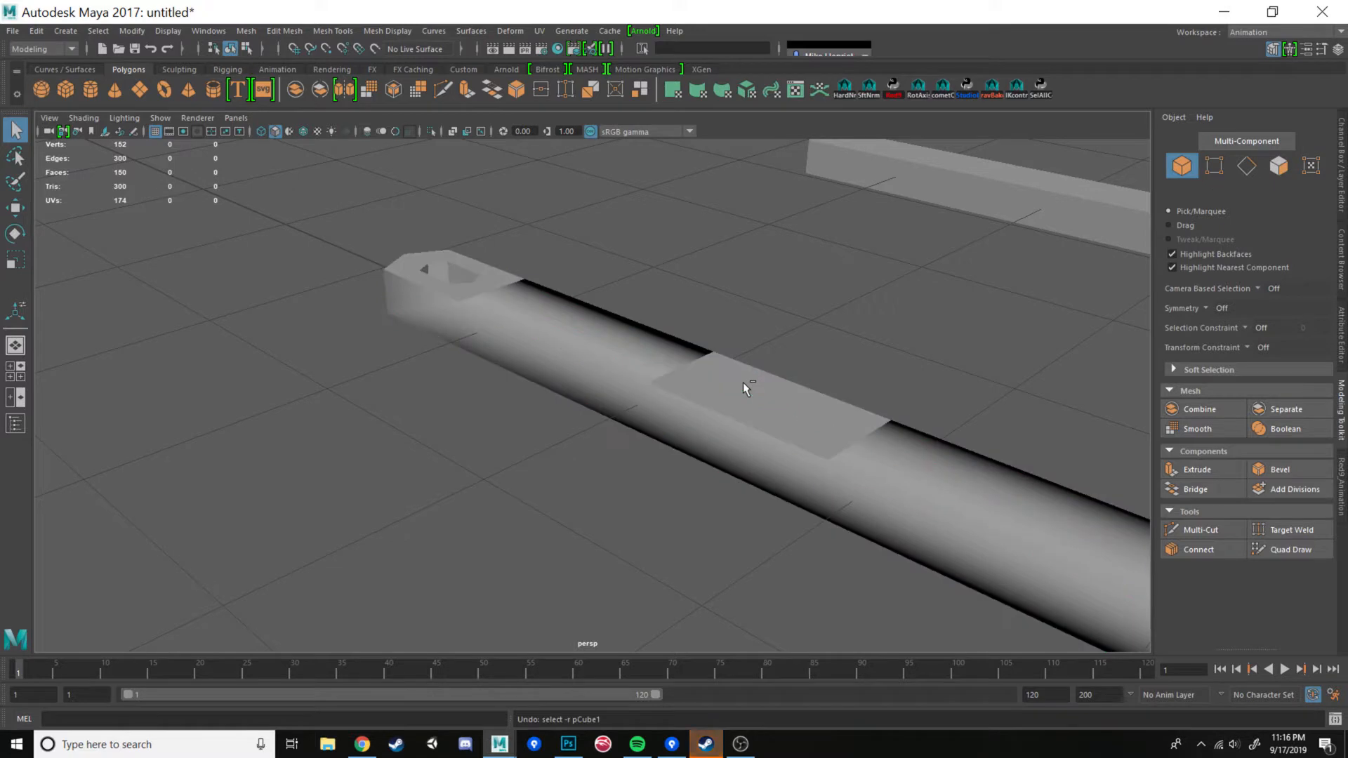
key(ctrl+z)
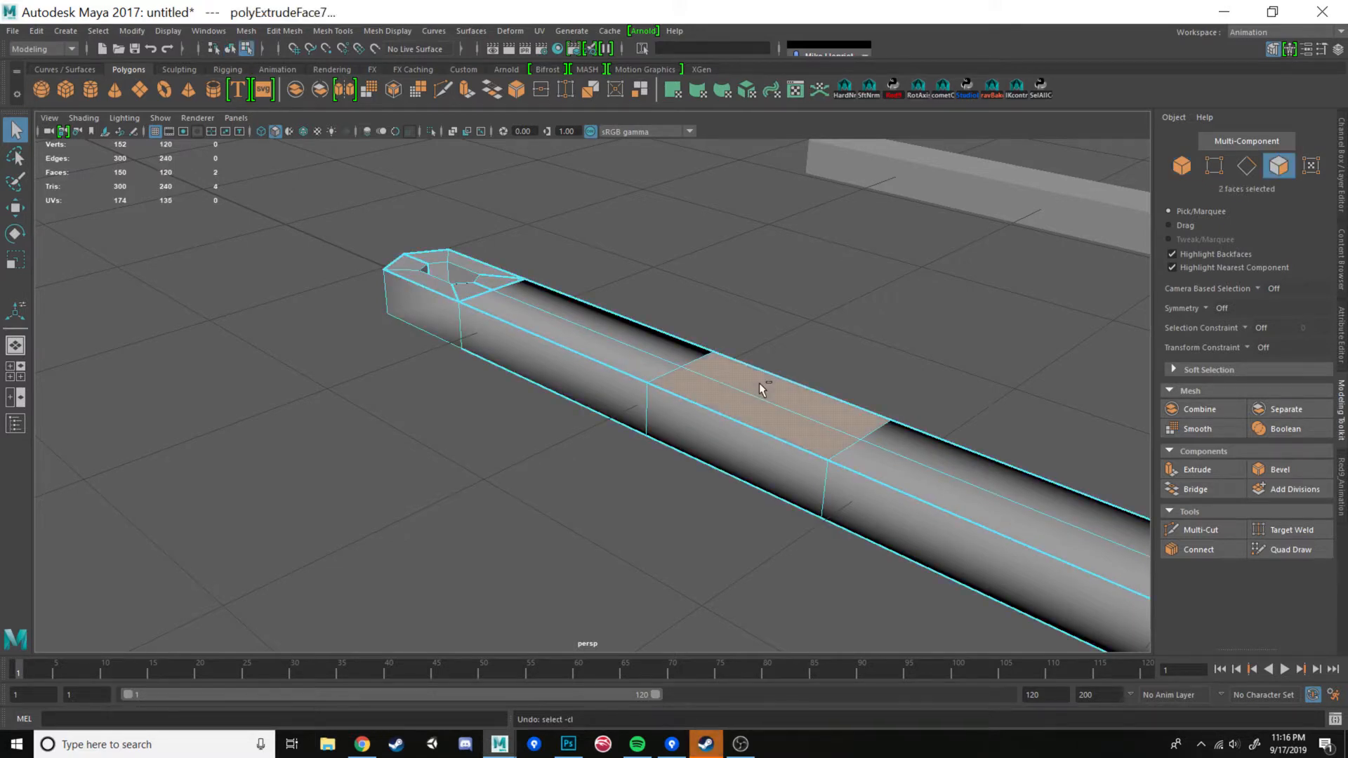
key(ctrl+z)
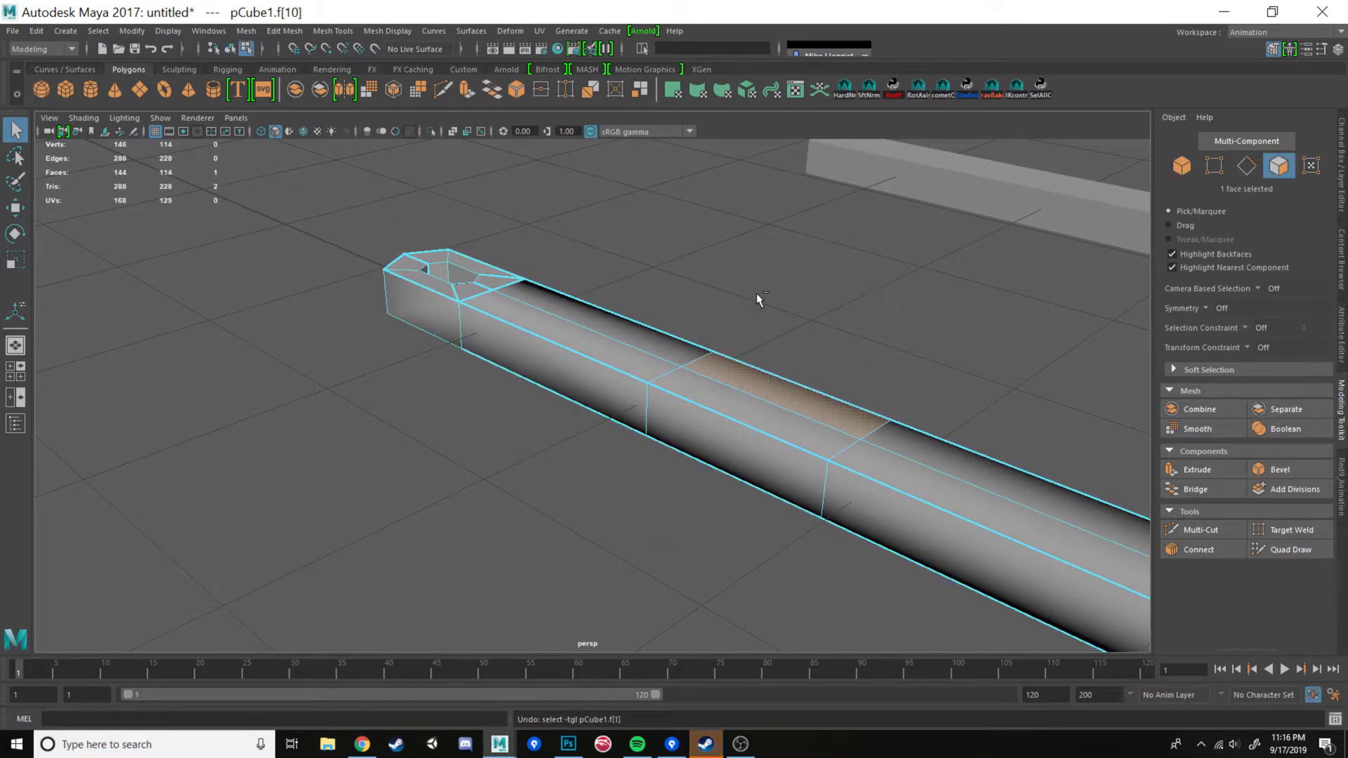
key(ctrl+z)
key(ctrl+z)
key(ctrl+z)
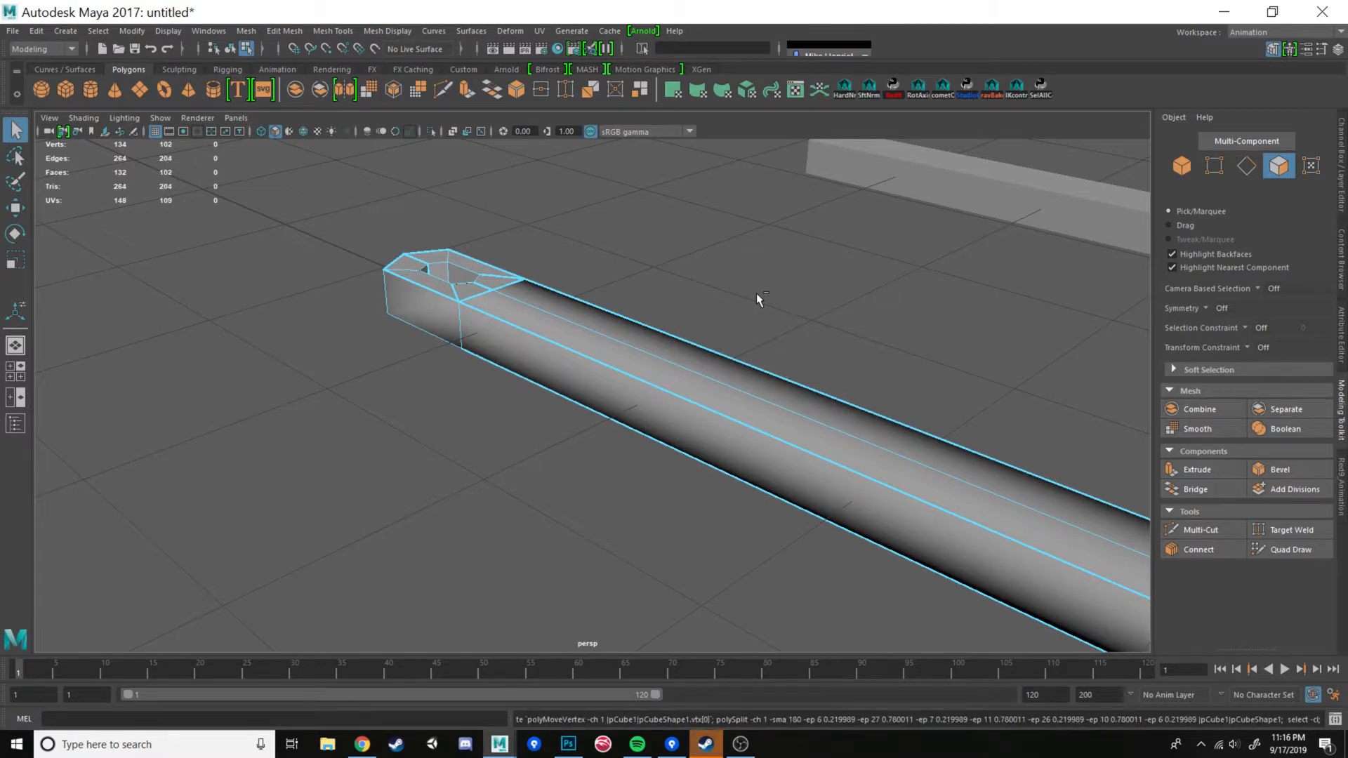
- Compare the neck between the spoon's bowl and handle with the Photoshop reference image
alt+drag(667, 273, 729, 289)
scroll(729, 289, down, 5)
alt+middle_drag(728, 289, 523, 298)
scroll(523, 299, up, 4)
alt+drag(523, 298, 659, 328)
alt+middle_drag(659, 328, 753, 394)
scroll(735, 367, down, 4)
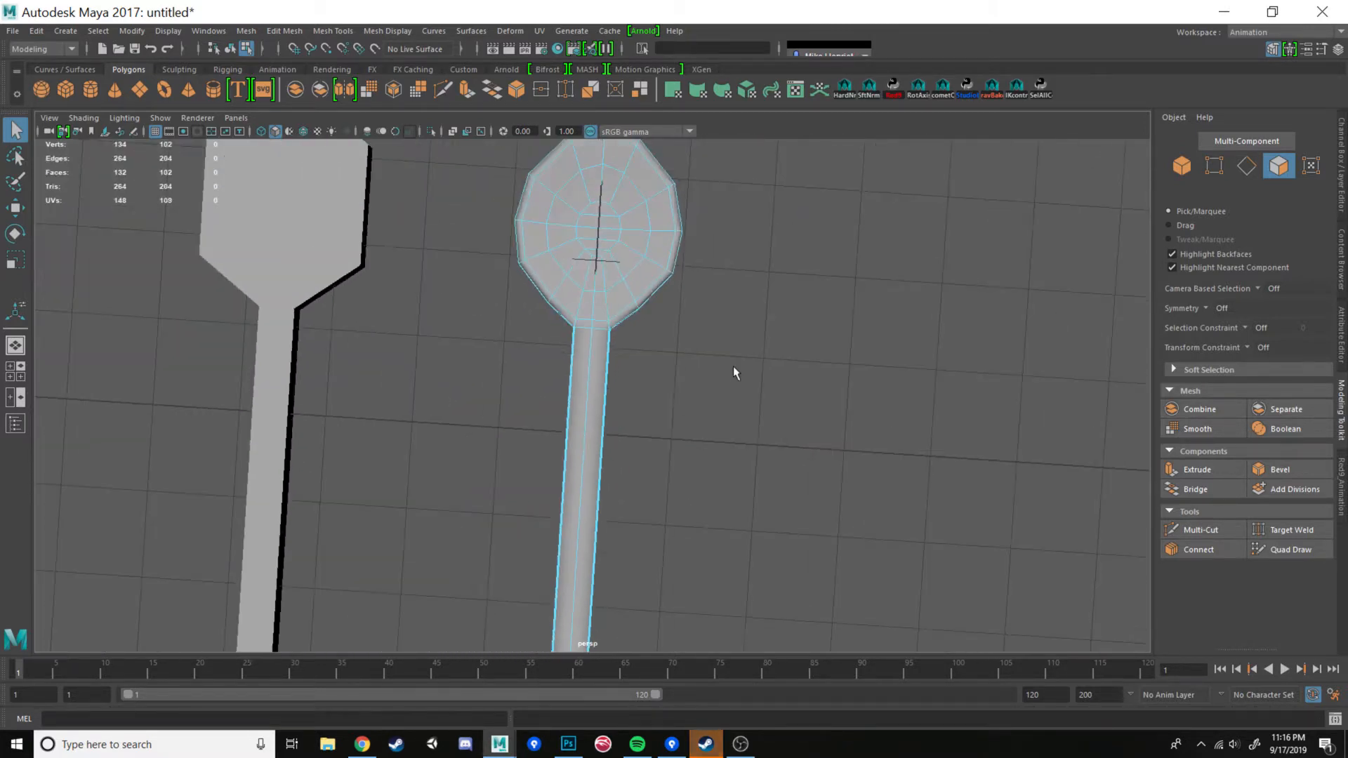
click(565, 747)
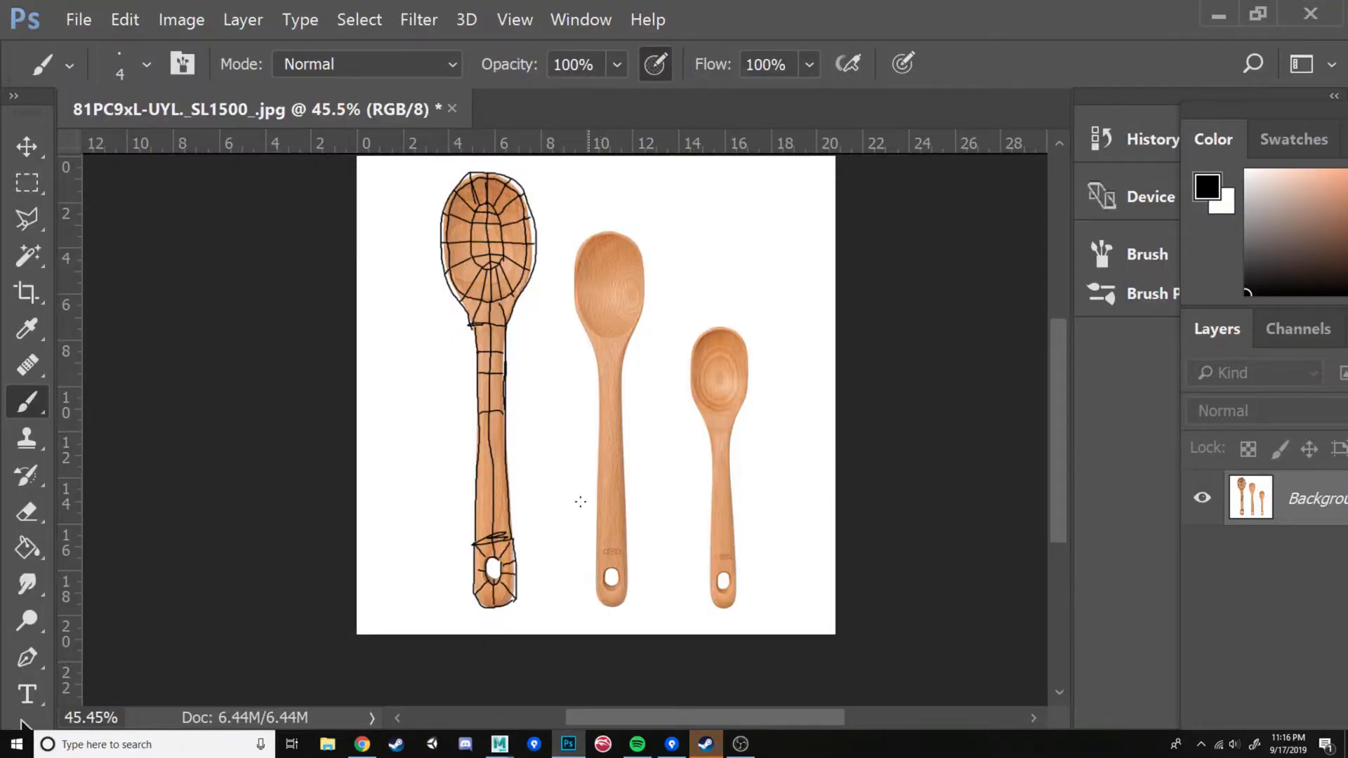
click(507, 747)
click(594, 664)
alt+drag(648, 266, 621, 280)
scroll(538, 281, up, 3)
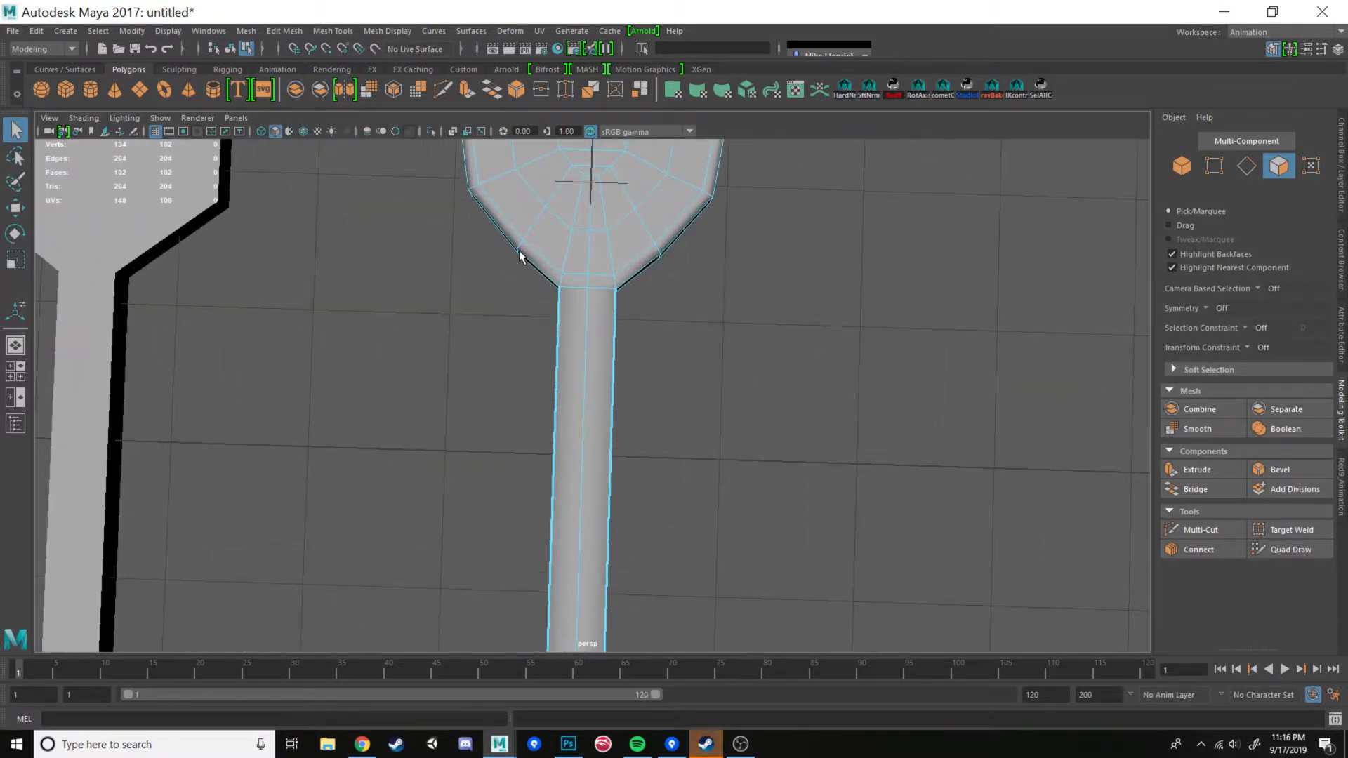
alt+drag(521, 257, 557, 295)
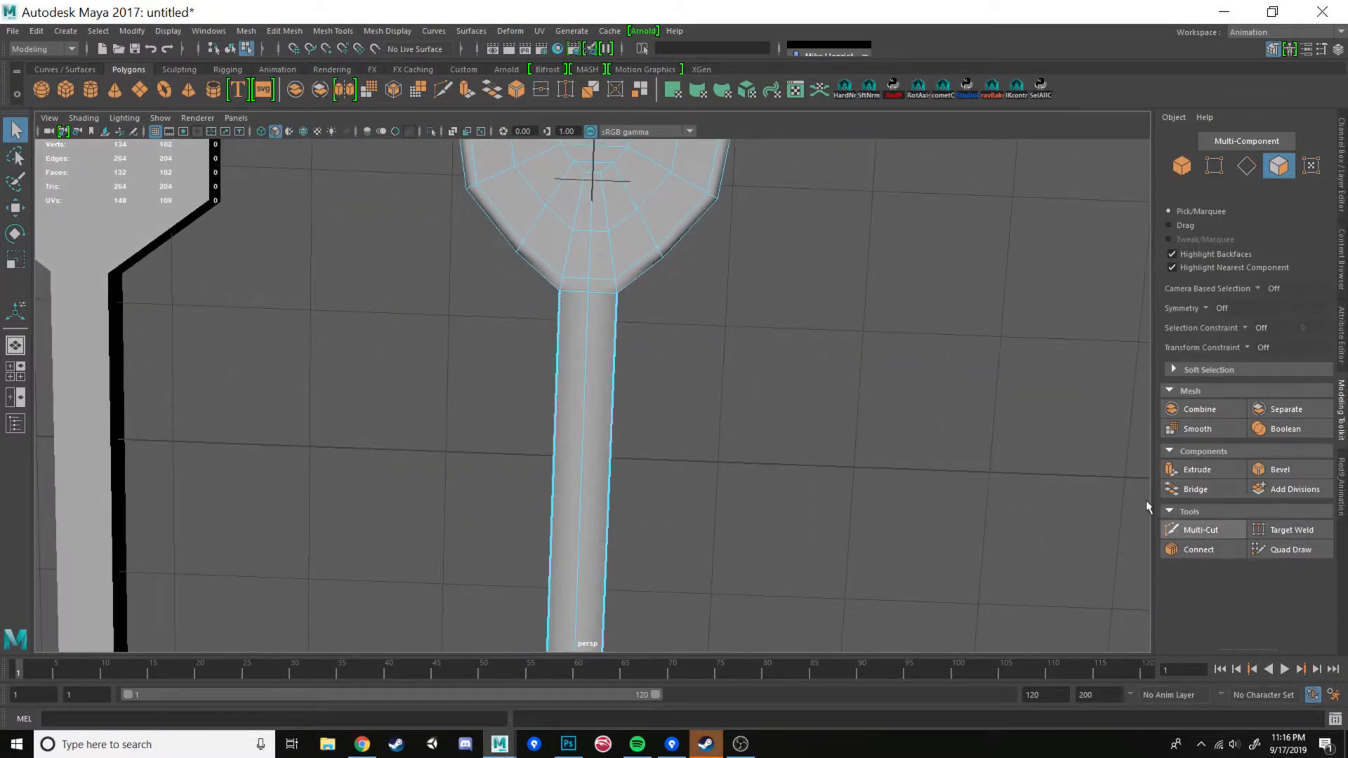
- Try to widen the neck by scaling its four outer vertices along X by about 1.63, and undo the scaling
right_drag(581, 298, 631, 290)
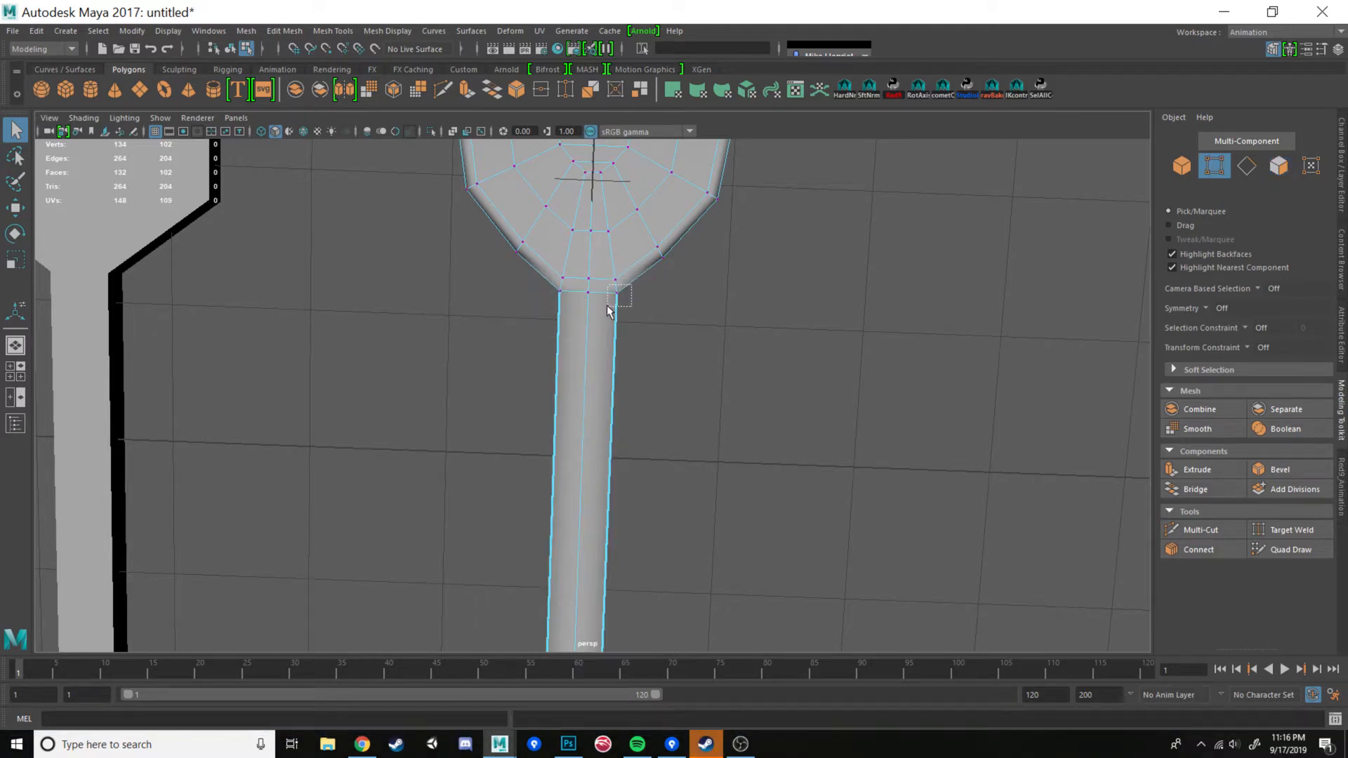
drag(608, 312, 608, 312)
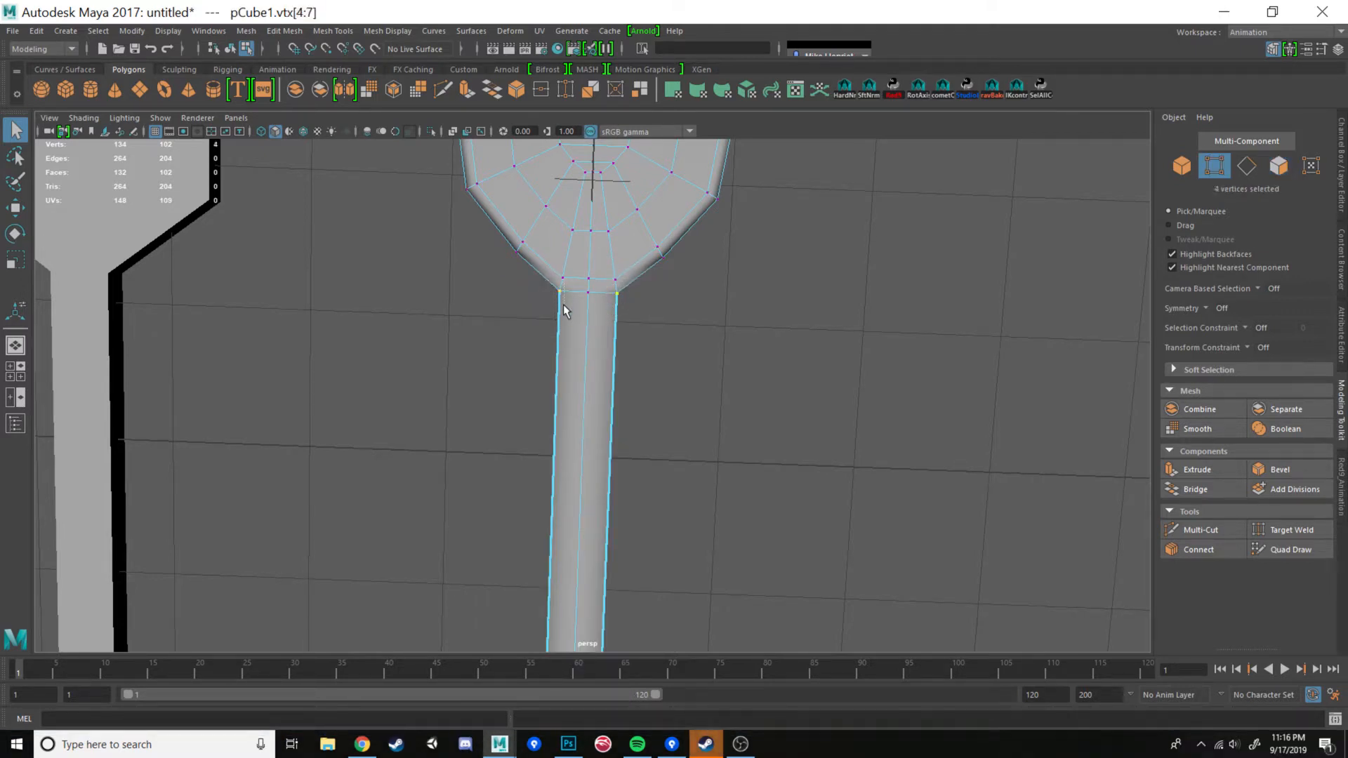
key(r)
drag(717, 298, 798, 304)
scroll(629, 391, down, 5)
alt+drag(627, 413, 731, 359)
key(ctrl+z)
- Insert an edge loop around the handle just below the neck with Multi-Cut
click(1199, 530)
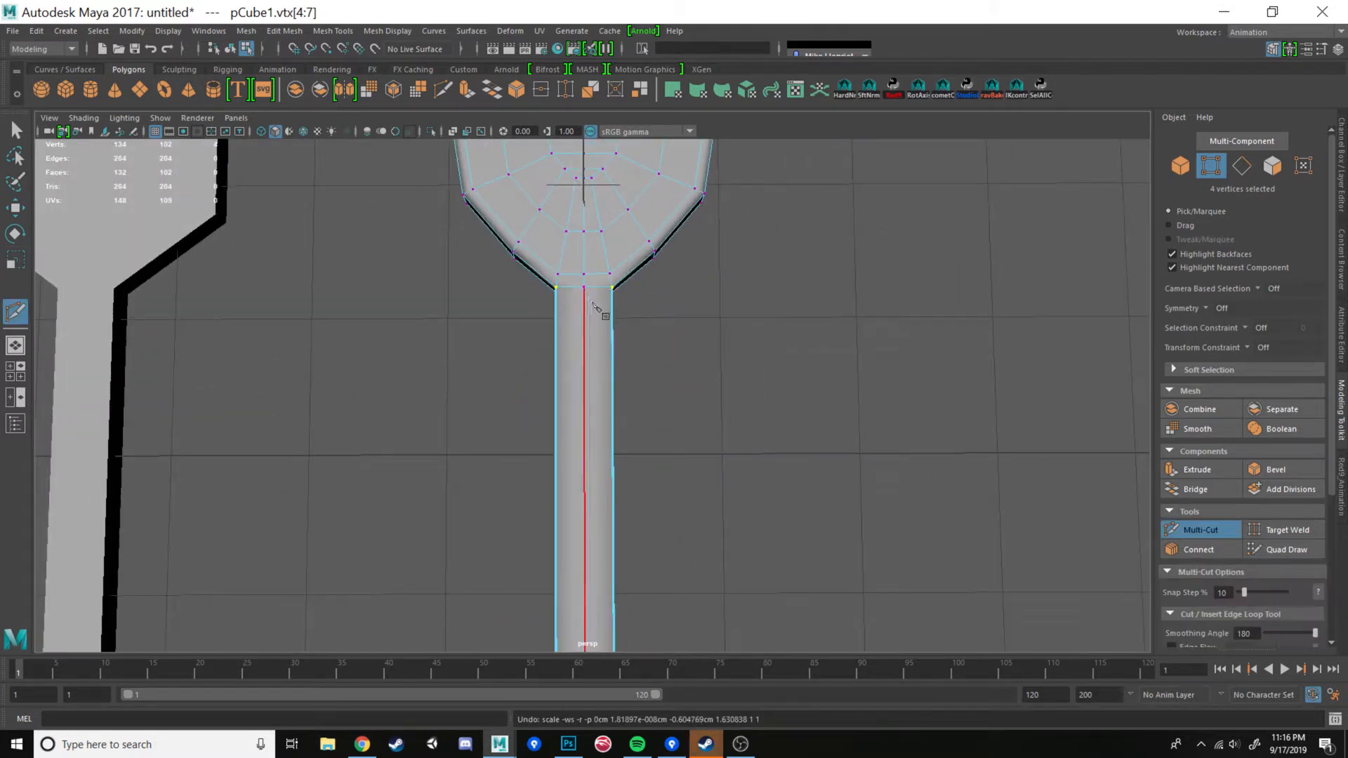
ctrl+click(610, 344)
alt+drag(764, 349, 643, 408)
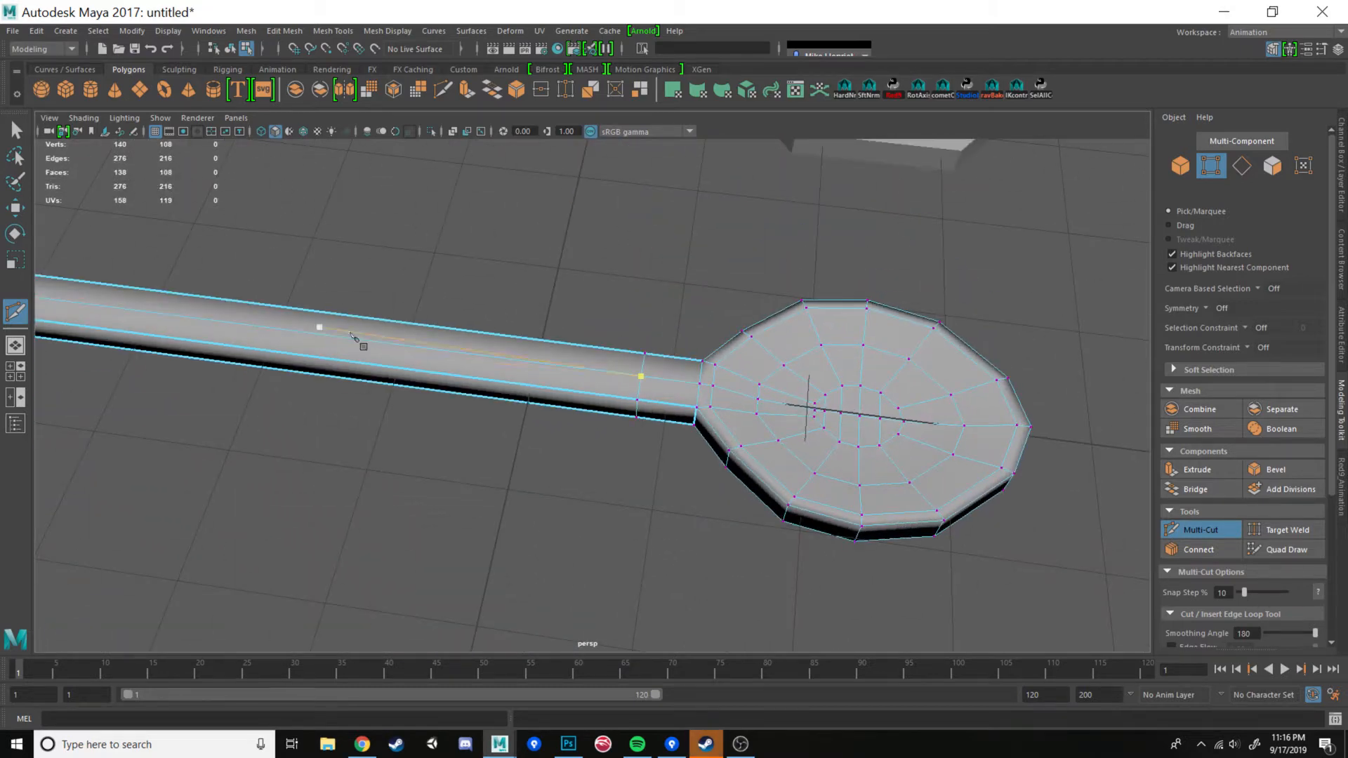
alt+drag(354, 337, 818, 502)
alt+middle_drag(814, 498, 750, 485)
scroll(751, 485, up, 5)
- Select the four outer vertices where the bowl meets the handle, scale them wider along X, and return to object mode
key(w)
right_drag(595, 317, 552, 310)
drag(577, 300, 666, 360)
shift+drag(510, 319, 539, 347)
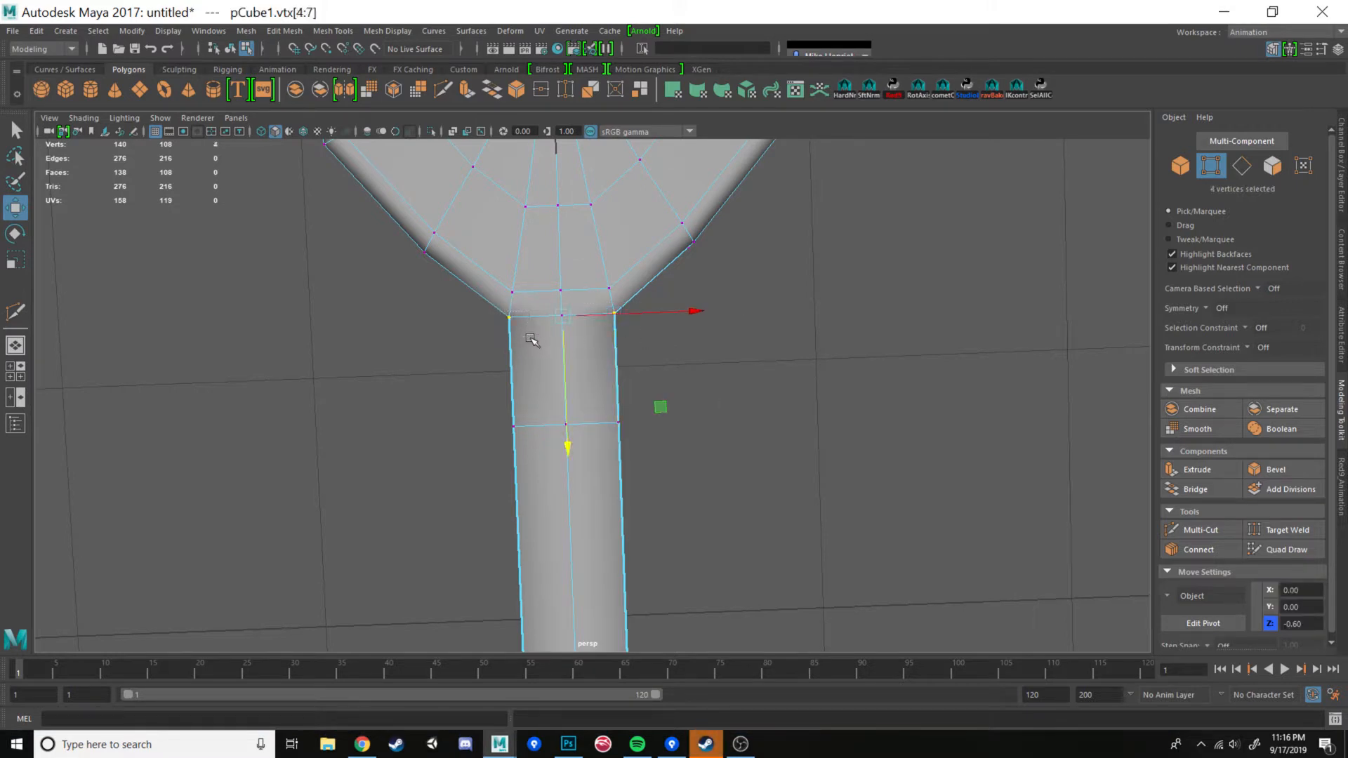
key(r)
drag(693, 310, 763, 313)
scroll(708, 362, down, 2)
scroll(708, 361, down, 5)
alt+drag(708, 361, 677, 340)
right_drag(646, 328, 689, 315)
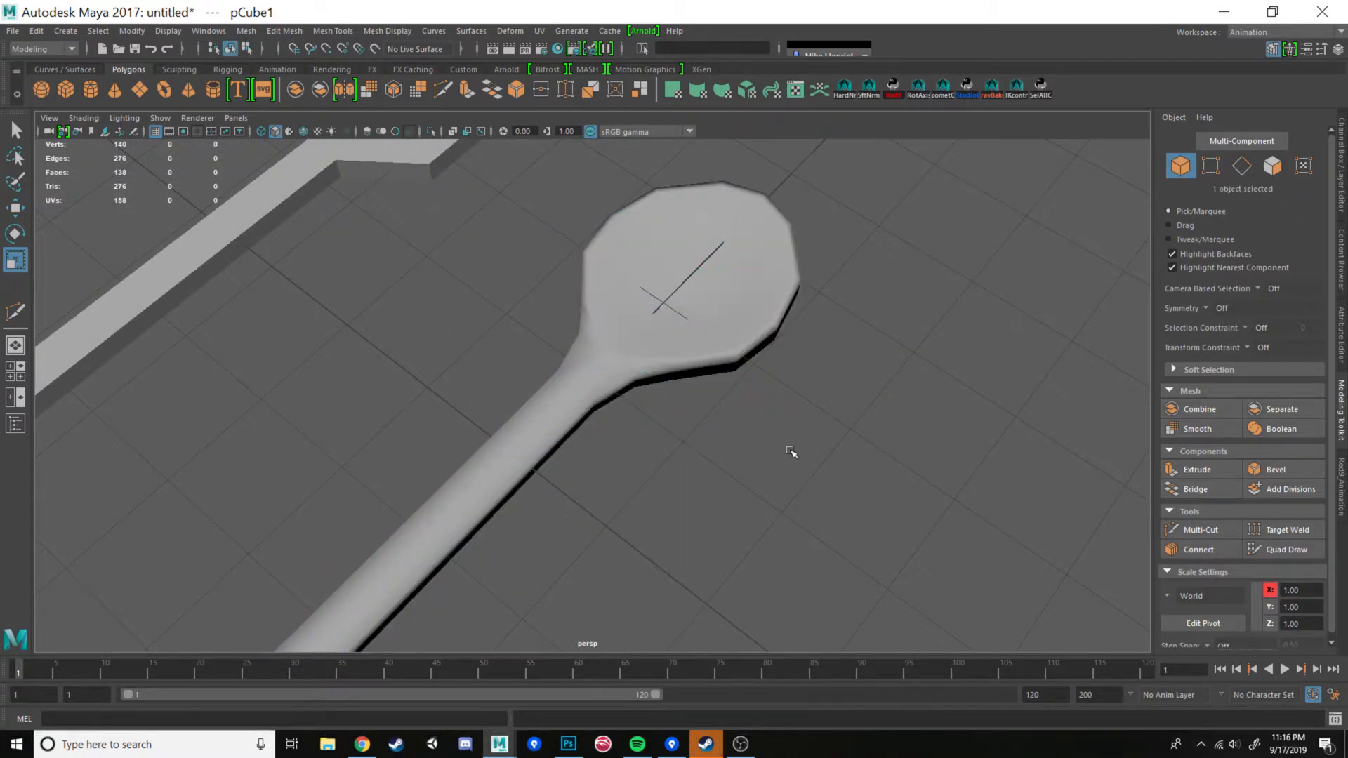
- Apply Soften Edge to the whole spoon mesh and deselect it
alt+drag(791, 451, 544, 411)
click(541, 406)
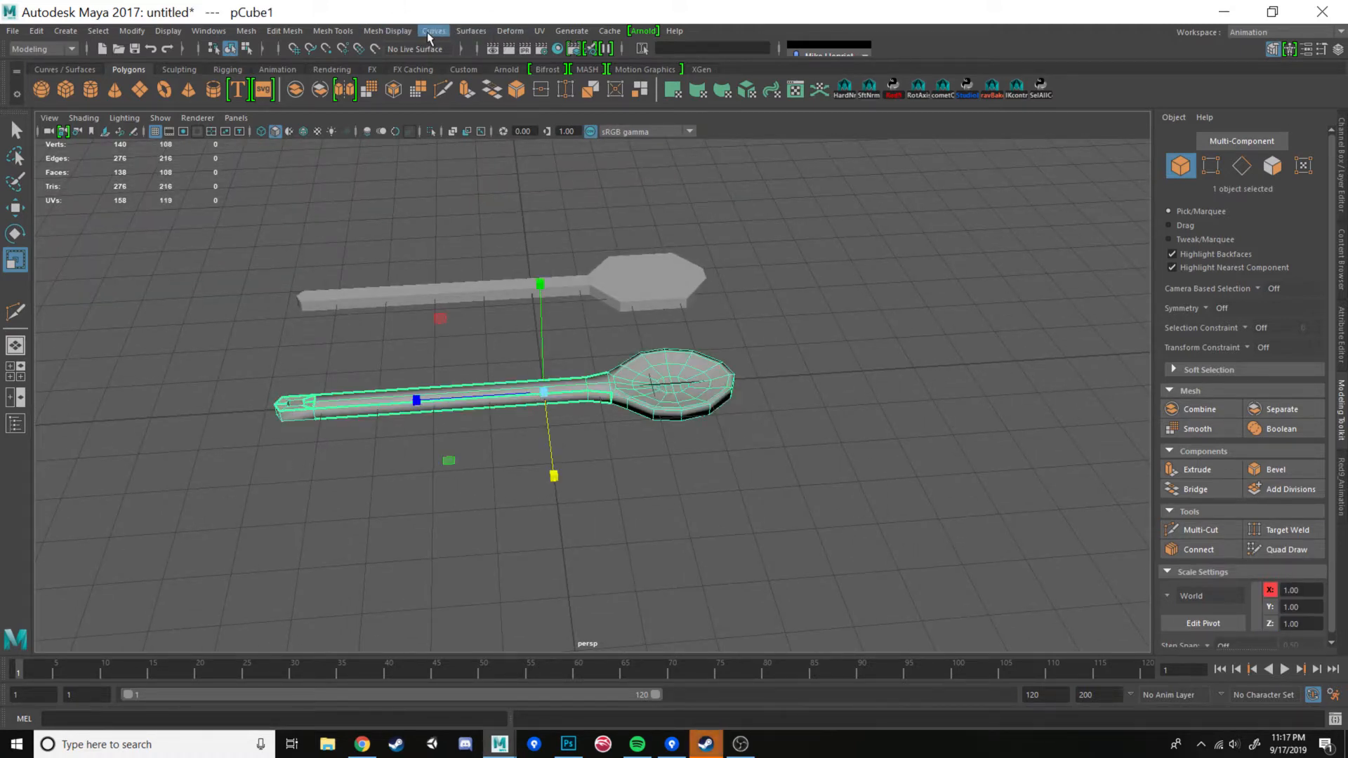
click(393, 30)
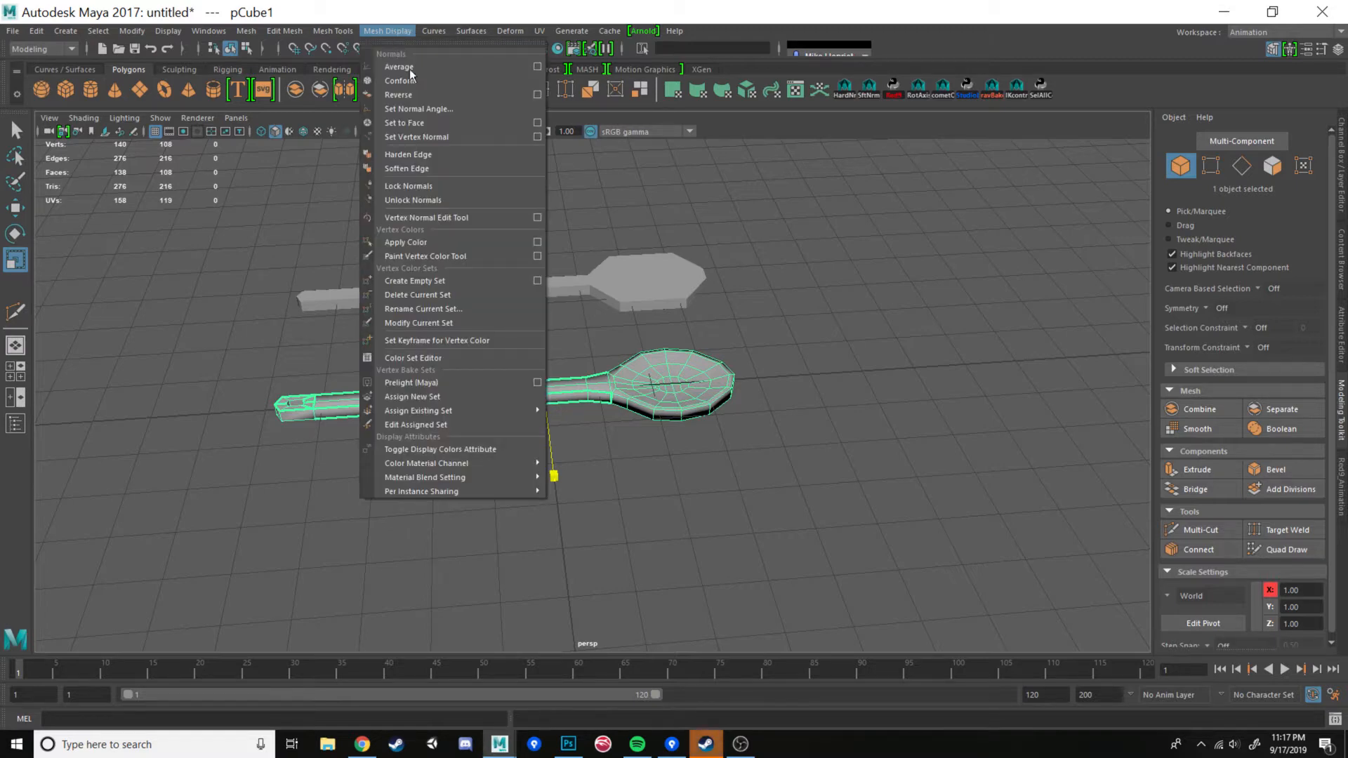
click(420, 170)
click(851, 349)
key(w)
mouse_move(851, 349)
alt+mouse_down()
mouse_move(840, 398)
mouse_move(831, 352)
alt+mouse_up()
alt+middle_drag(831, 351, 674, 340)
scroll(674, 339, up, 4)
alt+drag(674, 340, 642, 260)
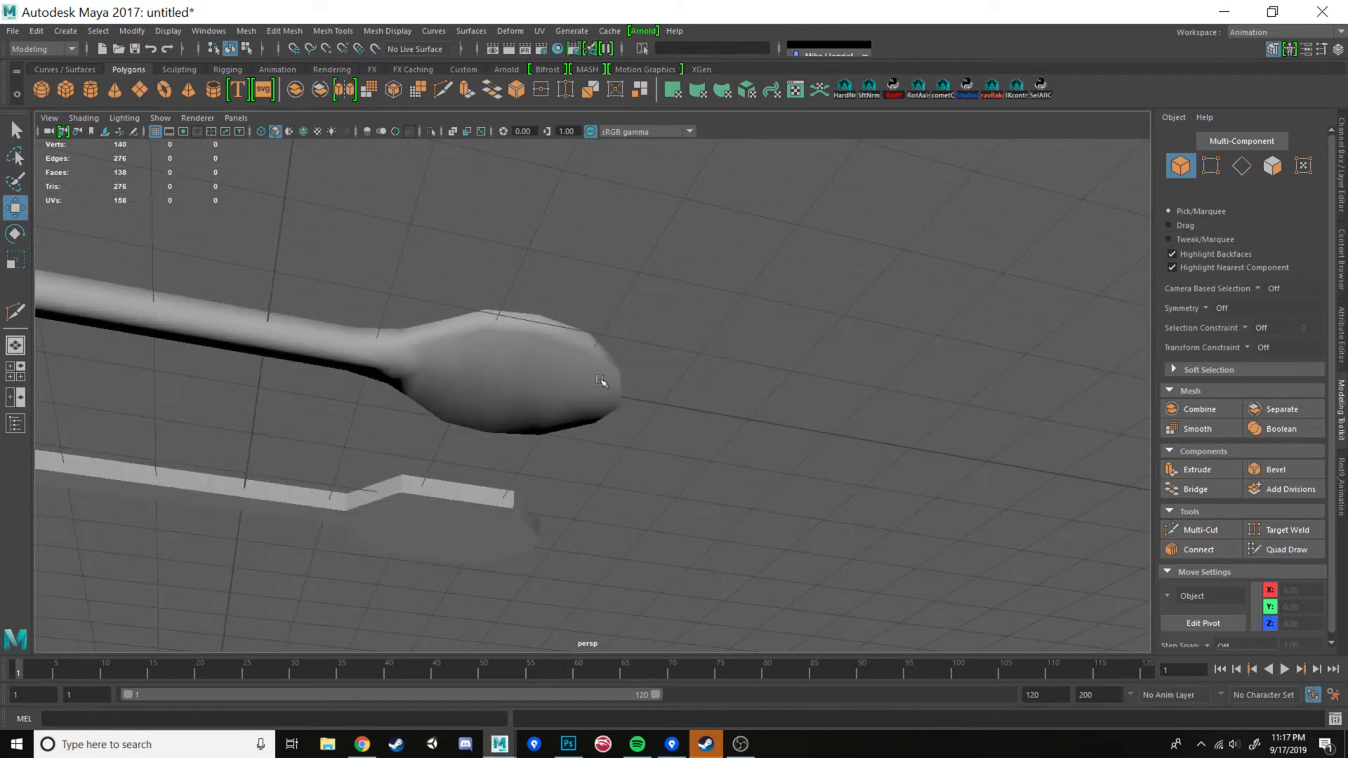
- Extrude the ten faces on the underside of the bowl, move them slightly down, and scale them inward
click(601, 382)
alt+drag(604, 381, 644, 373)
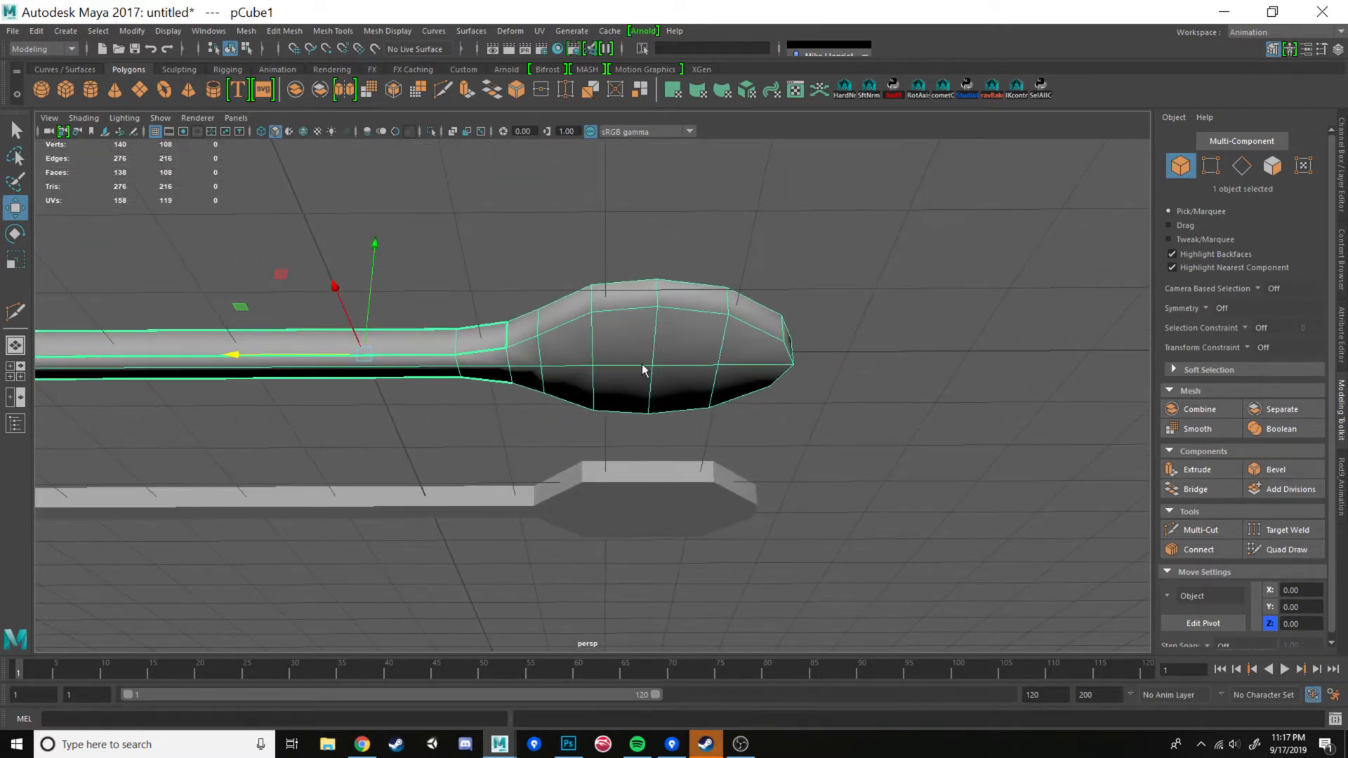
right_drag(644, 373, 652, 391)
click(528, 357)
shift+click(565, 354)
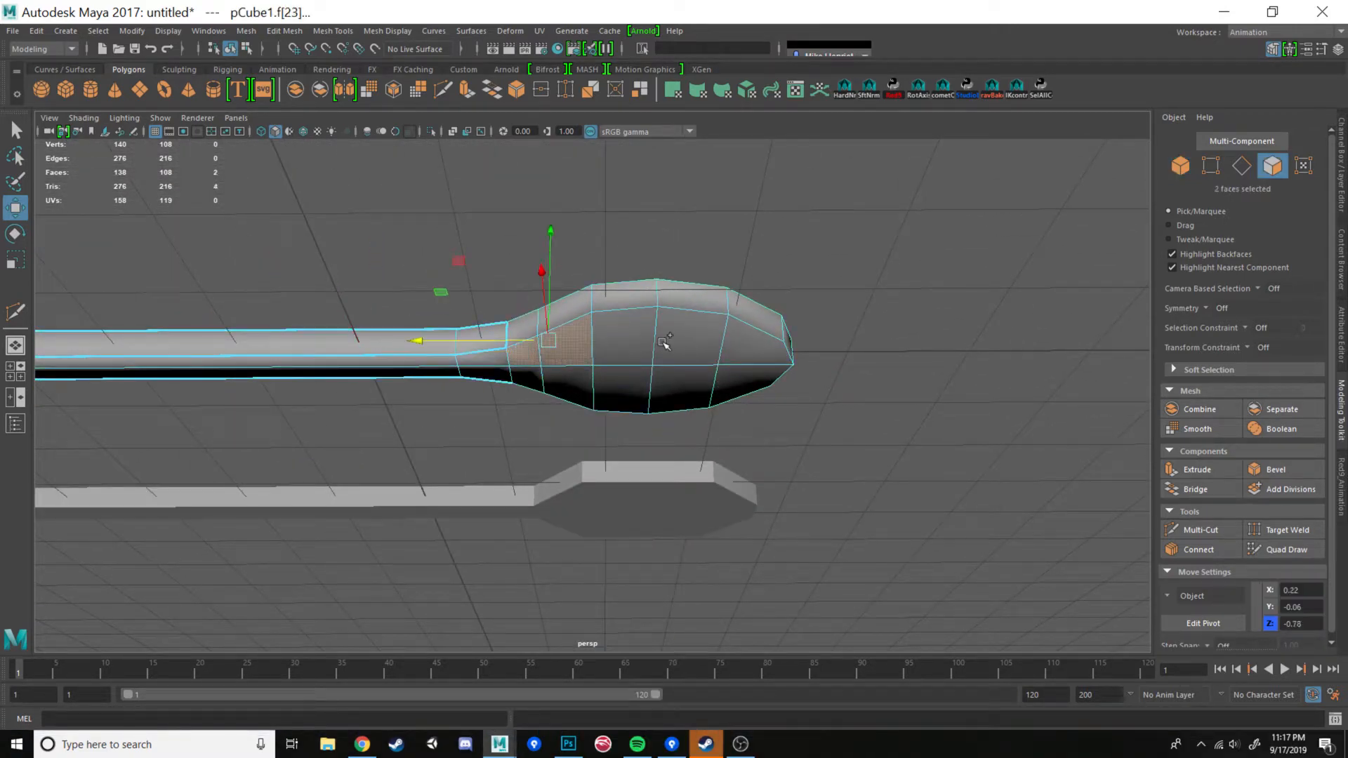
shift+click(678, 344)
shift+click(731, 348)
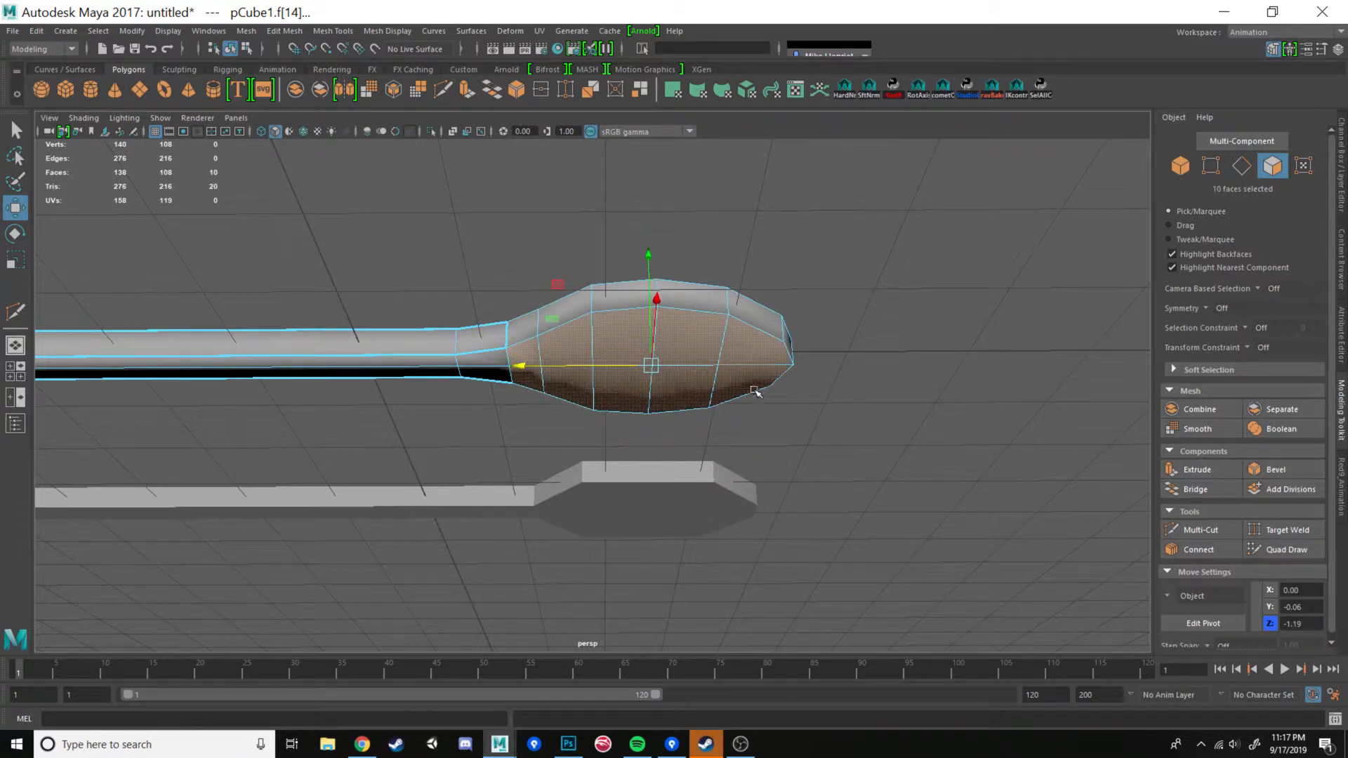
alt+drag(755, 391, 828, 455)
key(ctrl+e)
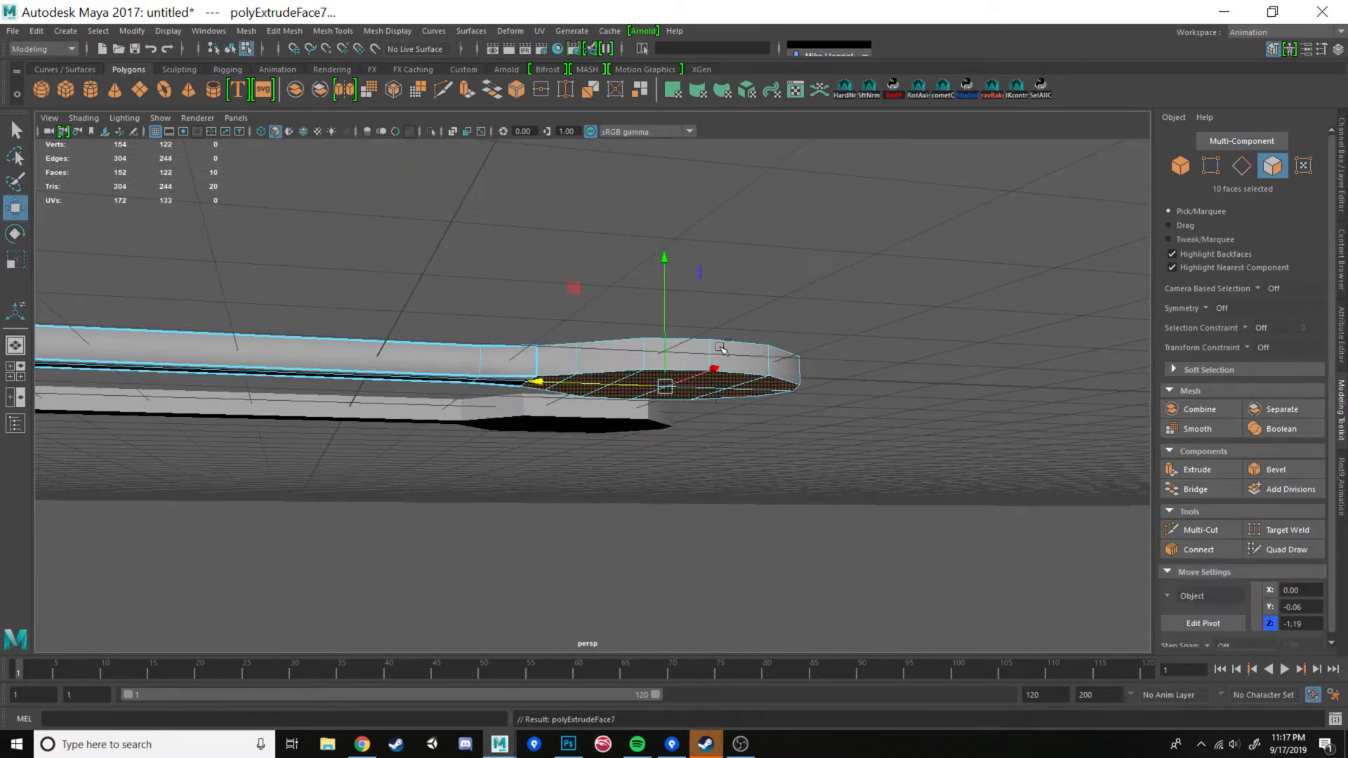
drag(663, 280, 663, 267)
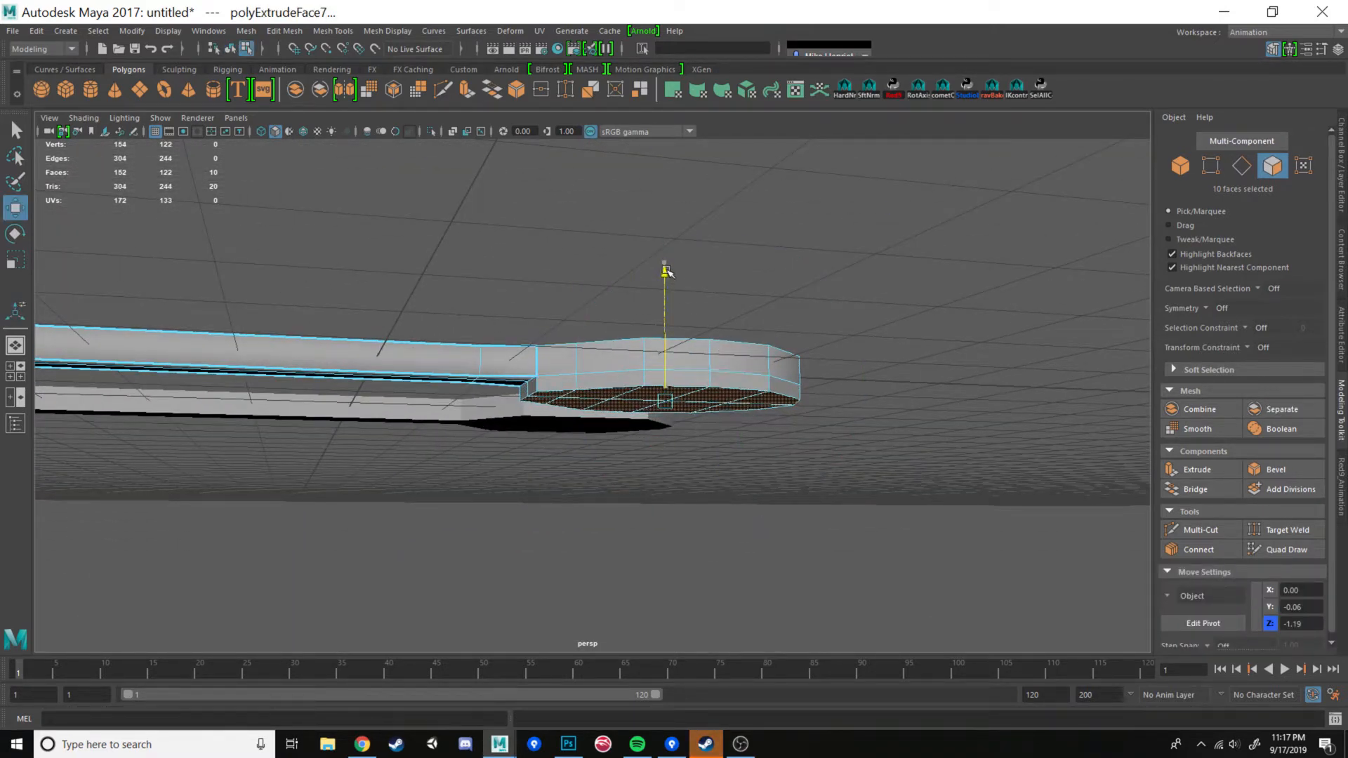
key(r)
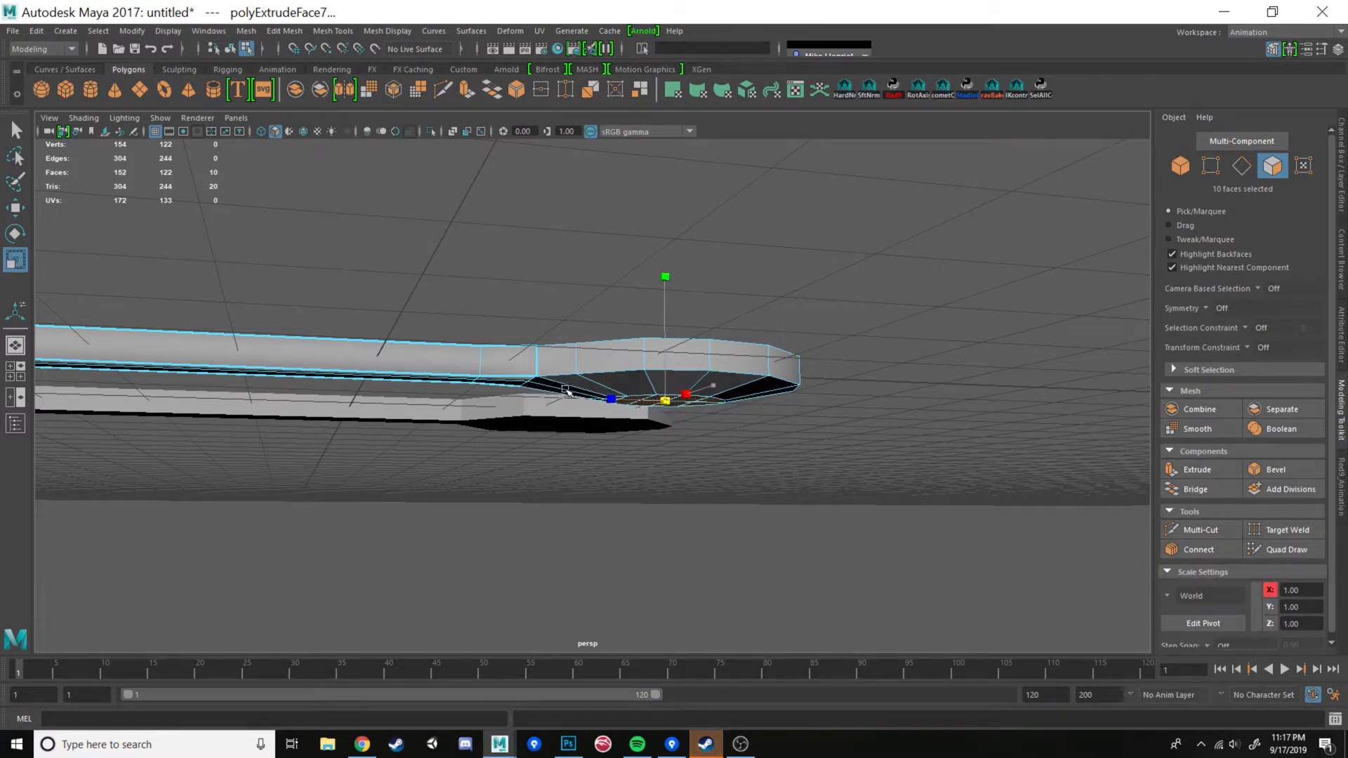
alt+drag(554, 389, 612, 392)
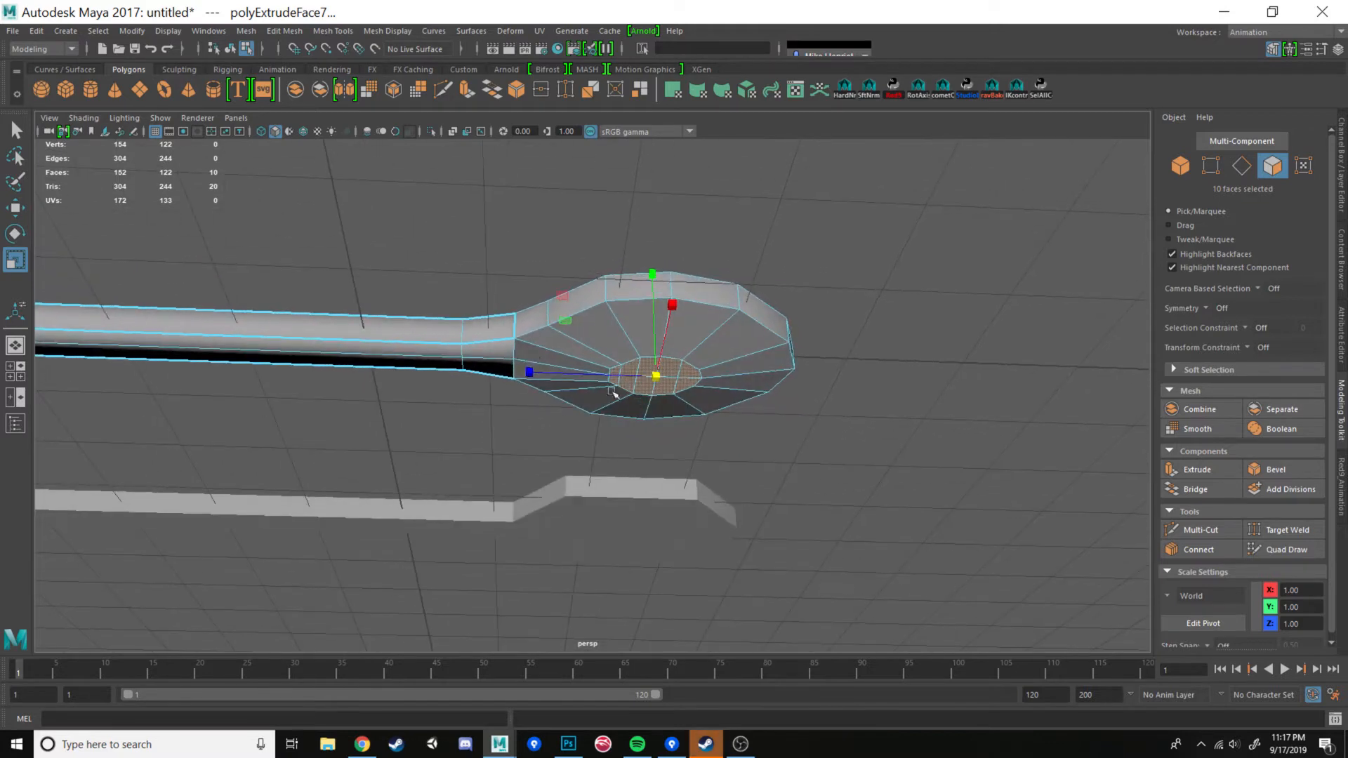
- Move the middle vertex on the underside of the neck slightly toward the handle along Z, to about -0.57
right_drag(508, 363, 509, 324)
click(512, 359)
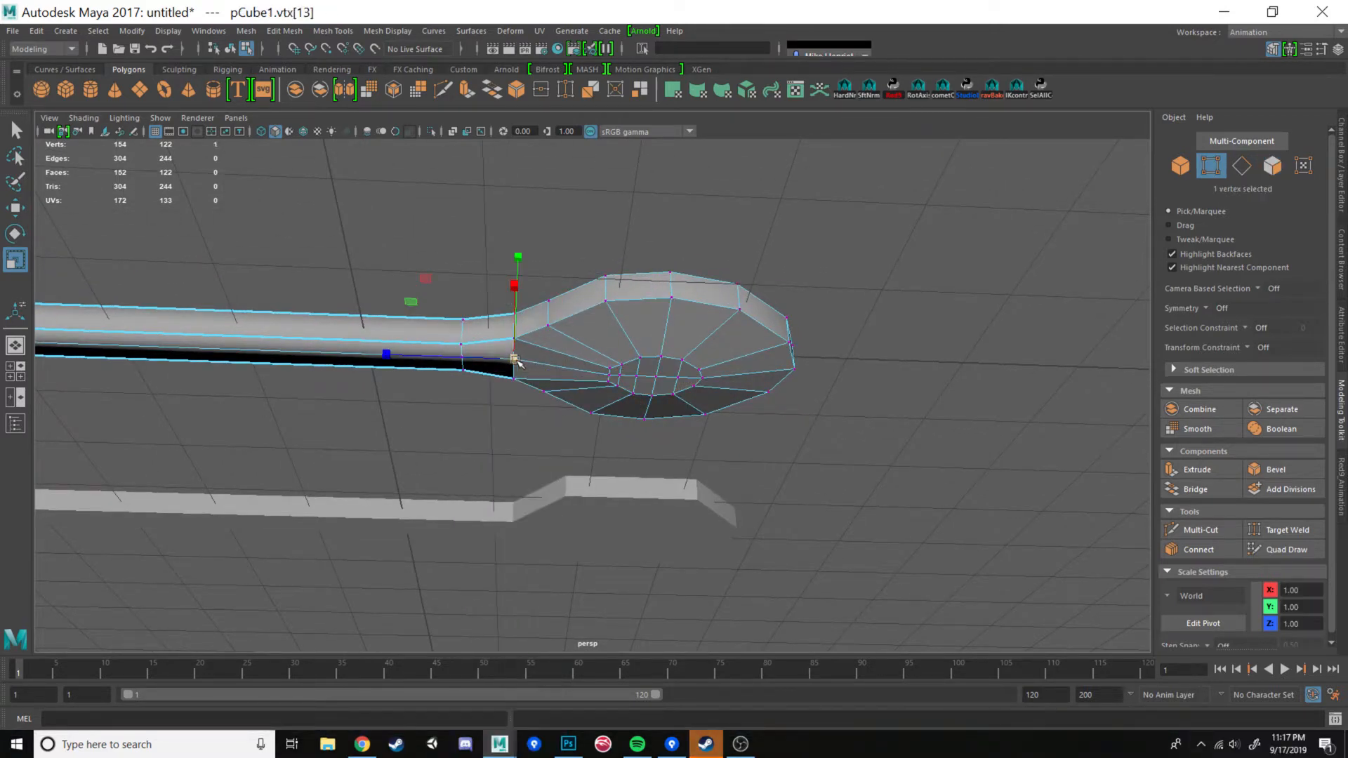
key(w)
drag(506, 360, 468, 362)
alt+drag(574, 374, 545, 377)
key(ctrl+z)
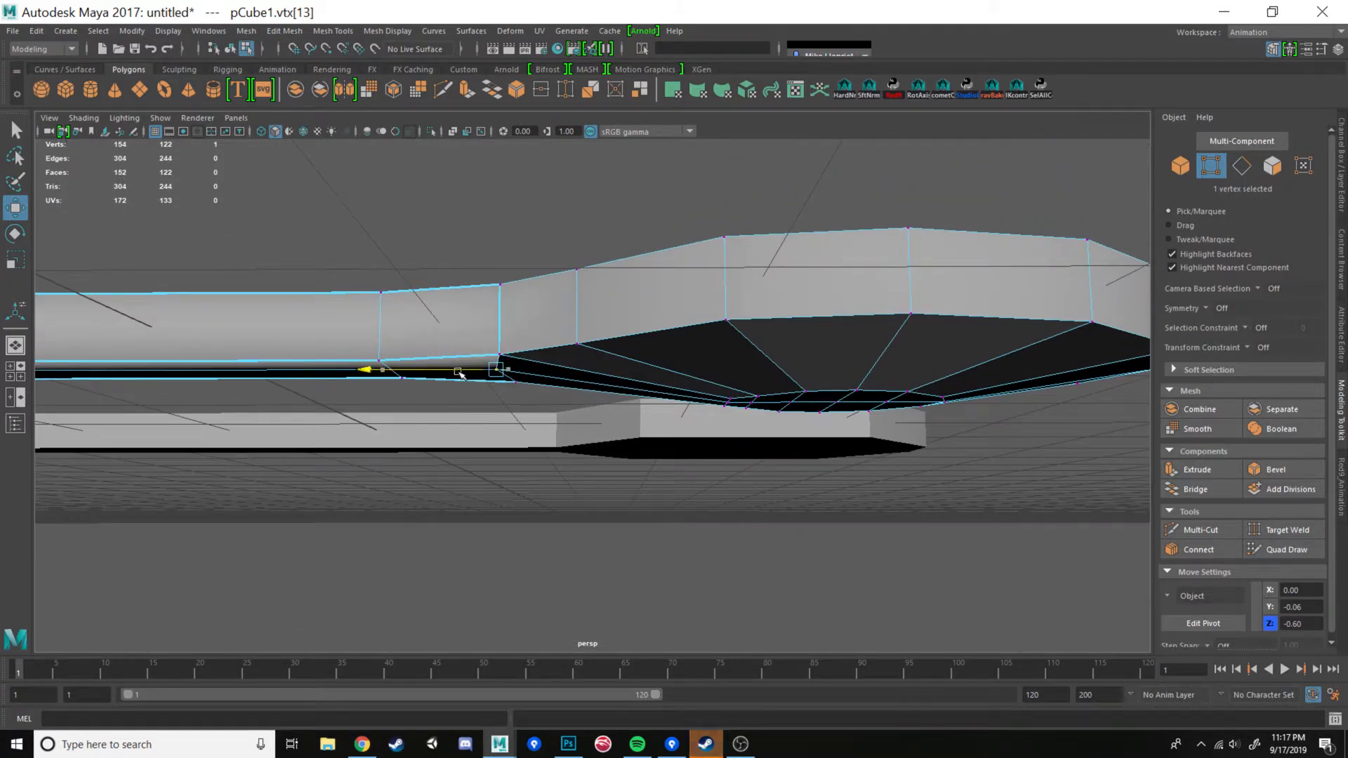
alt+drag(484, 372, 545, 340)
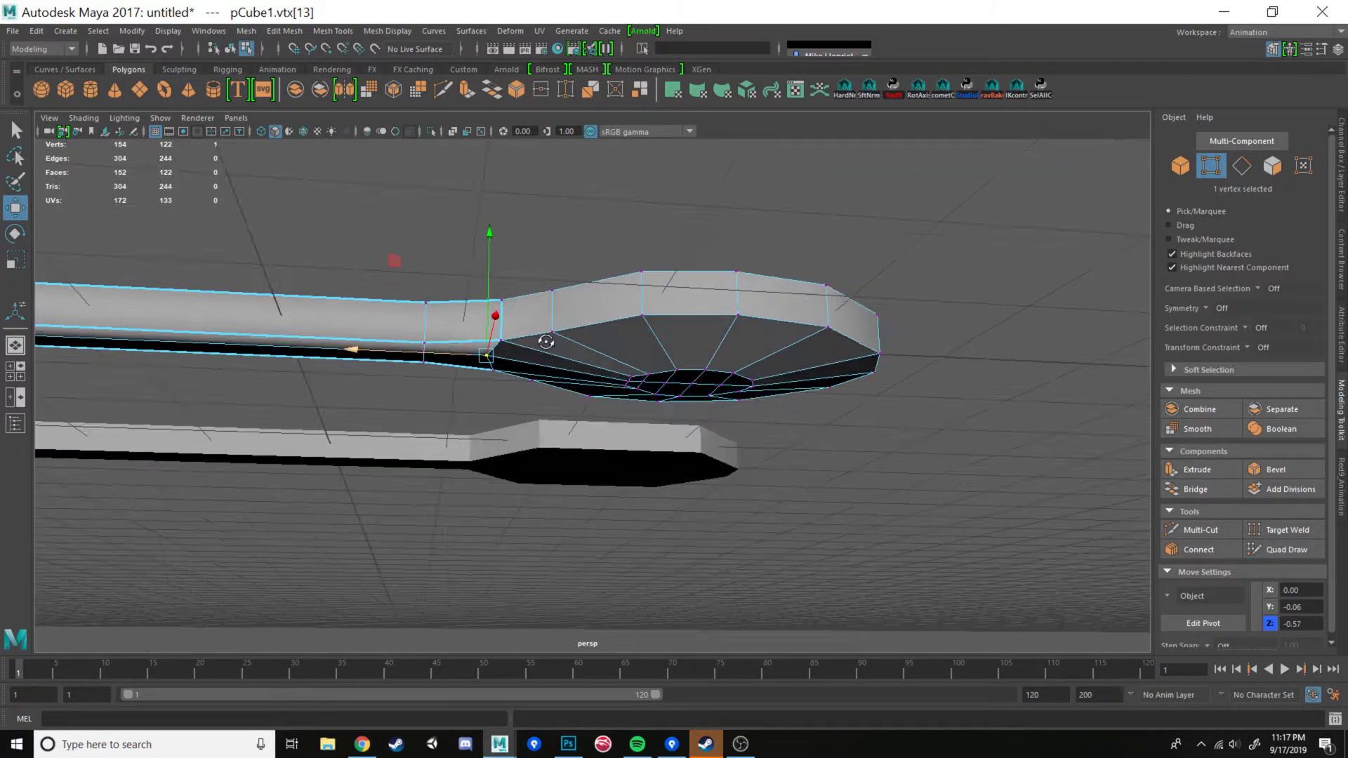
- Insert an edge loop around the bowl's sloped underside with Multi-Cut, lower it to round the bottom, and return to object mode
right_drag(662, 319, 662, 292)
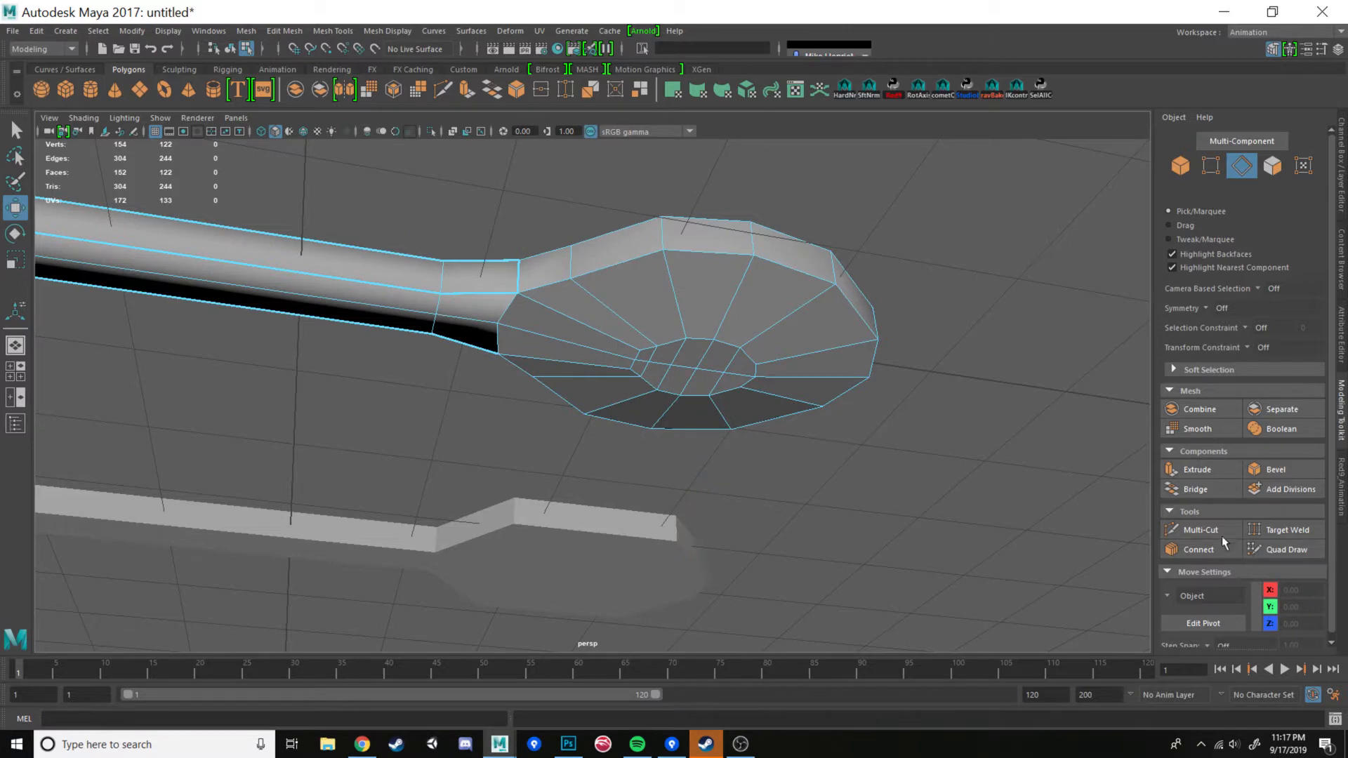
click(1199, 530)
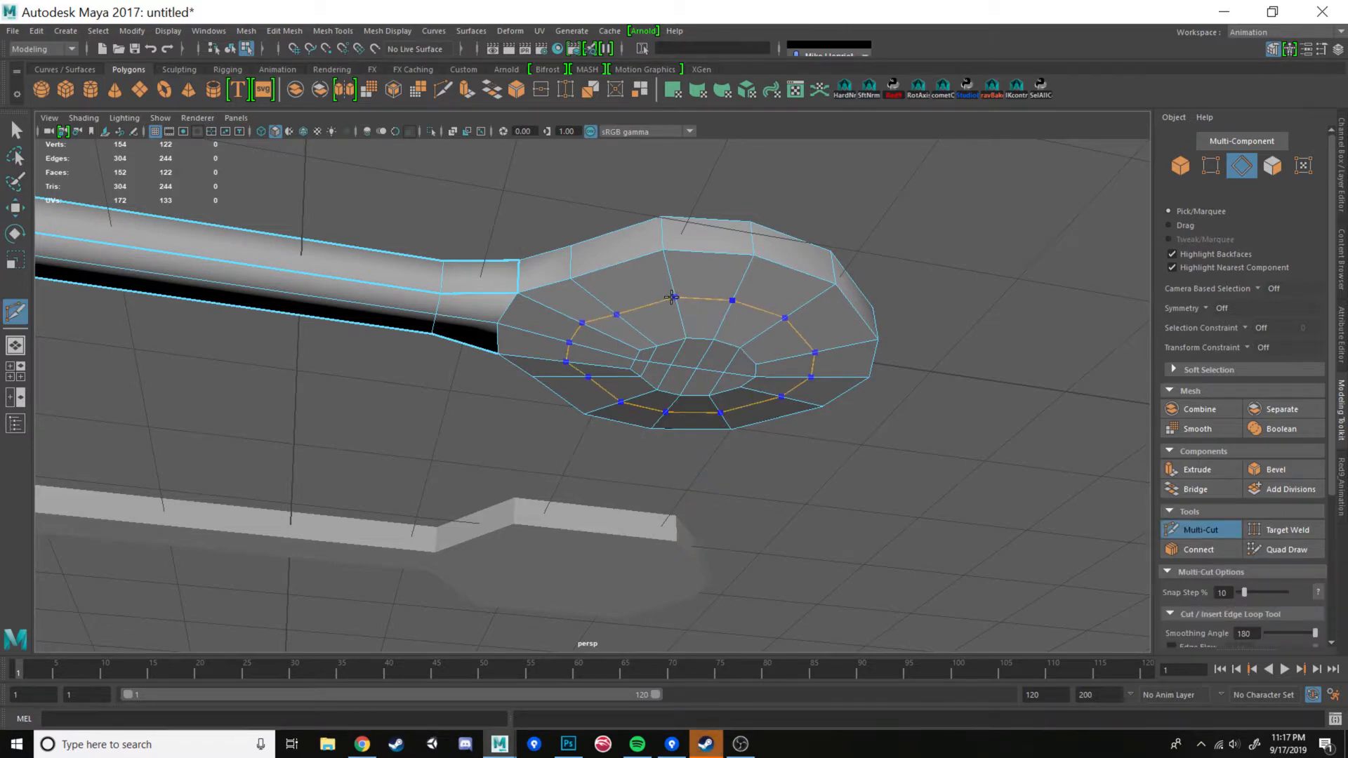
alt+drag(722, 325, 776, 367)
key(w)
double_click(697, 251)
right_drag(774, 344, 828, 337)
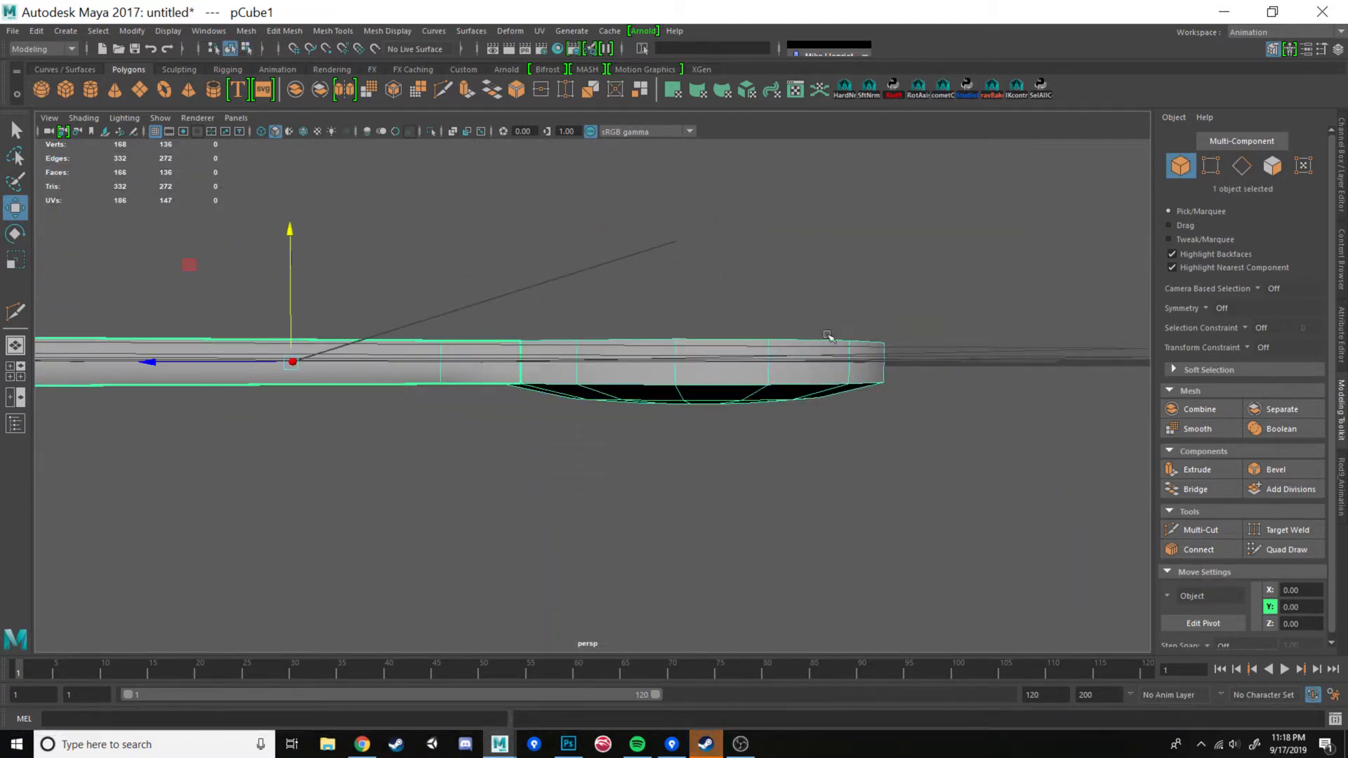
scroll(827, 345, down, 5)
click(803, 441)
alt+drag(803, 442, 749, 485)
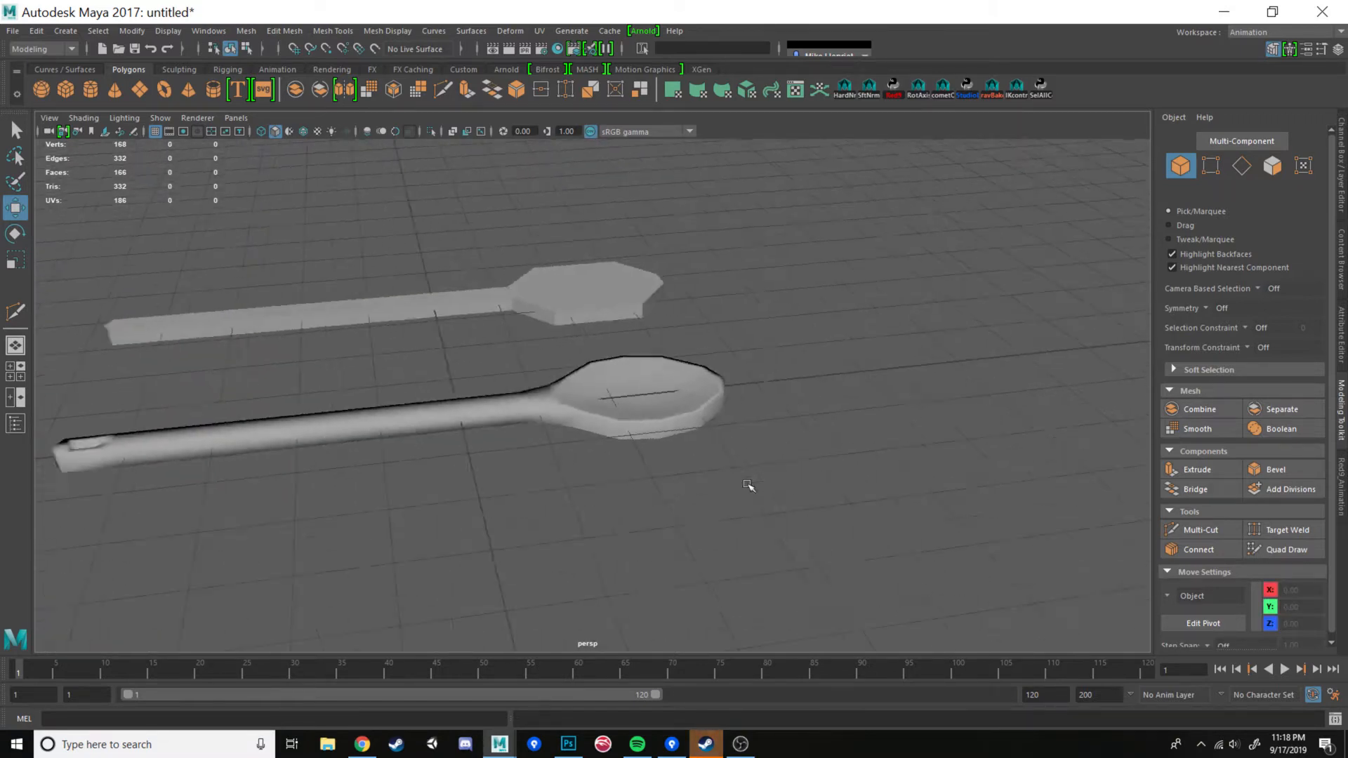
- Preview the spoon with mesh smoothing, check the neck and bowl, and return to the unsmoothed display
scroll(745, 478, down, 5)
alt+drag(710, 383, 710, 303)
scroll(719, 415, up, 5)
click(710, 302)
key(3)
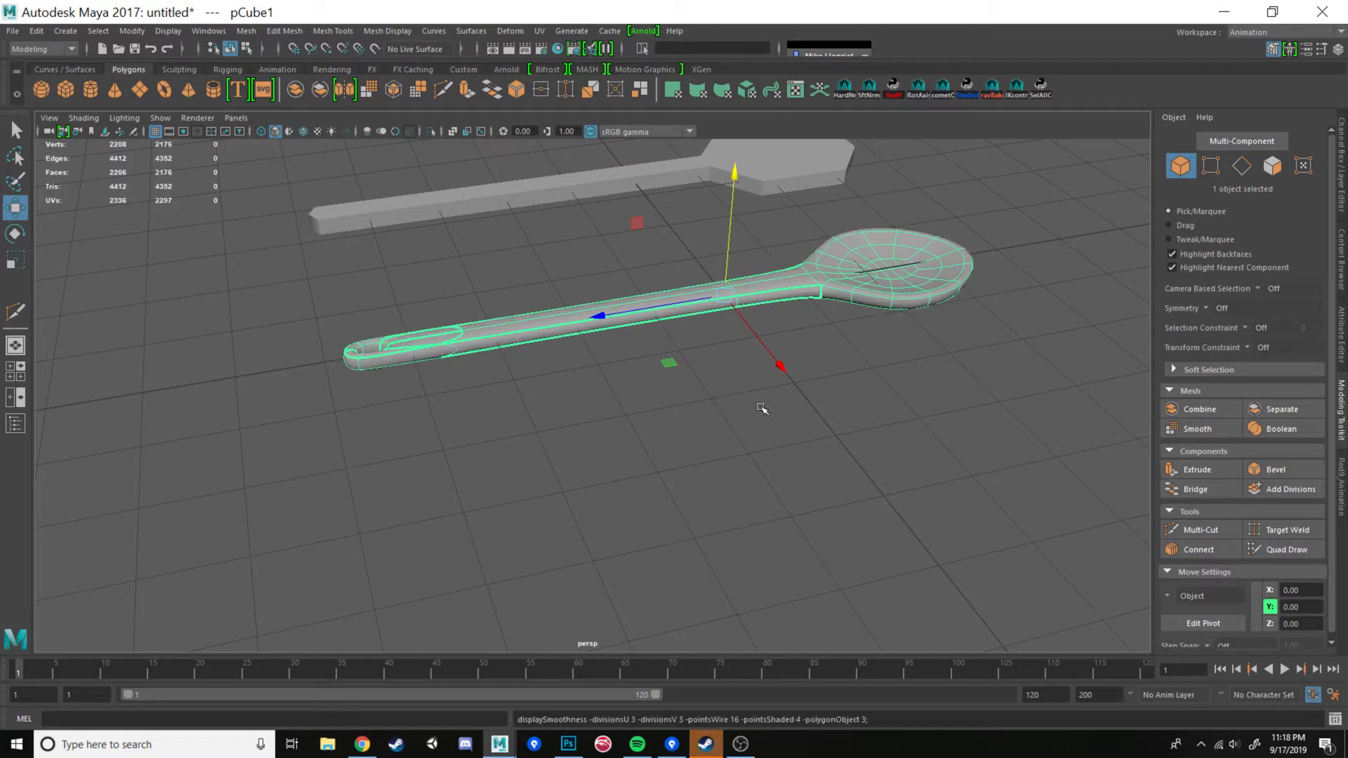
click(761, 409)
alt+drag(756, 400, 620, 372)
click(620, 370)
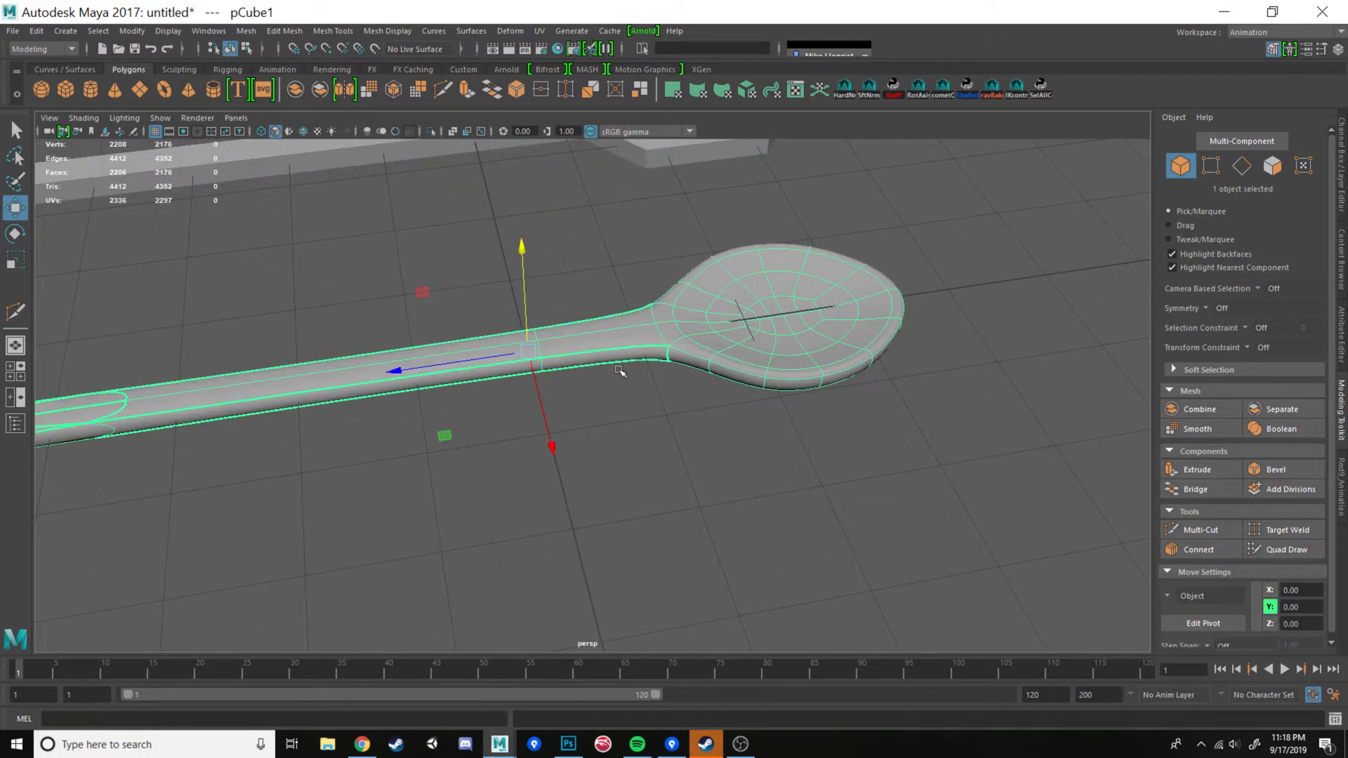
key(1)
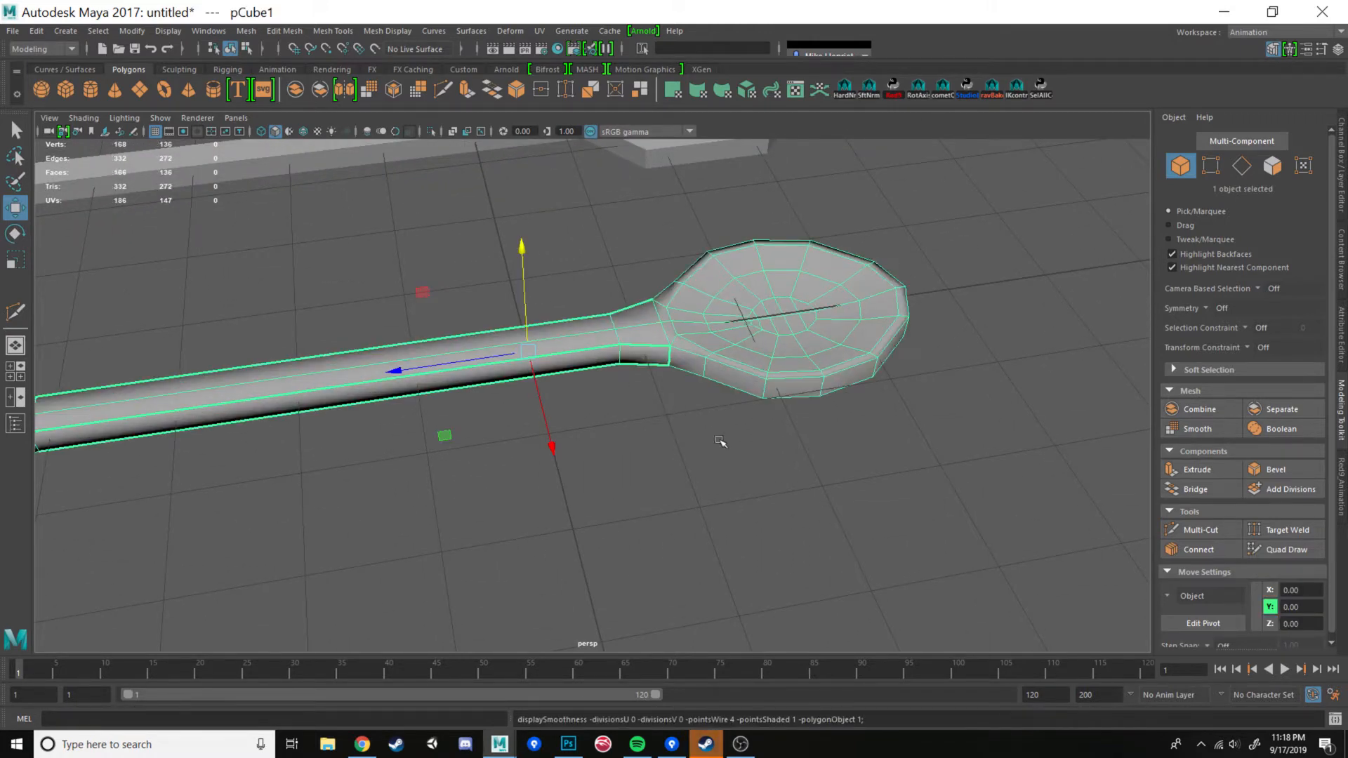
alt+drag(721, 443, 913, 452)
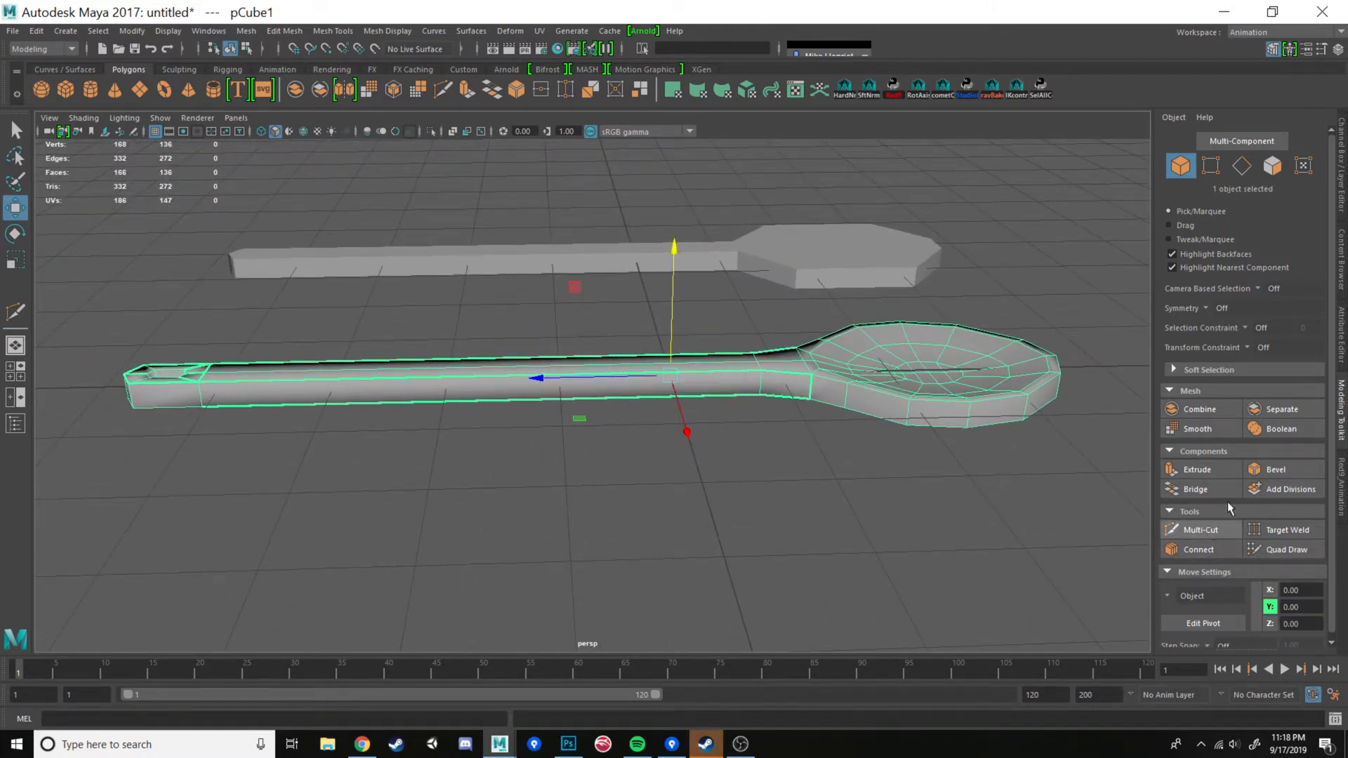
- Rename the spoon object to WoodenSpoon
click(1341, 189)
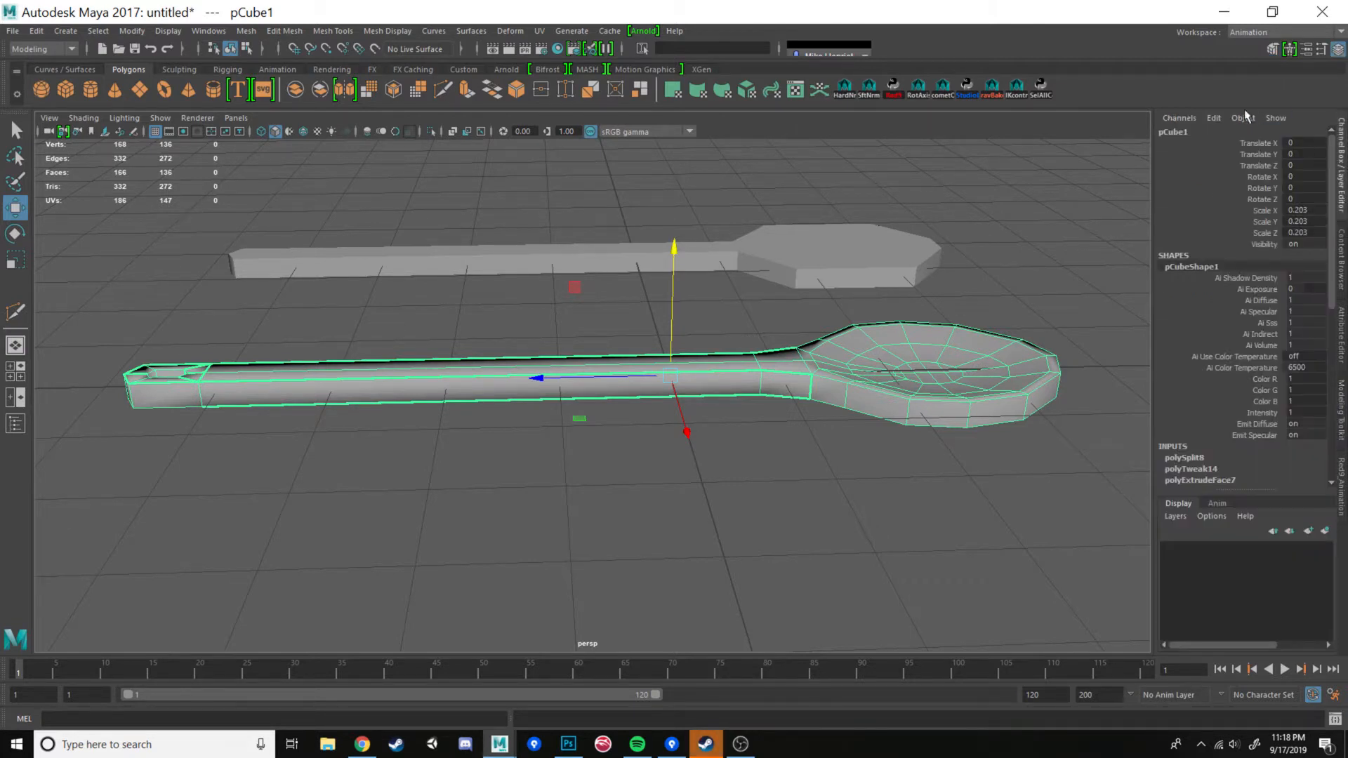
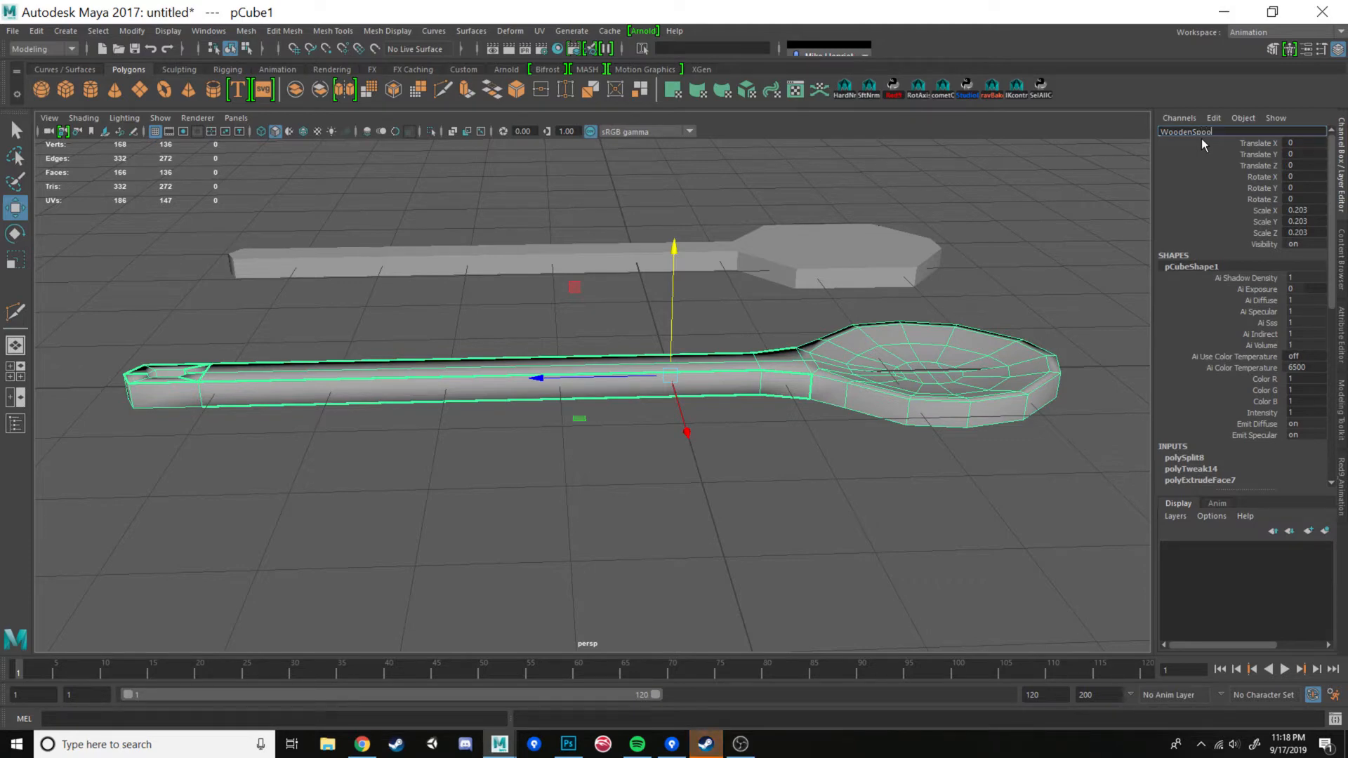
text(n)
key(Return)
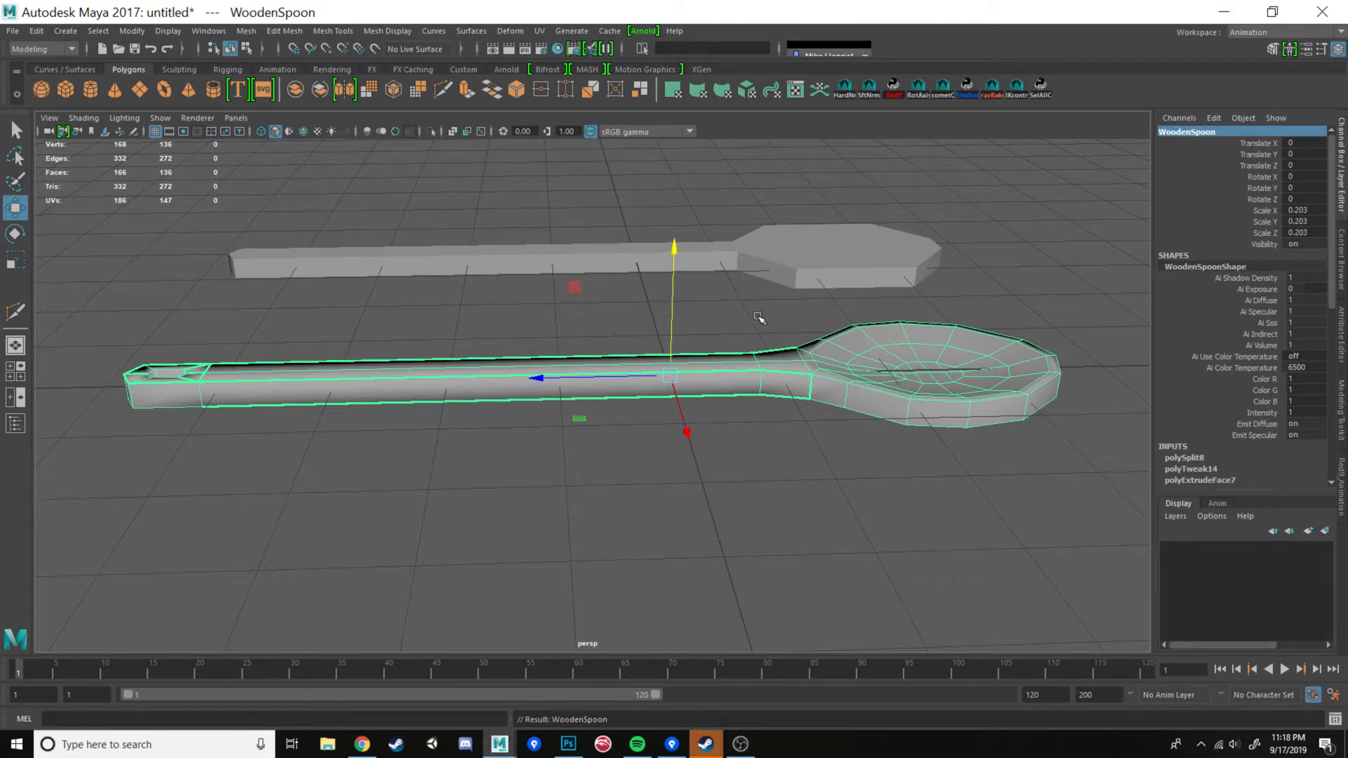
- Compare the spoon's smoothed preview with its low-poly shape around the neck and bowl
alt+drag(757, 316, 753, 349)
click(778, 422)
alt+middle_drag(779, 422, 704, 408)
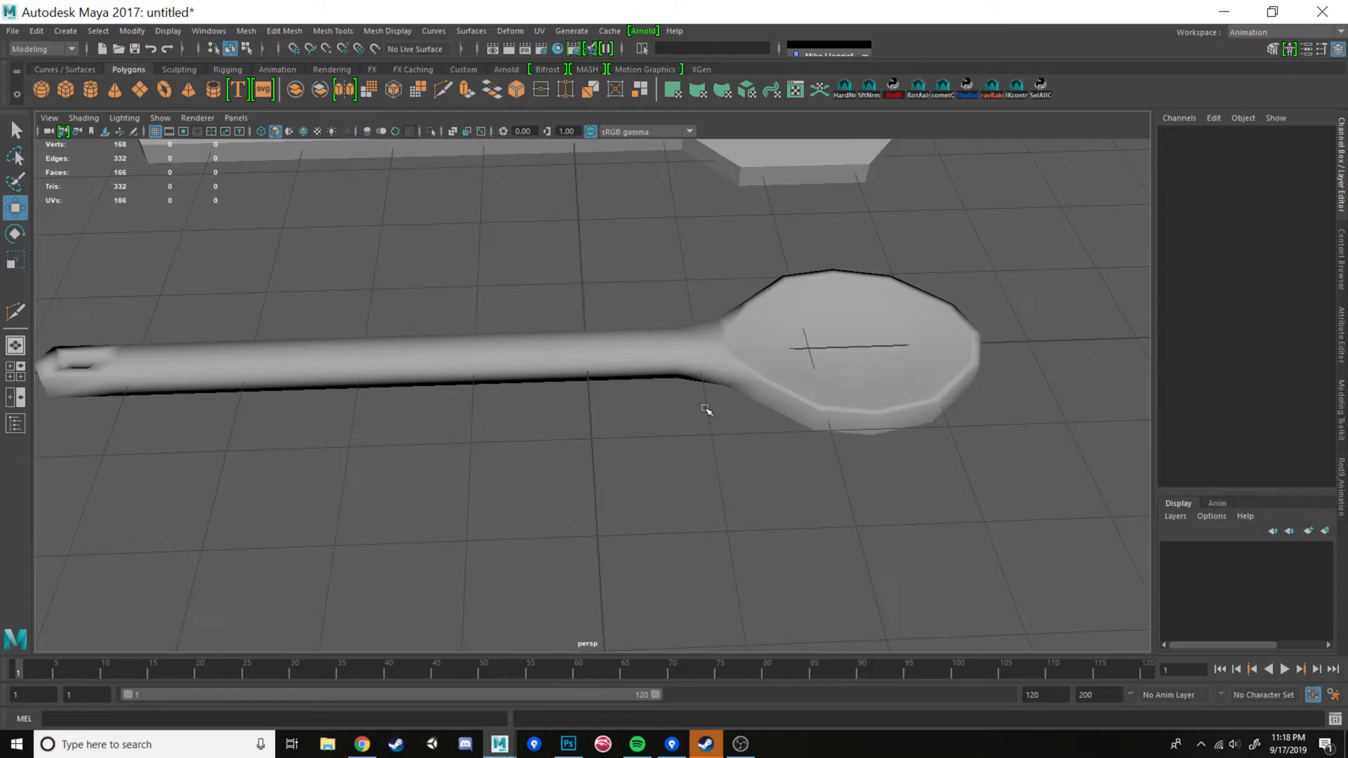
click(720, 369)
key(3)
click(722, 466)
alt+drag(722, 467, 779, 481)
click(709, 385)
key(1)
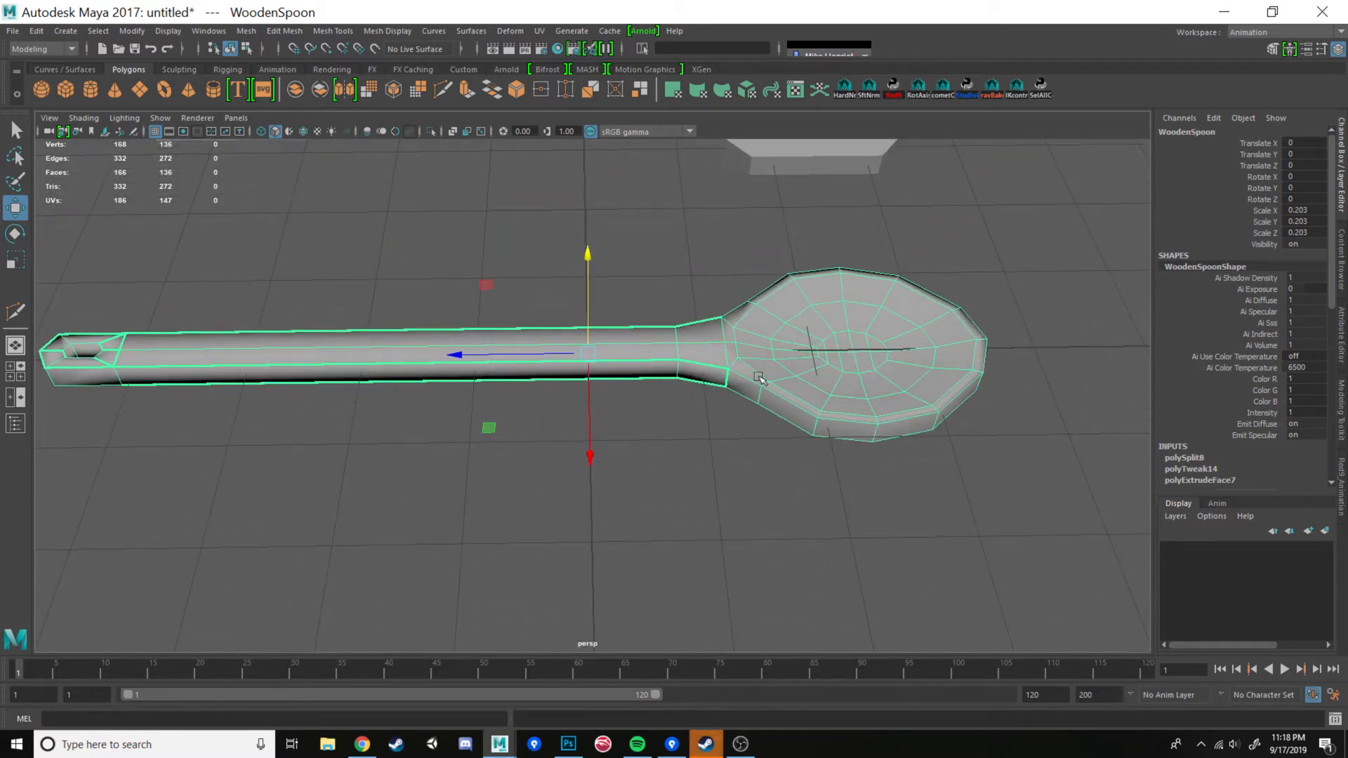
- Inspect the hanging hole, handle and bowl in the smoothed preview, and restore the low-poly display
key(3)
click(726, 435)
alt+drag(727, 436, 732, 481)
click(728, 367)
alt+drag(716, 409, 752, 461)
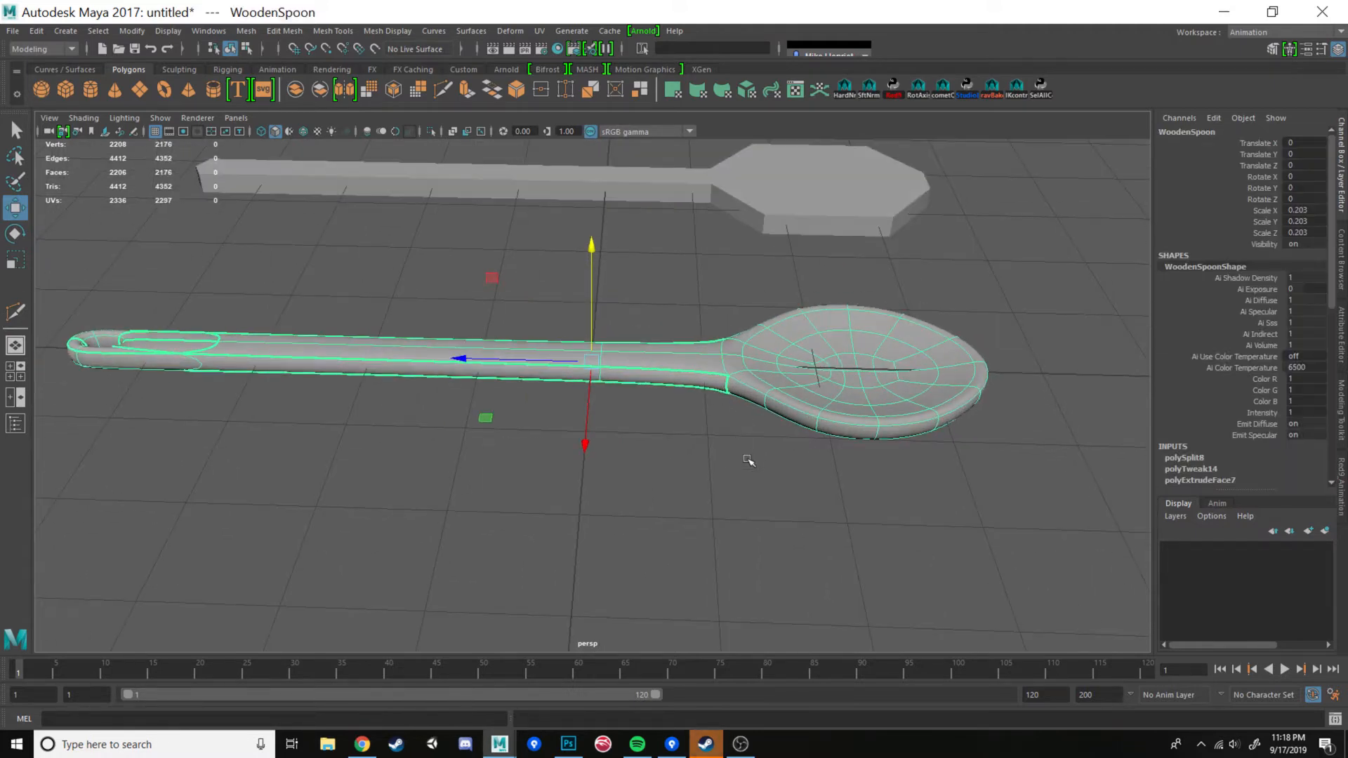
click(752, 461)
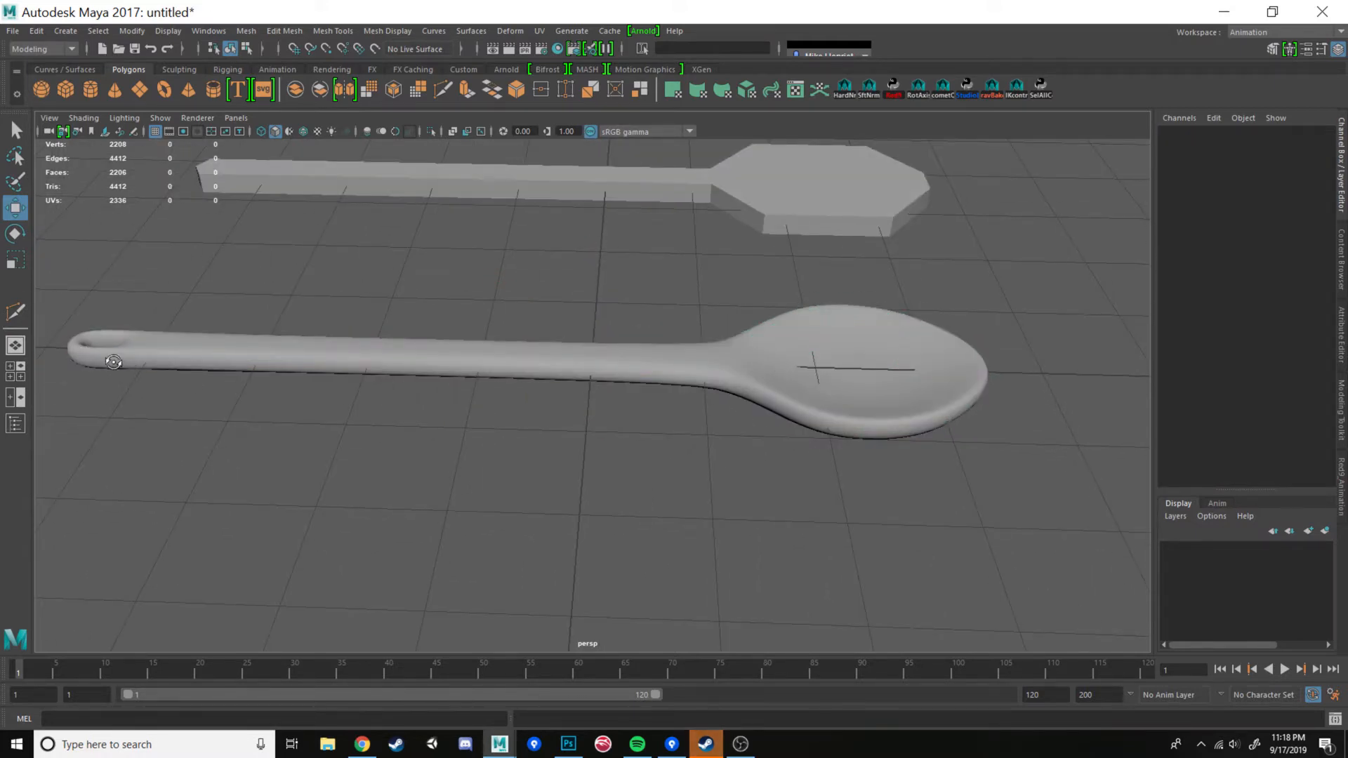
alt+drag(113, 362, 83, 327)
alt+drag(500, 394, 505, 354)
click(793, 382)
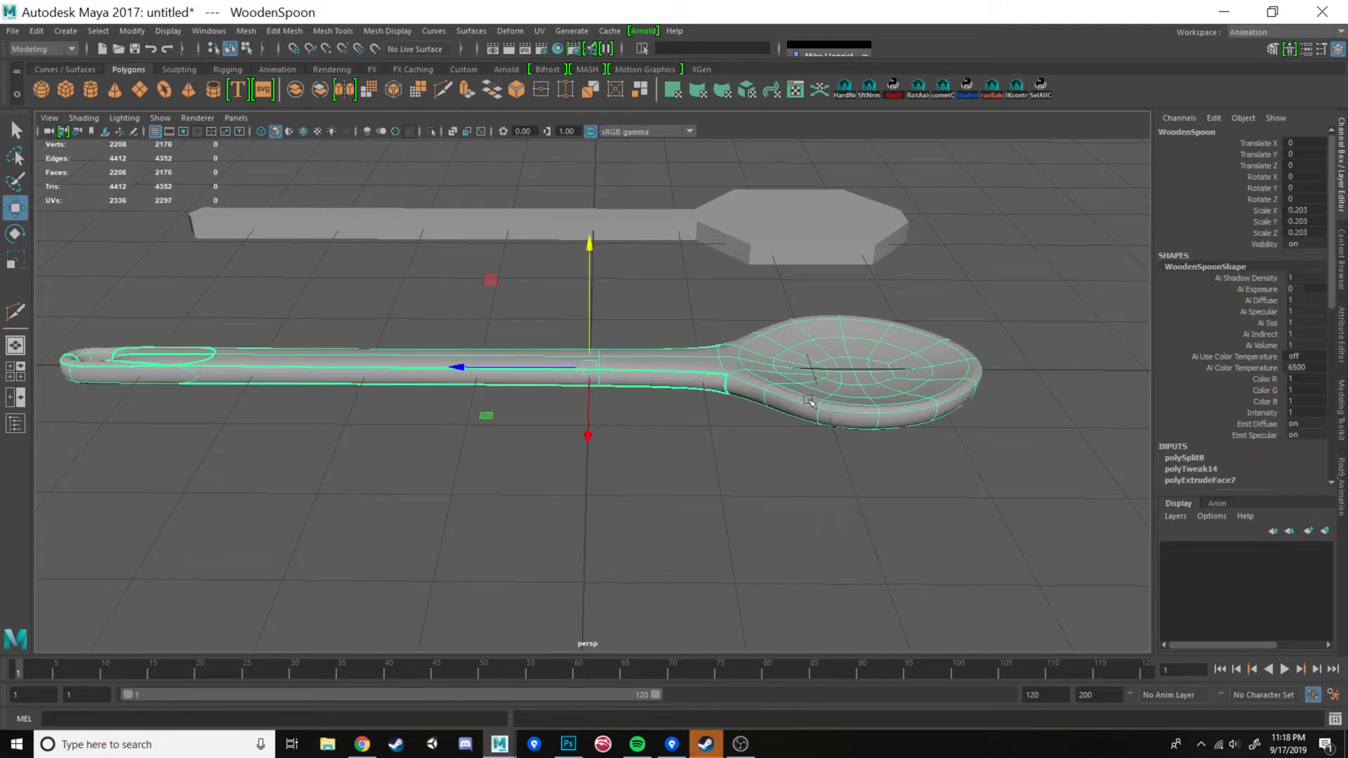
alt+middle_drag(823, 393, 762, 398)
key(1)
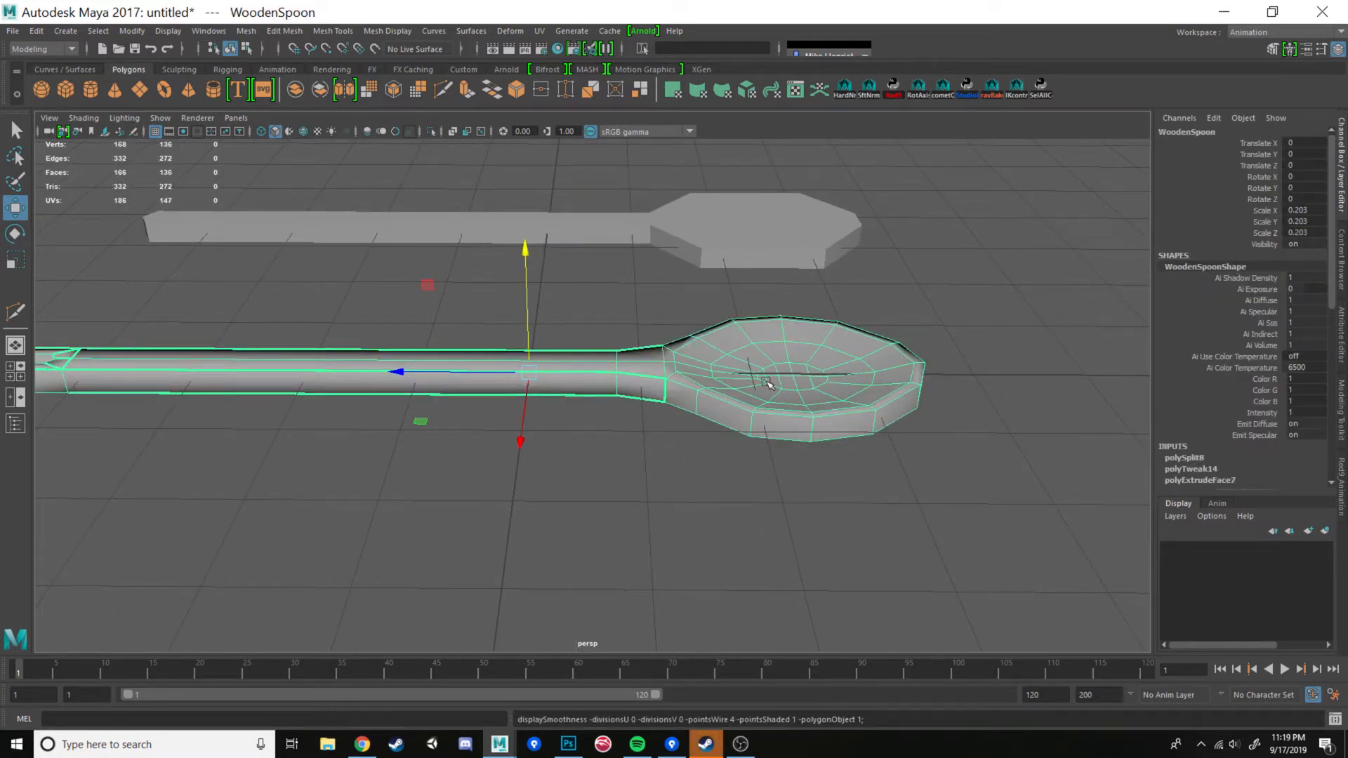
- Activate the Multi-Cut tool on the spoon and compare its smoothed preview with the low-poly cage around the neck and bowl
click(1342, 414)
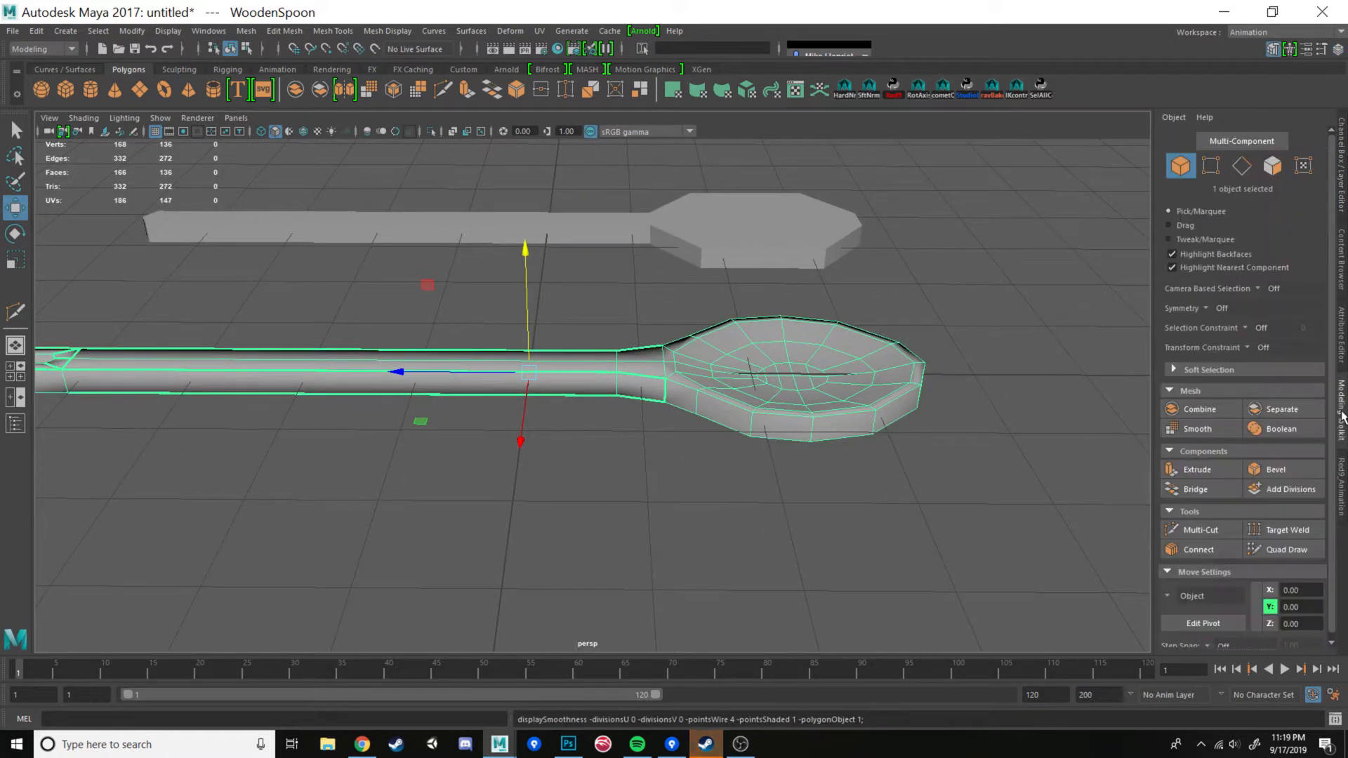
click(1219, 525)
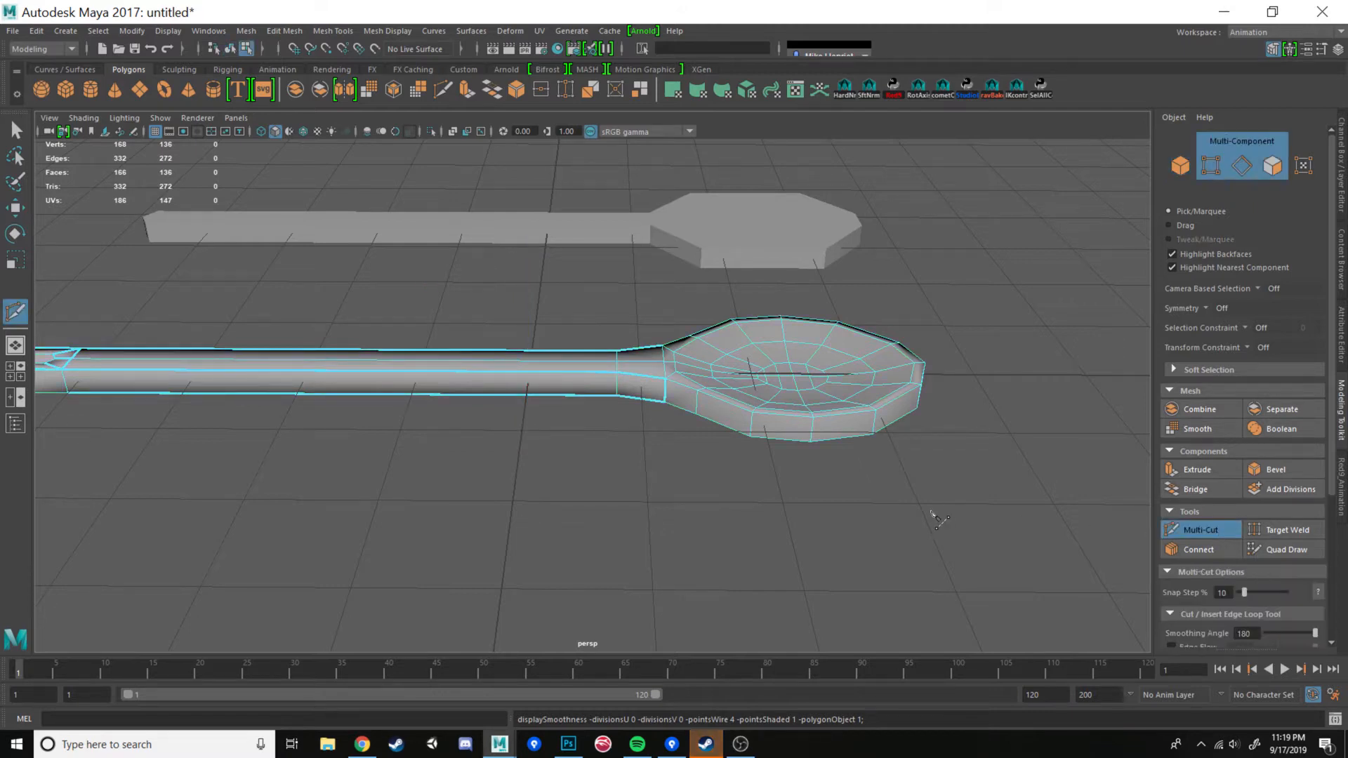
scroll(813, 453, up, 5)
scroll(698, 421, up, 2)
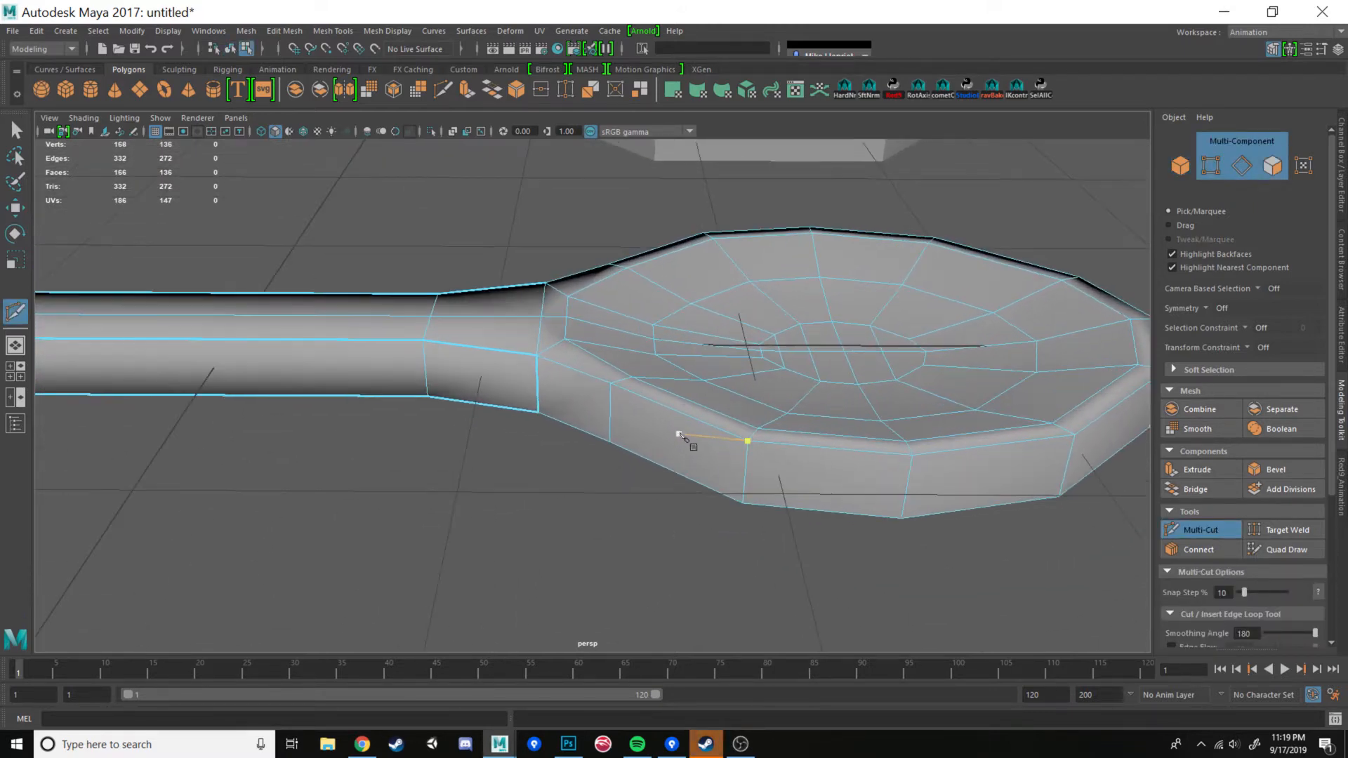
key(3)
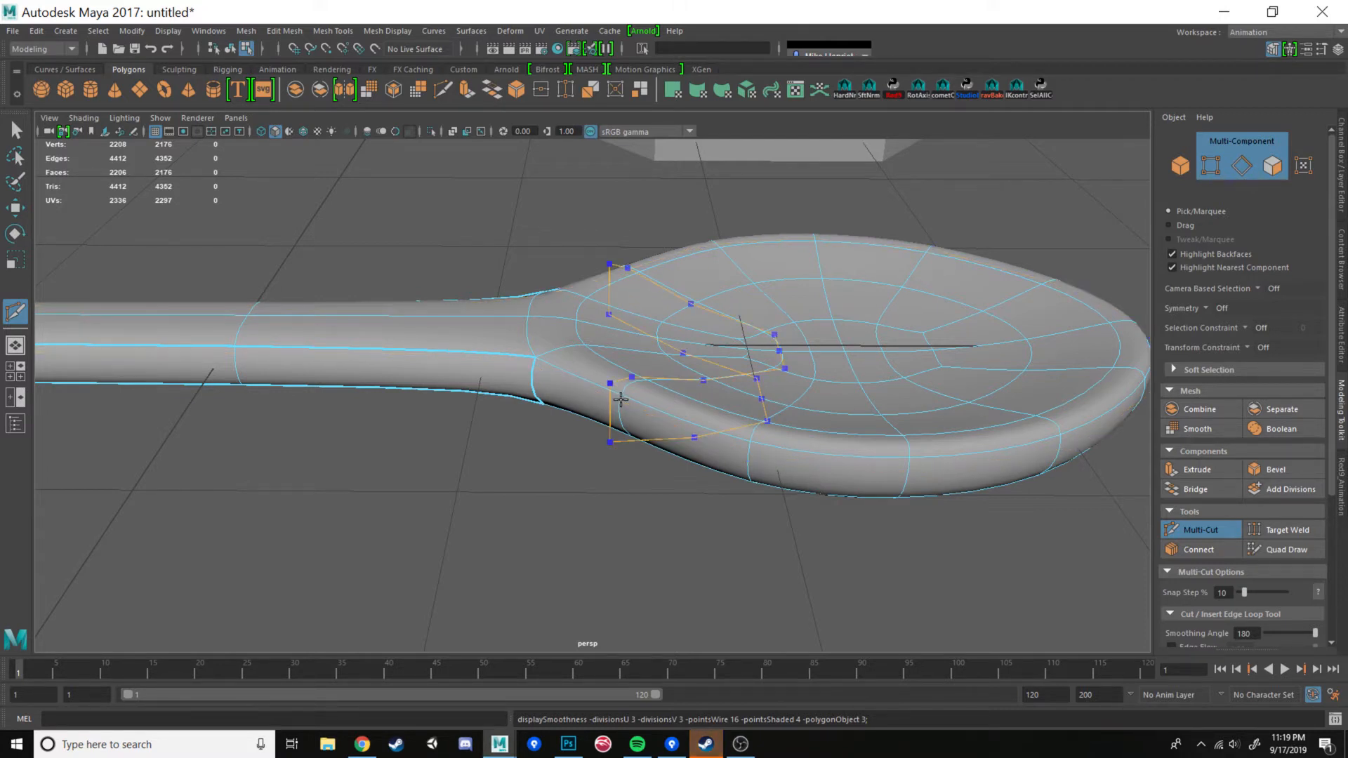
key(1)
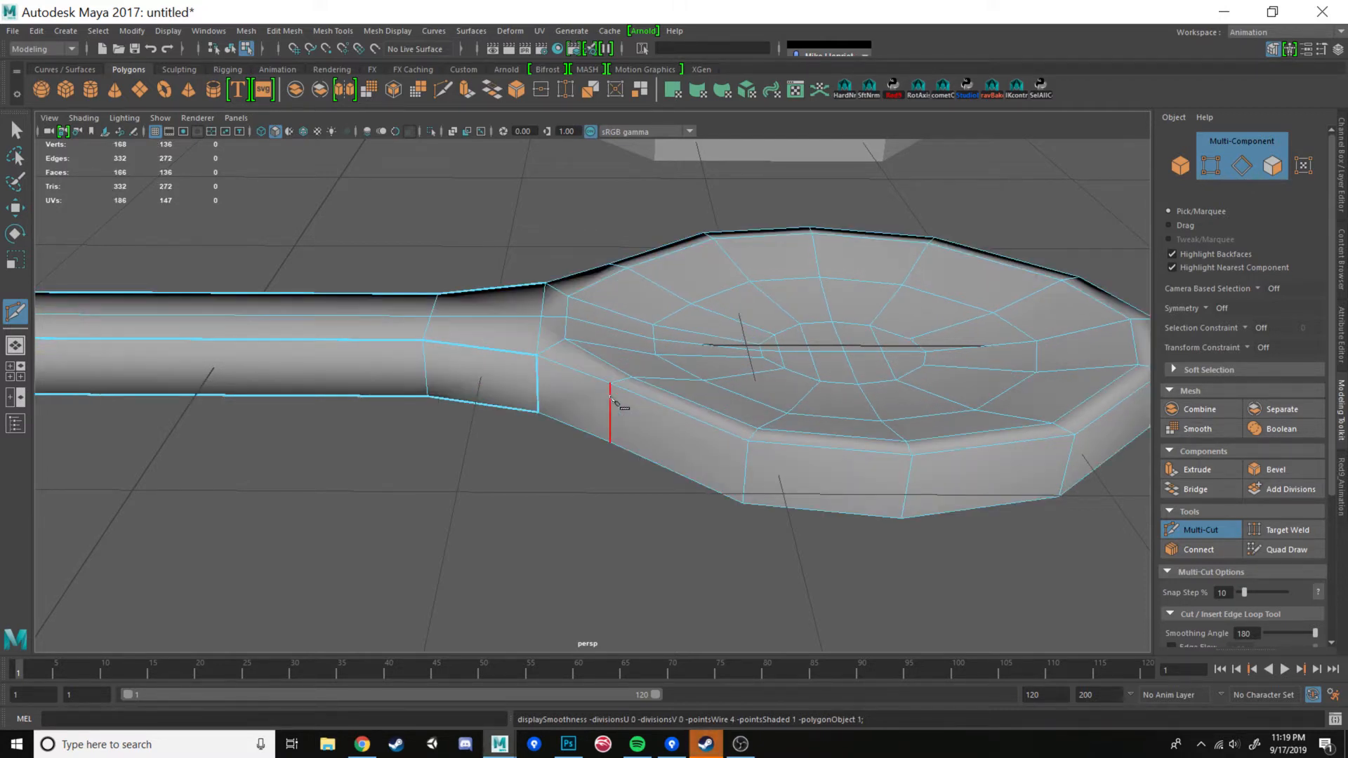
key(2)
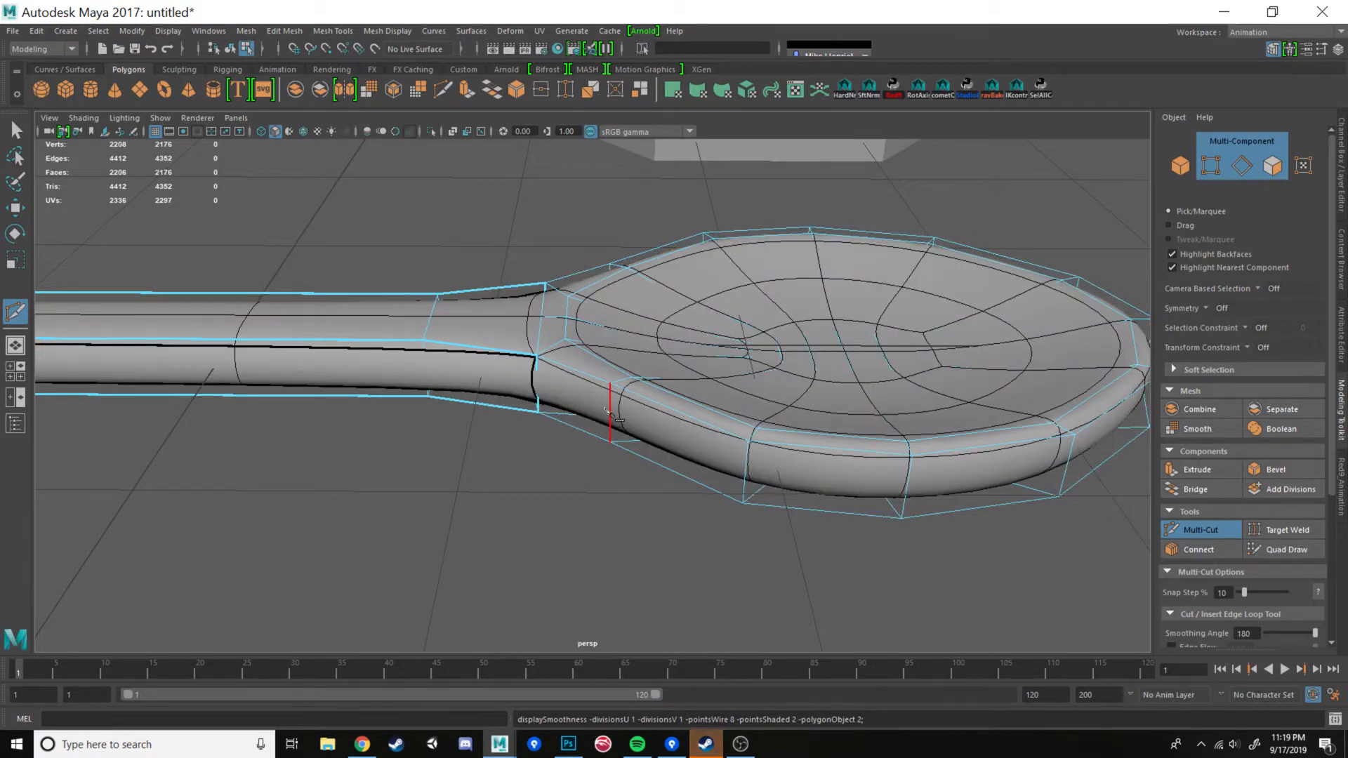
alt+drag(661, 445, 615, 399)
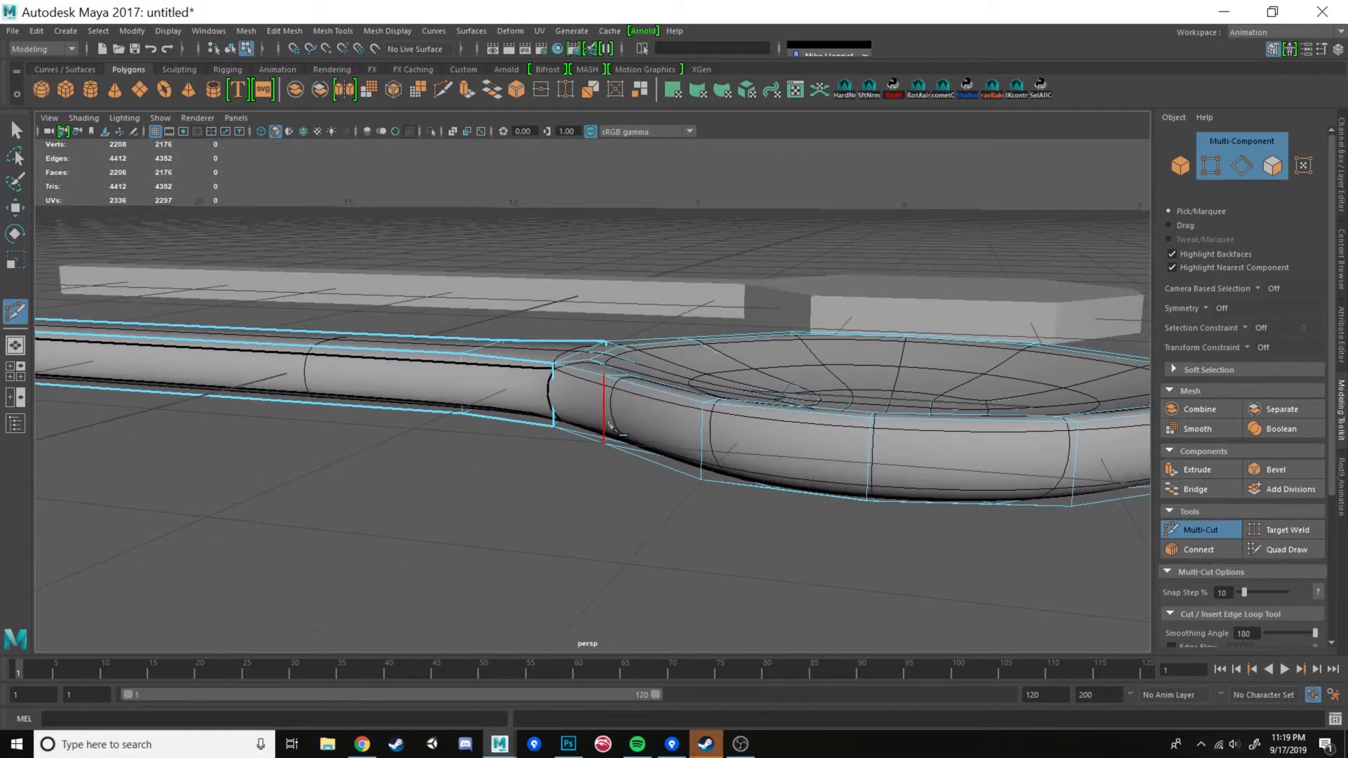
alt+right_drag(615, 399, 689, 403)
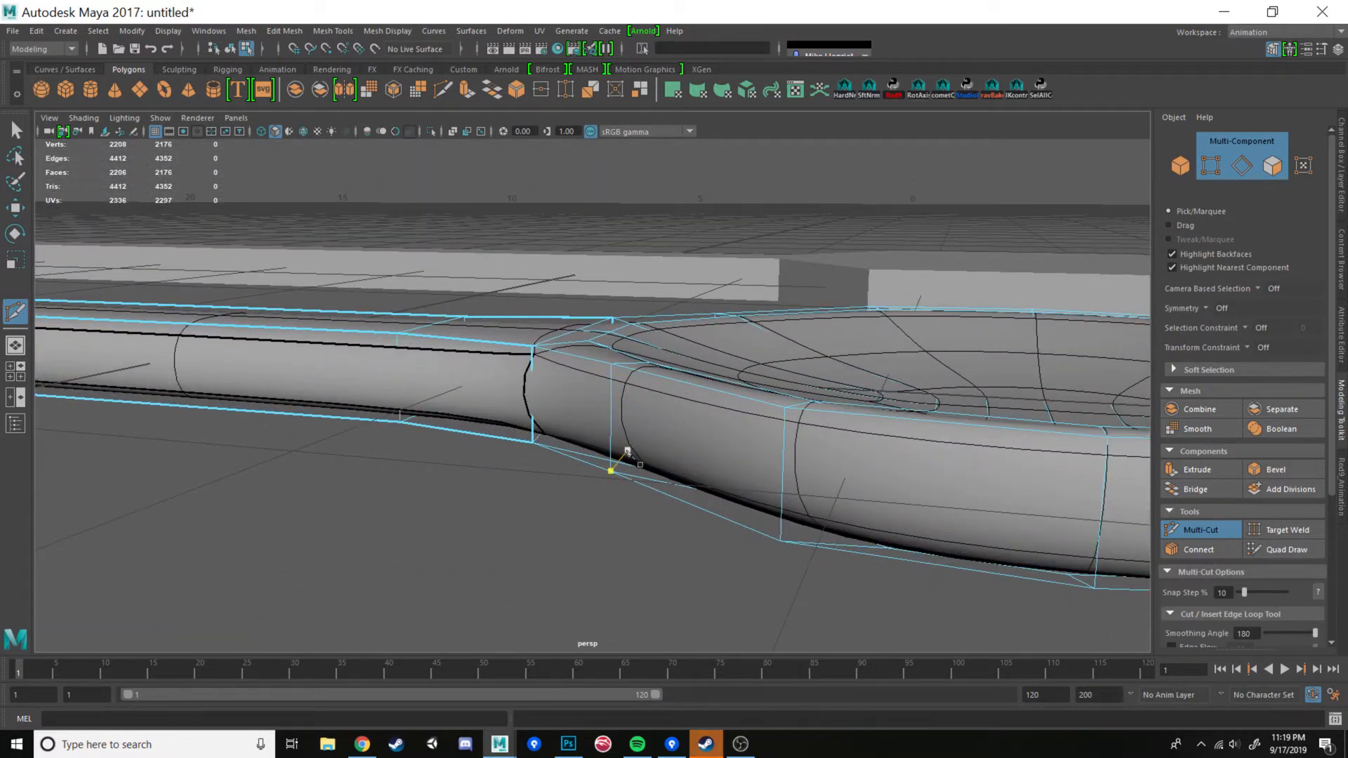
alt+drag(607, 409, 574, 404)
alt+right_drag(602, 379, 562, 365)
alt+drag(562, 366, 636, 408)
alt+right_drag(635, 409, 597, 394)
alt+drag(733, 406, 709, 389)
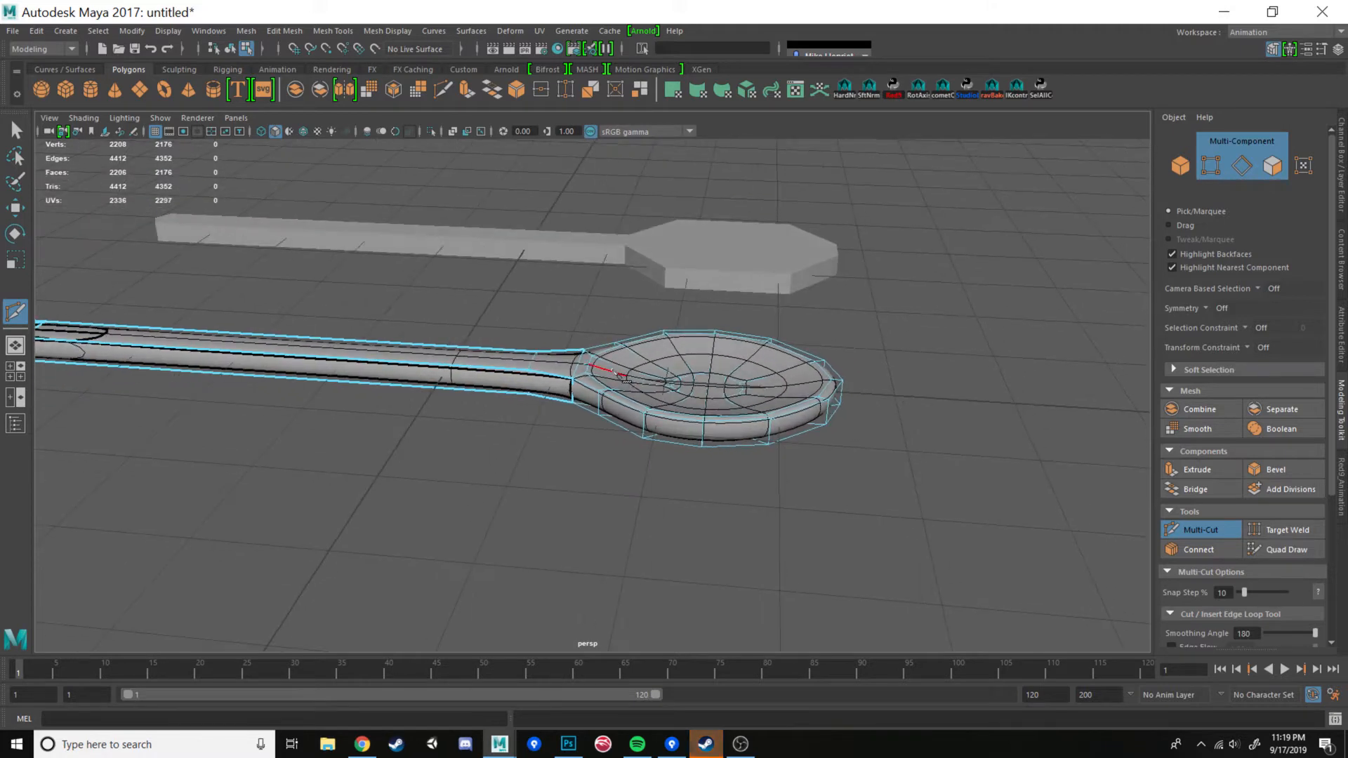
- Insert an edge loop around the spoon's outer side wall, just below the top edge
alt+right_drag(618, 379, 709, 404)
alt+drag(632, 421, 612, 367)
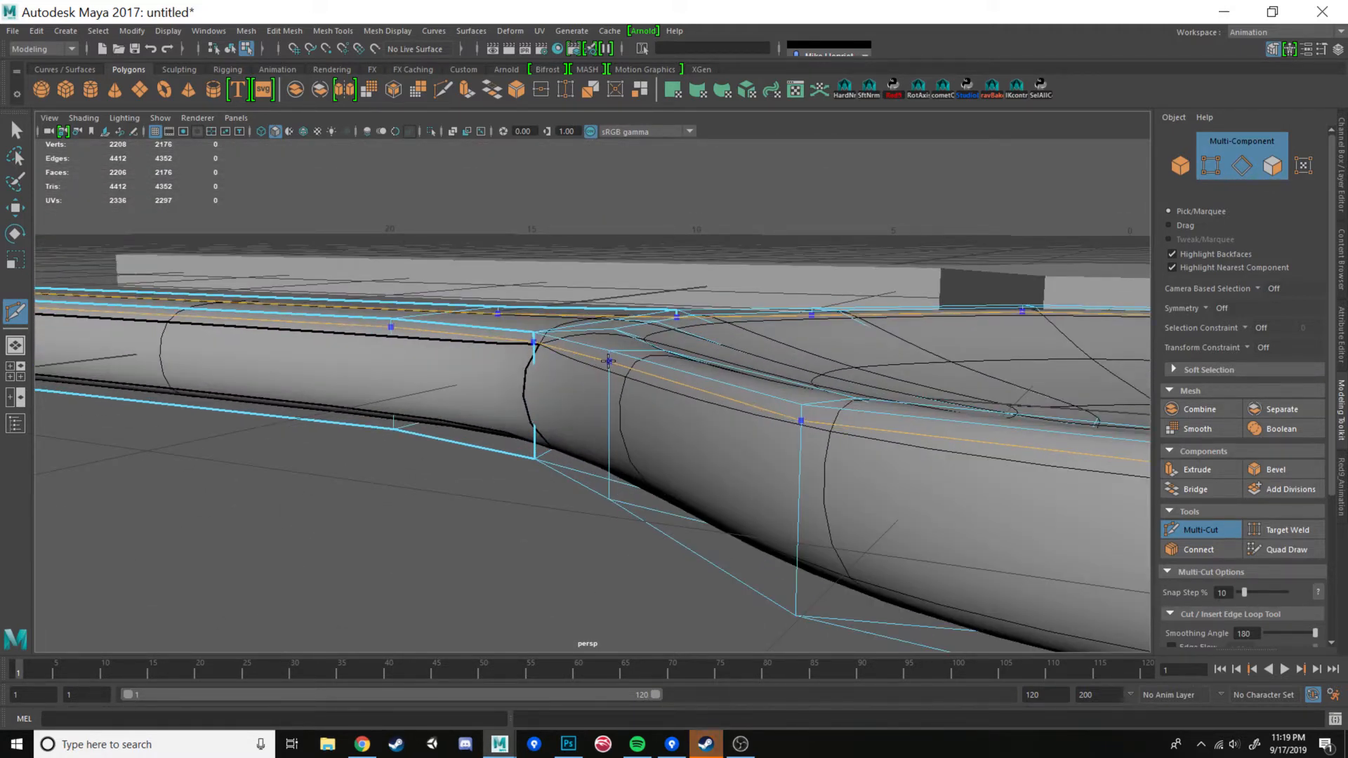
ctrl+click(608, 360)
click(609, 361)
alt+drag(659, 427, 597, 411)
mouse_move(597, 411)
alt+right_down()
mouse_move(618, 424)
mouse_move(593, 411)
alt+right_up()
mouse_move(593, 411)
alt+mouse_down()
mouse_move(600, 425)
mouse_move(582, 430)
mouse_move(608, 422)
mouse_move(591, 413)
mouse_move(605, 432)
mouse_move(611, 415)
mouse_move(598, 435)
mouse_move(594, 421)
mouse_move(615, 419)
alt+mouse_up()
key(Escape)
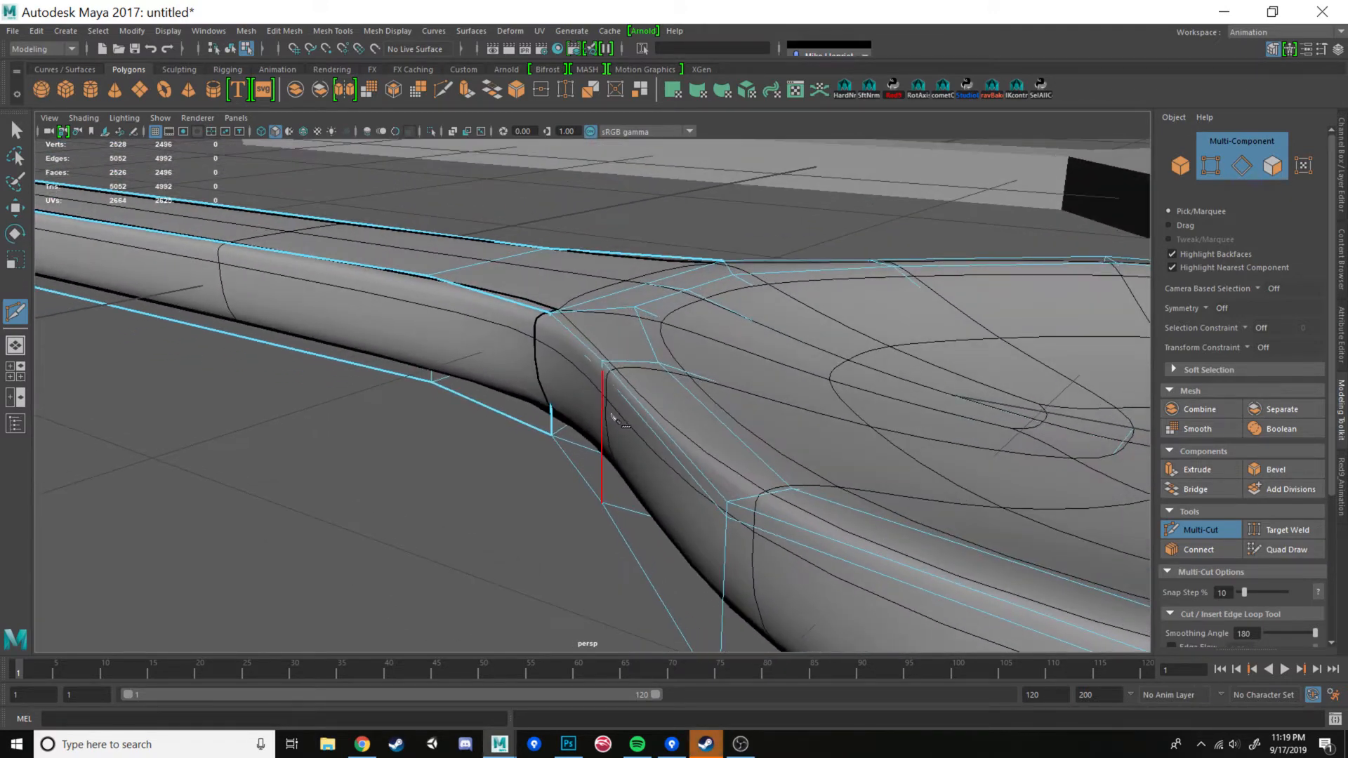
- Insert an edge loop on top of the bowl's rim near the outer edge, and check the rim in the smoothed preview
click(616, 362)
alt+drag(617, 362, 567, 354)
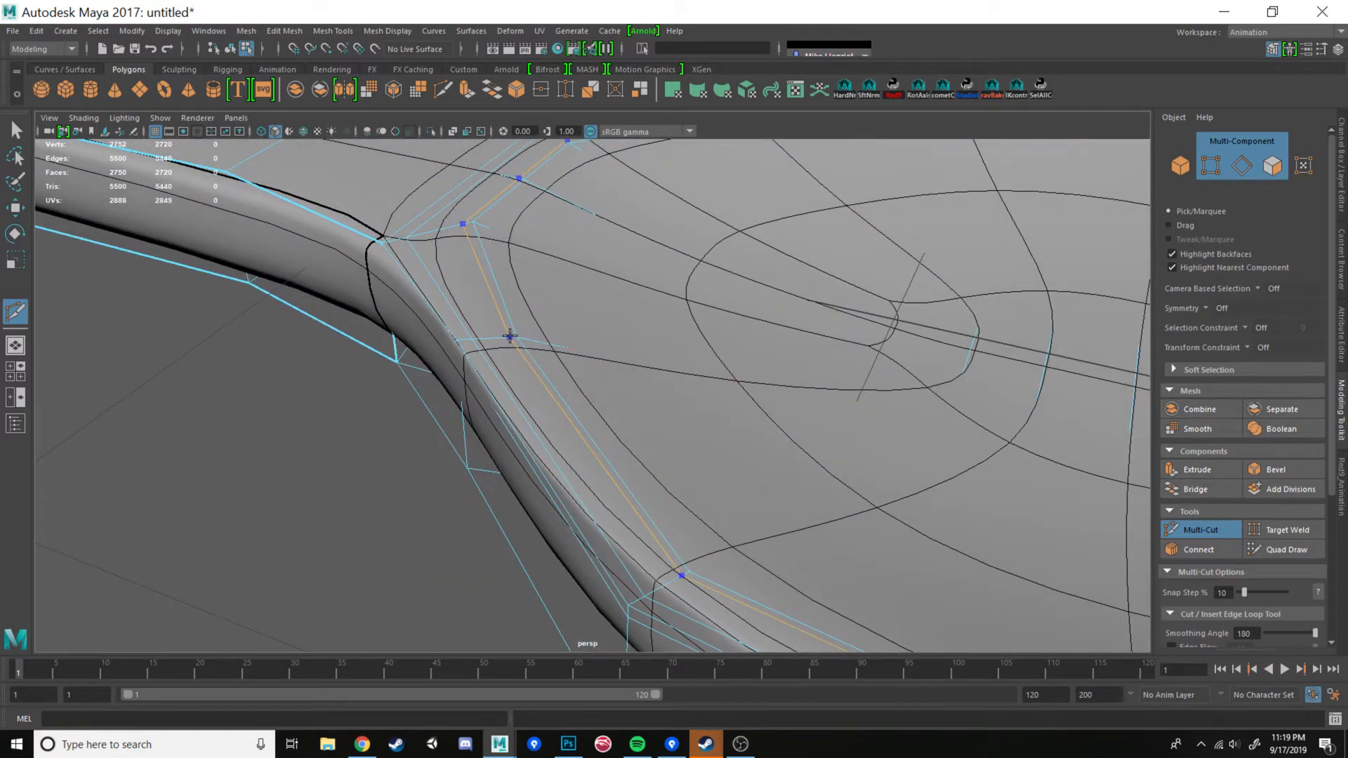
scroll(508, 337, down, 9)
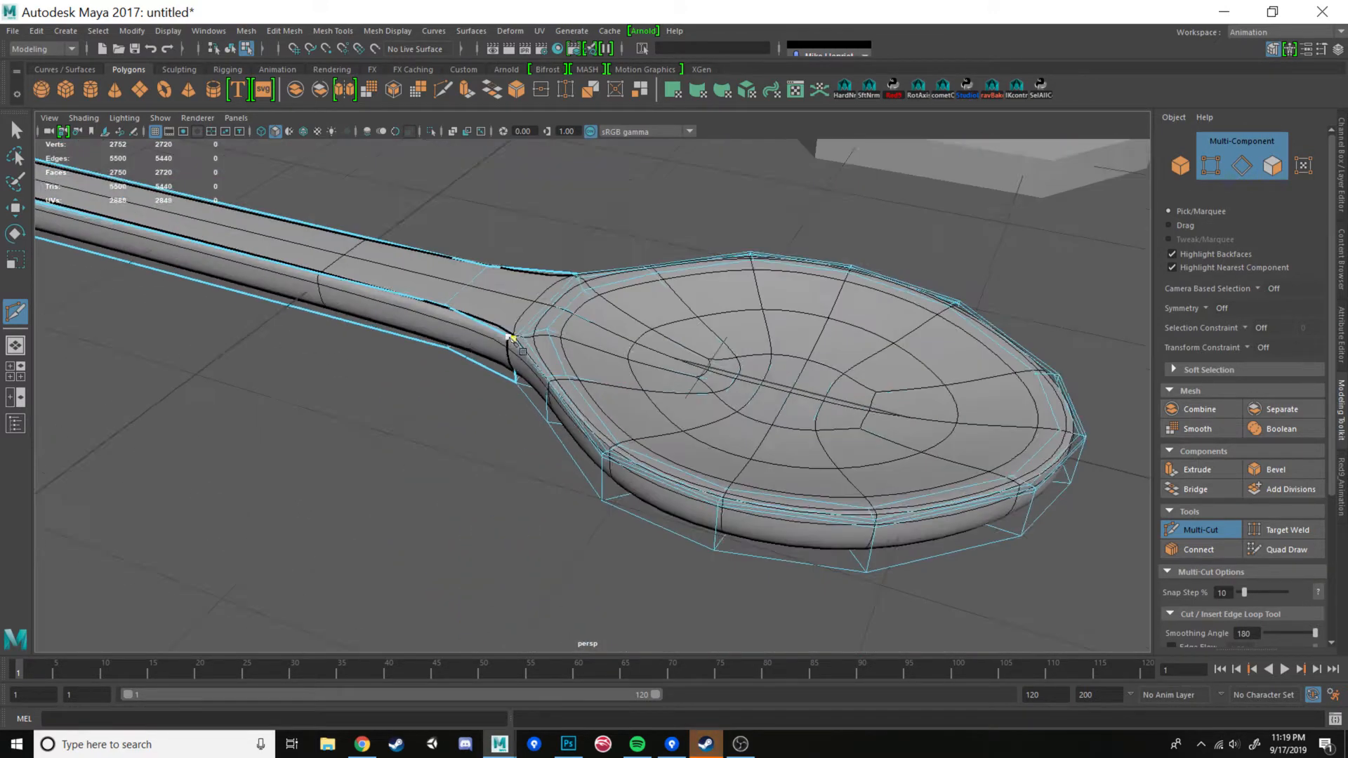
alt+drag(601, 351, 639, 337)
scroll(605, 380, up, 4)
scroll(618, 390, down, 4)
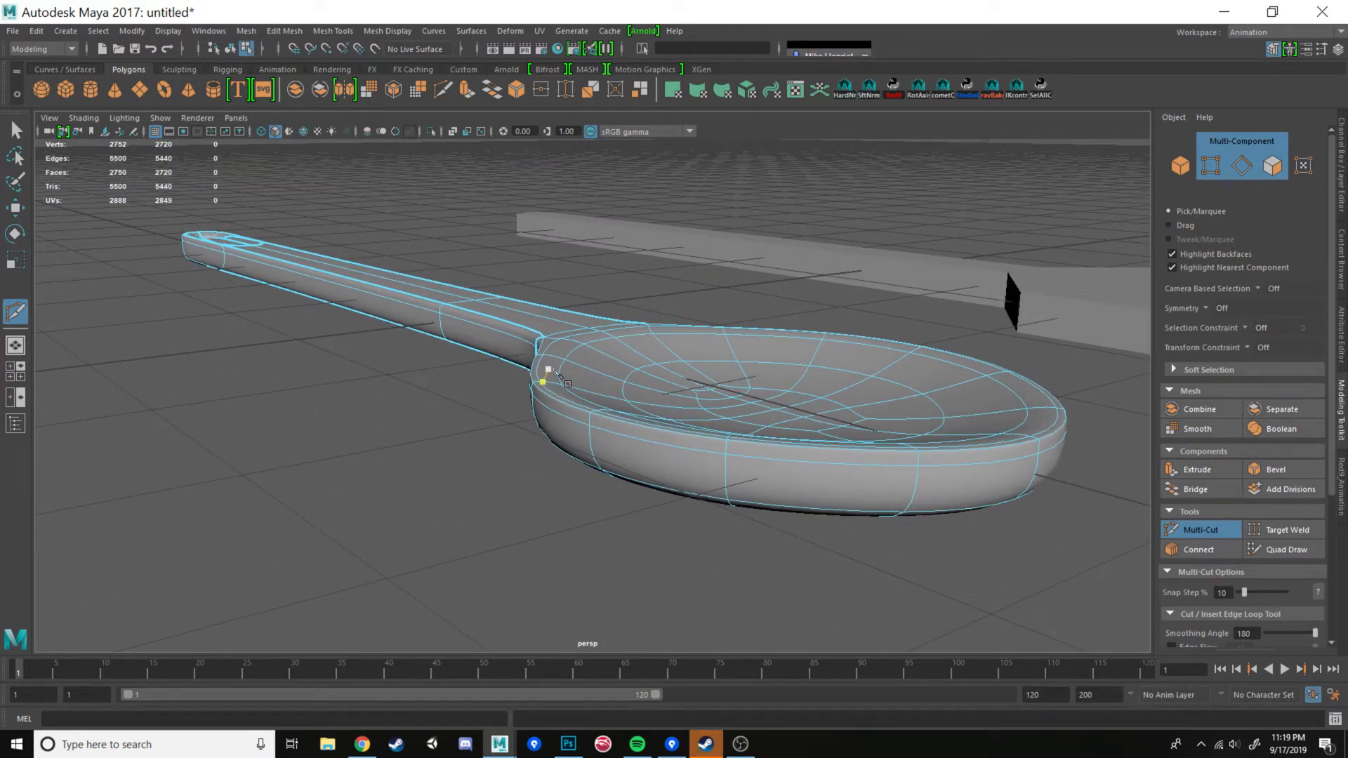
scroll(559, 375, up, 5)
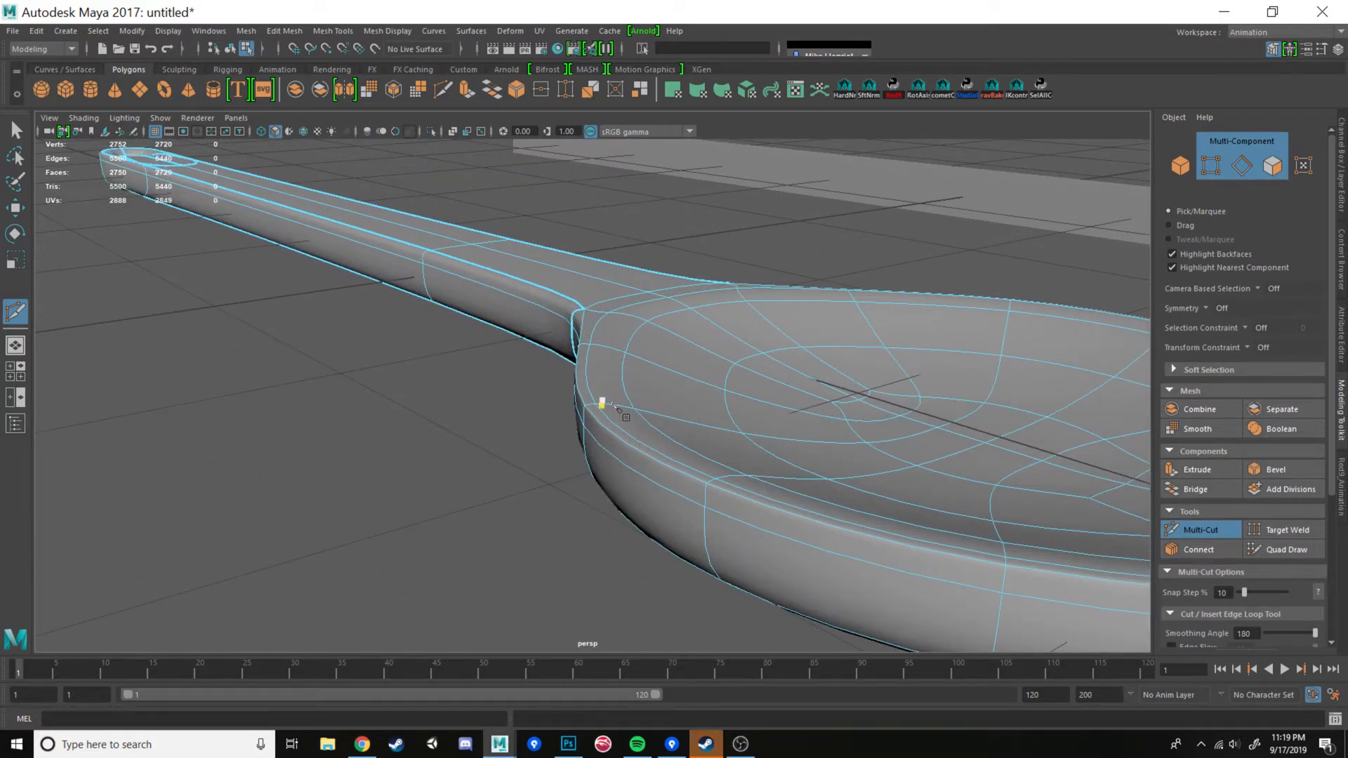
scroll(613, 405, down, 5)
alt+drag(622, 402, 678, 456)
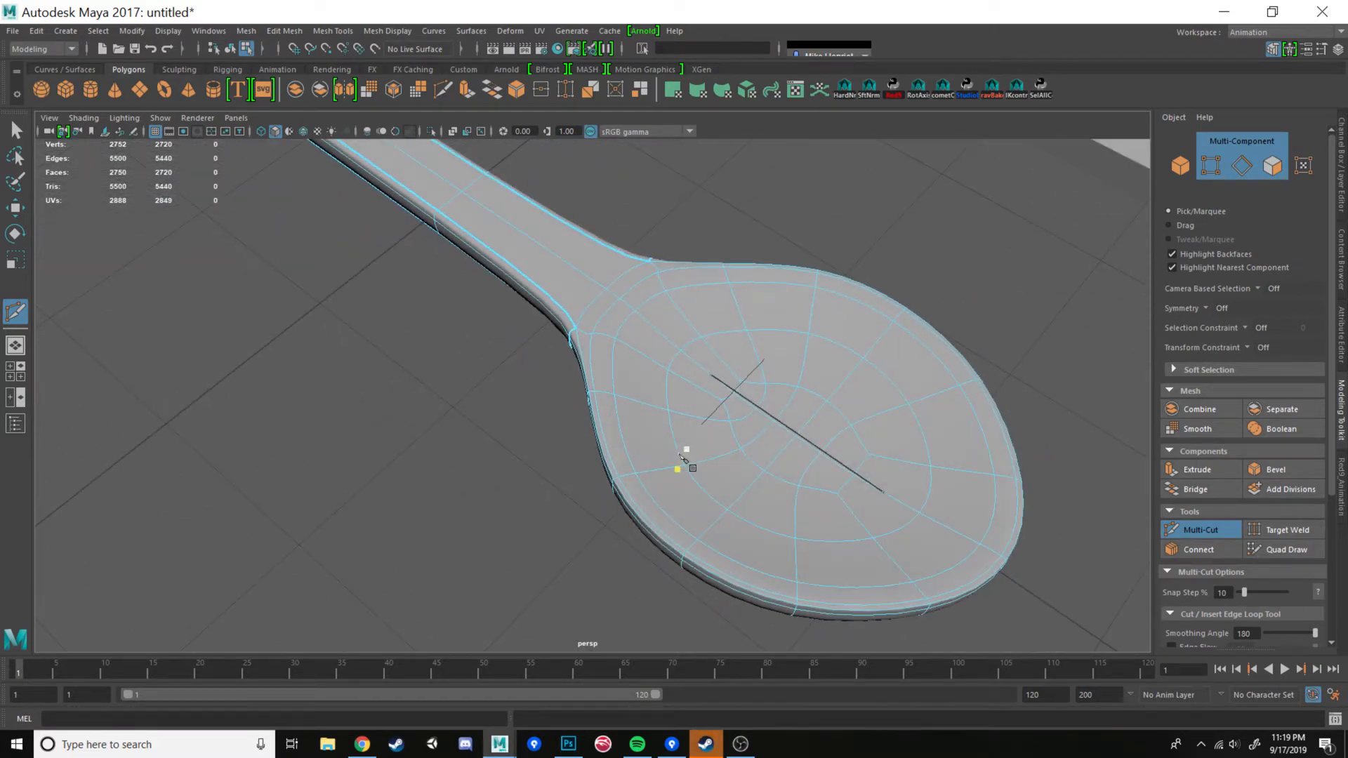
- Switch to Photoshop, examine the bowl rims and necks of the reference spoons up close, and return to Maya
click(568, 743)
alt+scroll(588, 318, up, 4)
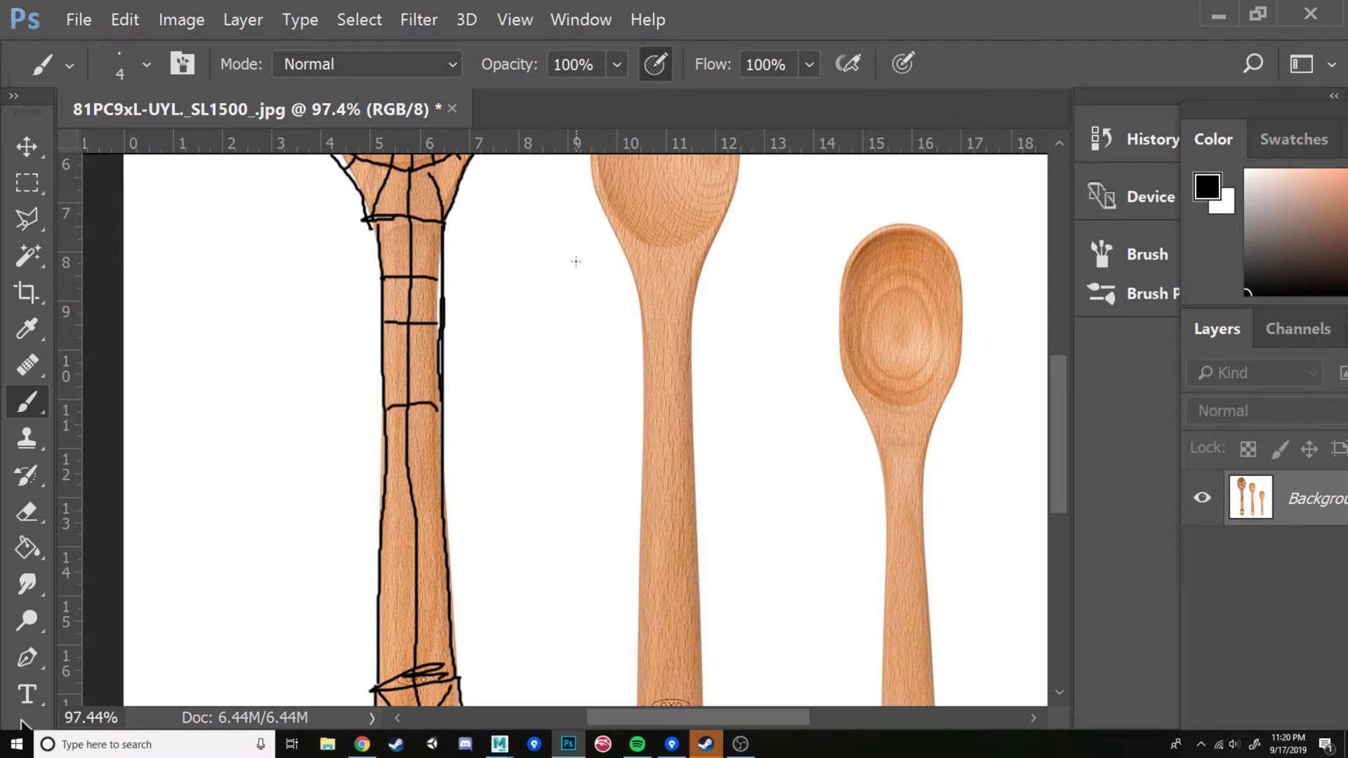
alt+scroll(576, 261, up, 3)
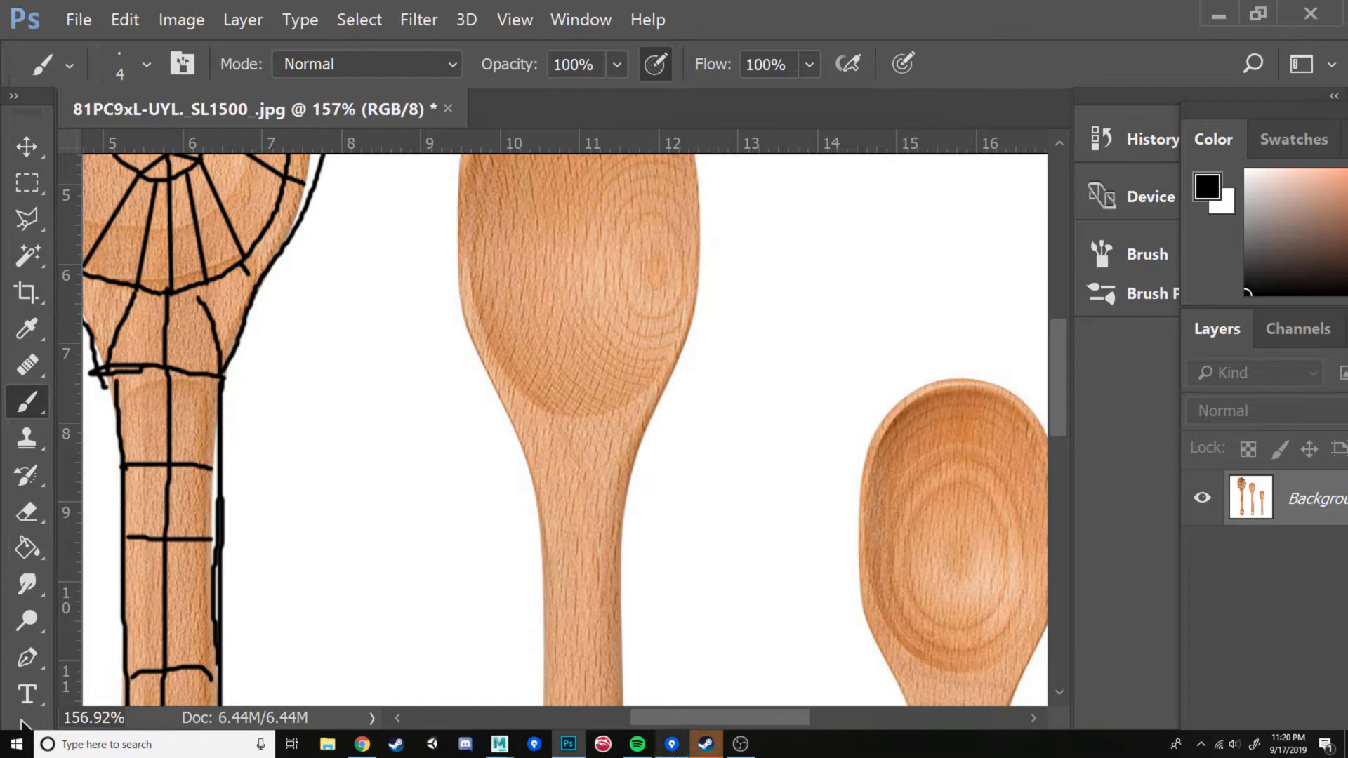
mouse_move(499, 743)
click(587, 674)
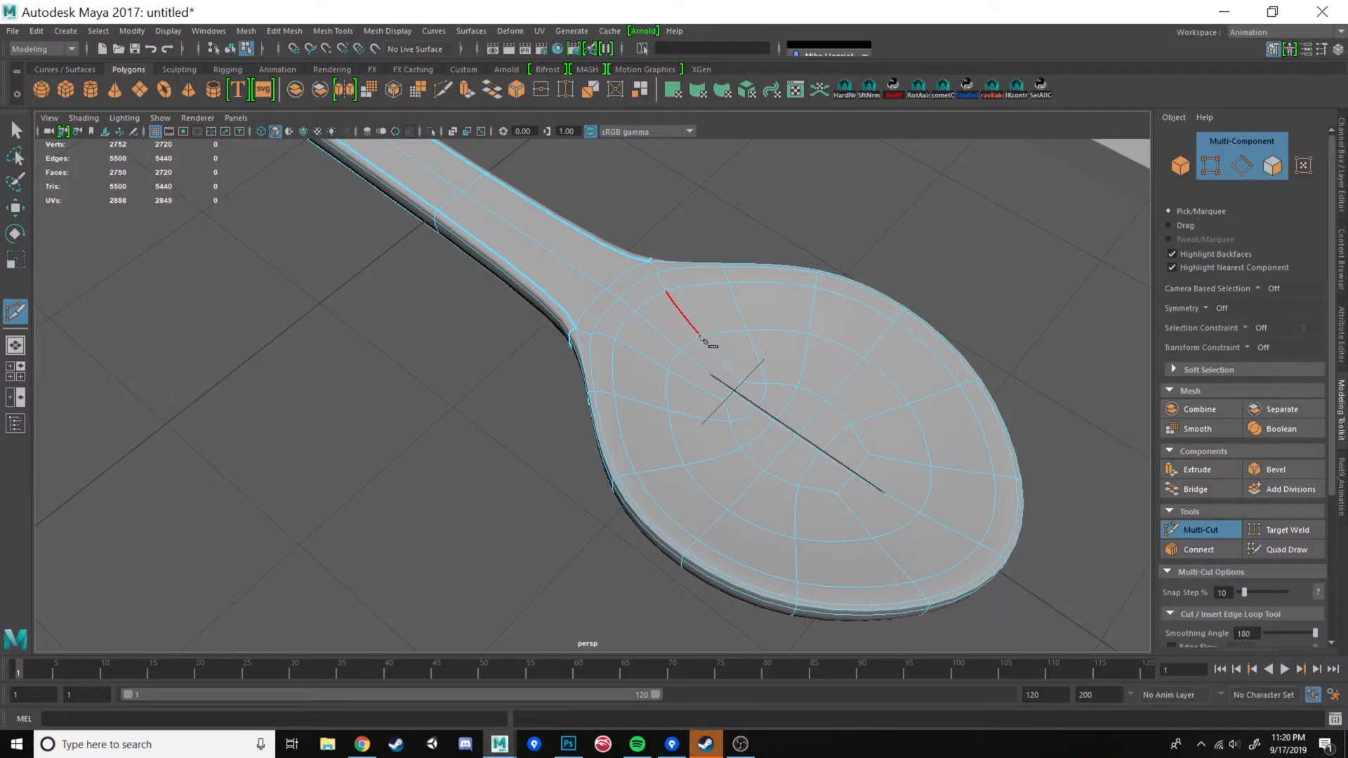
- Insert an edge loop just inside the bowl's inner rim edge on the low-poly mesh, and preview the spoon smoothed
key(1)
alt+drag(685, 395, 654, 338)
scroll(676, 342, up, 5)
scroll(639, 356, up, 2)
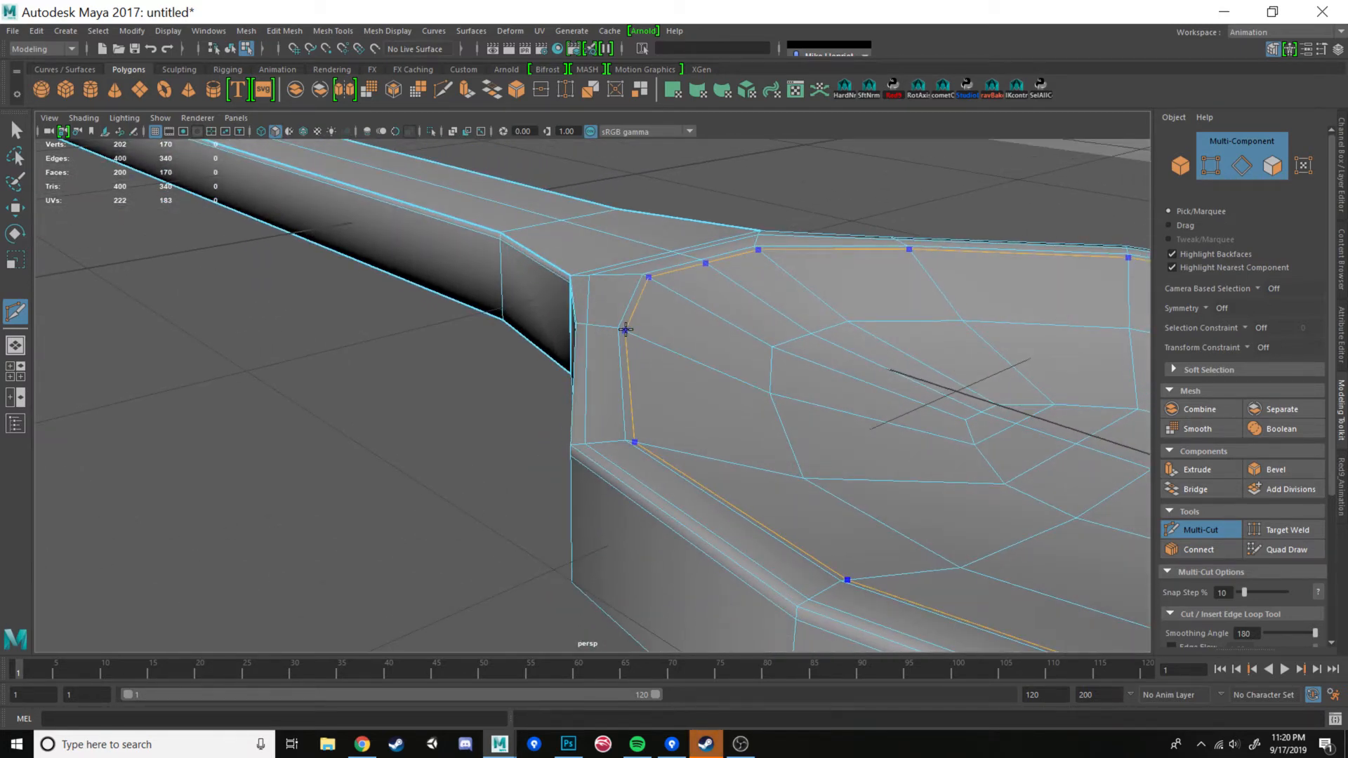
ctrl+click(626, 330)
scroll(700, 367, down, 3)
key(3)
scroll(691, 366, down, 4)
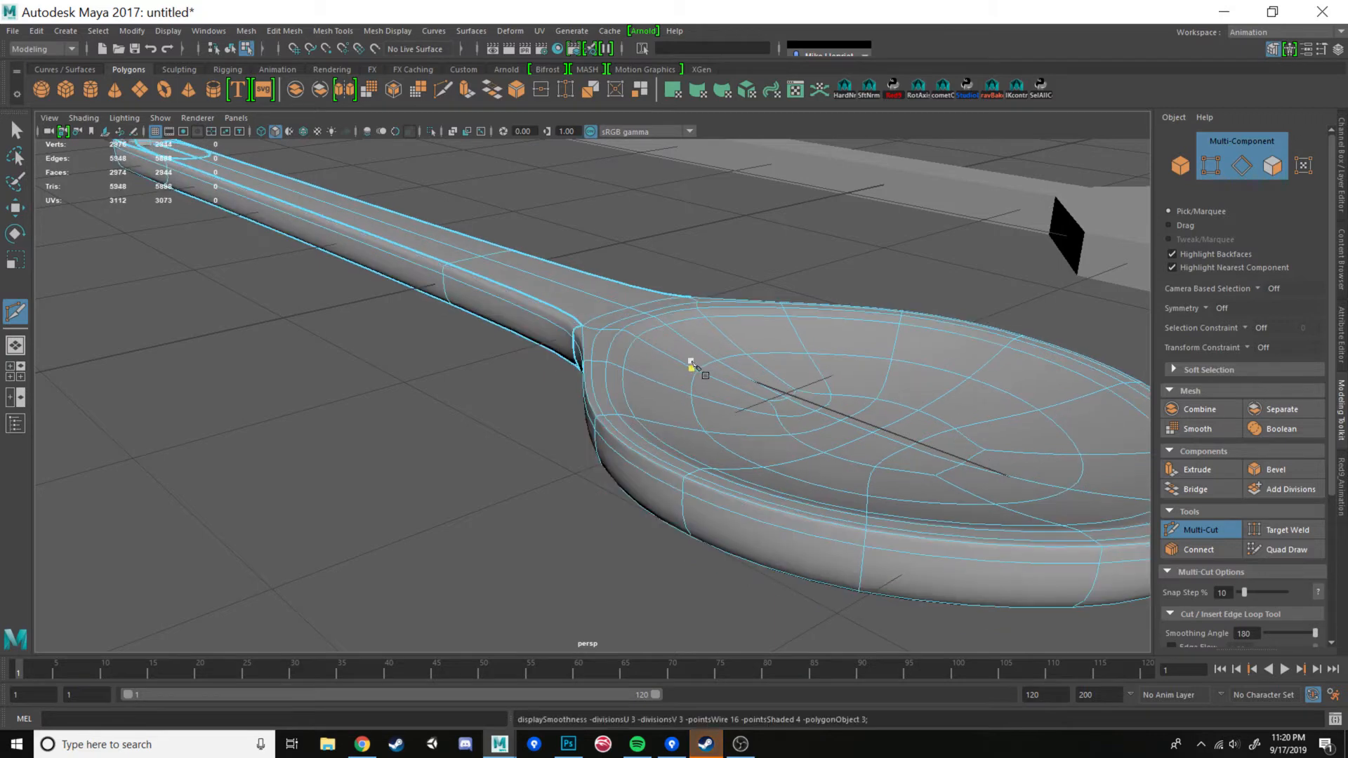
alt+drag(651, 354, 636, 360)
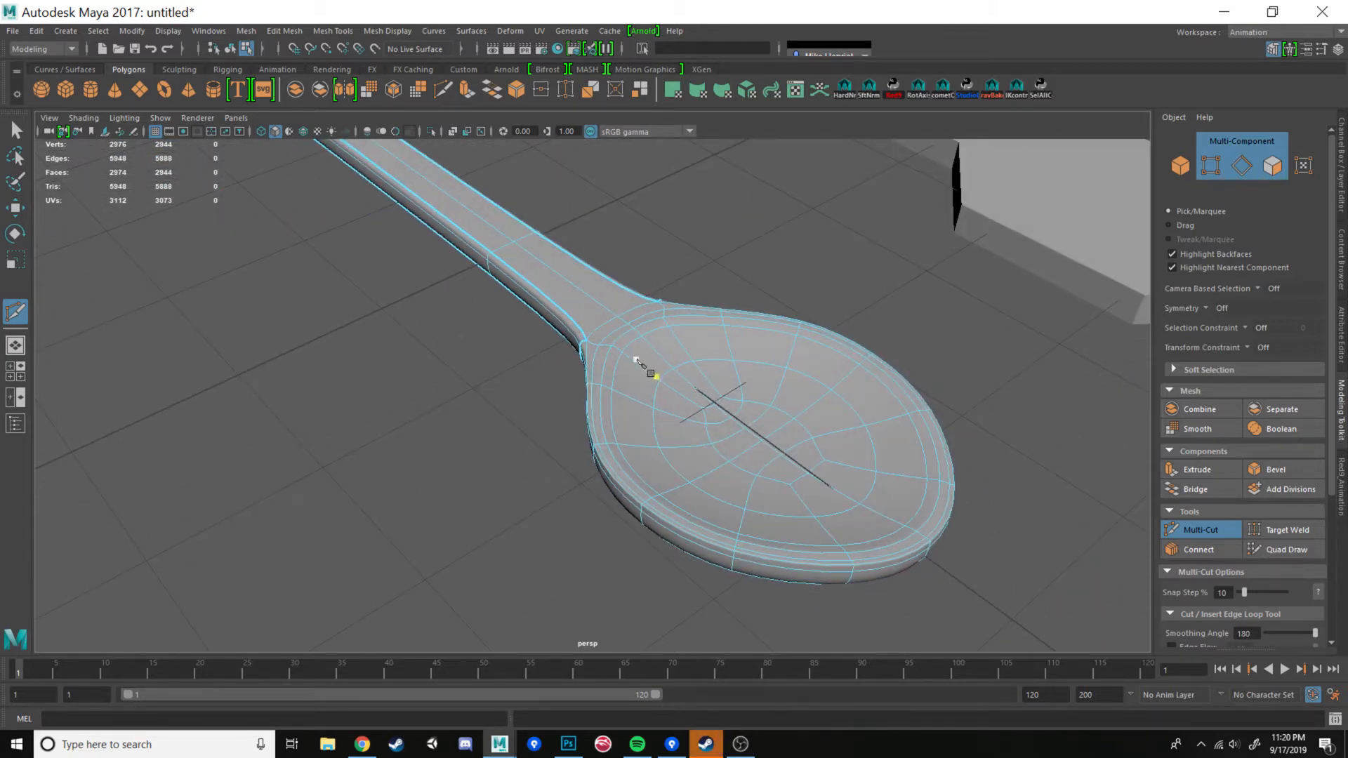
- Return to object mode and inspect the bowl's rim and the neck in the smoothed preview, with and without the wireframe
key(w)
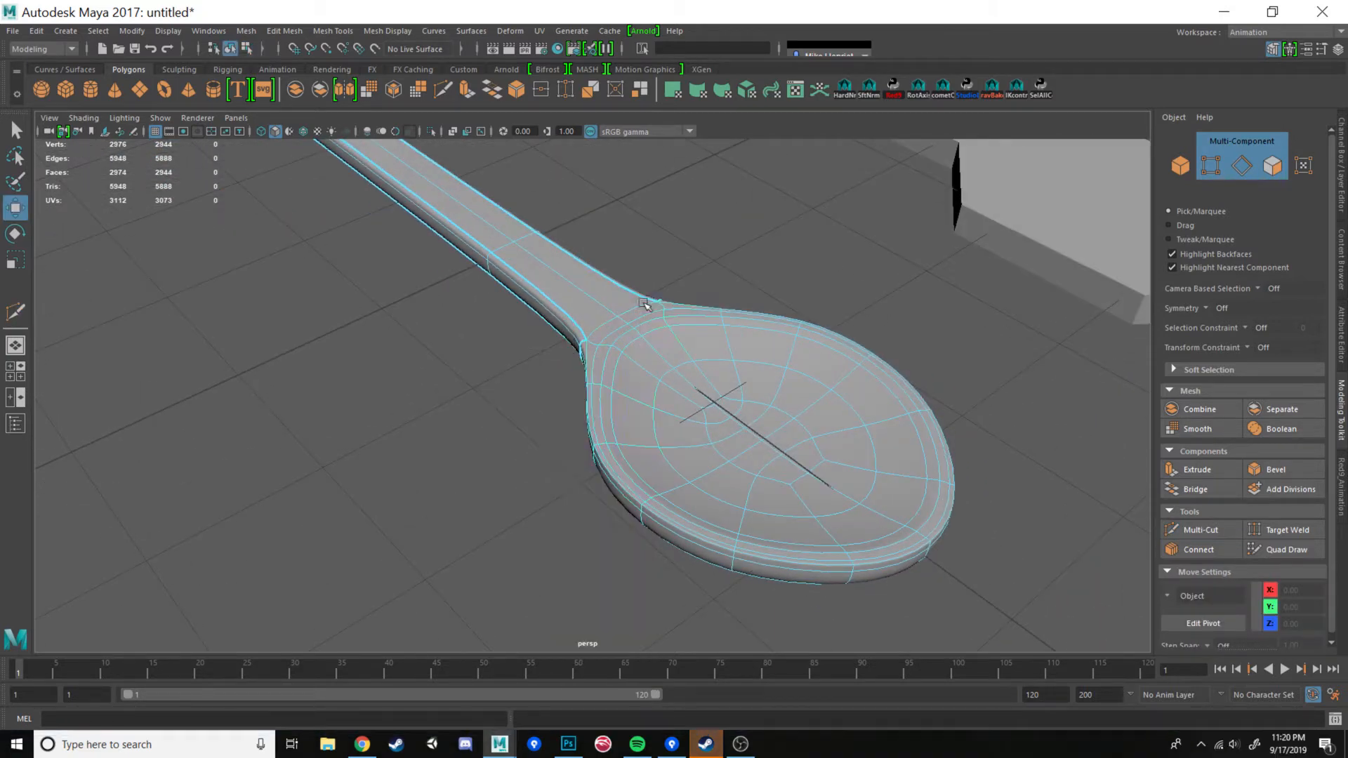
right_drag(647, 304, 675, 283)
click(692, 285)
alt+drag(707, 331, 453, 432)
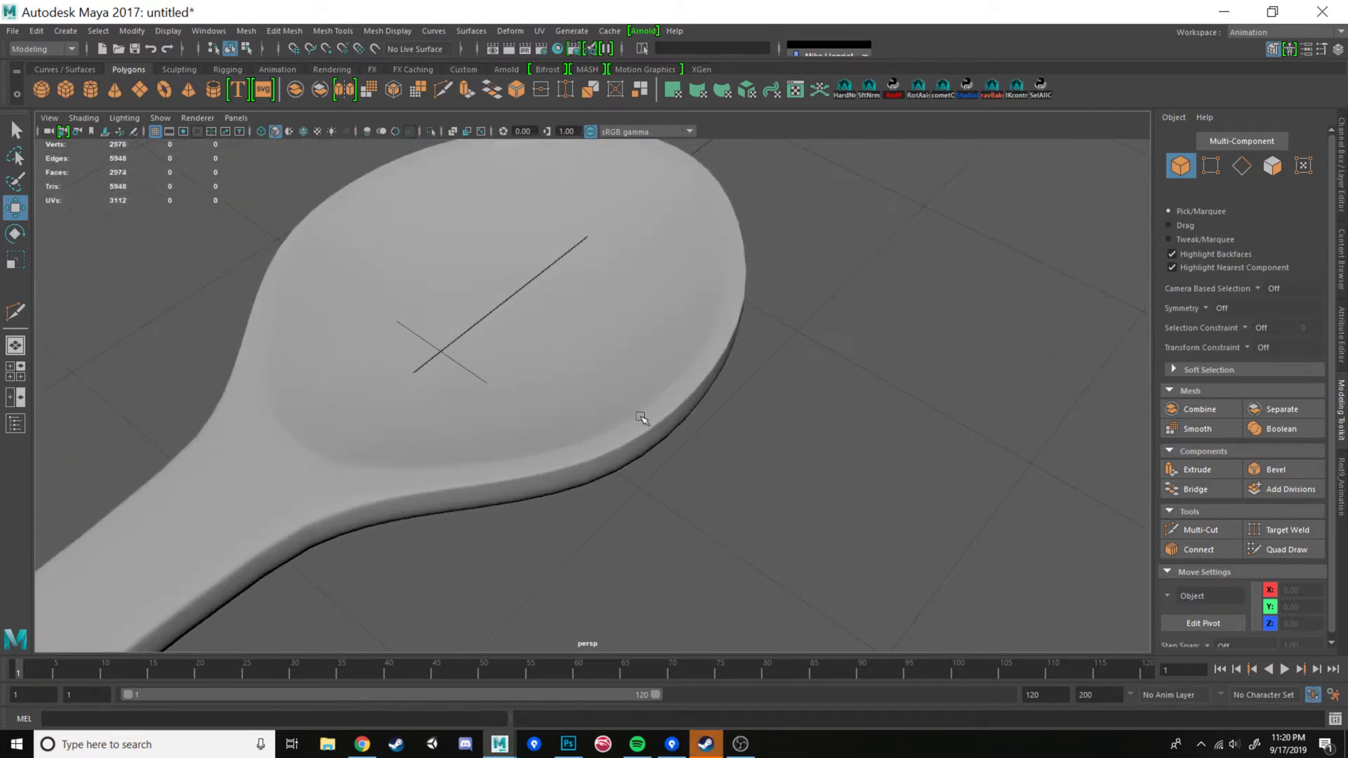
click(452, 432)
alt+drag(395, 351, 462, 352)
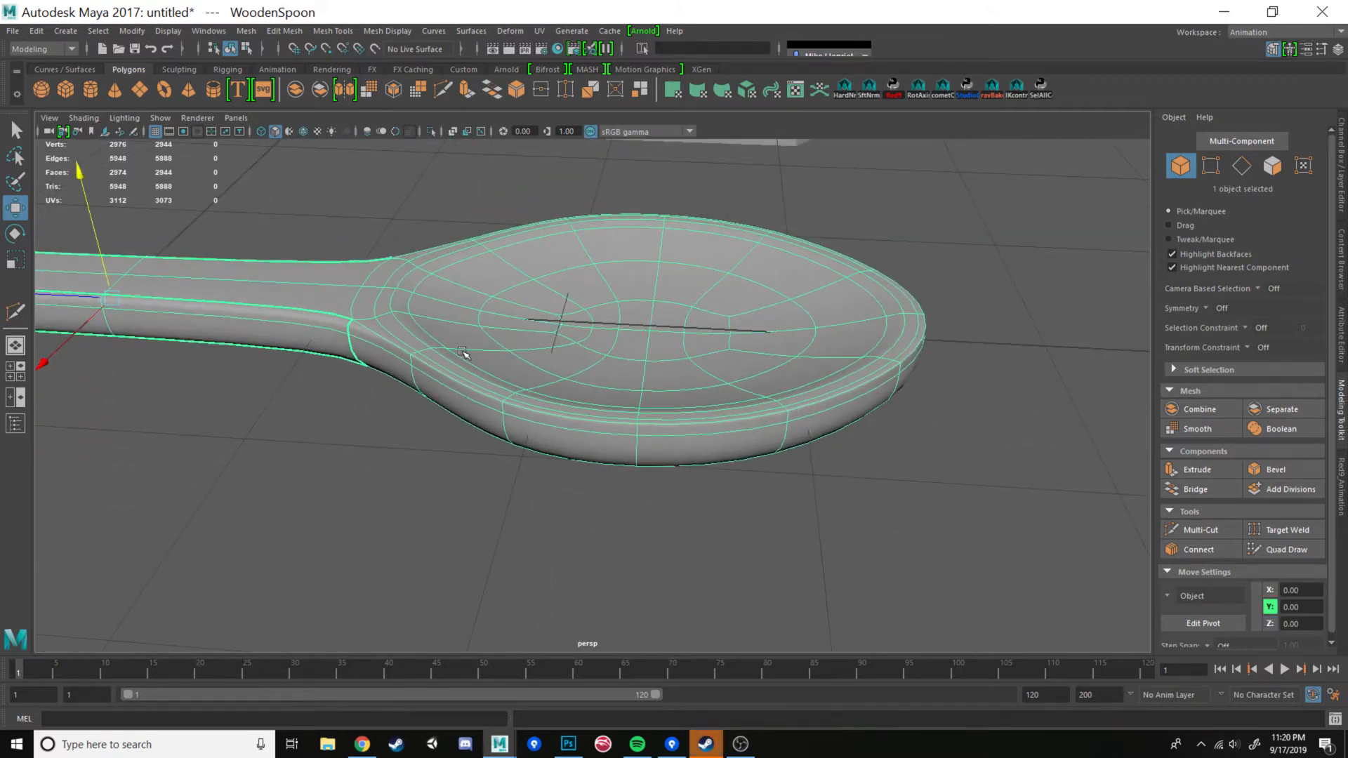
alt+right_drag(587, 368, 484, 428)
click(478, 453)
alt+middle_drag(478, 455, 755, 431)
alt+drag(756, 431, 717, 463)
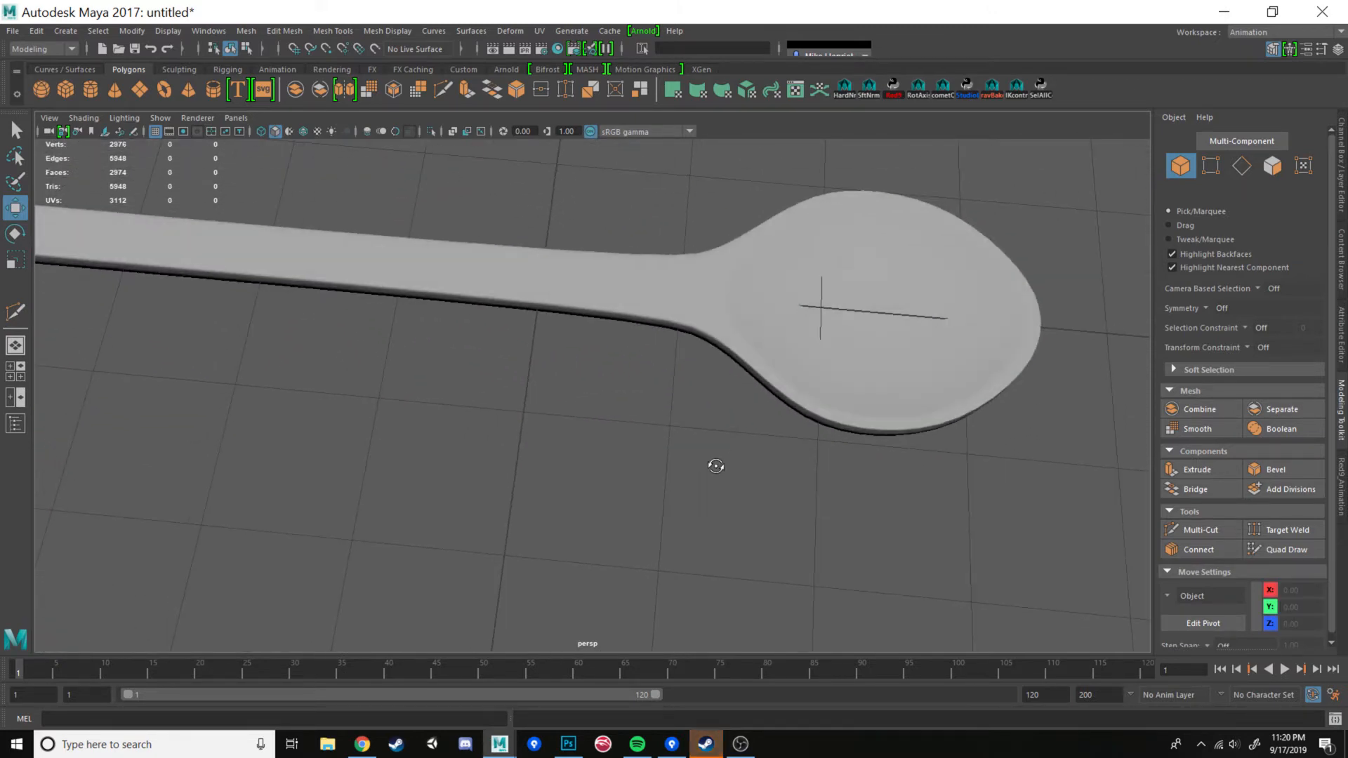
- Select the spoon and examine the hanging hole at the handle's end in the smoothed preview
alt+right_drag(716, 463, 530, 389)
alt+drag(529, 389, 699, 467)
click(662, 469)
alt+right_drag(662, 470, 688, 483)
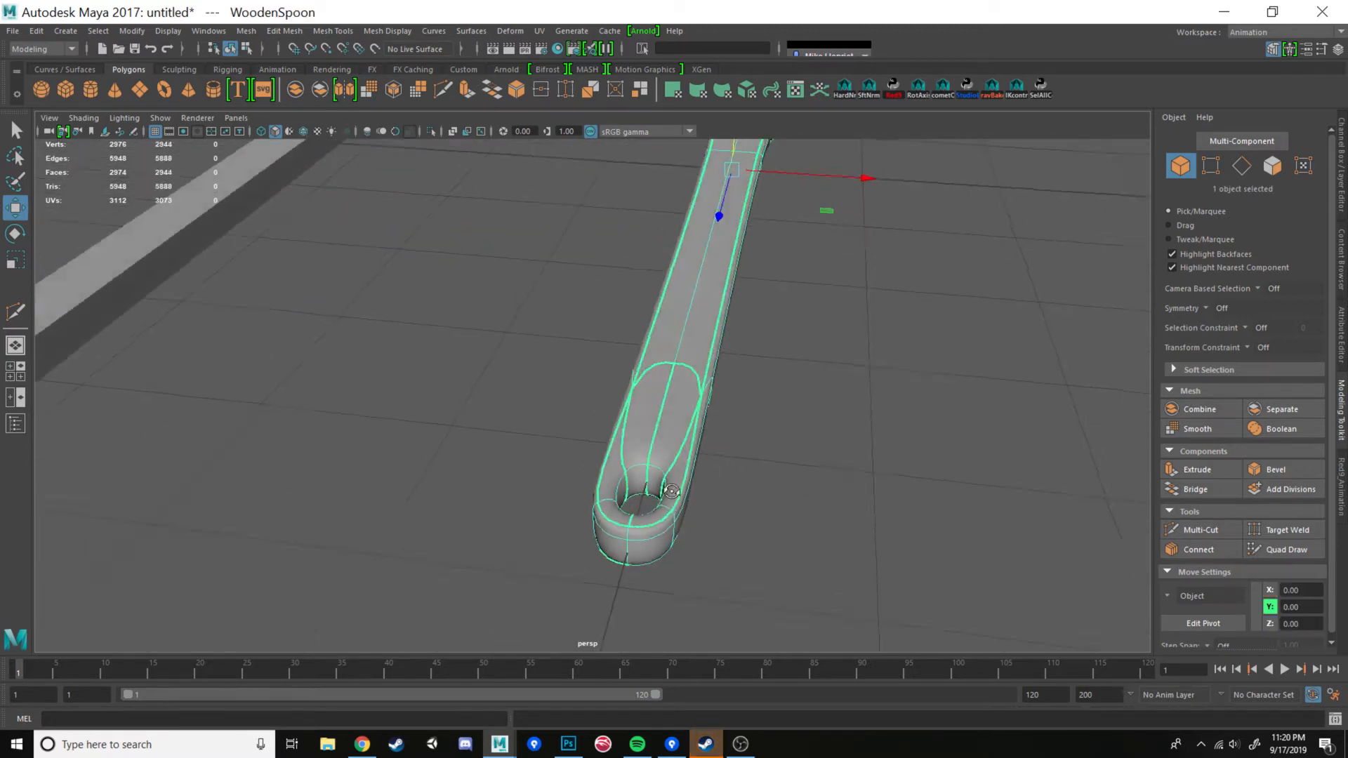
alt+middle_drag(688, 483, 618, 366)
scroll(619, 366, up, 5)
scroll(622, 358, down, 5)
- Insert two Multi-Cut edge loops along the hanging hole's upper edge, one on the top face and one inside the hole wall
key(1)
mouse_move(623, 333)
alt+mouse_down()
mouse_move(576, 394)
mouse_move(618, 358)
alt+mouse_up()
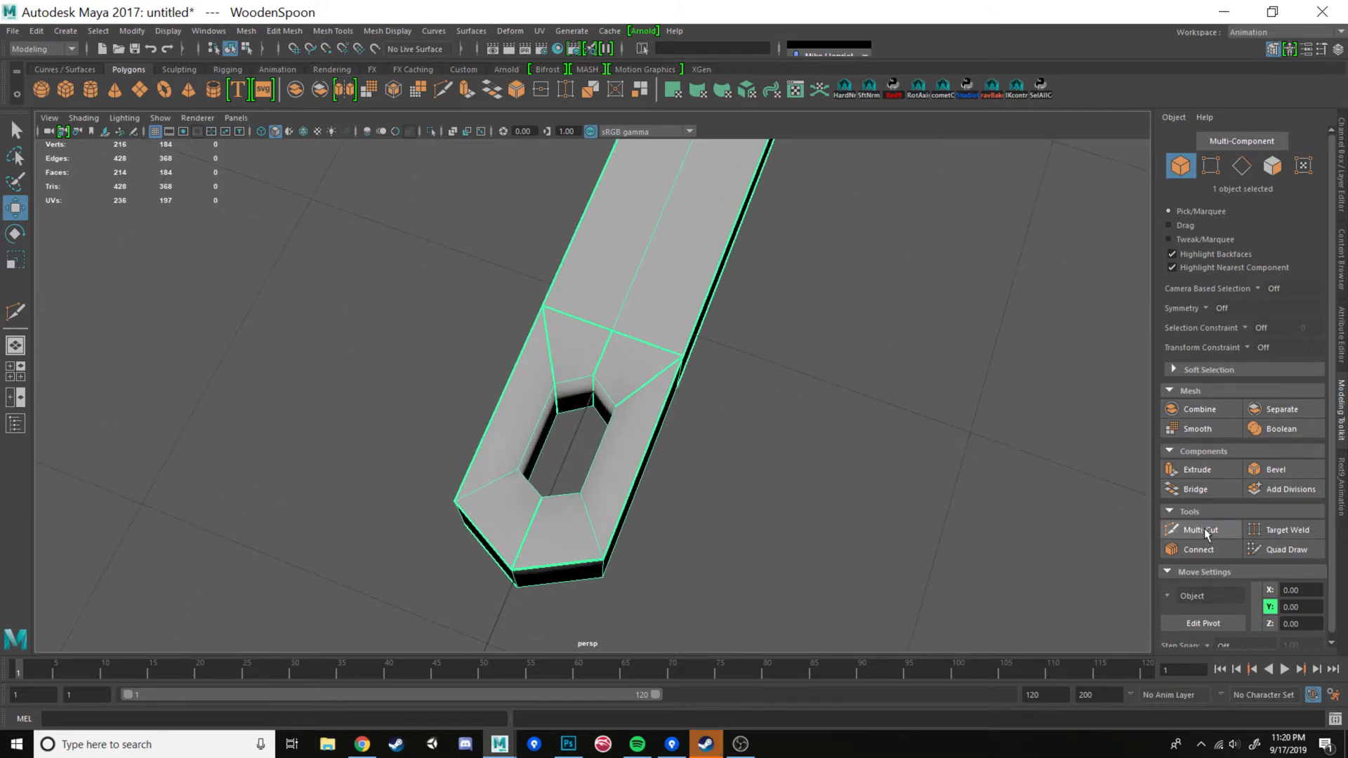
click(1200, 529)
alt+drag(555, 423, 655, 460)
scroll(618, 396, up, 3)
key(3)
key(1)
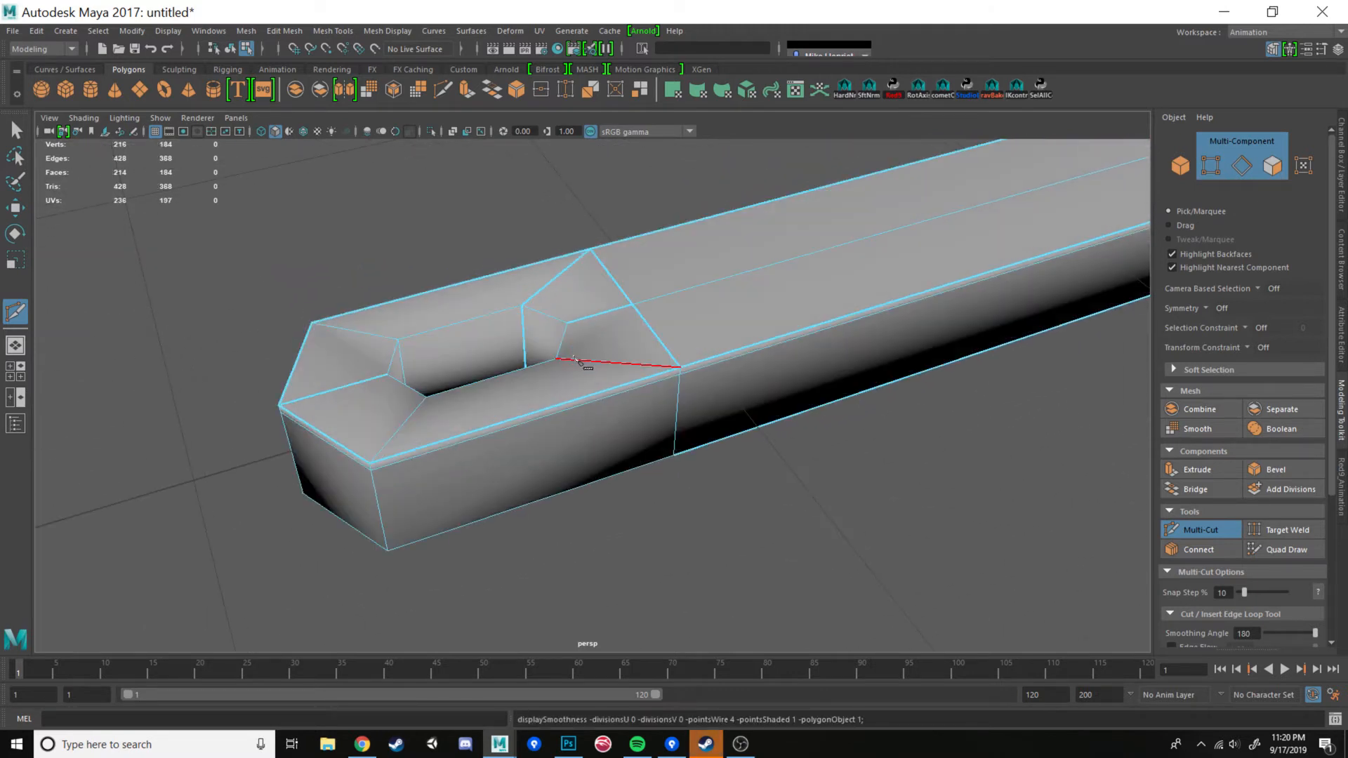
ctrl+click(583, 318)
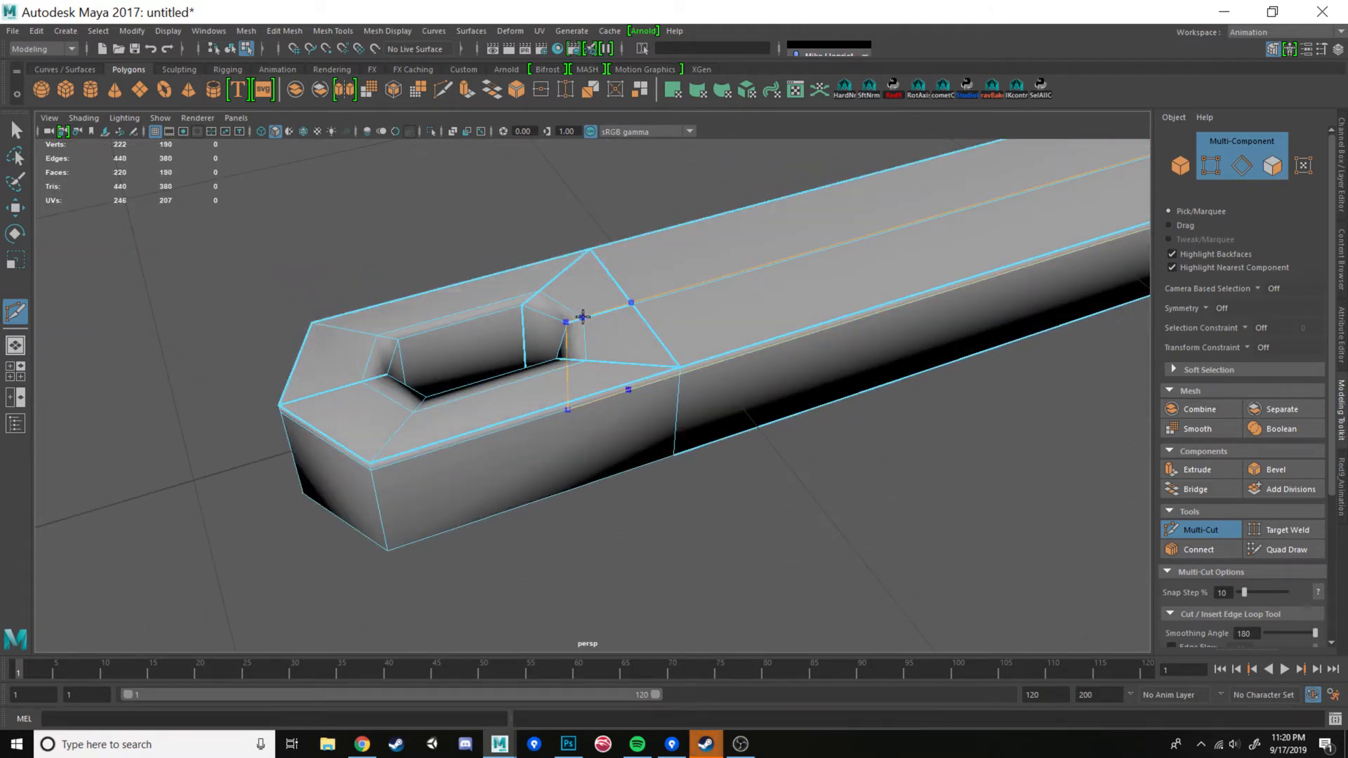
ctrl+click(525, 321)
- Insert matching edge loops along the hole's underside edge, on the bottom face and inside the wall, and preview the result smoothed
alt+drag(525, 321, 702, 330)
ctrl+click(638, 271)
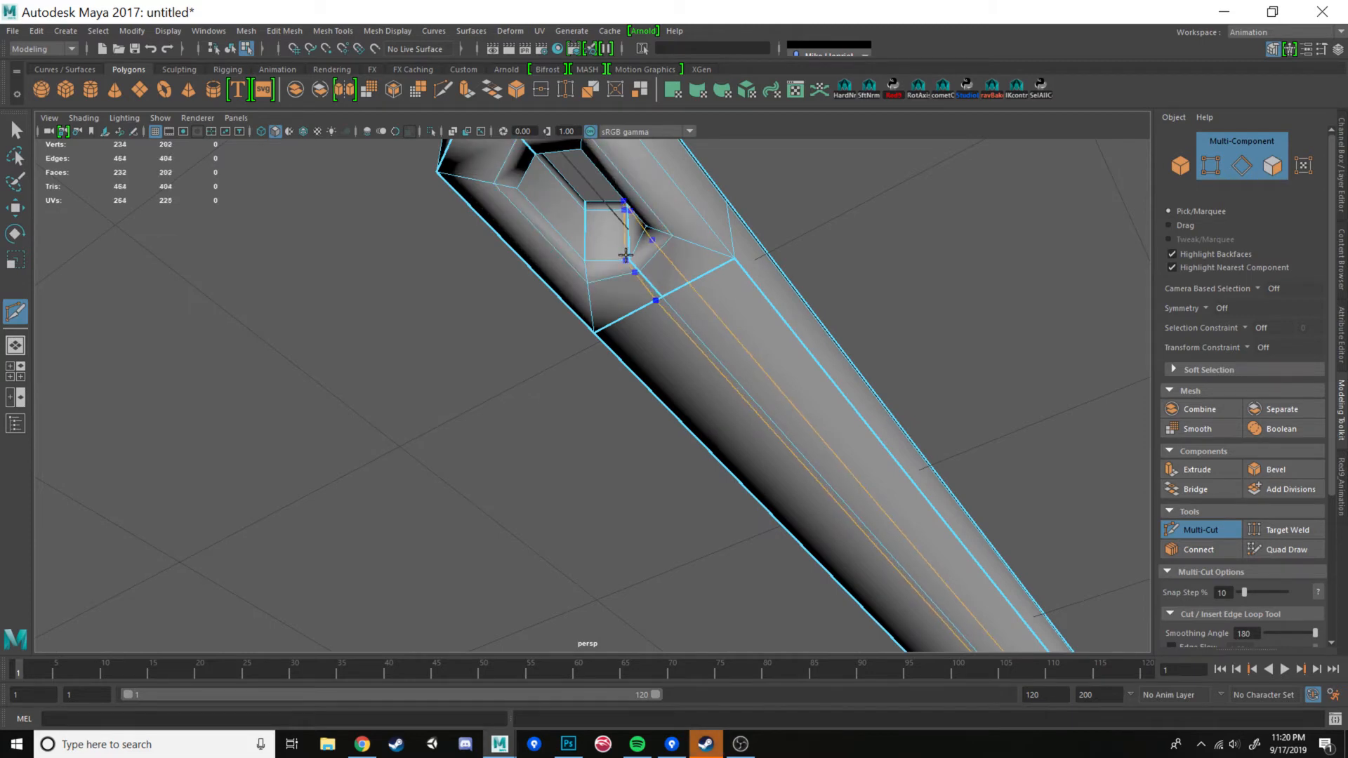
ctrl+click(628, 250)
alt+drag(628, 250, 627, 446)
key(3)
- Return to object mode, deselect the spoon and review its whole smoothed shape beside the blocky copy
key(w)
right_drag(650, 340, 714, 319)
click(771, 483)
scroll(773, 478, down, 5)
alt+drag(774, 478, 732, 372)
scroll(832, 484, down, 3)
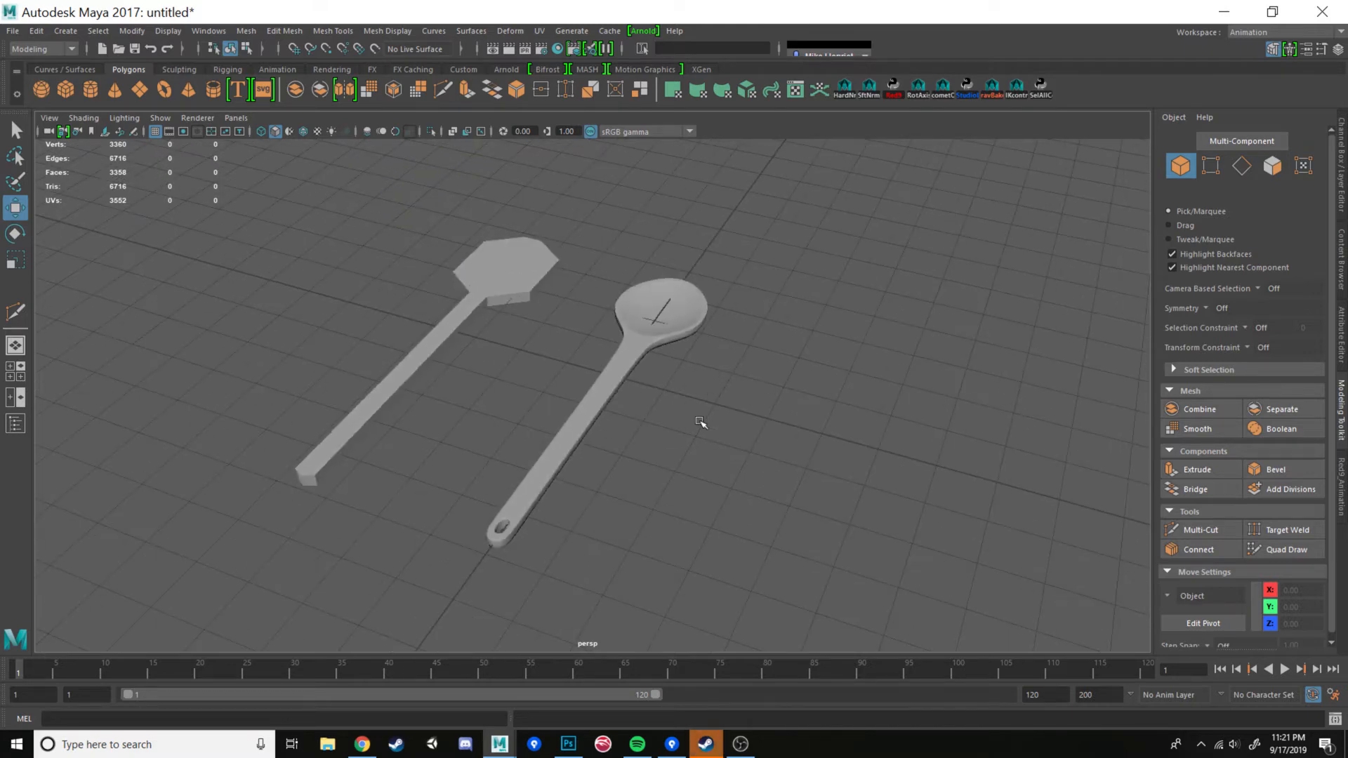
alt+drag(700, 421, 600, 328)
- Select the edge loop across the middle of the spoon's handle and move it toward the bowl, in the unsmoothed display
click(604, 327)
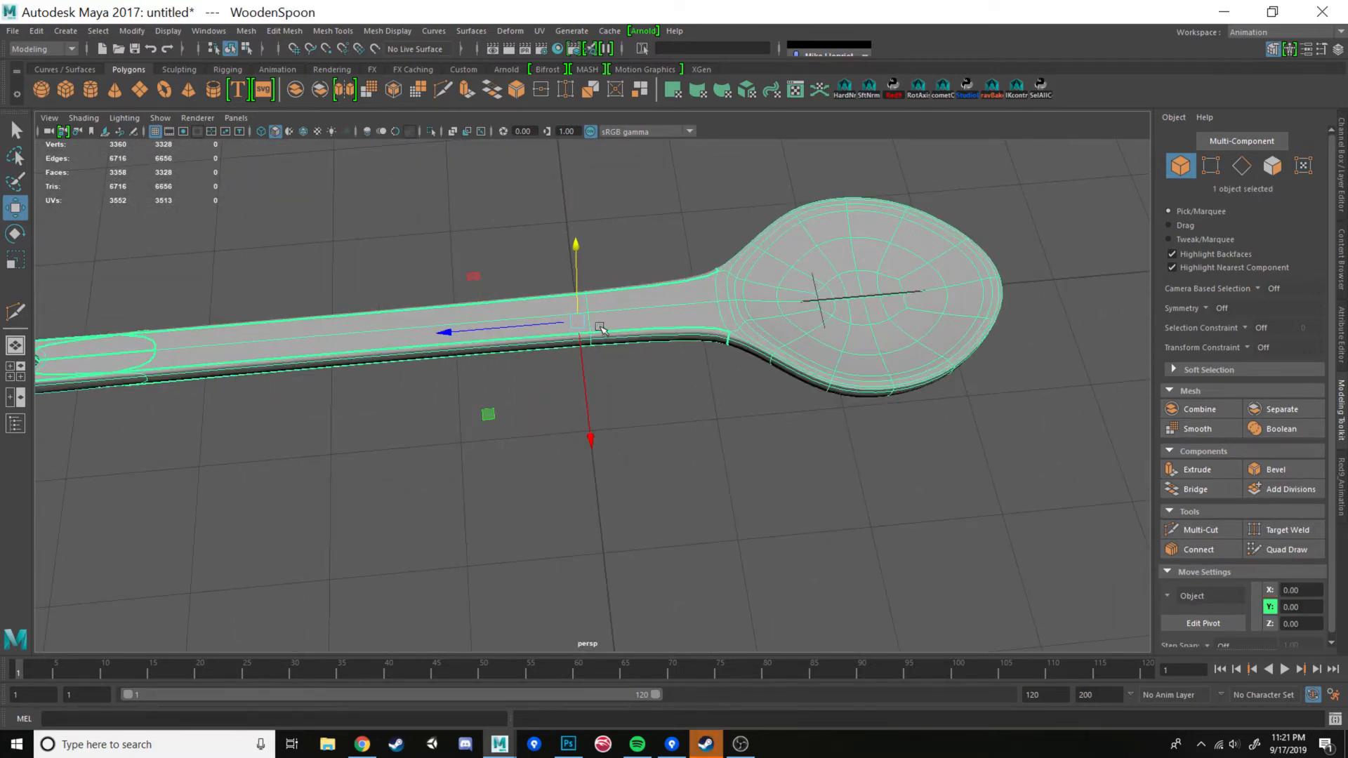
right_drag(600, 328, 590, 291)
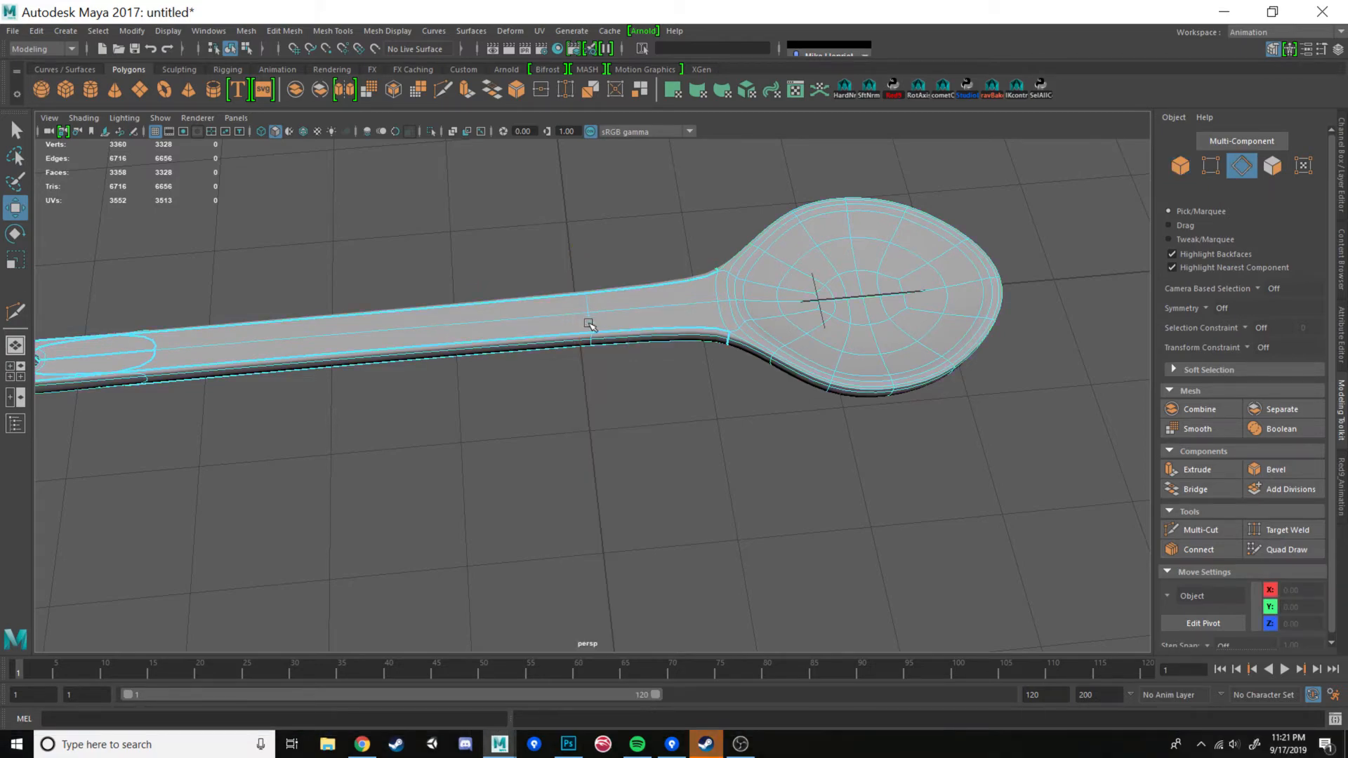
double_click(588, 324)
mouse_move(610, 380)
alt+mouse_down()
mouse_move(610, 278)
mouse_move(617, 388)
alt+mouse_up()
key(1)
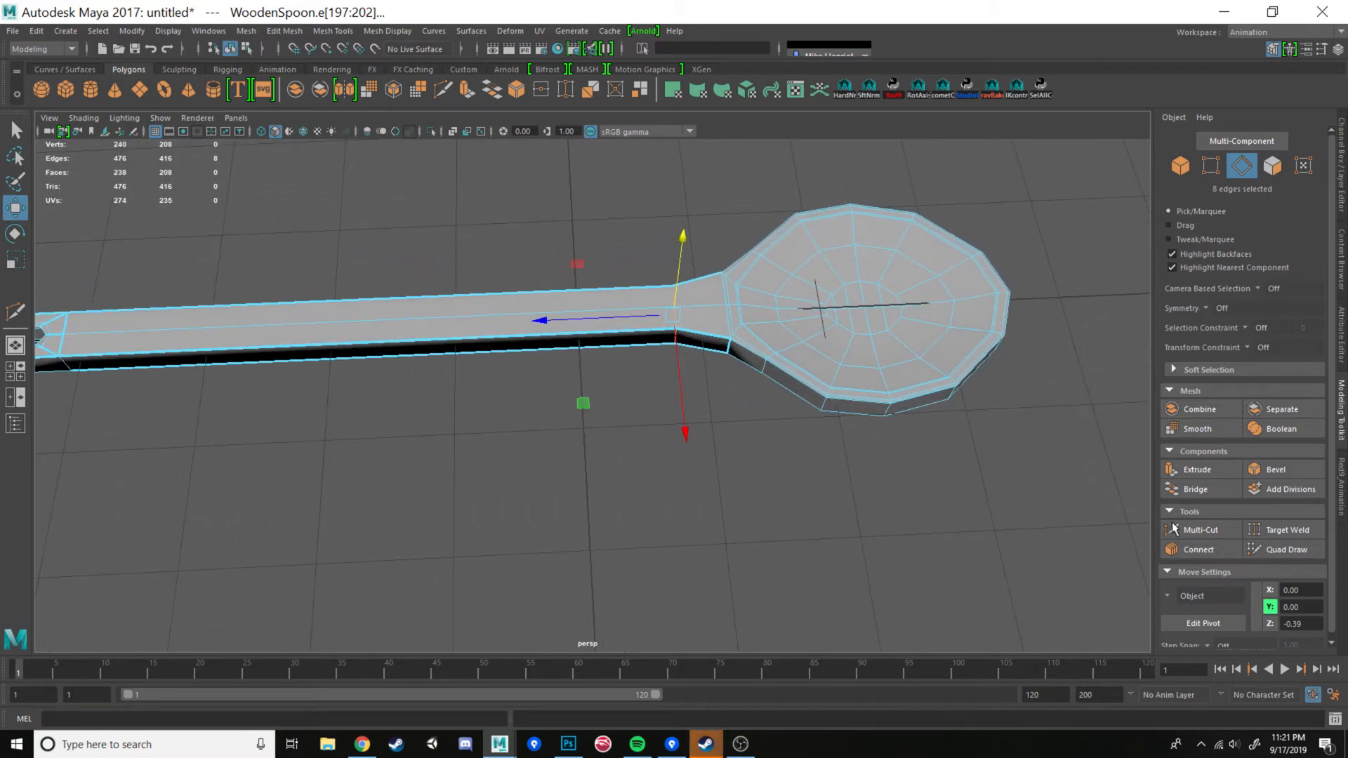
- Insert a Multi-Cut edge loop across the middle of the handle, check the handle shape in the Photoshop spoon reference, and return to Maya
click(1197, 529)
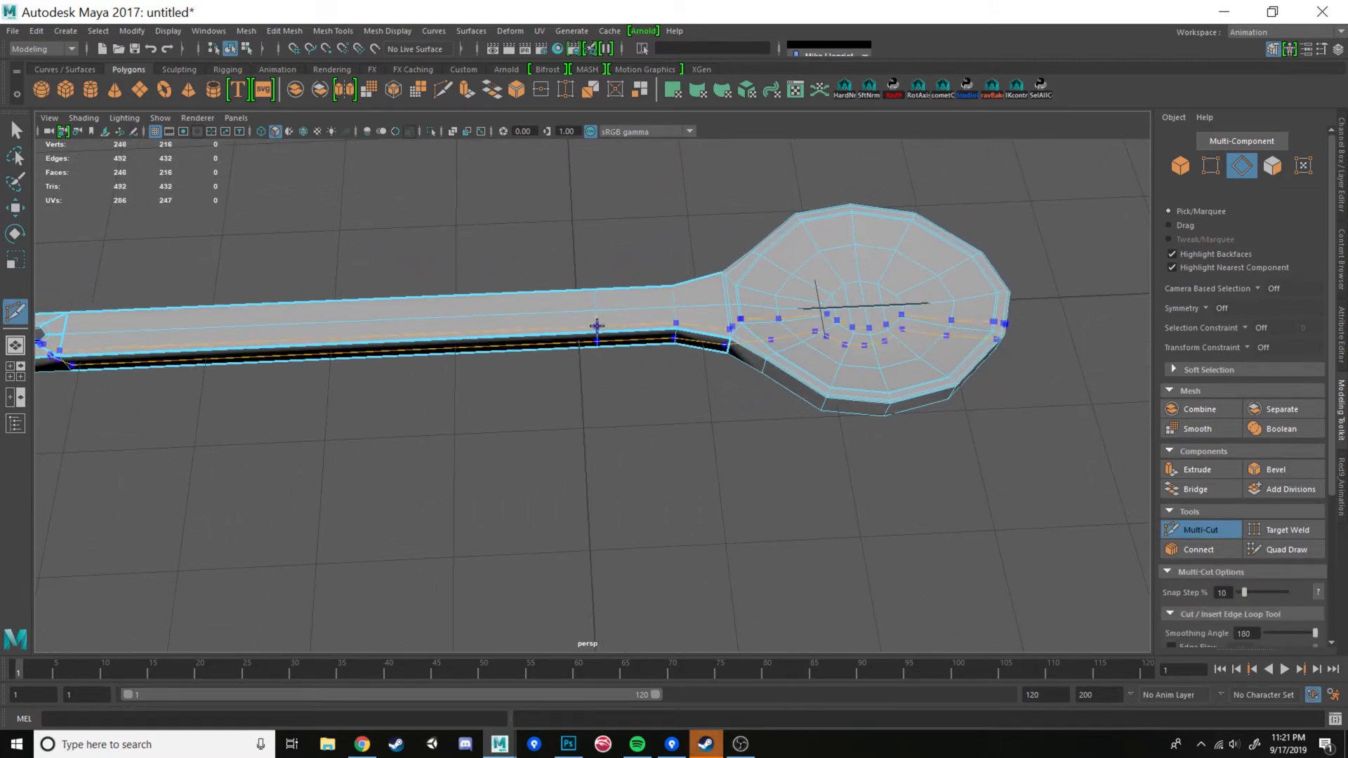
click(569, 744)
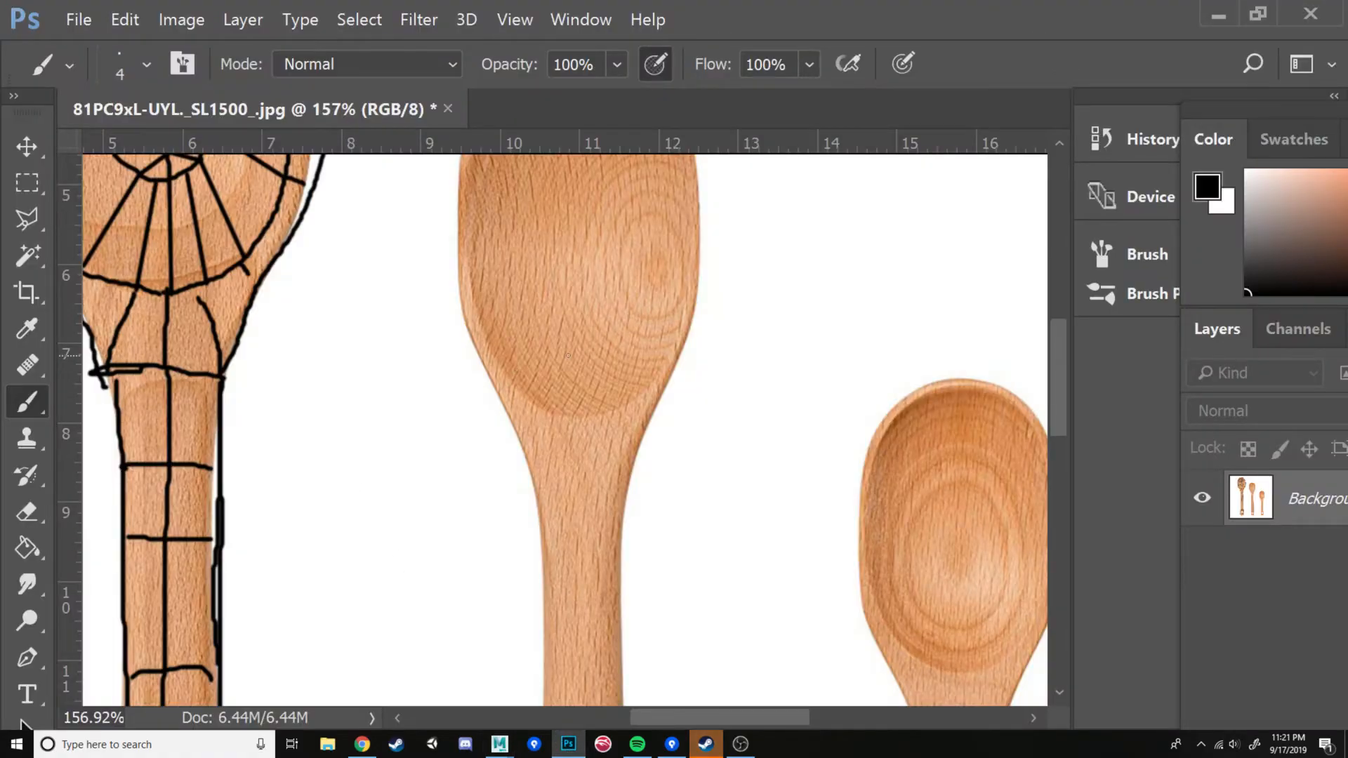
alt+scroll(600, 372, down, 2)
alt+scroll(650, 452, down, 5)
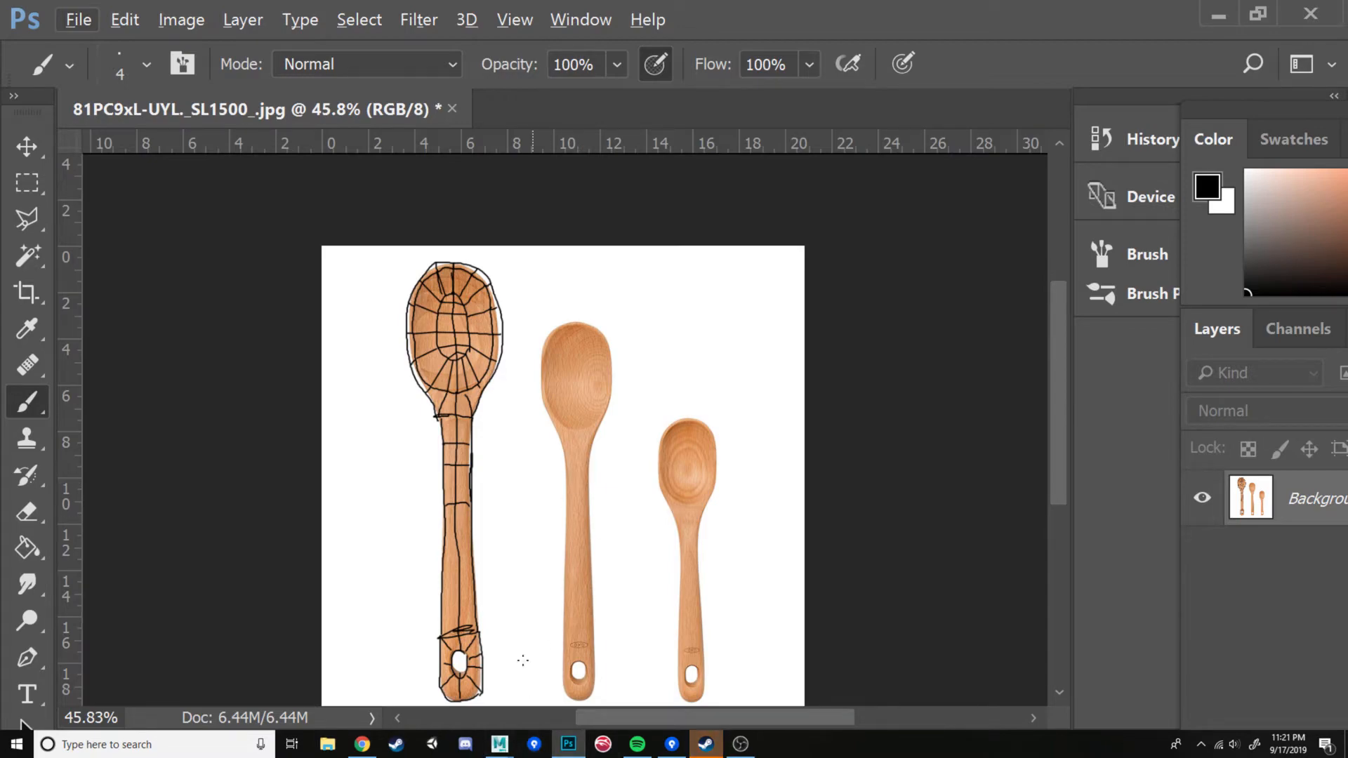
mouse_move(499, 743)
click(574, 684)
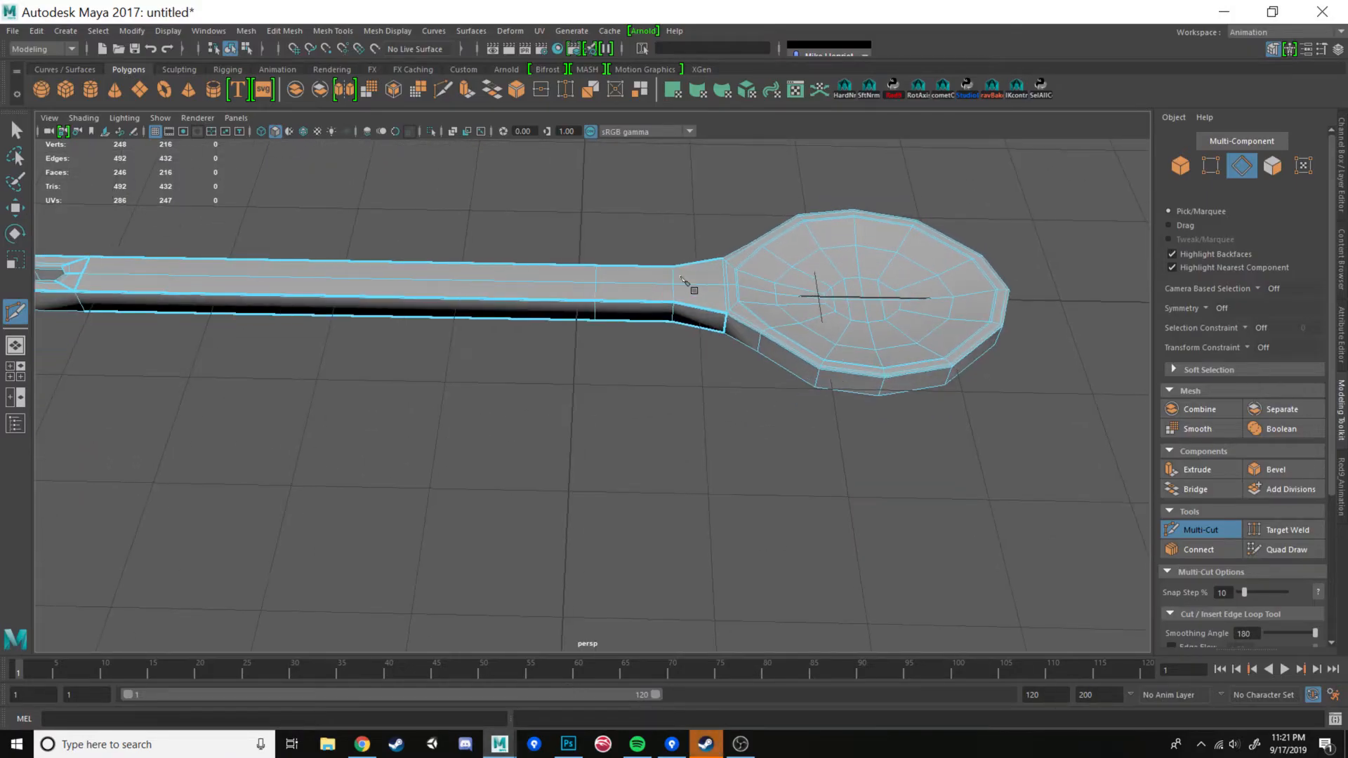
- Select the new mid-handle edge loop and scale it in X to adjust the handle's width there
key(w)
double_click(596, 310)
key(r)
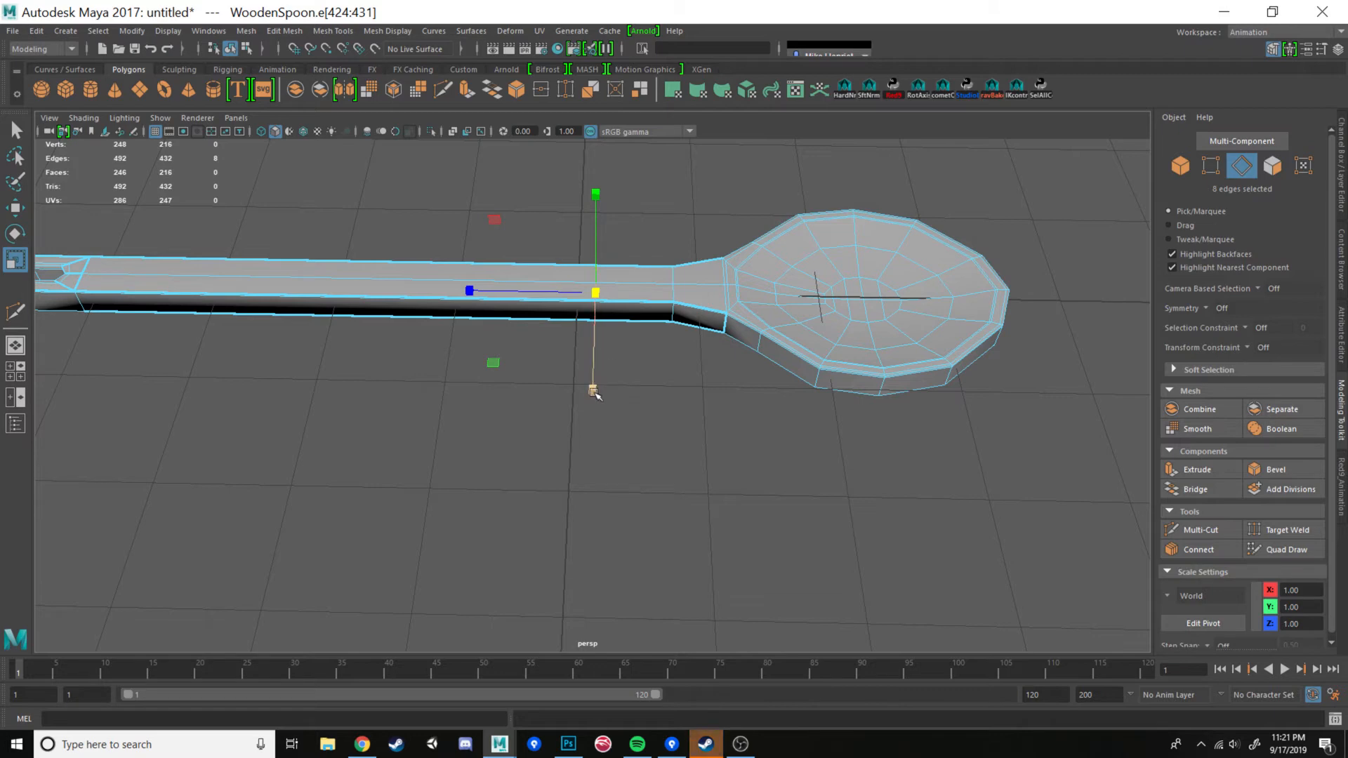
drag(593, 390, 722, 291)
- Select all vertices around the hanging hole at the handle's end and scale them wider along X
scroll(716, 379, down, 4)
alt+middle_drag(668, 510, 658, 376)
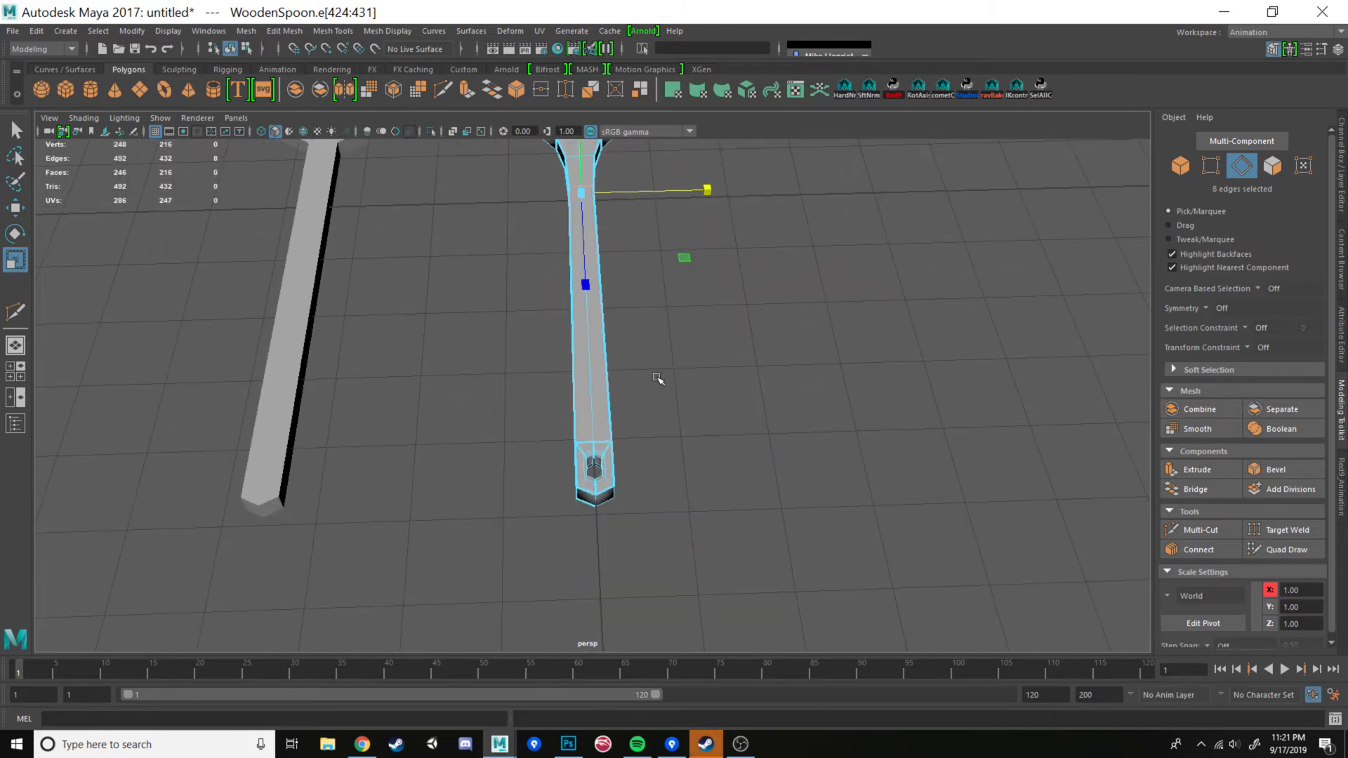
alt+drag(719, 457, 694, 486)
right_drag(571, 528, 505, 340)
alt+middle_drag(609, 424, 604, 308)
scroll(533, 402, up, 3)
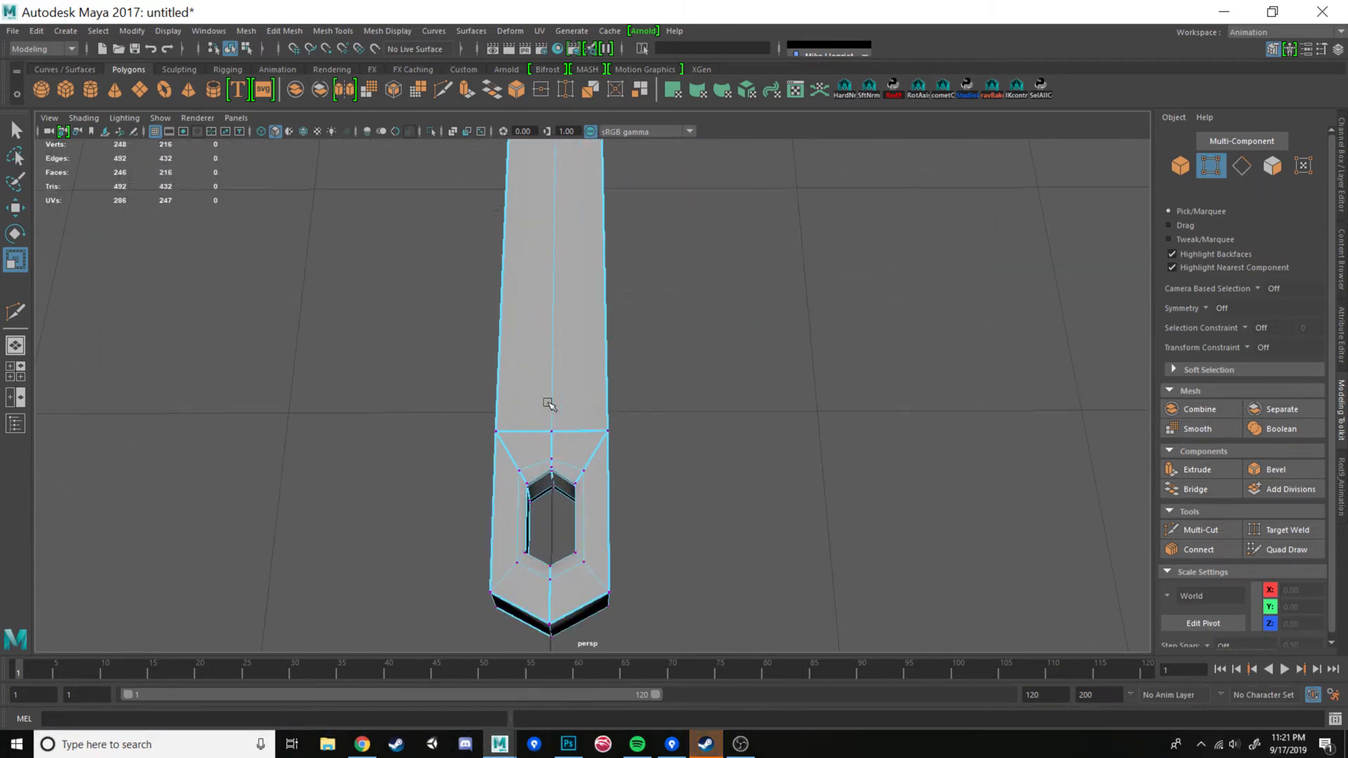
alt+drag(547, 401, 597, 322)
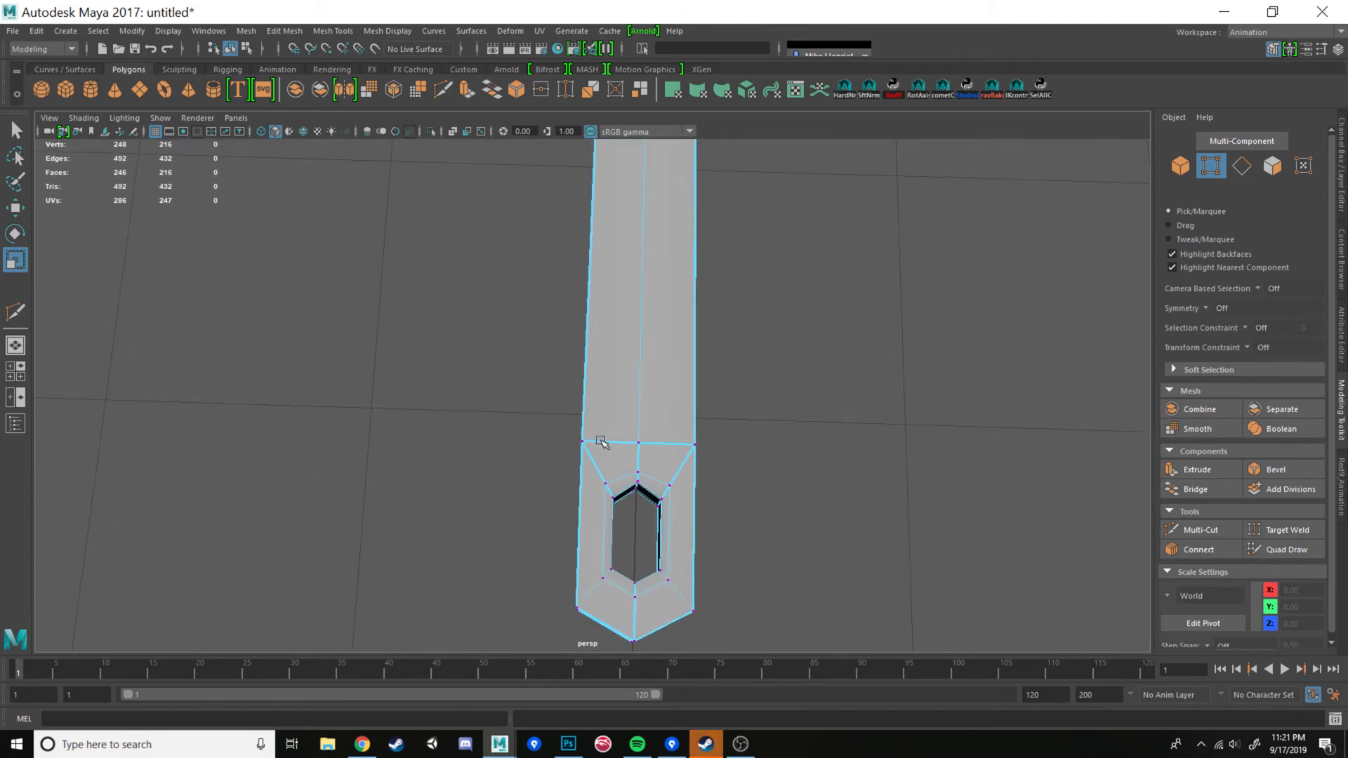
scroll(597, 393, down, 2)
drag(501, 297, 777, 611)
scroll(750, 456, down, 2)
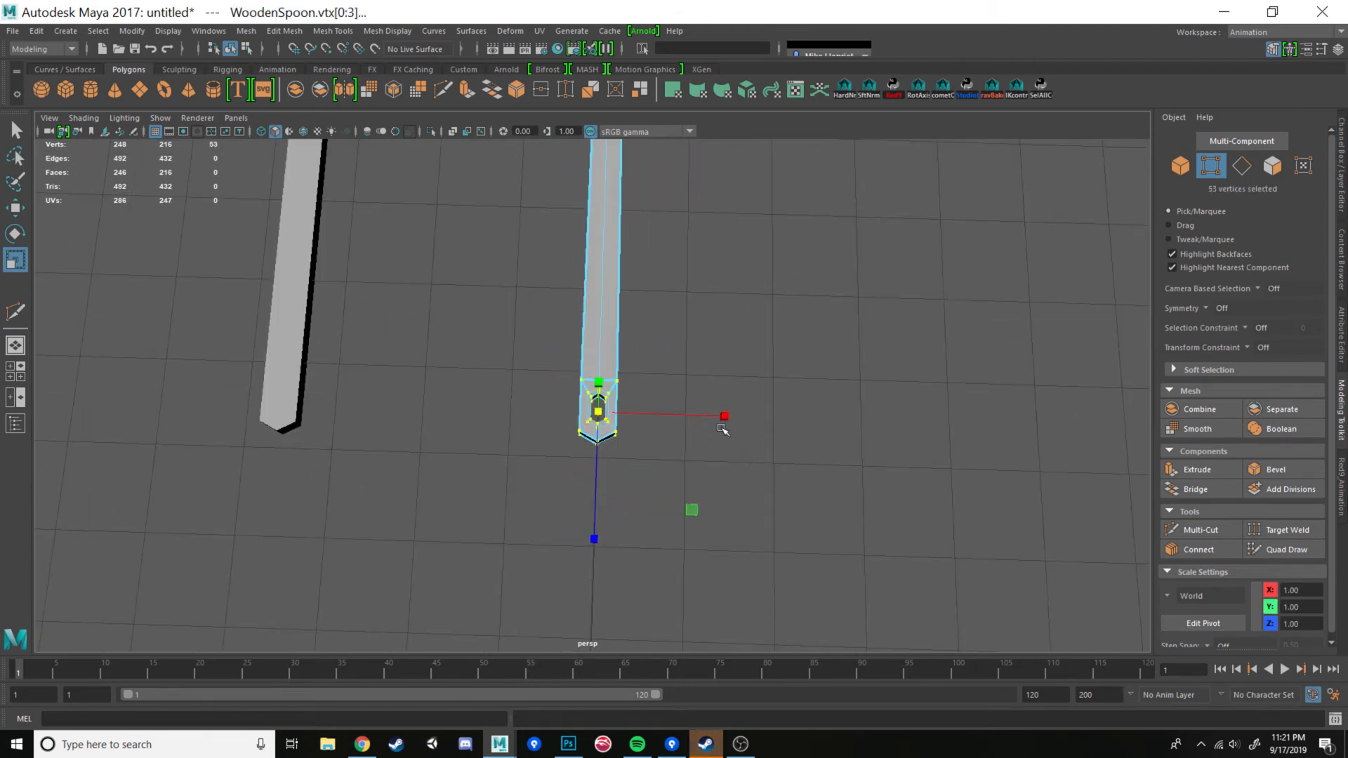
drag(722, 428, 768, 430)
- Return to object mode, turn on the spoon's smoothed preview and deselect it
scroll(767, 360, down, 4)
alt+middle_drag(757, 329, 740, 388)
scroll(740, 388, up, 3)
right_drag(588, 218, 669, 199)
key(3)
click(807, 442)
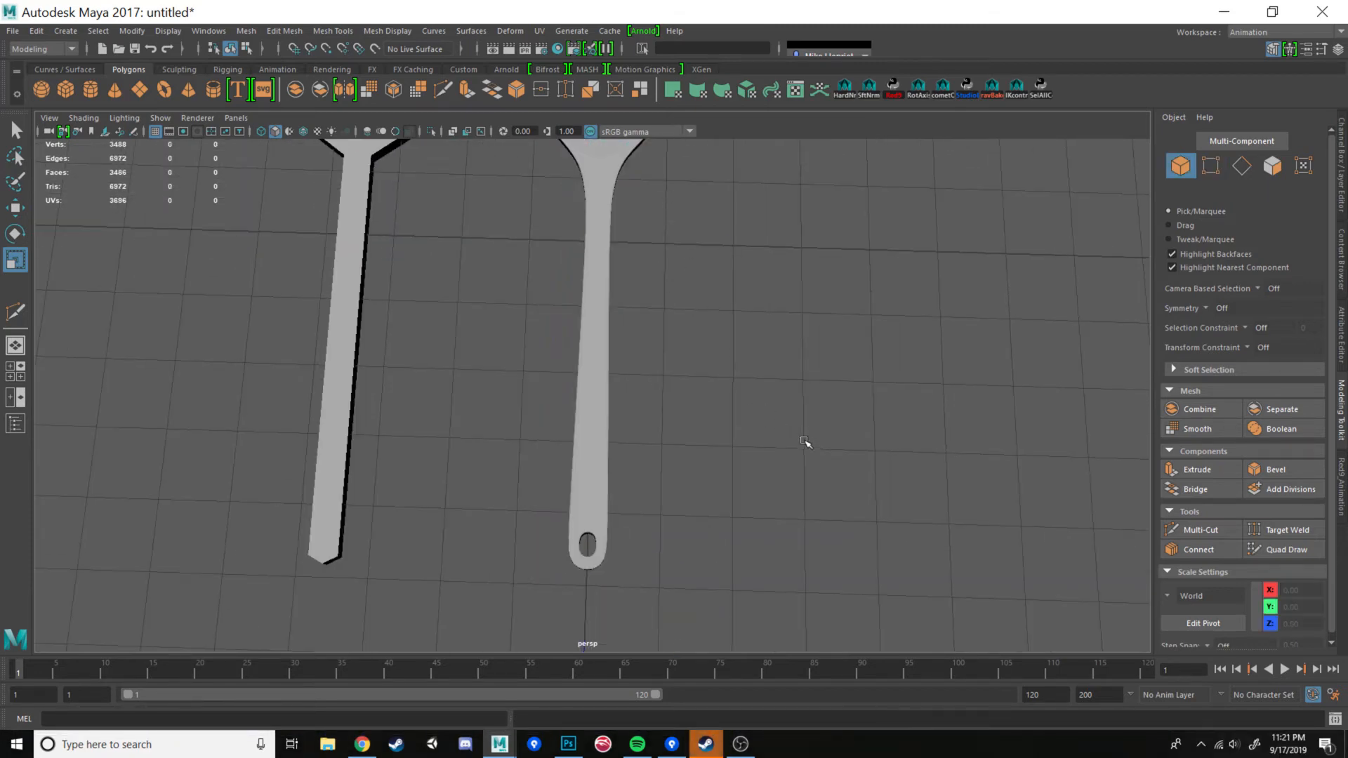
- Examine the smoothed spoon's handle, neck and bowl from several angles, including its edge flow with the mesh selected
alt+drag(806, 442, 548, 195)
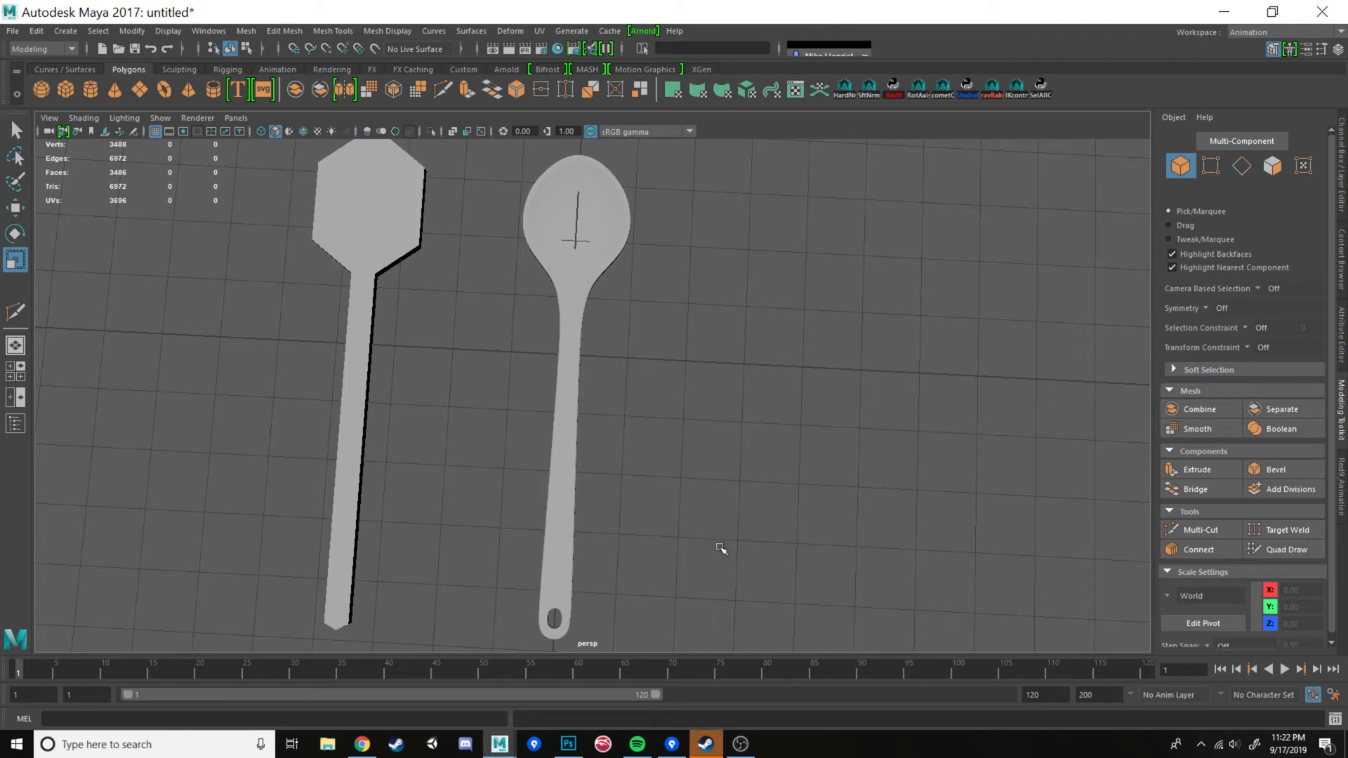
alt+drag(610, 472, 490, 585)
alt+middle_drag(579, 323, 521, 342)
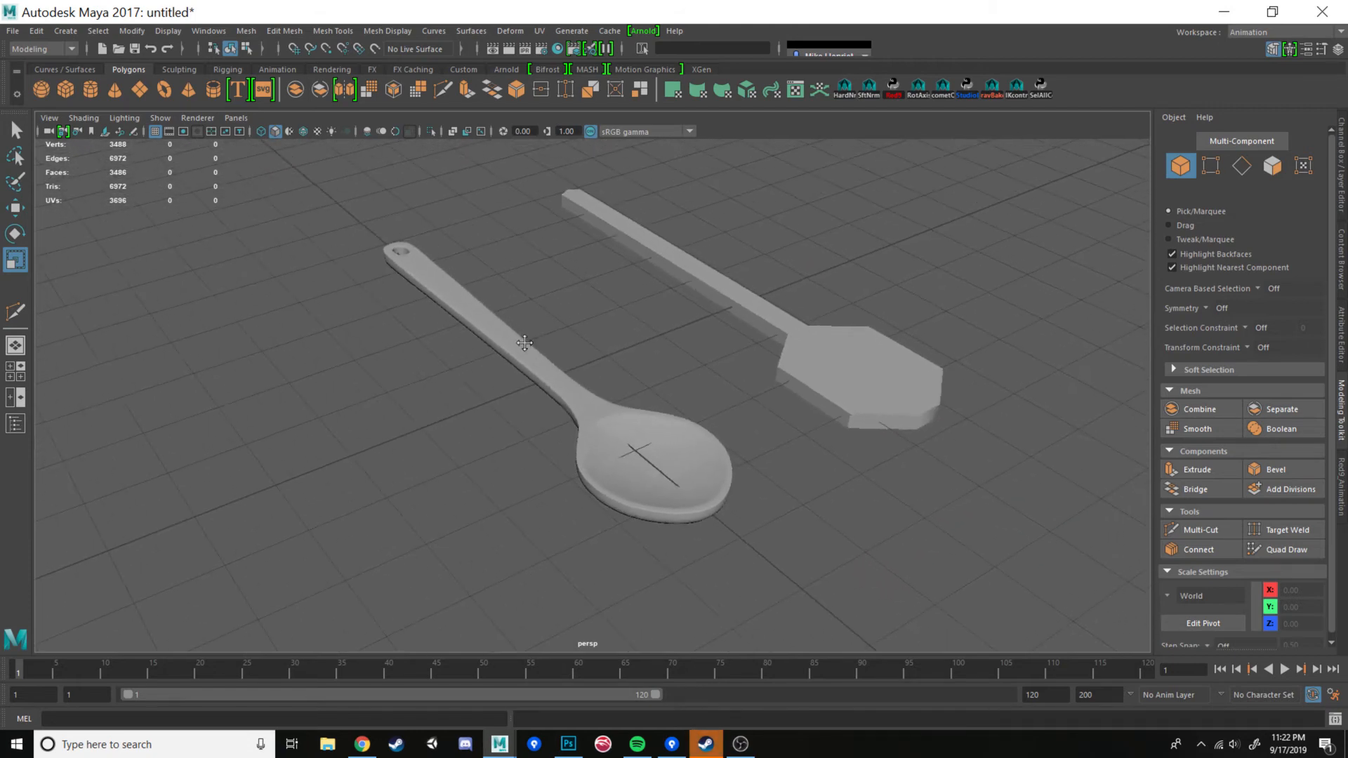
scroll(520, 343, up, 4)
alt+drag(521, 342, 532, 332)
click(575, 382)
scroll(575, 381, up, 4)
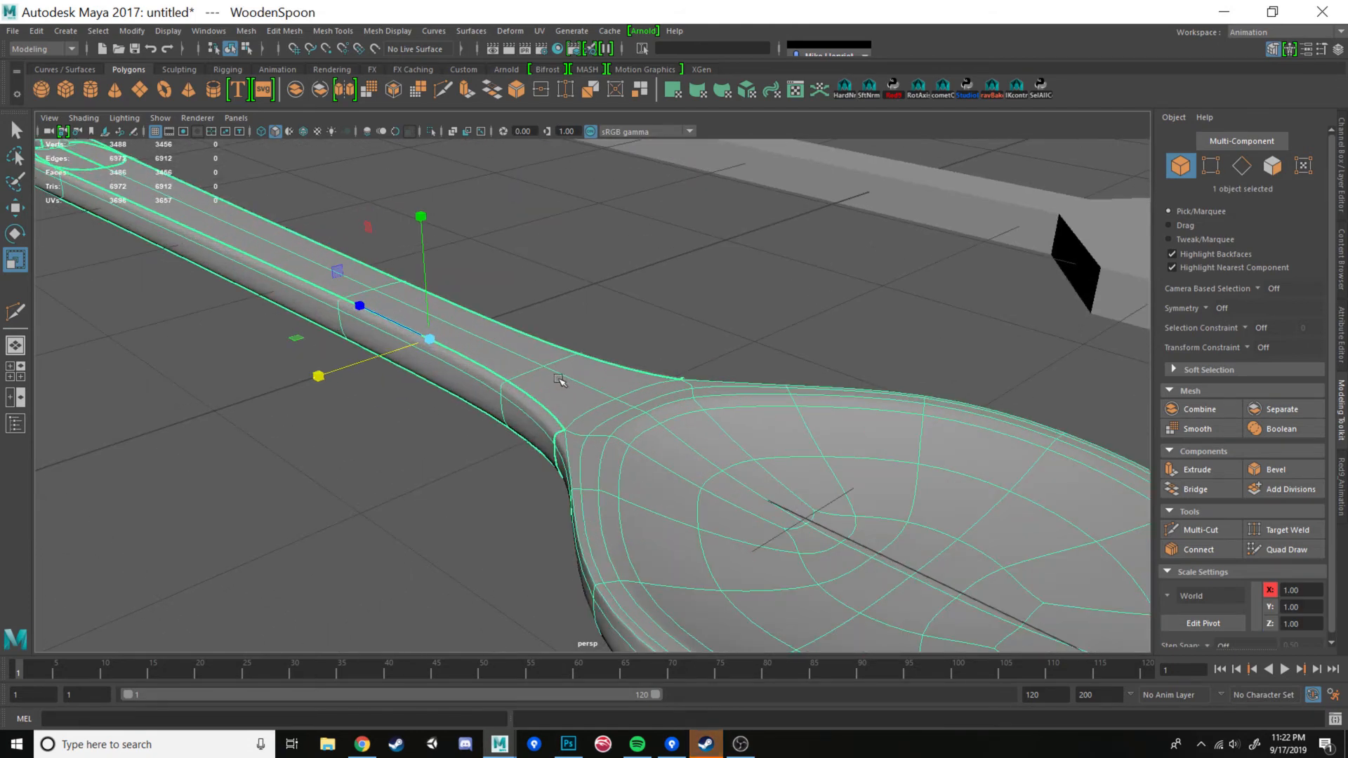
alt+drag(560, 380, 653, 392)
scroll(653, 382, down, 5)
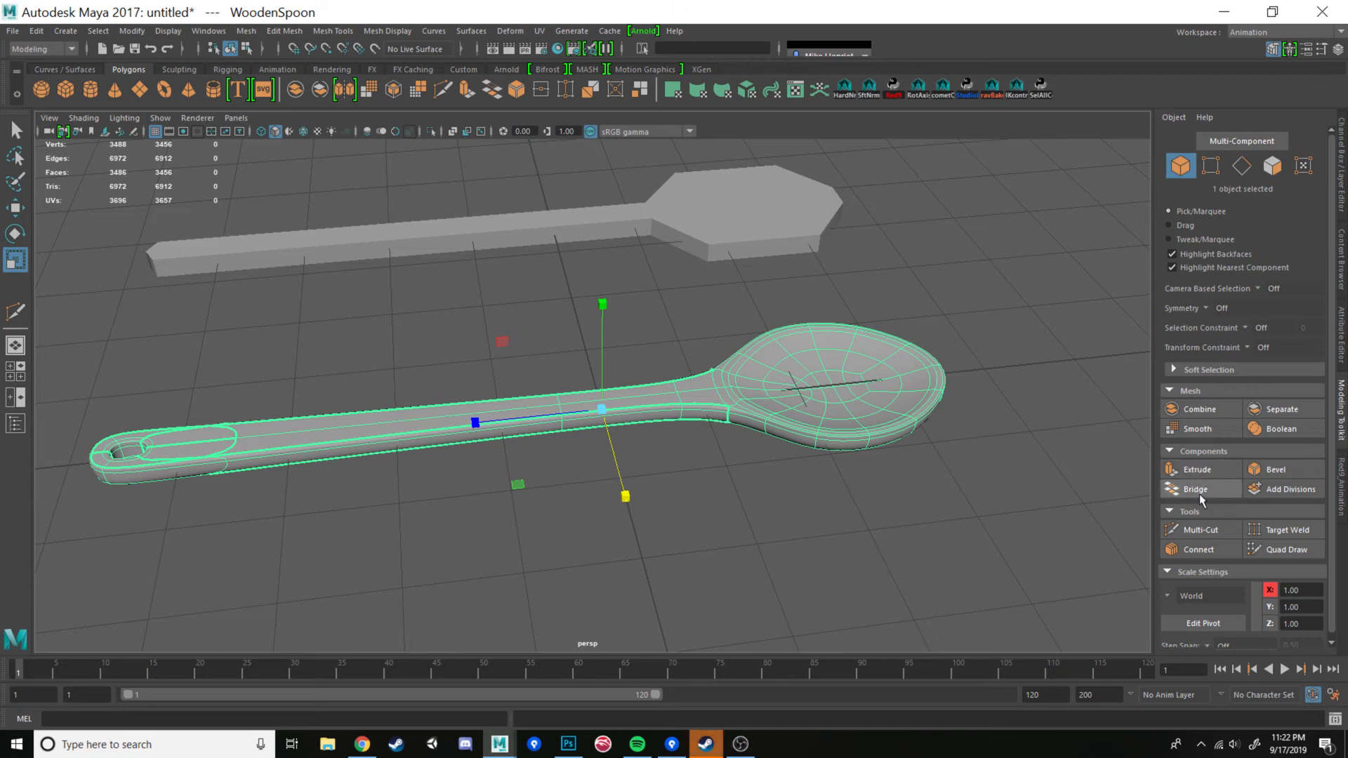
scroll(808, 509, up, 4)
scroll(796, 517, down, 3)
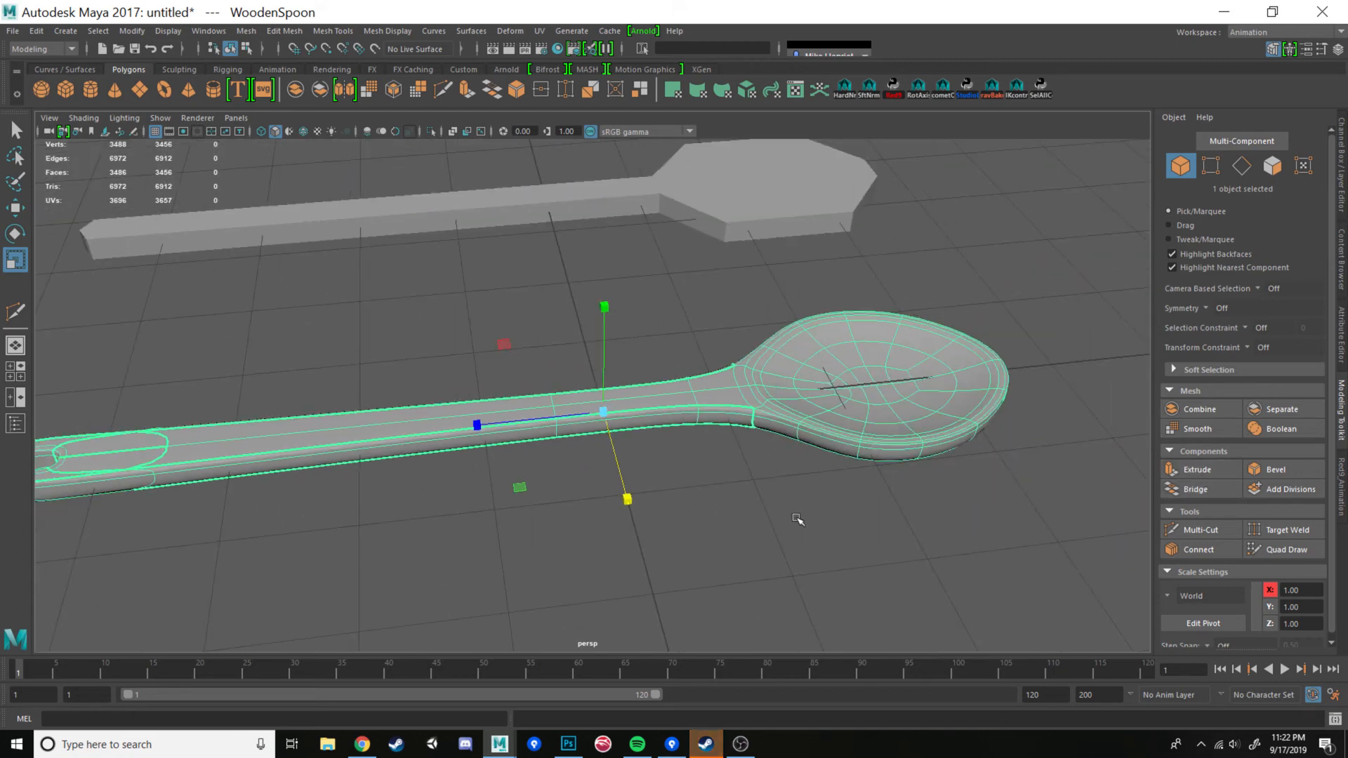
alt+drag(927, 521, 932, 483)
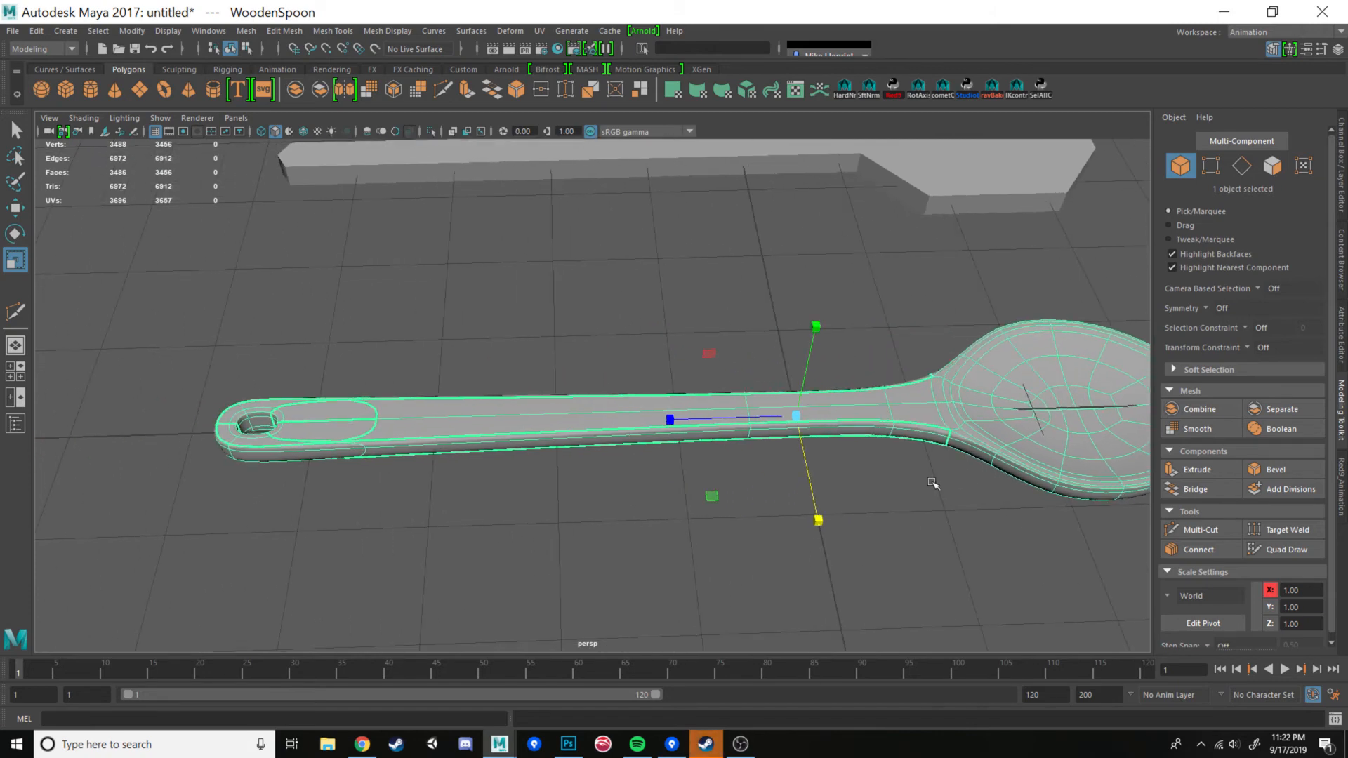
alt+middle_drag(945, 482, 830, 481)
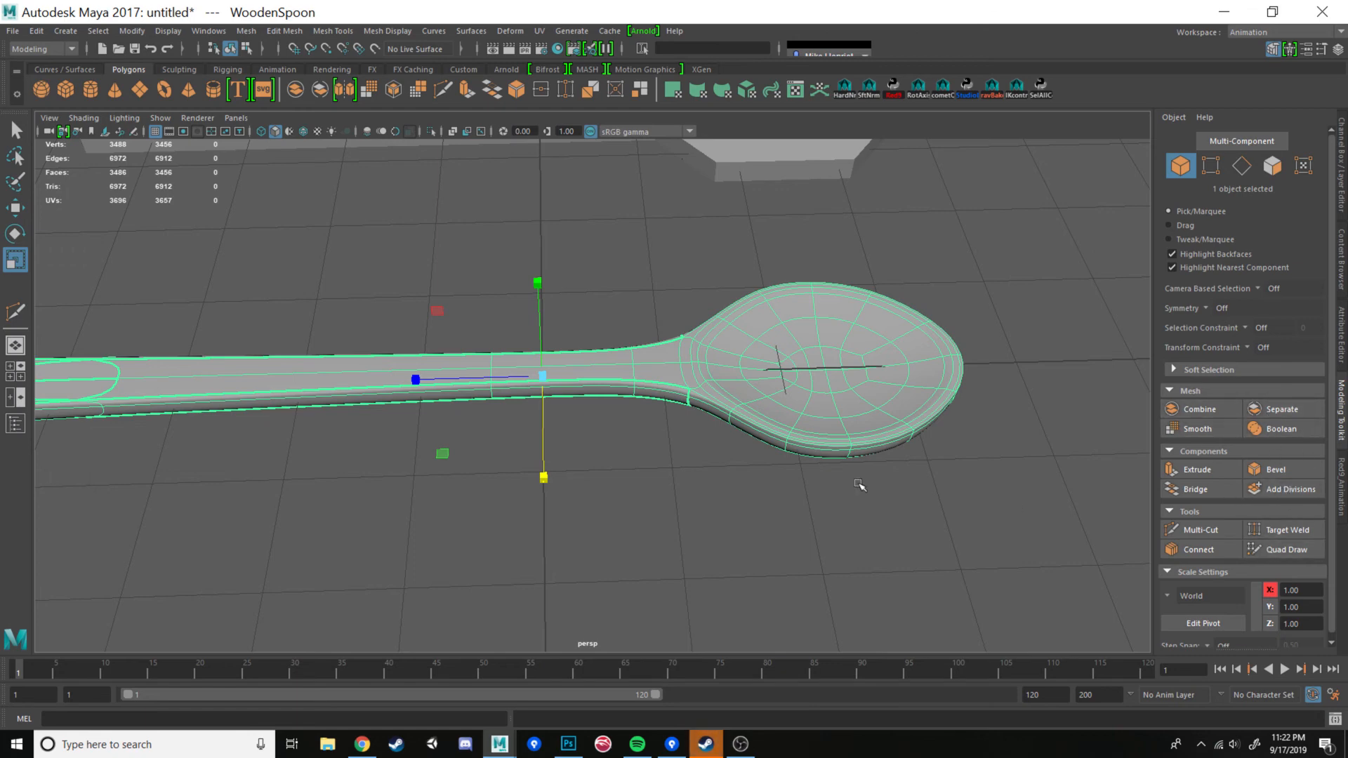
- Turn off the spoon's smoothed preview and examine its low-poly bowl, neck and handle, both selected and deselected
scroll(660, 460, down, 3)
key(1)
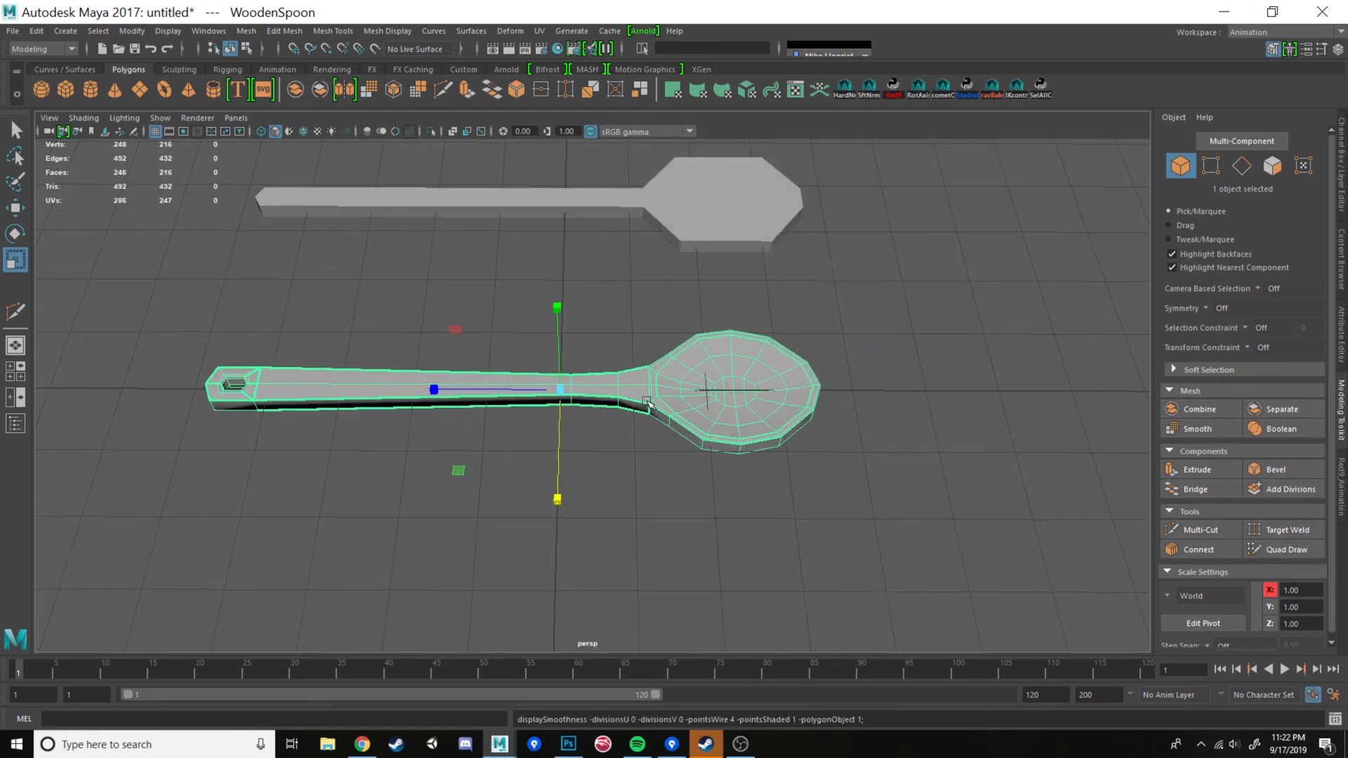
click(695, 490)
scroll(667, 429, up, 3)
alt+drag(638, 445, 1009, 497)
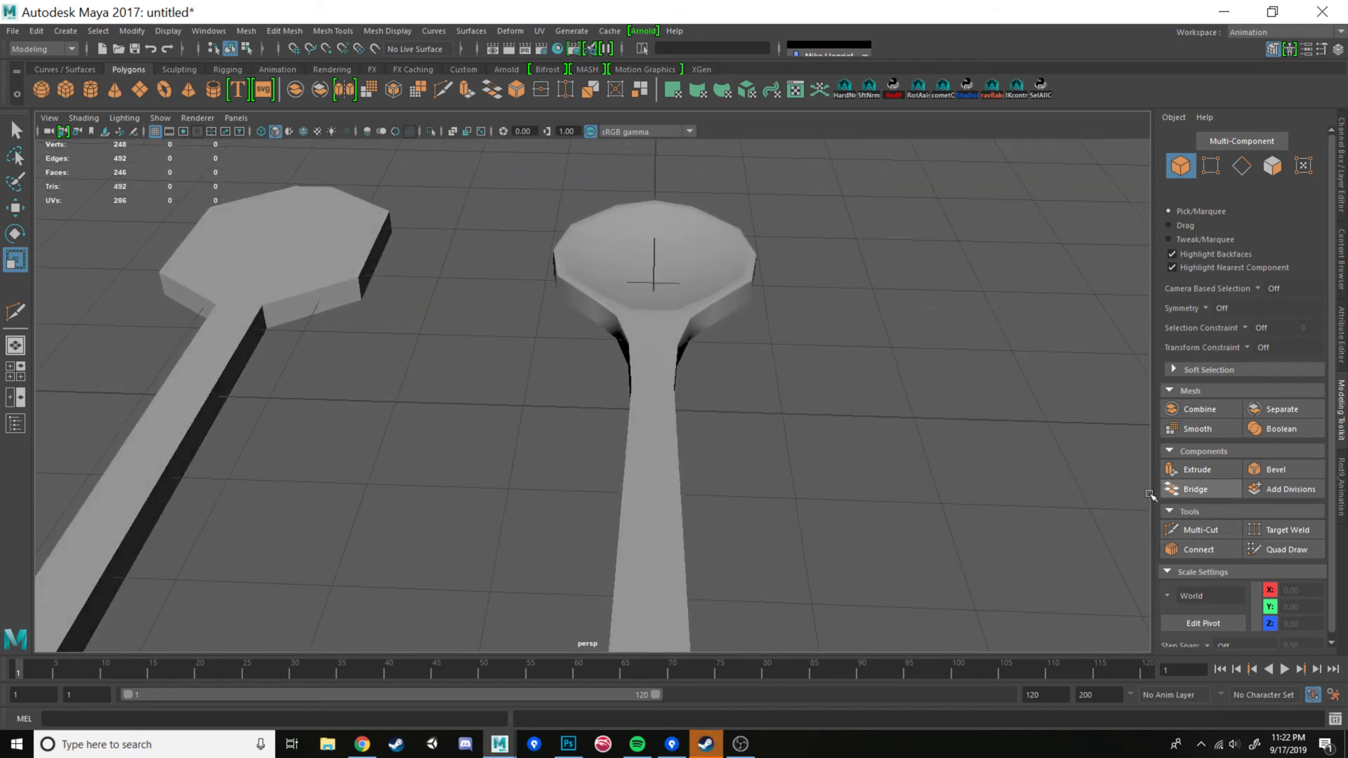
alt+drag(892, 489, 575, 439)
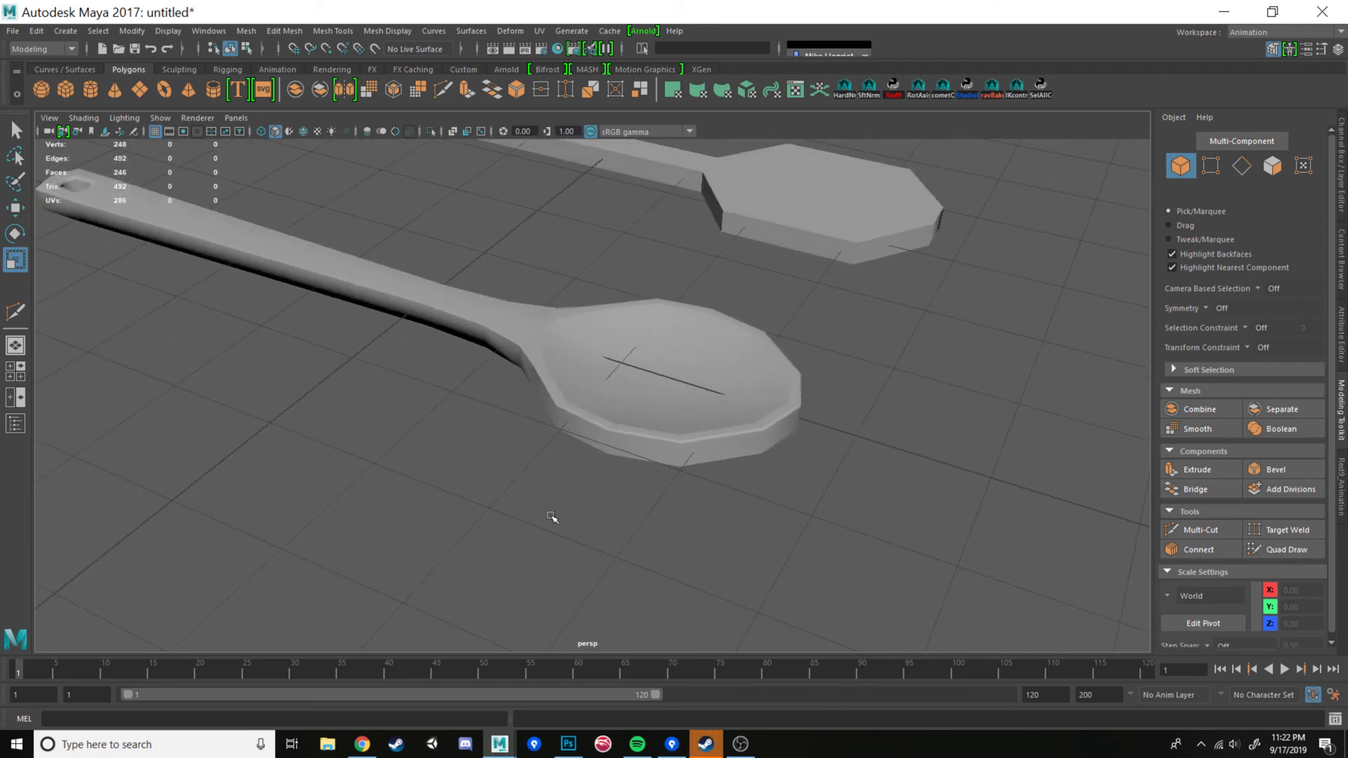
alt+drag(552, 517, 634, 560)
click(607, 392)
alt+drag(599, 451, 650, 432)
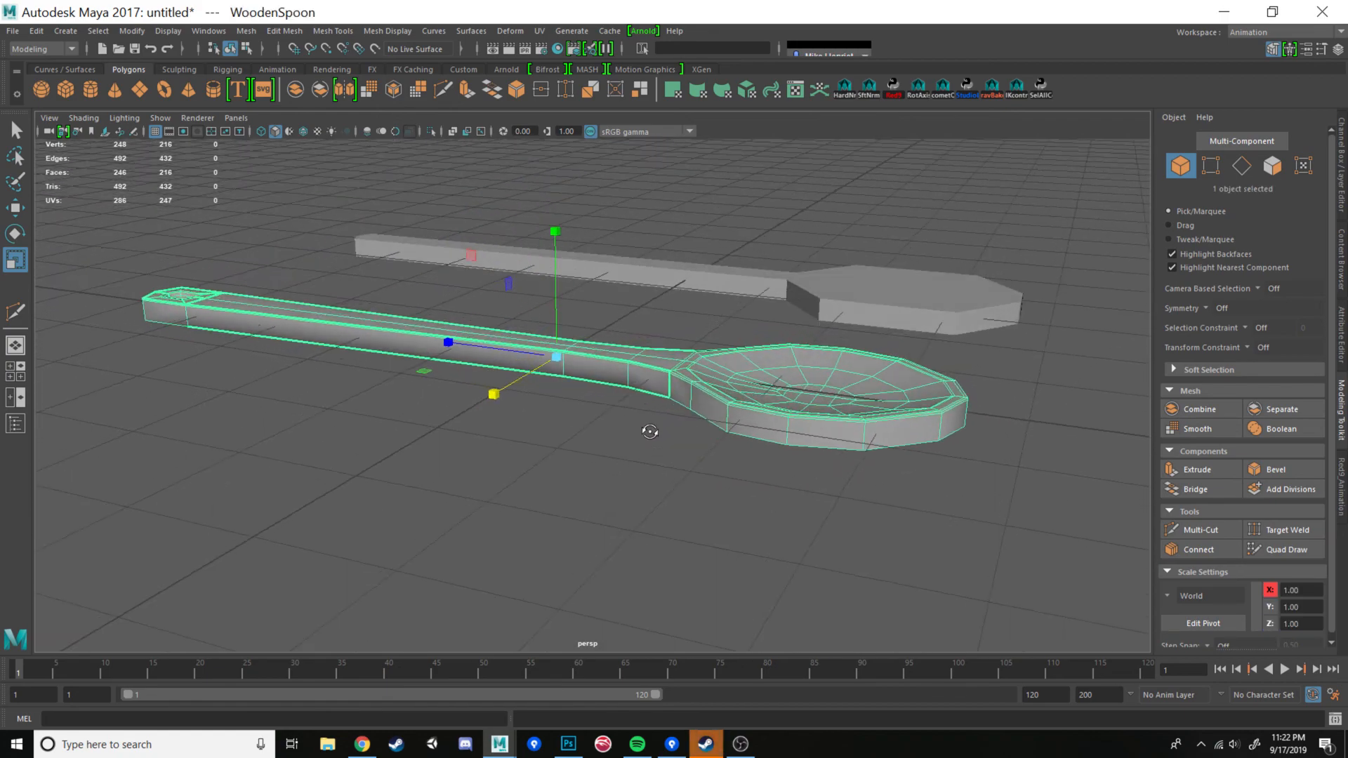
scroll(650, 432, up, 10)
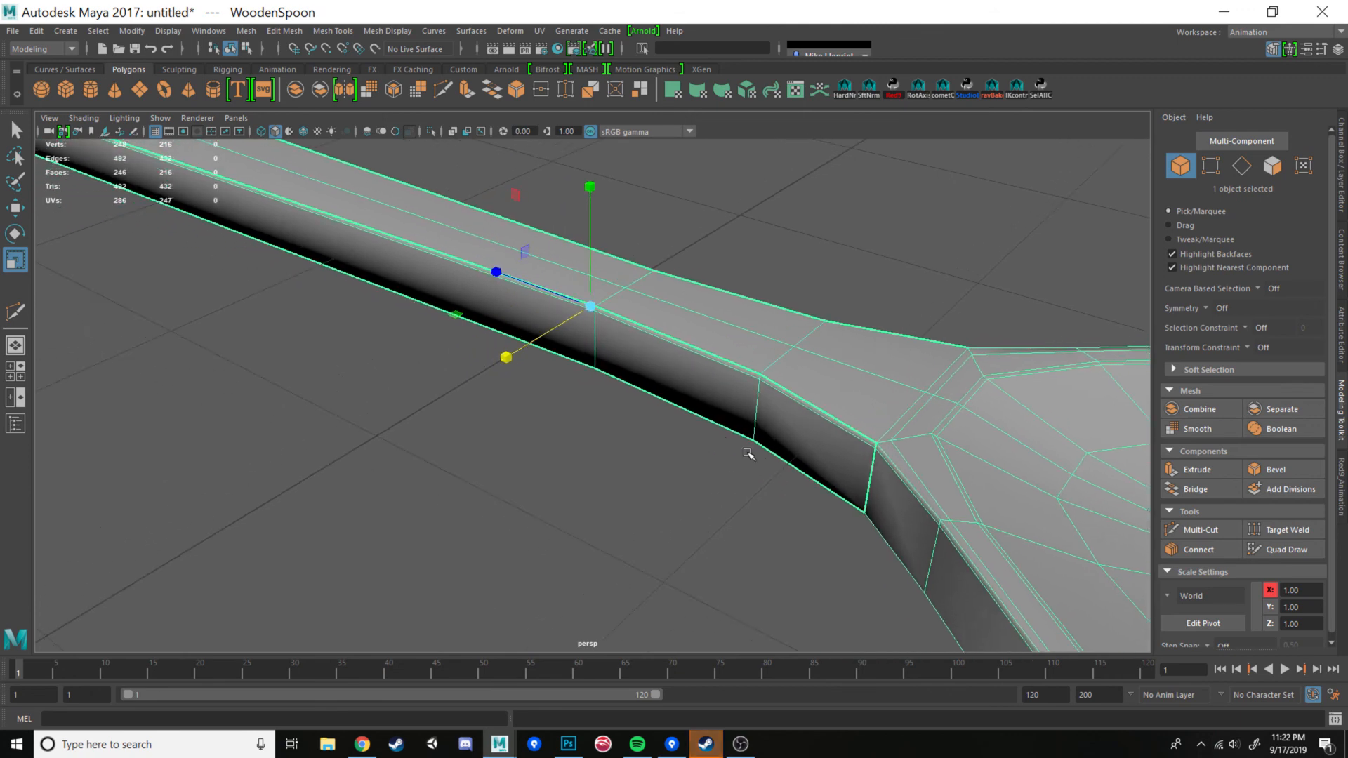
scroll(747, 454, down, 5)
click(699, 277)
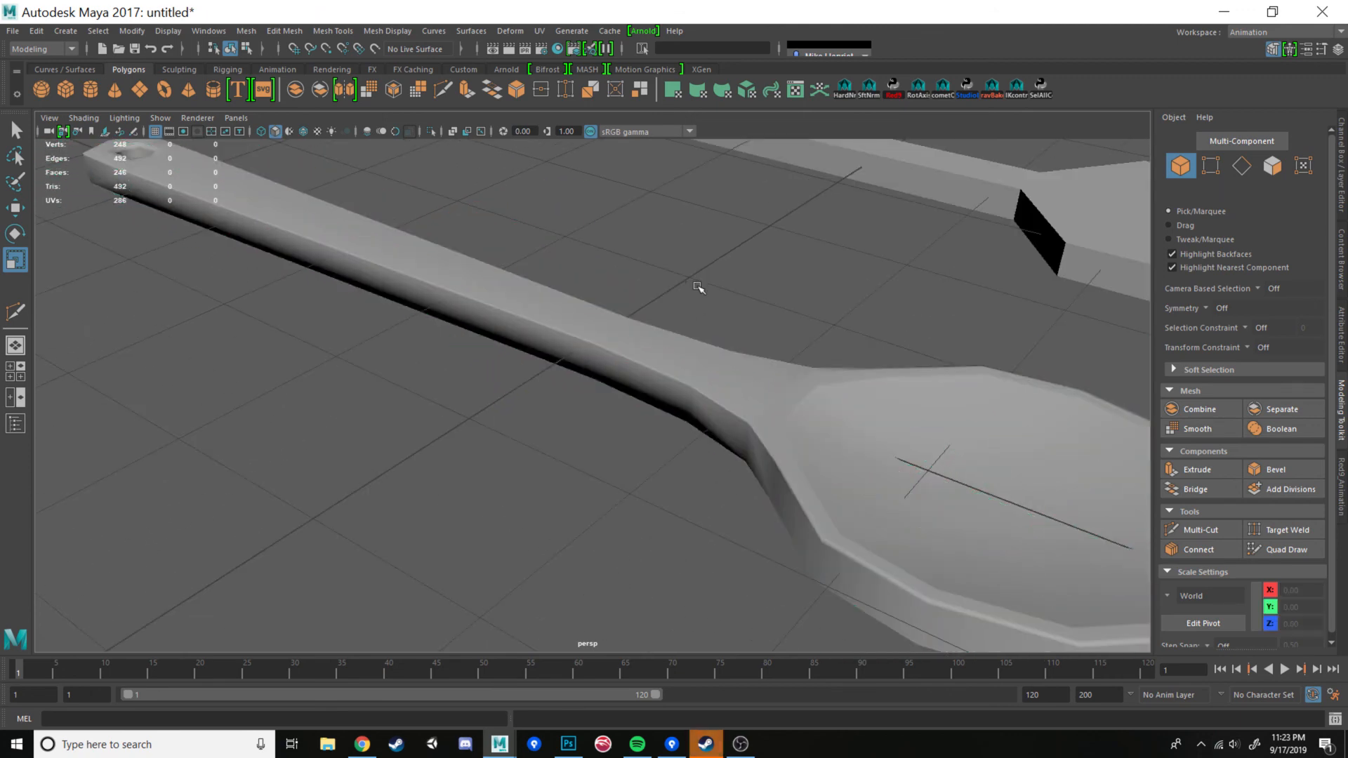